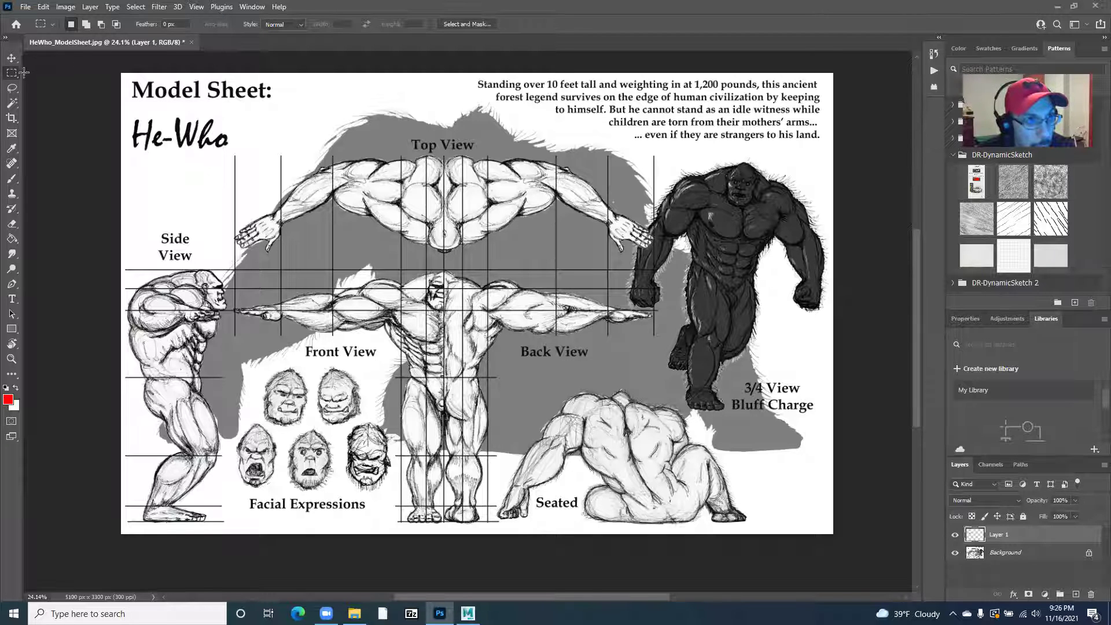
Step: Crop the model sheet to about 3853 px wide at full height, cutting it just beyond the Top View's outstretched hand at the right
{"action": "left_click_drag", "start_coordinate": [84, 62], "coordinate": [658, 556]}
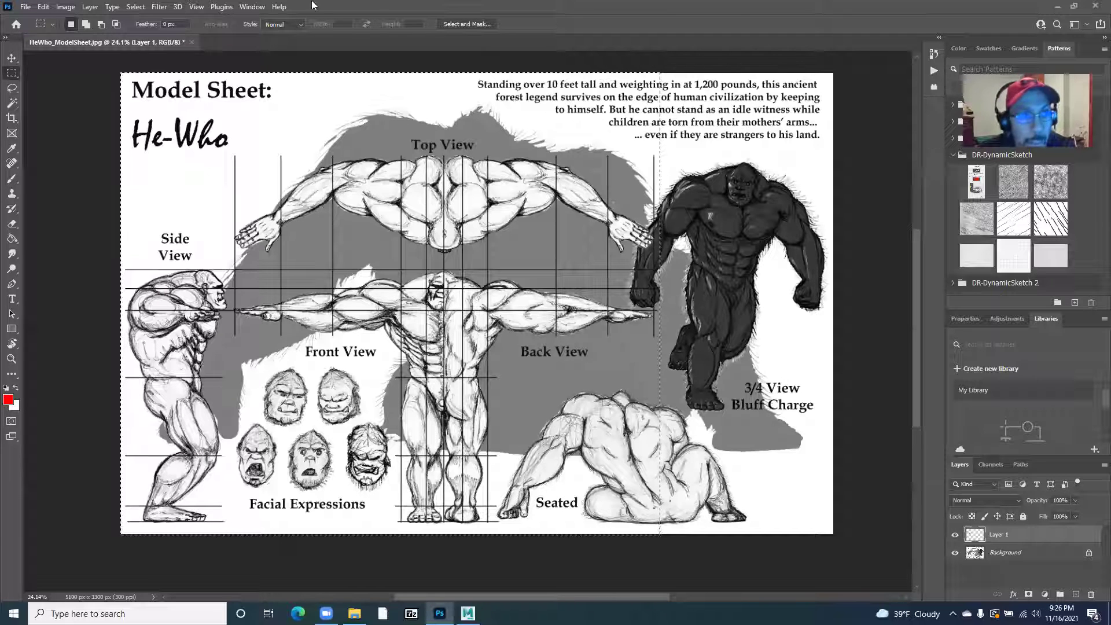
{"action": "left_click", "coordinate": [65, 8]}
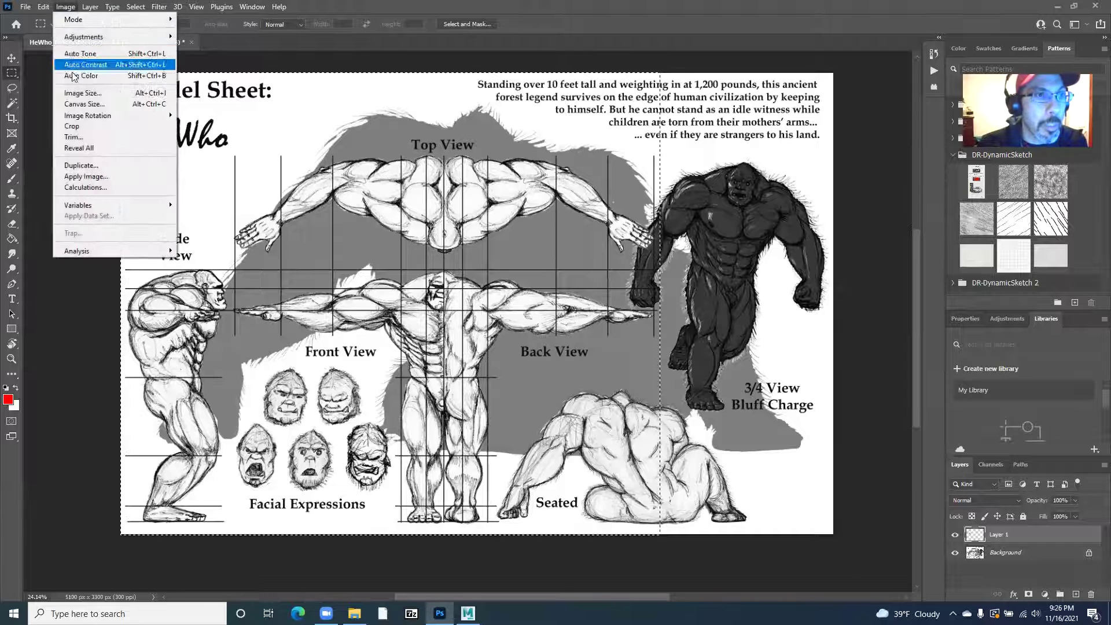
{"action": "left_click", "coordinate": [74, 126]}
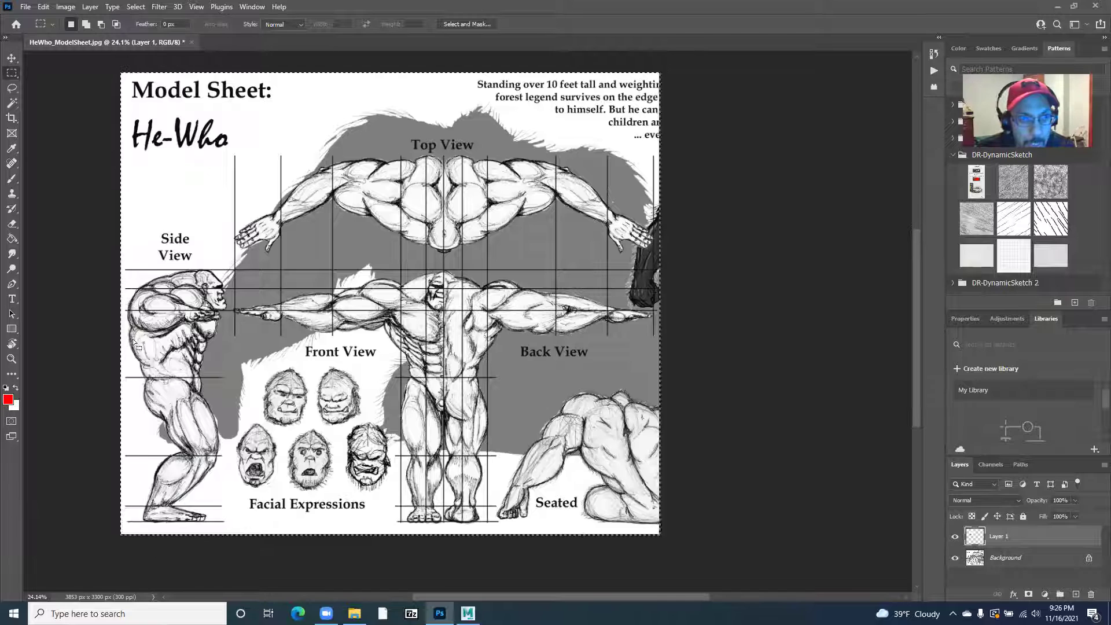
Step: Make the canvas square by setting its height to 3853 pixels, and fit the whole image in view
{"action": "left_click", "coordinate": [66, 7]}
{"action": "left_click", "coordinate": [93, 104]}
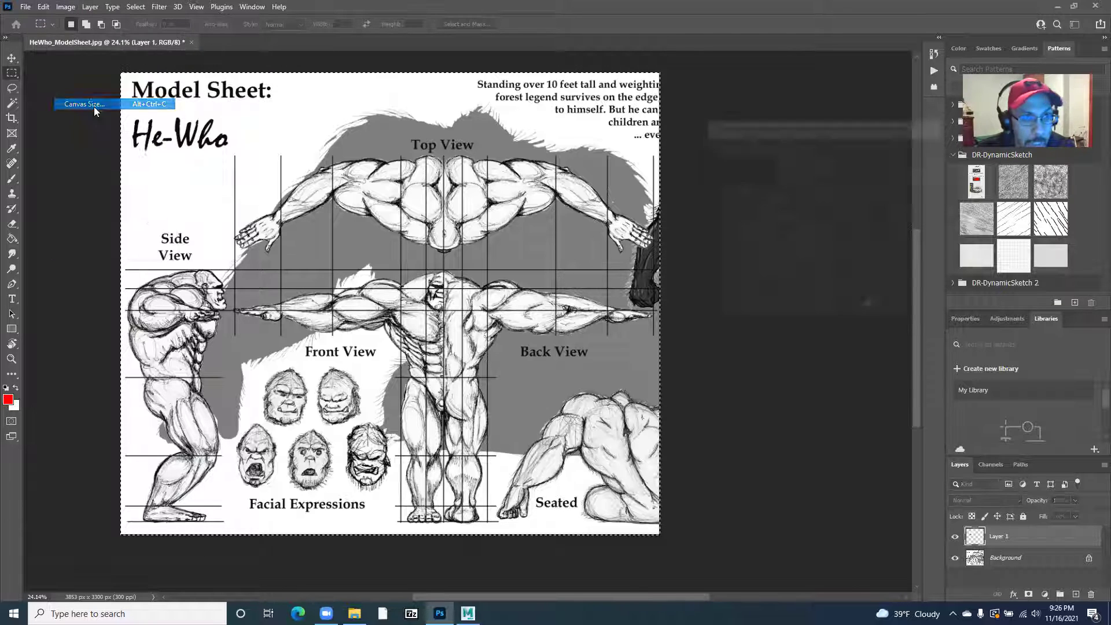
{"action": "left_click_drag", "start_coordinate": [821, 201], "coordinate": [790, 204]}
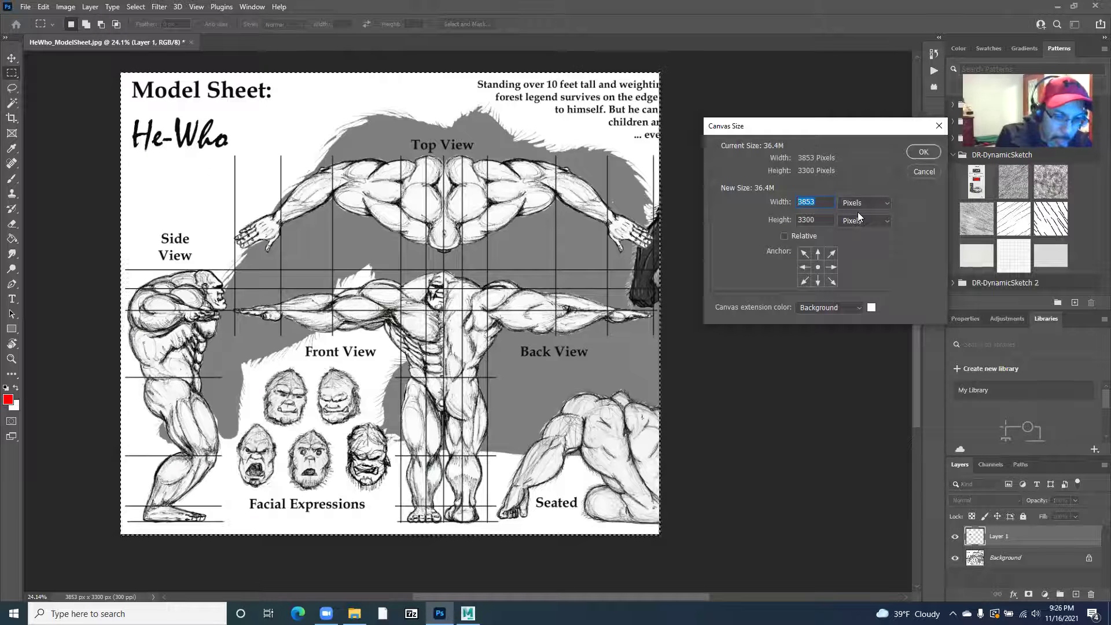
{"action": "double_click", "coordinate": [828, 216]}
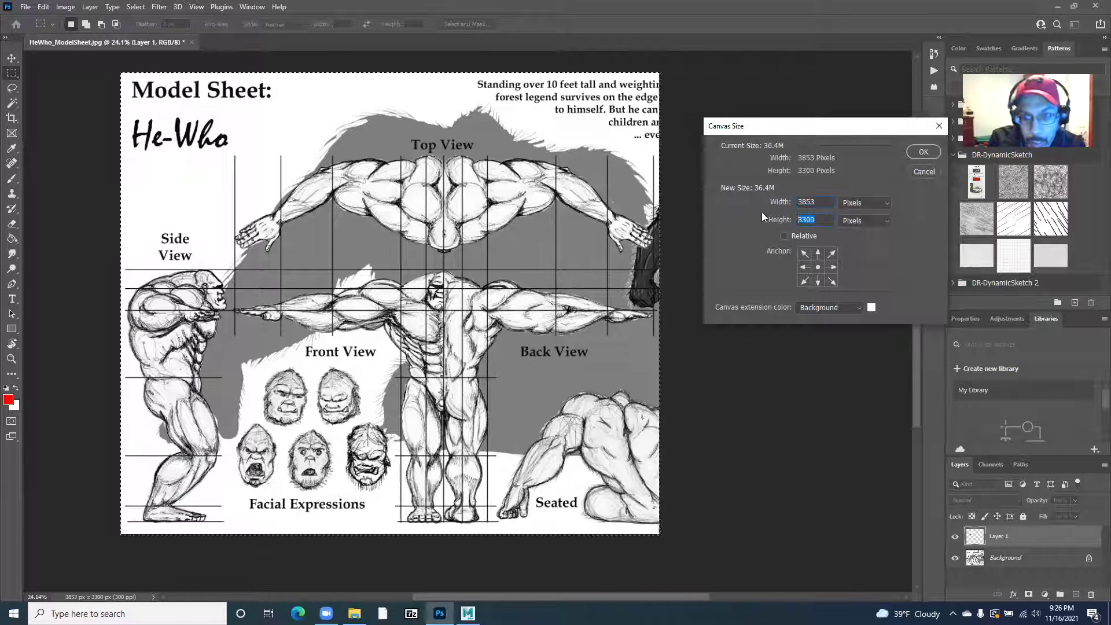
{"action": "type", "text": "3853"}
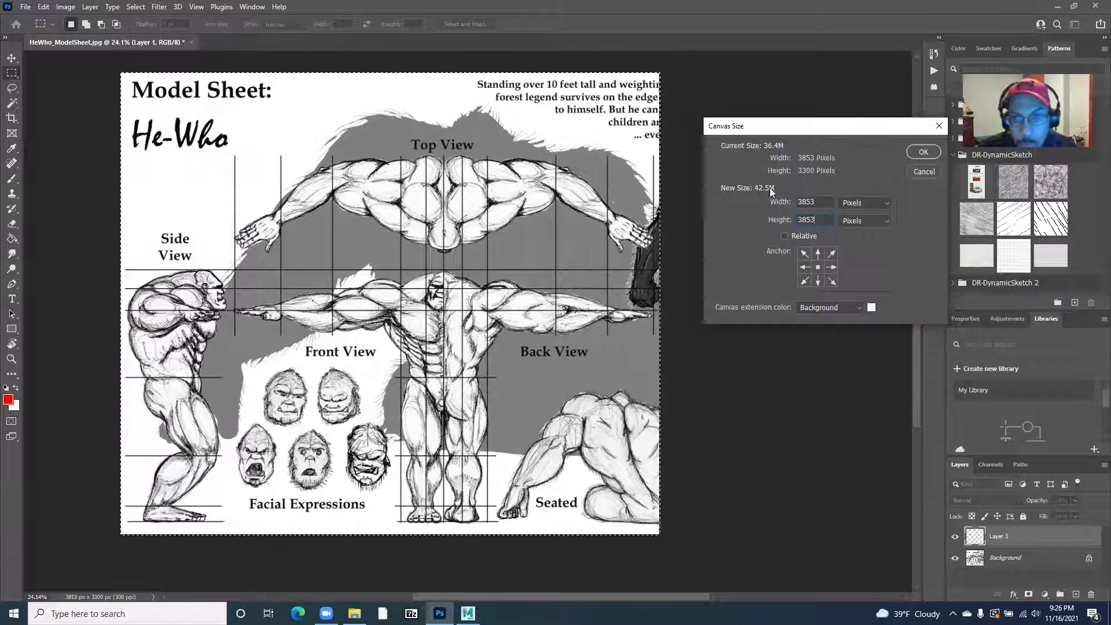
{"action": "left_click", "coordinate": [917, 153]}
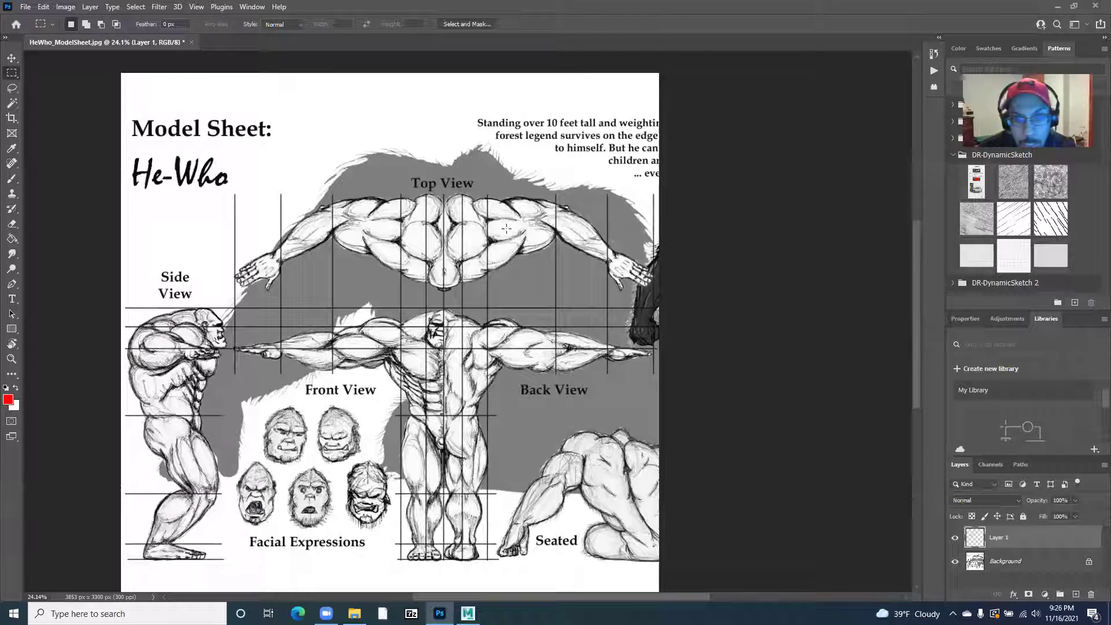
{"action": "left_click", "coordinate": [11, 359]}
{"action": "right_click", "coordinate": [448, 258]}
{"action": "left_click", "coordinate": [476, 263]}
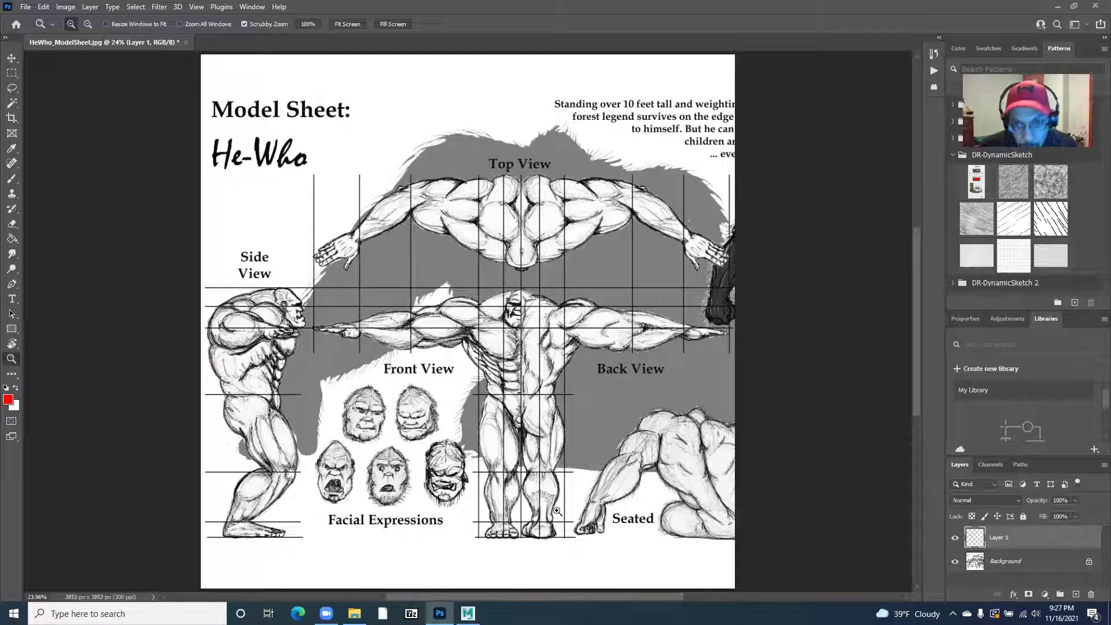
{"action": "left_click", "coordinate": [25, 7]}
{"action": "left_click", "coordinate": [48, 146]}
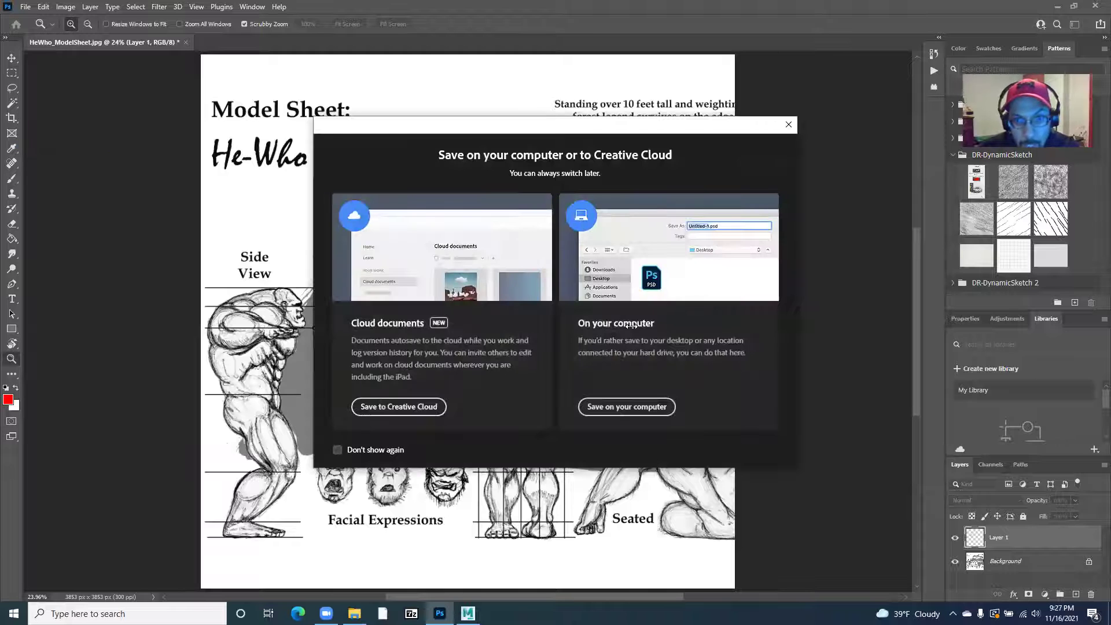
{"action": "left_click", "coordinate": [628, 410]}
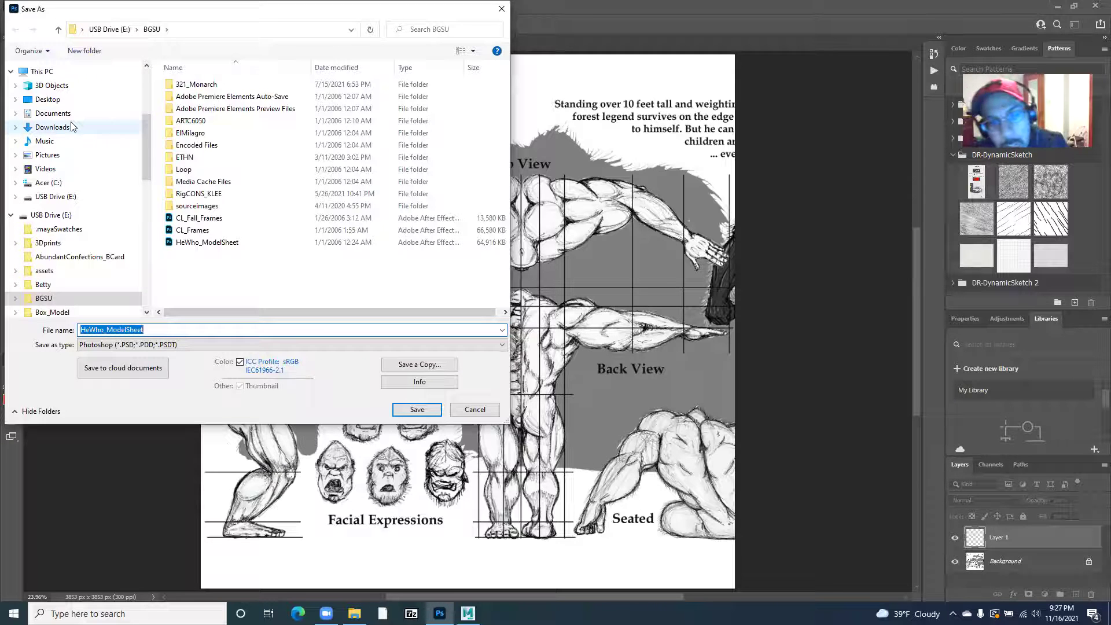
{"action": "left_click", "coordinate": [53, 113]}
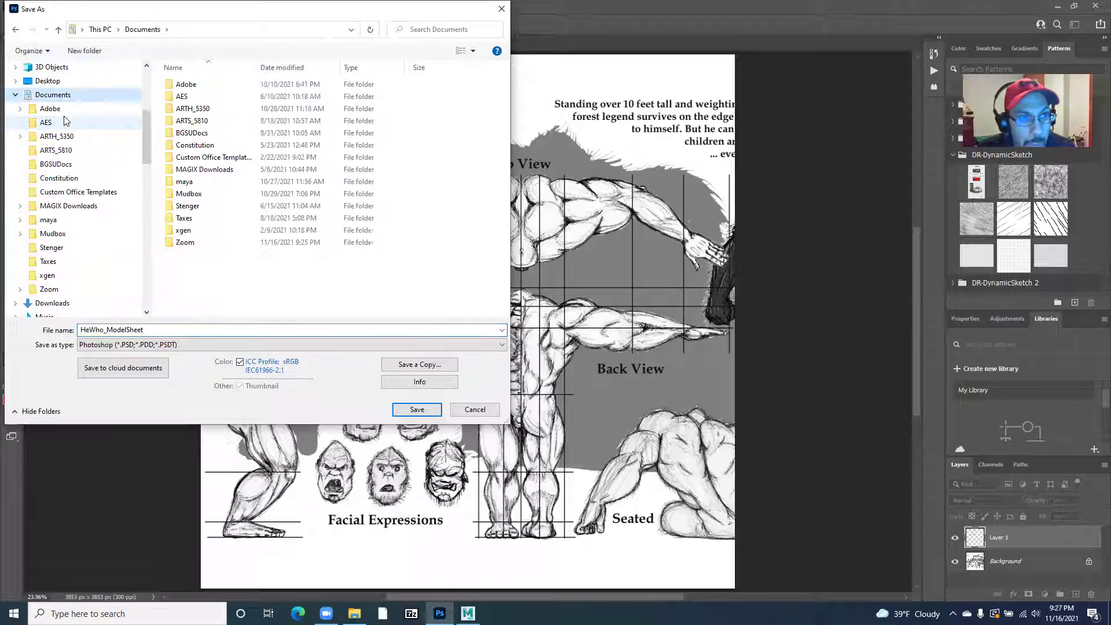
{"action": "double_click", "coordinate": [184, 181]}
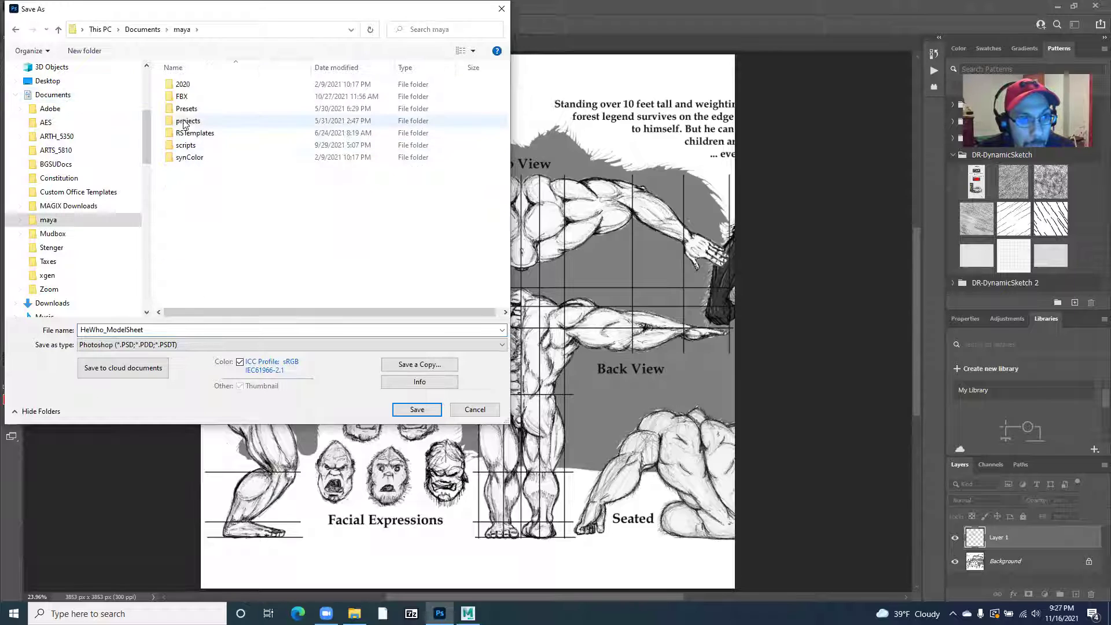
{"action": "double_click", "coordinate": [187, 122]}
{"action": "left_click", "coordinate": [182, 199]}
{"action": "double_click", "coordinate": [183, 197]}
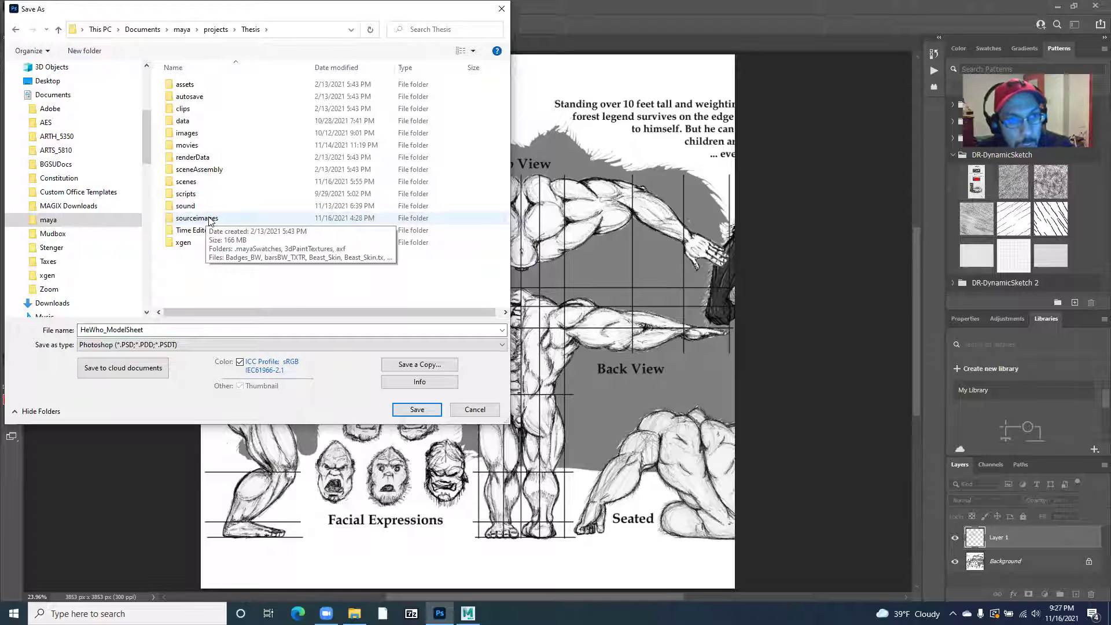
{"action": "double_click", "coordinate": [197, 218]}
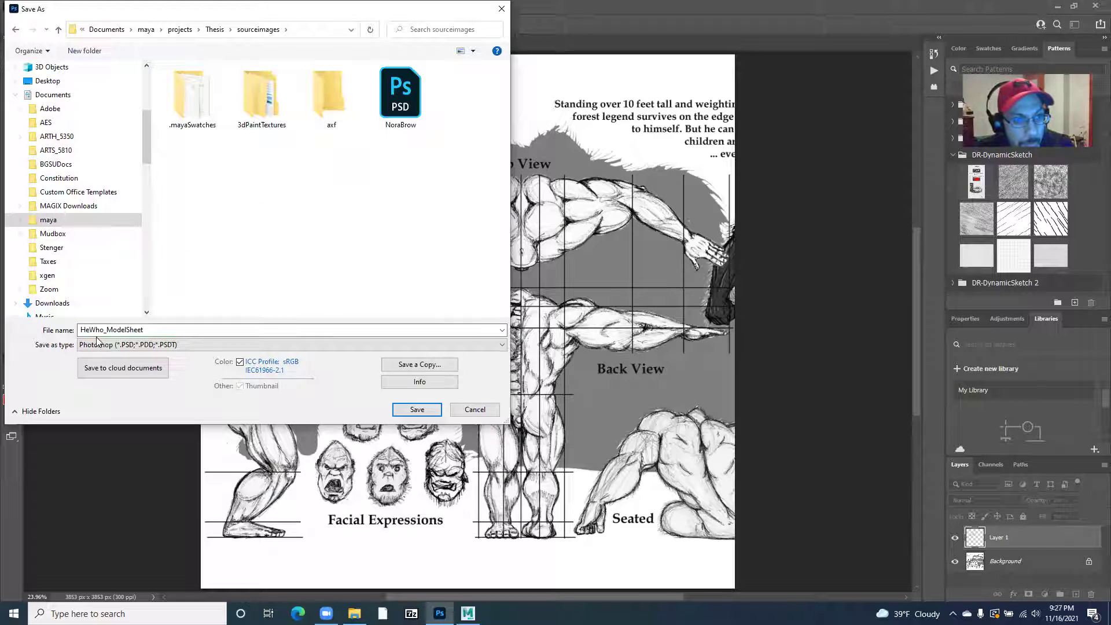
{"action": "left_click", "coordinate": [131, 345]}
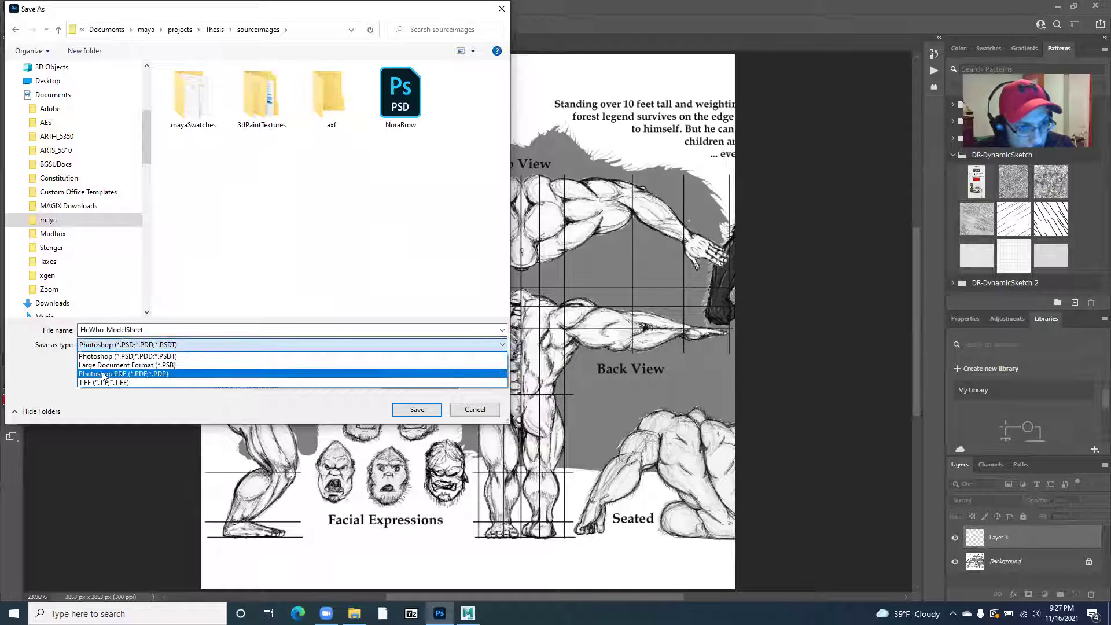
{"action": "left_click", "coordinate": [145, 397]}
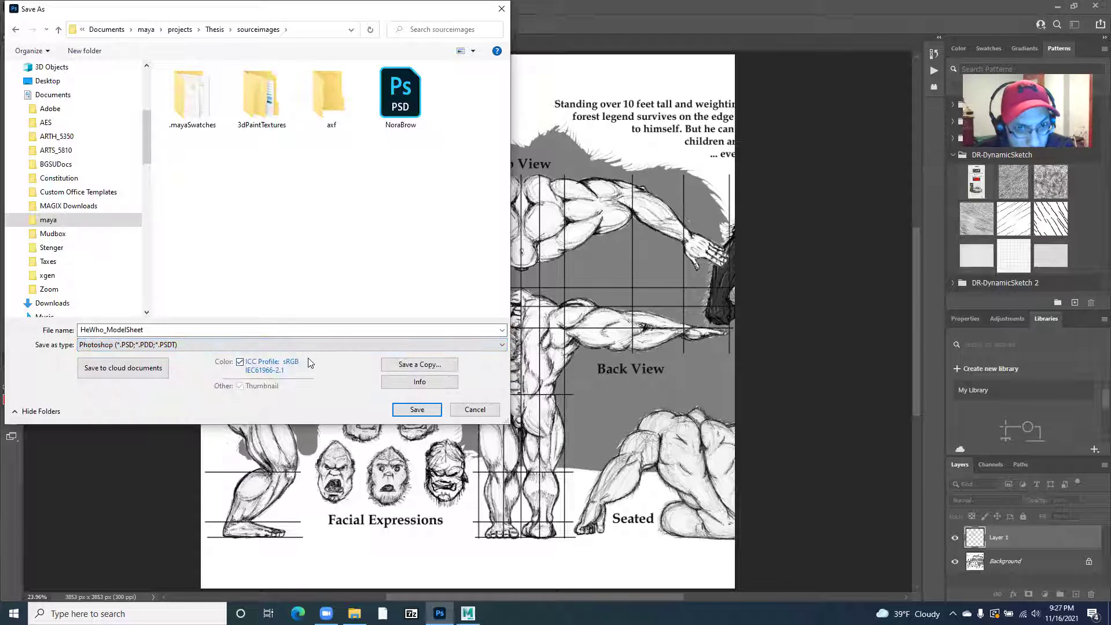
{"action": "left_click", "coordinate": [174, 344]}
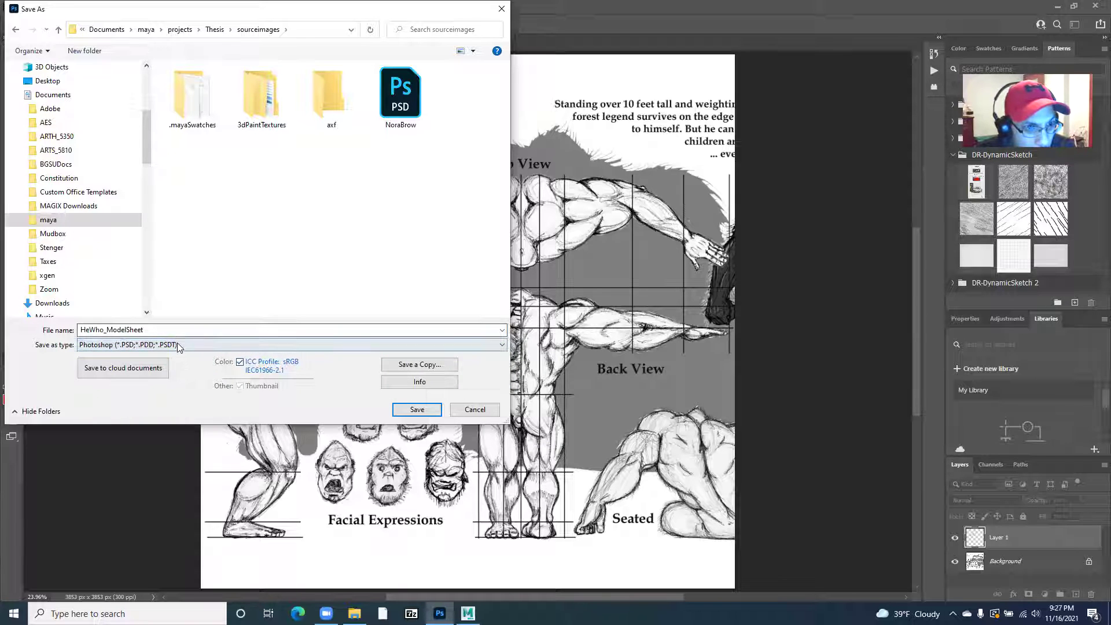
{"action": "left_click", "coordinate": [153, 401]}
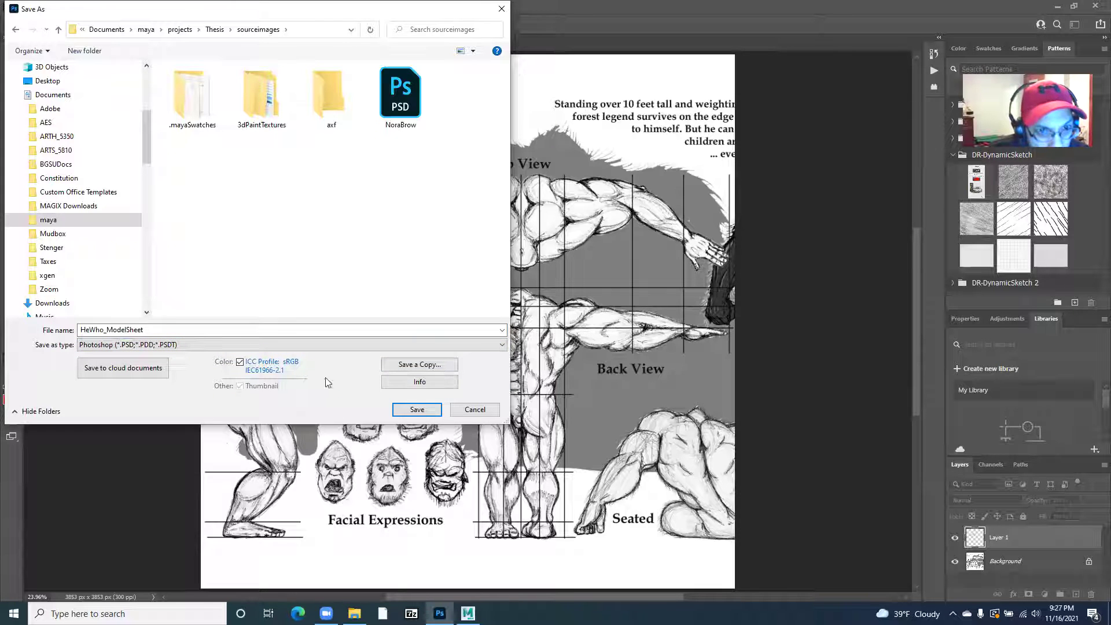
{"action": "left_click", "coordinate": [457, 343]}
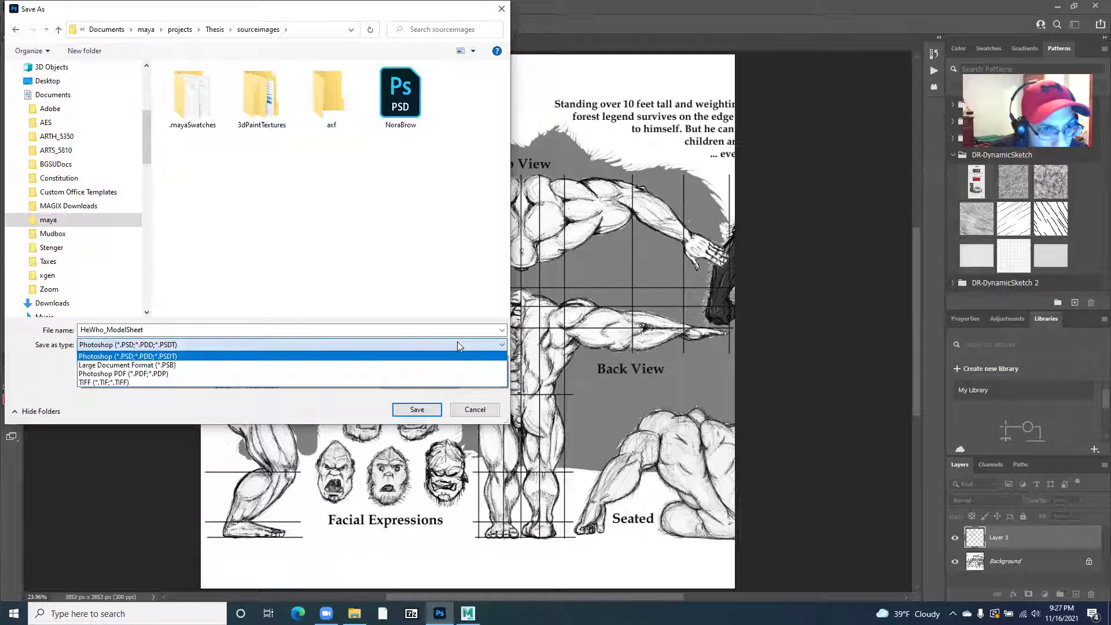
{"action": "left_click", "coordinate": [457, 343]}
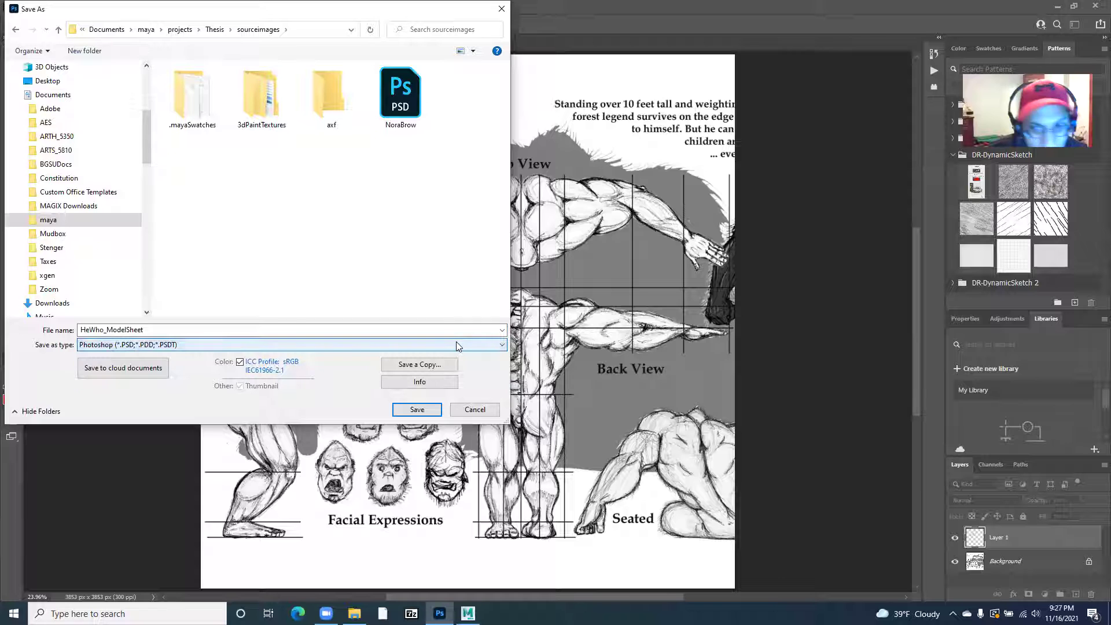
{"action": "left_click", "coordinate": [443, 184]}
{"action": "left_click", "coordinate": [468, 412]}
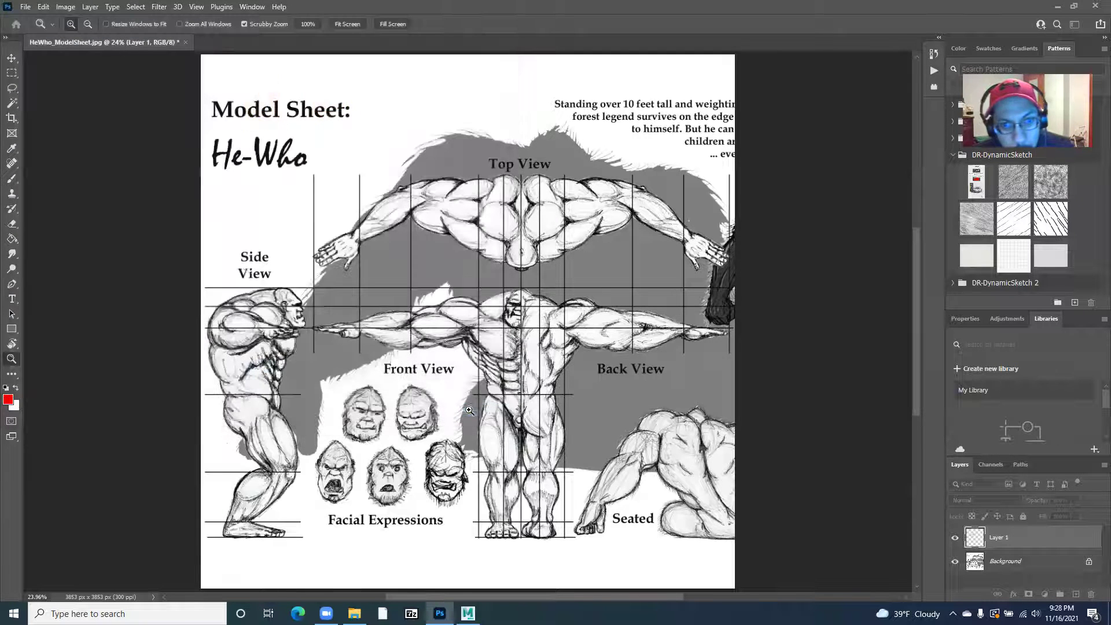
Step: Hide Layer 1 and flatten the image so only the Background layer is kept
{"action": "left_click", "coordinate": [955, 539]}
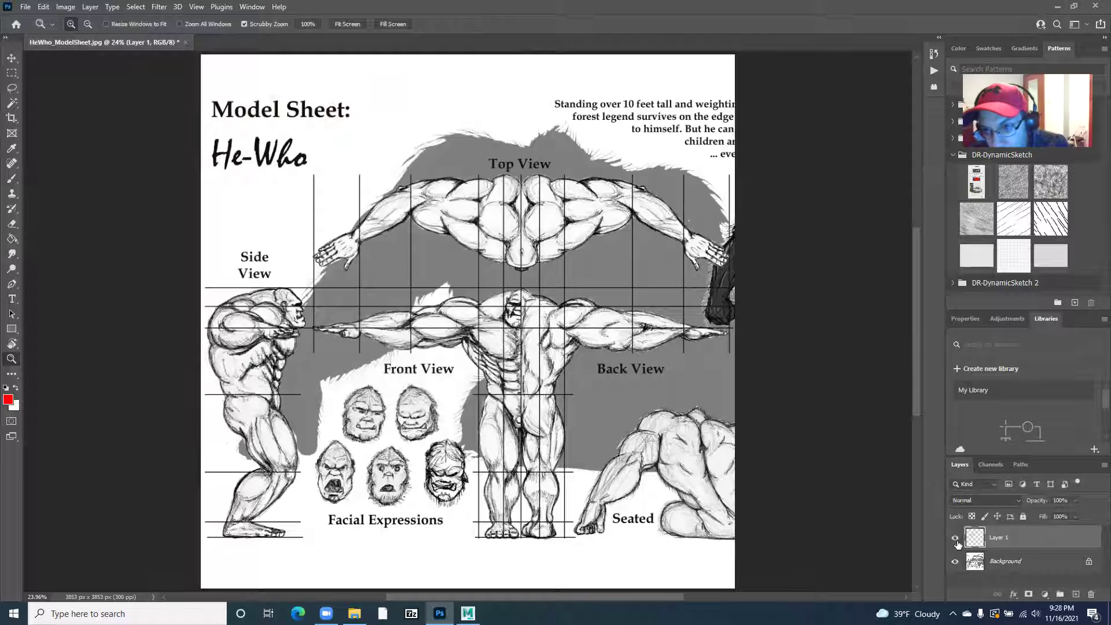
{"action": "right_click", "coordinate": [1029, 536]}
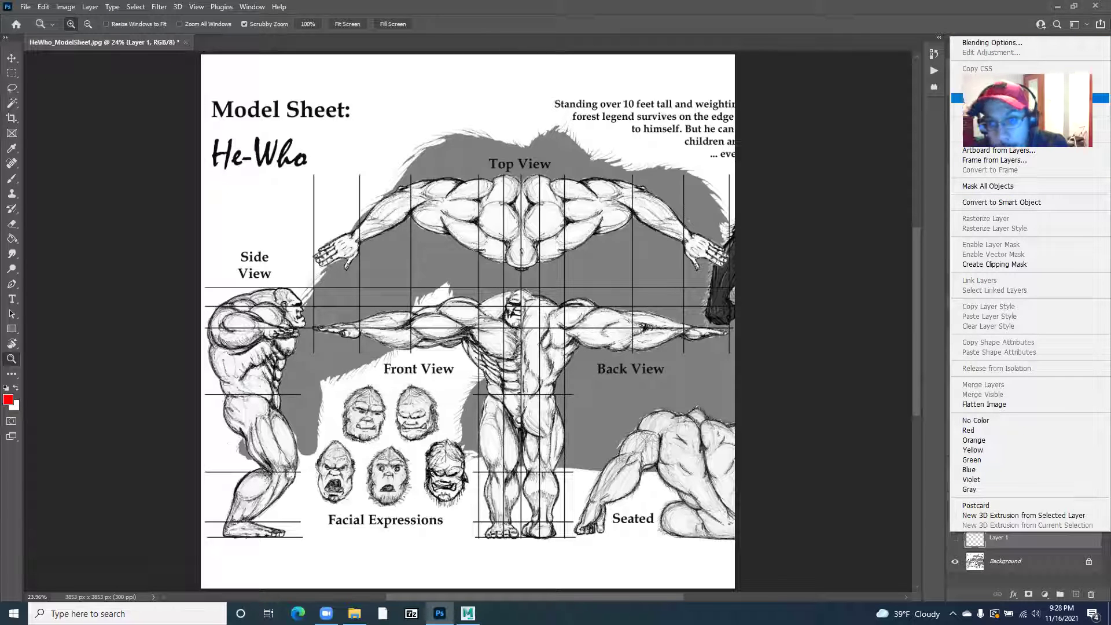
{"action": "left_click", "coordinate": [495, 238]}
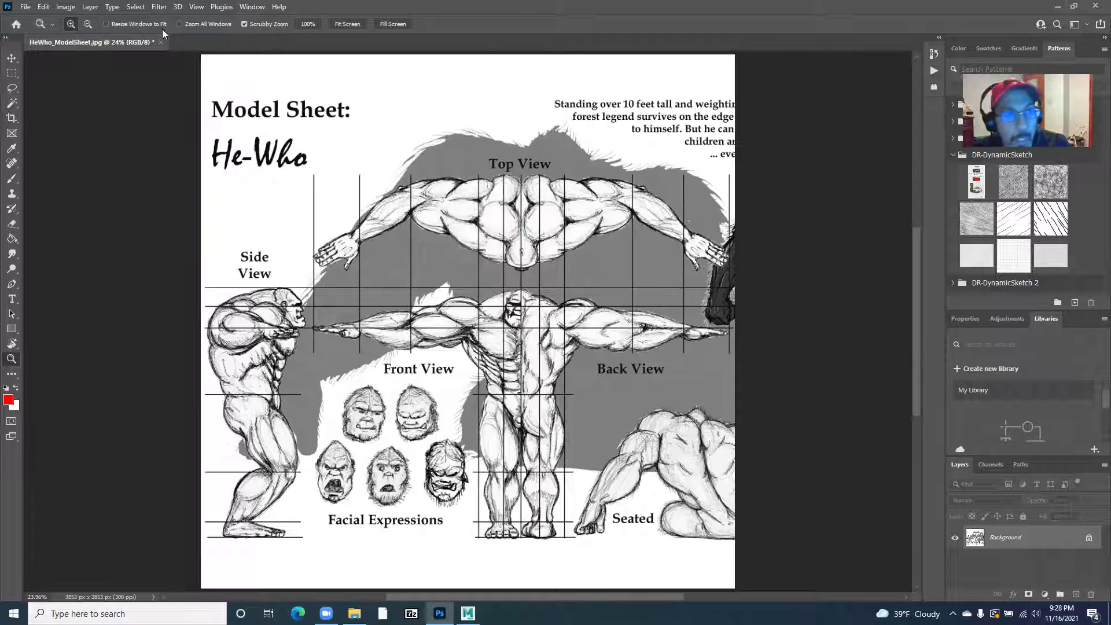
Step: Start saving the image under a new name on the computer, choosing the folder Documents > maya > projects > Thesis > sourceimages
{"action": "left_click", "coordinate": [23, 10]}
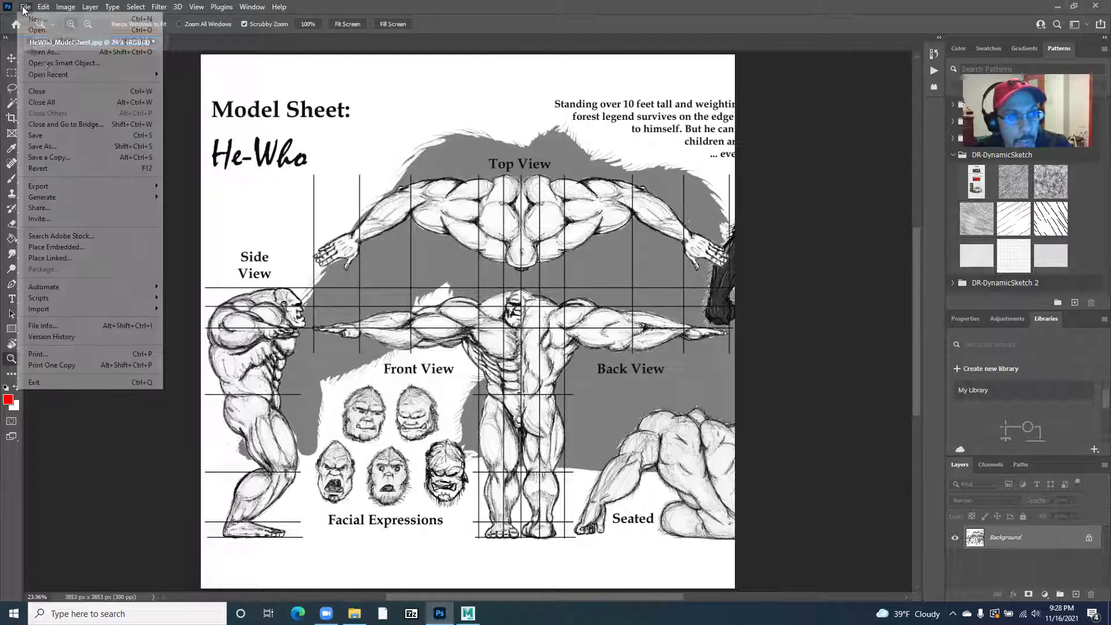
{"action": "left_click", "coordinate": [58, 148]}
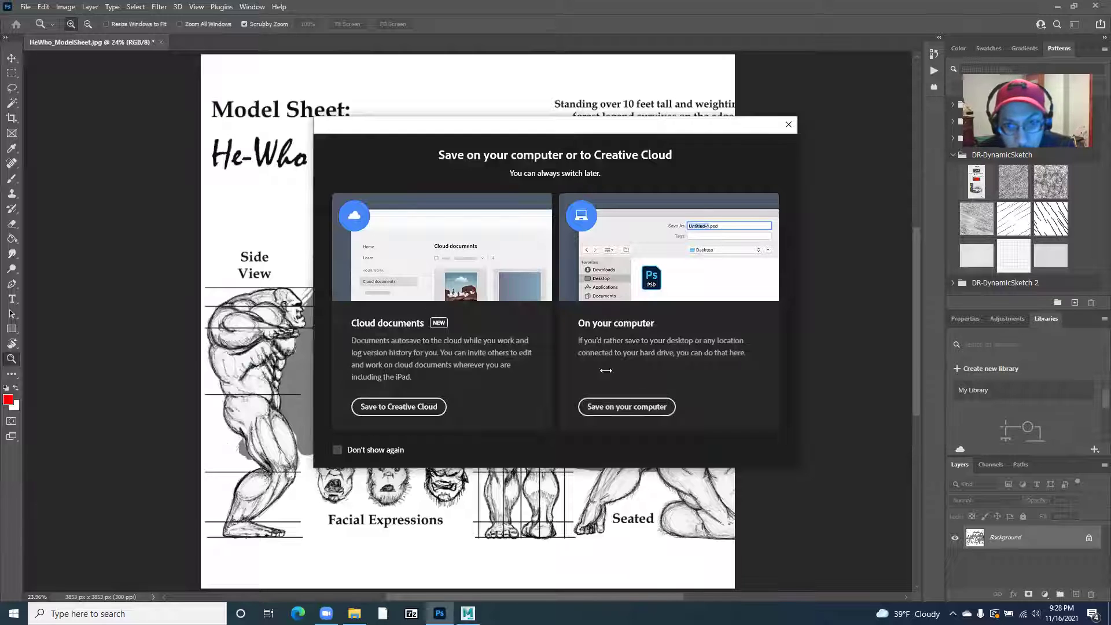
{"action": "left_click", "coordinate": [596, 407]}
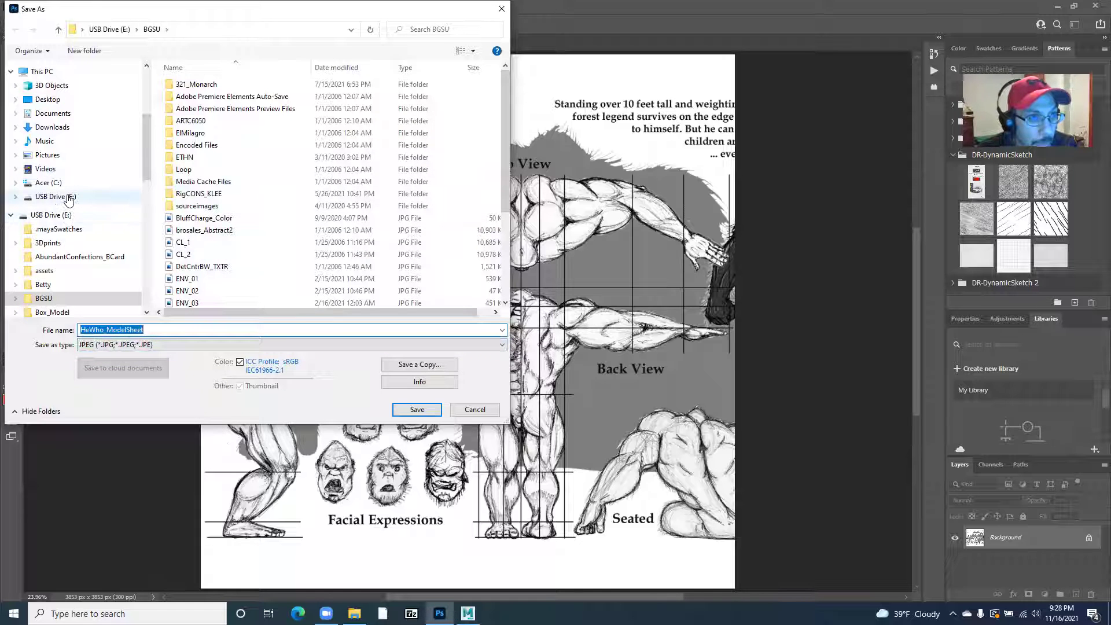
{"action": "left_click", "coordinate": [47, 114]}
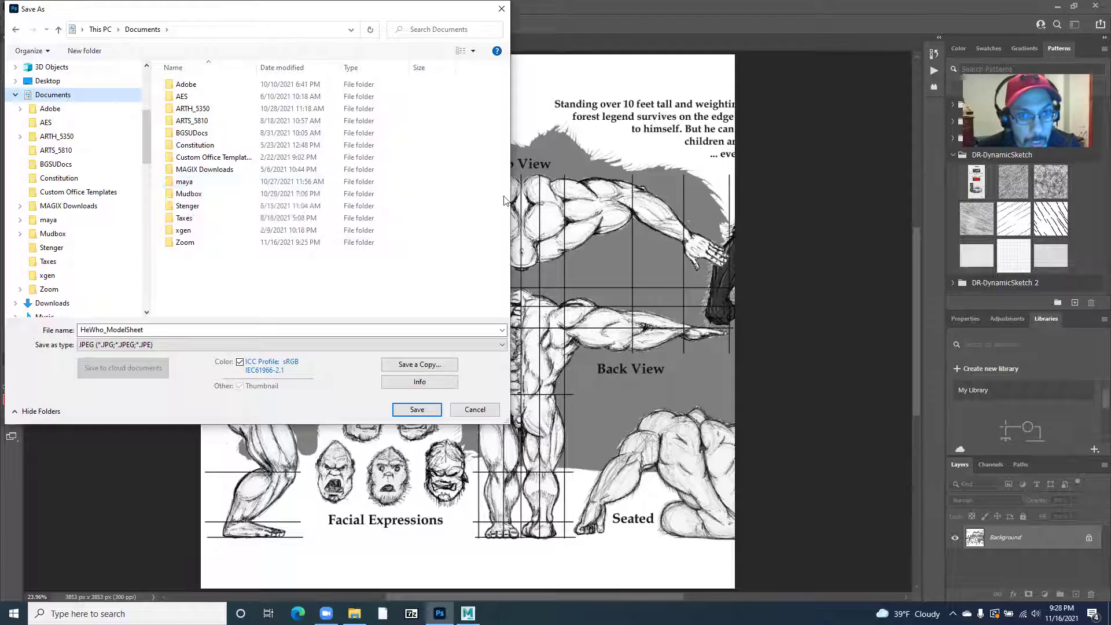
{"action": "double_click", "coordinate": [185, 181]}
{"action": "double_click", "coordinate": [188, 121]}
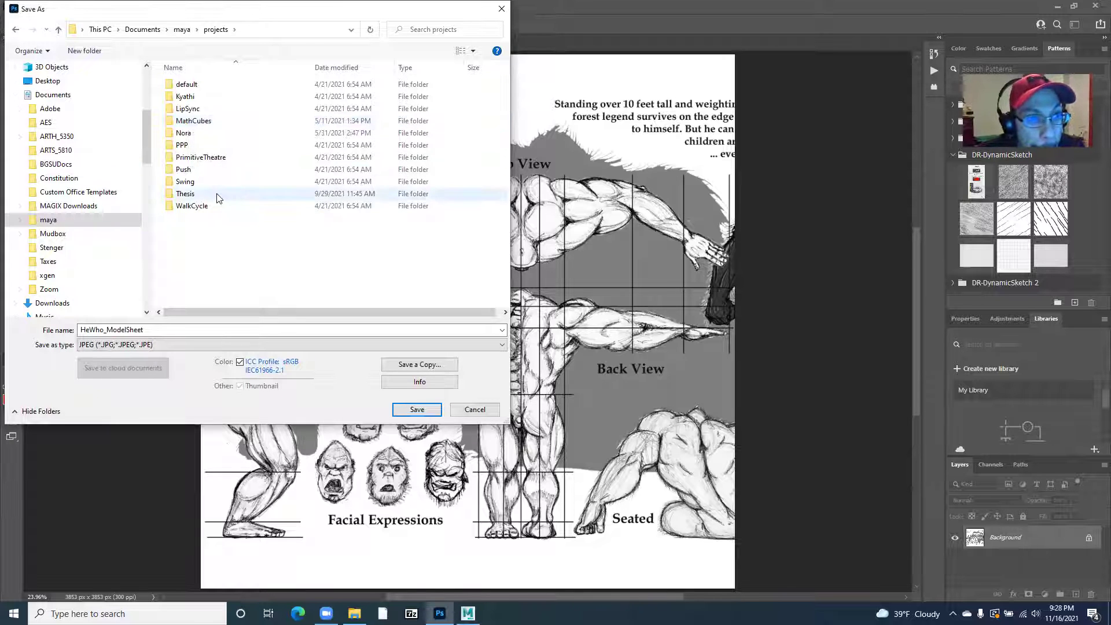
{"action": "double_click", "coordinate": [200, 195]}
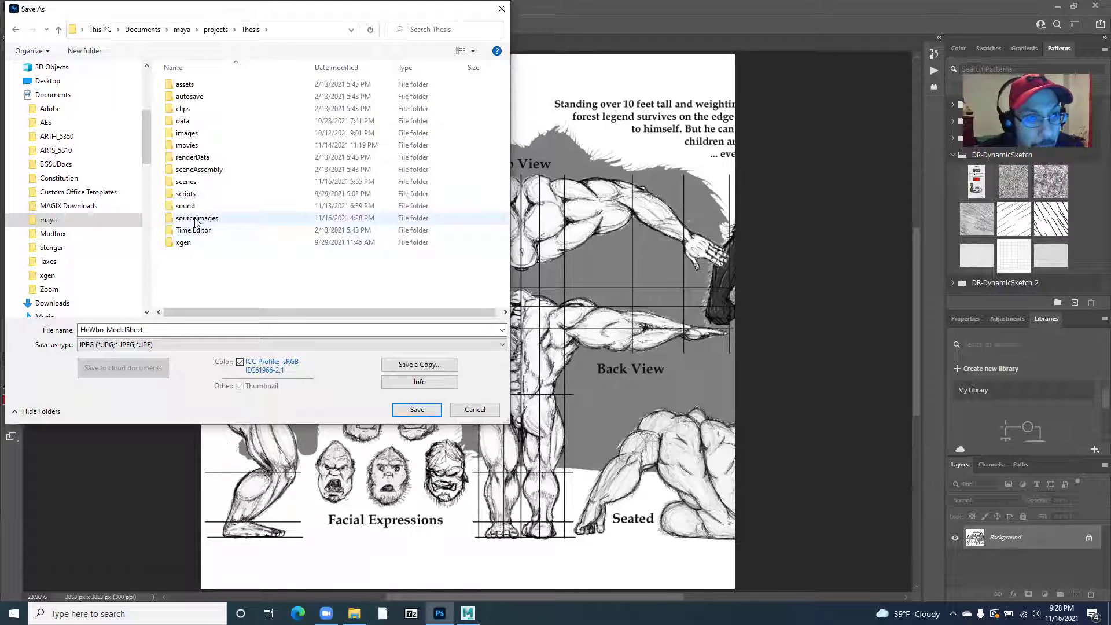
{"action": "double_click", "coordinate": [195, 220]}
Step: Name the file HeWho_MS_SQ and save it in the sourceimages folder as a JPEG at Maximum quality 12, Baseline Optimized
{"action": "scroll", "coordinate": [211, 245], "scroll_direction": "down", "scroll_amount": 10}
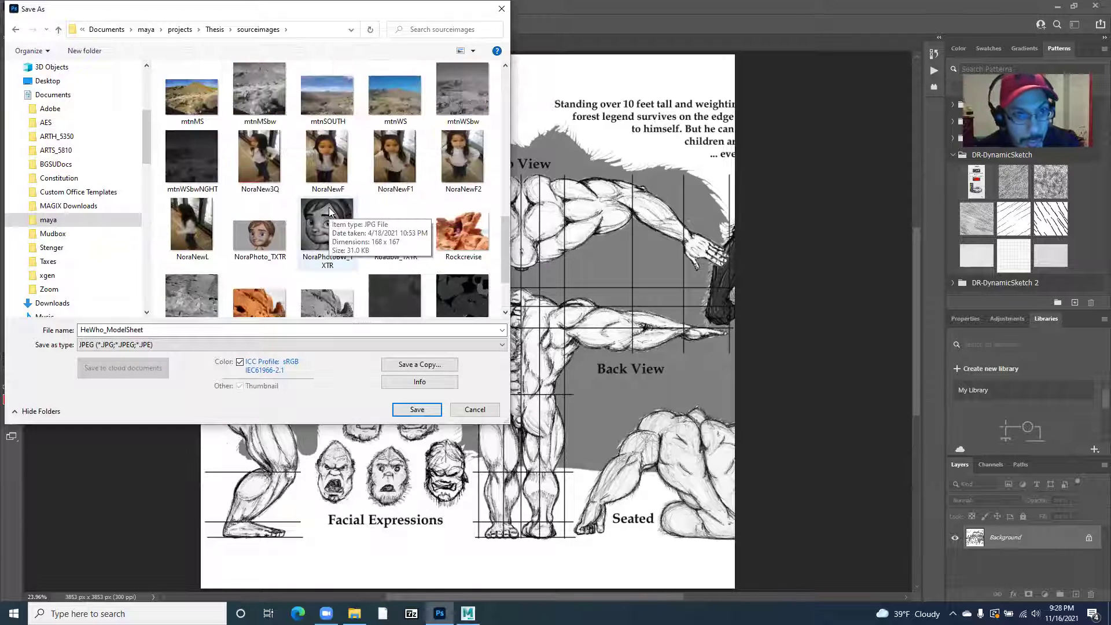
{"action": "scroll", "coordinate": [315, 212], "scroll_direction": "up", "scroll_amount": 5}
{"action": "scroll", "coordinate": [73, 278], "scroll_direction": "up", "scroll_amount": 1}
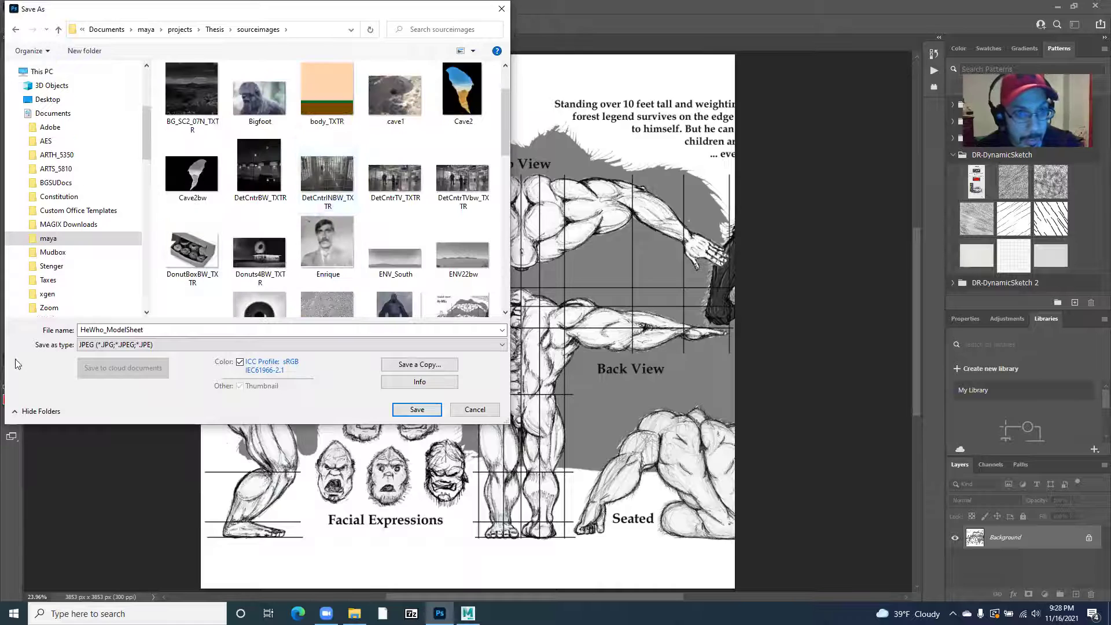
{"action": "double_click", "coordinate": [153, 331]}
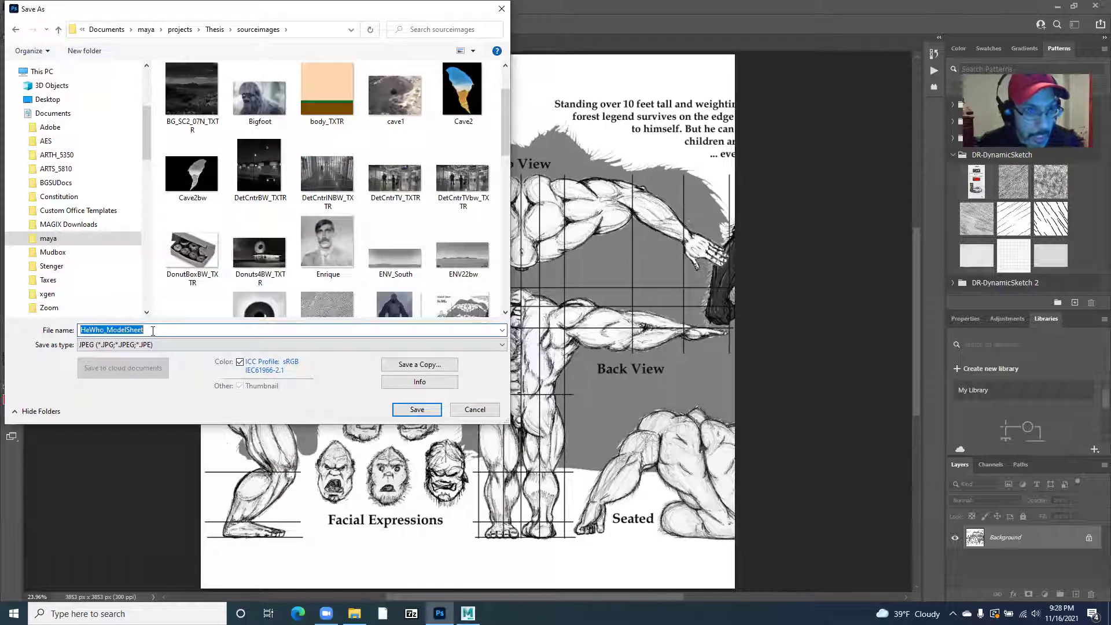
{"action": "left_click", "coordinate": [153, 330]}
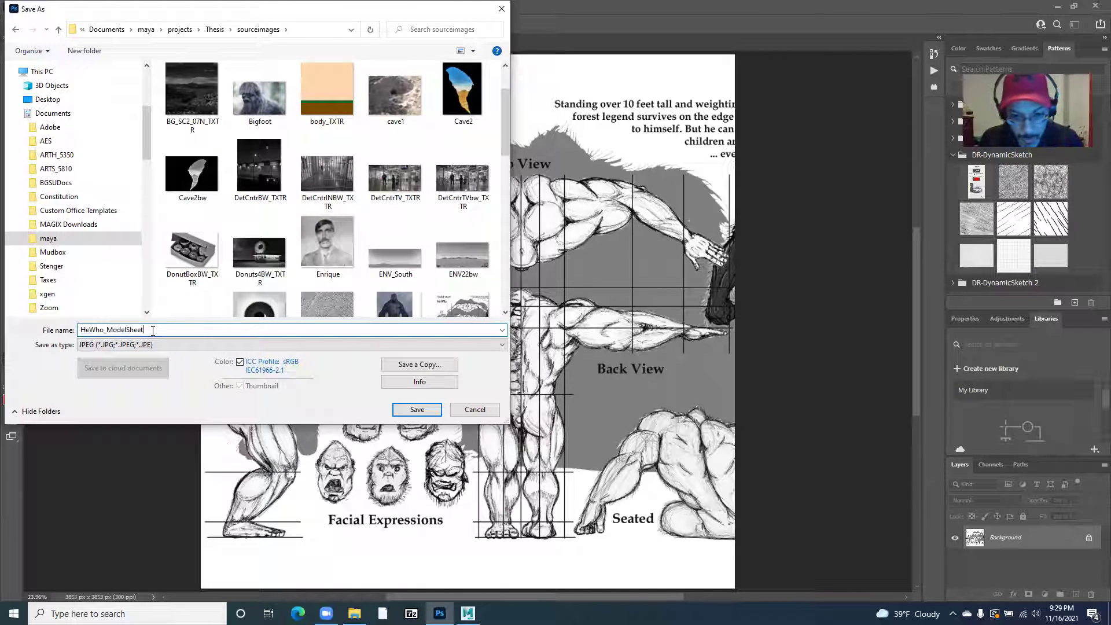
{"action": "key", "text": "BackSpace"}
{"action": "key", "text": "BackSpace"}
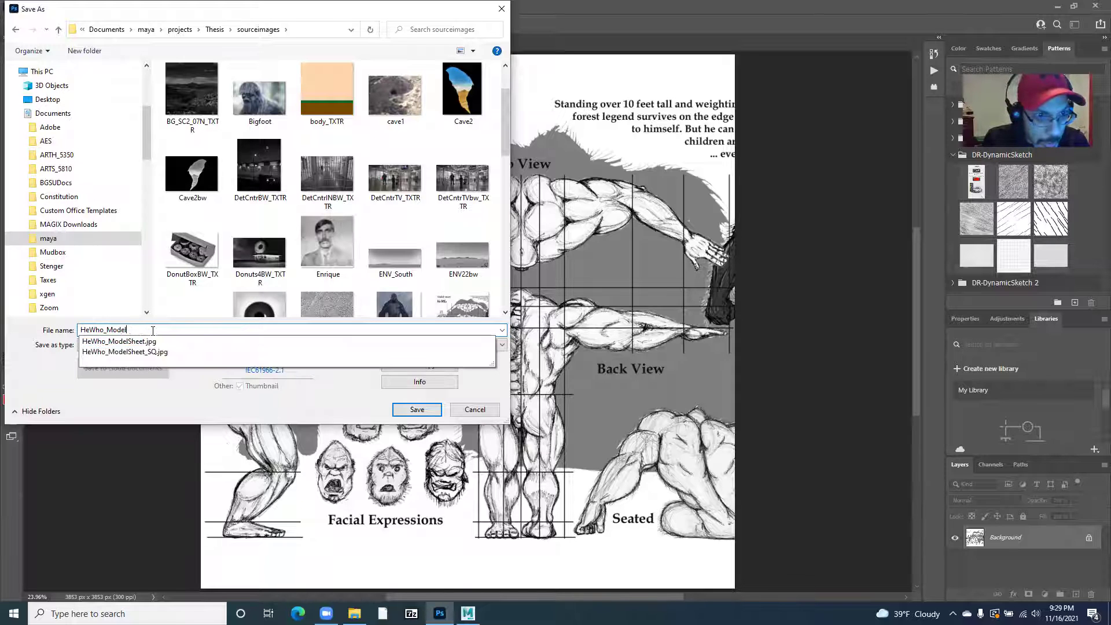
{"action": "type", "text": "S_S"}
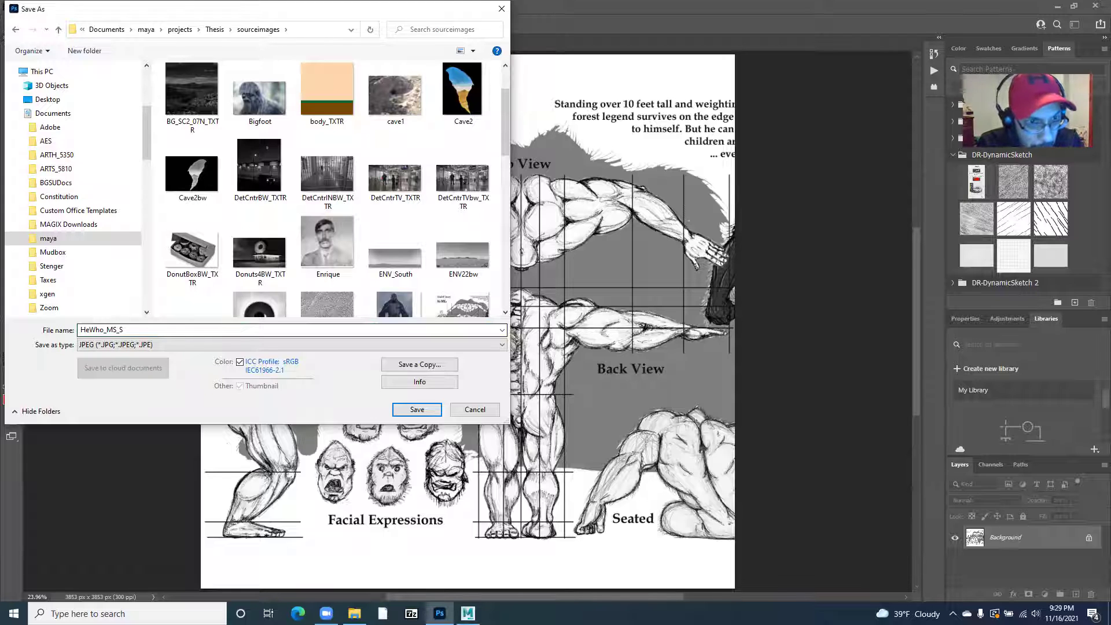
{"action": "double_click", "coordinate": [148, 328]}
{"action": "key", "text": "End"}
{"action": "type", "text": "Q"}
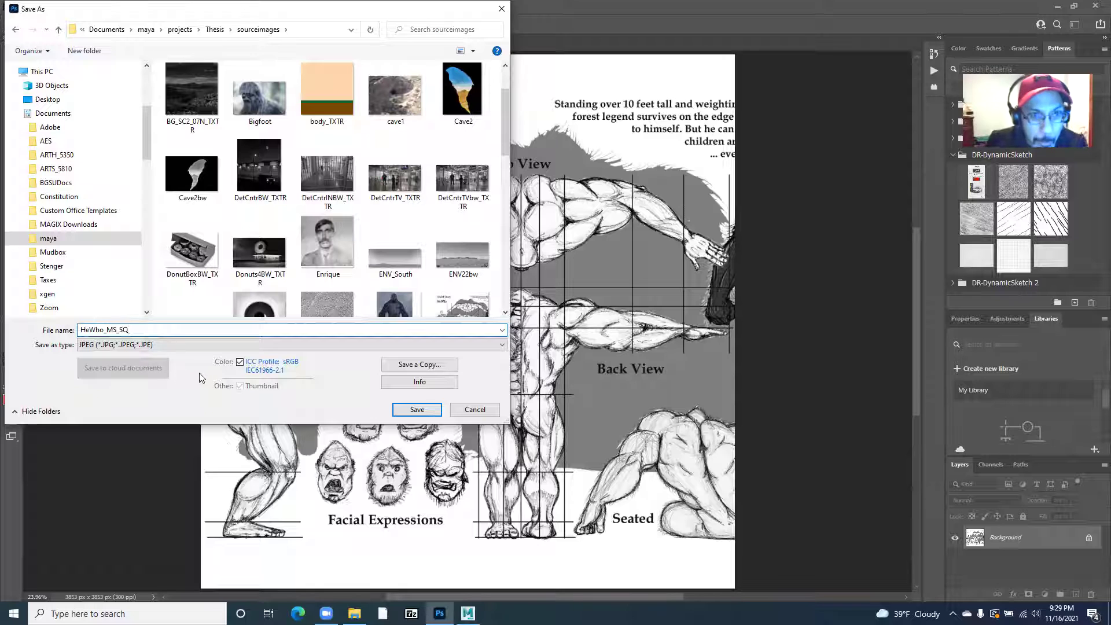
{"action": "left_click", "coordinate": [416, 408]}
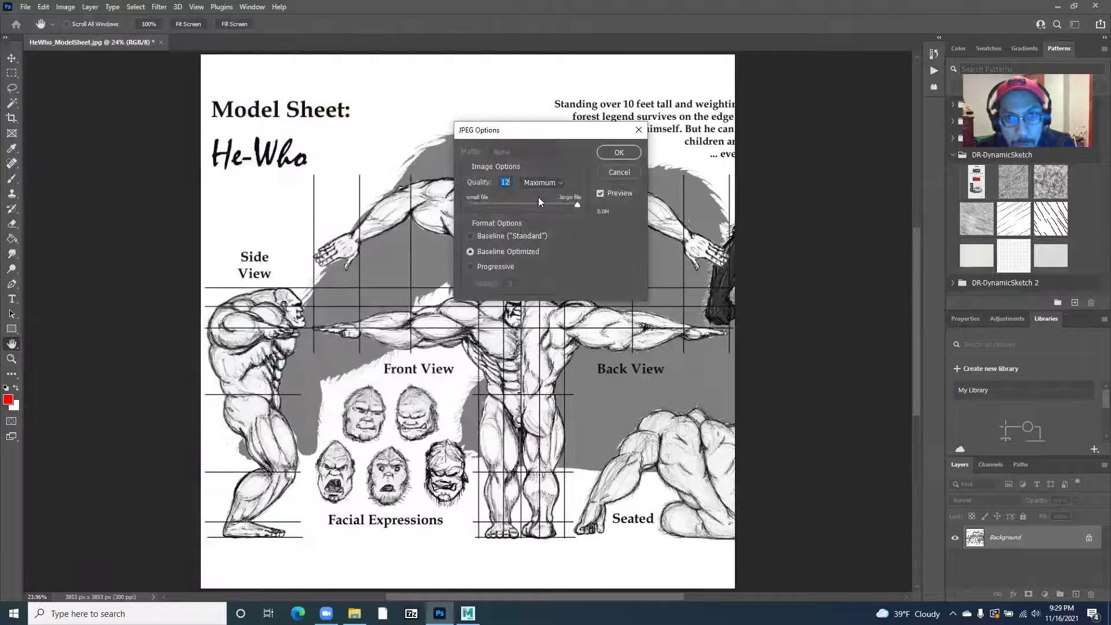
{"action": "left_click", "coordinate": [601, 150]}
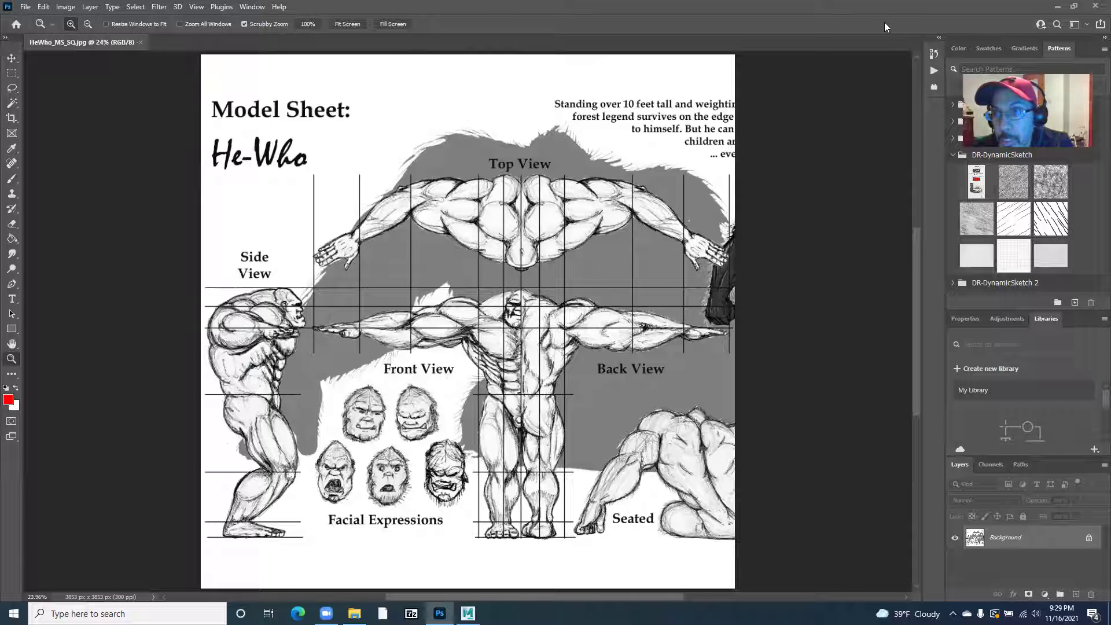
Step: Switch to Maya and undo the earlier work on the textured model sheet plane until the scene is empty
{"action": "left_click", "coordinate": [1054, 6]}
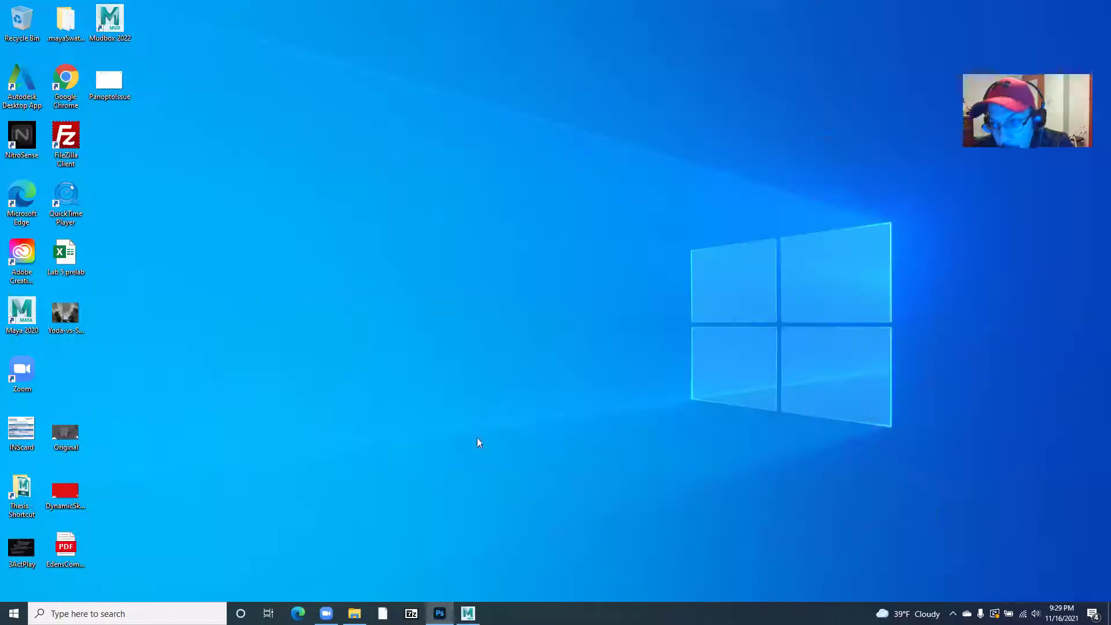
{"action": "left_click", "coordinate": [467, 612]}
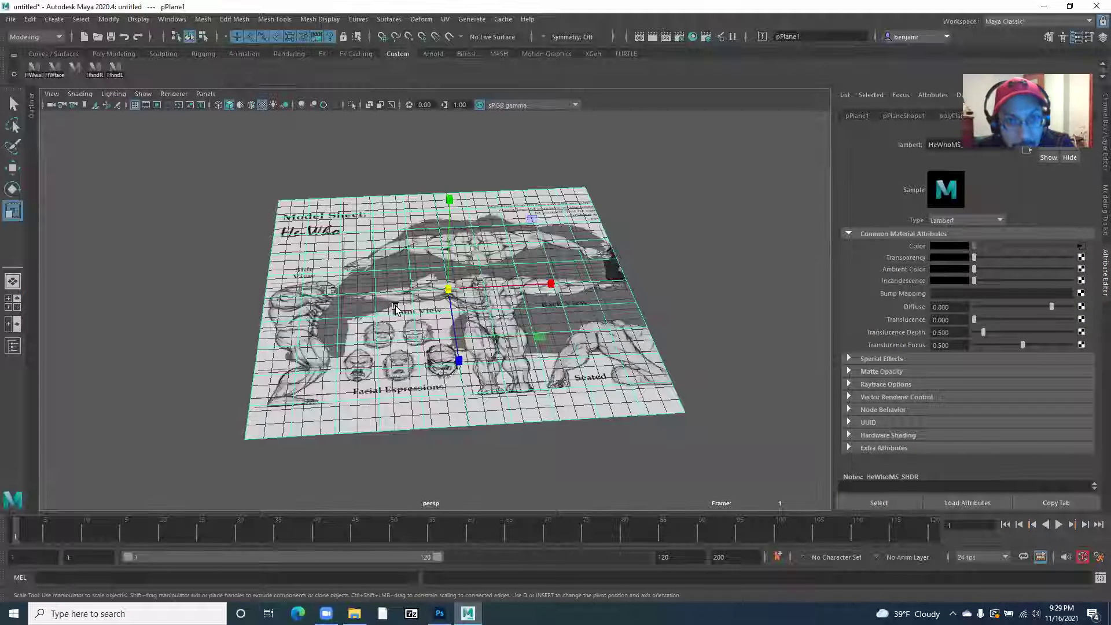
{"action": "key", "text": "ctrl+z"}
{"action": "key", "text": "ctrl+z"}
{"action": "key", "text": "ctrl+z"}
{"action": "key", "text": "ctrl+z"}
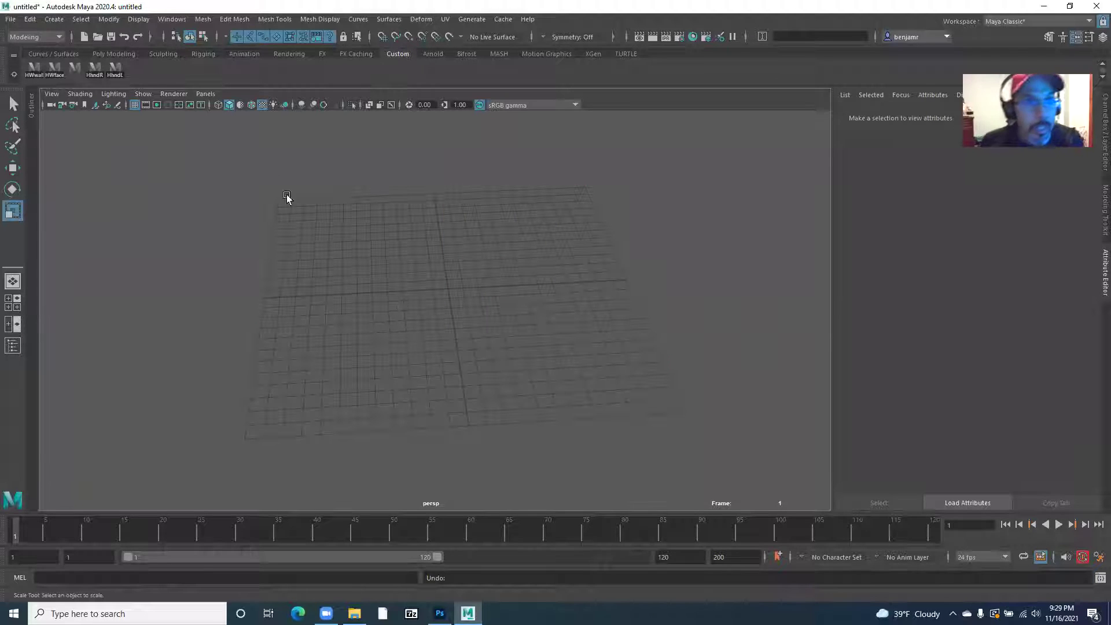
{"action": "left_click", "coordinate": [10, 19]}
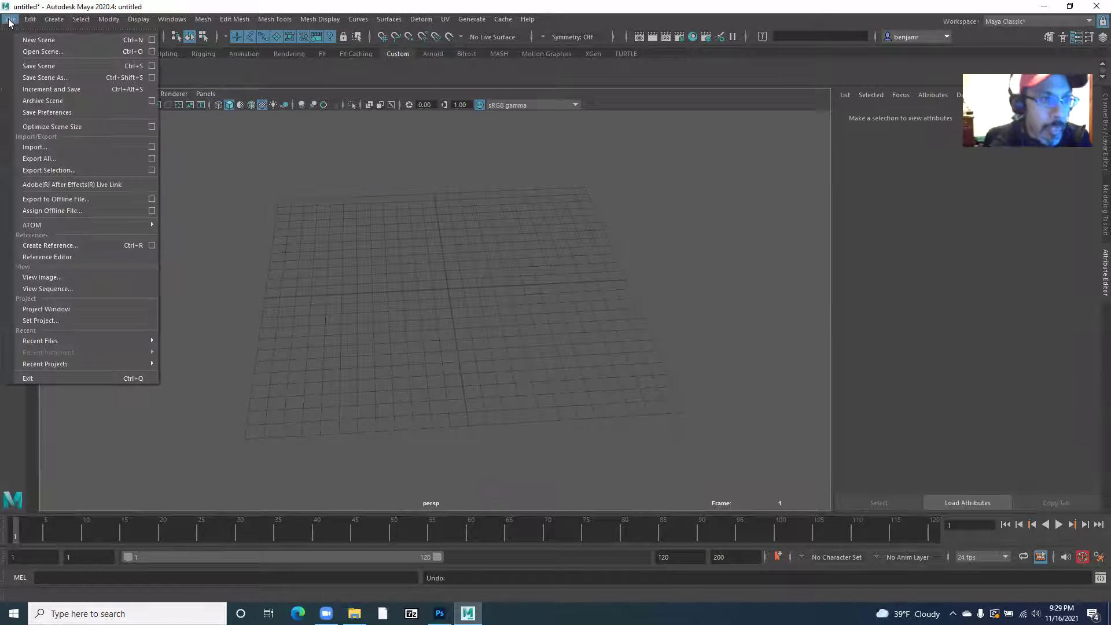
{"action": "left_click", "coordinate": [67, 310]}
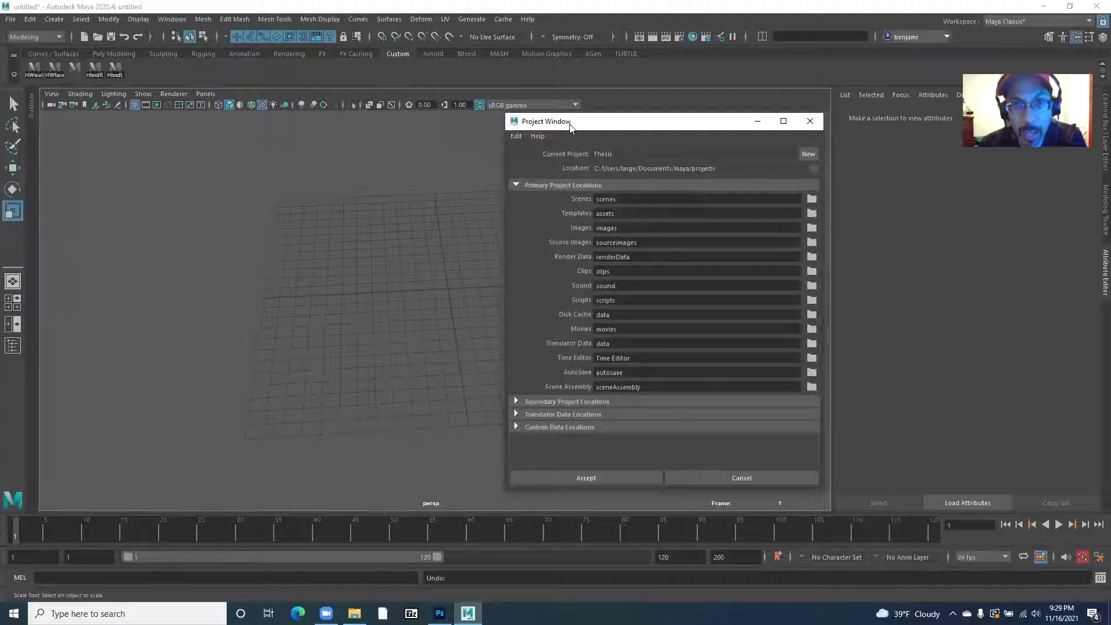
{"action": "left_click_drag", "start_coordinate": [570, 124], "coordinate": [440, 135]}
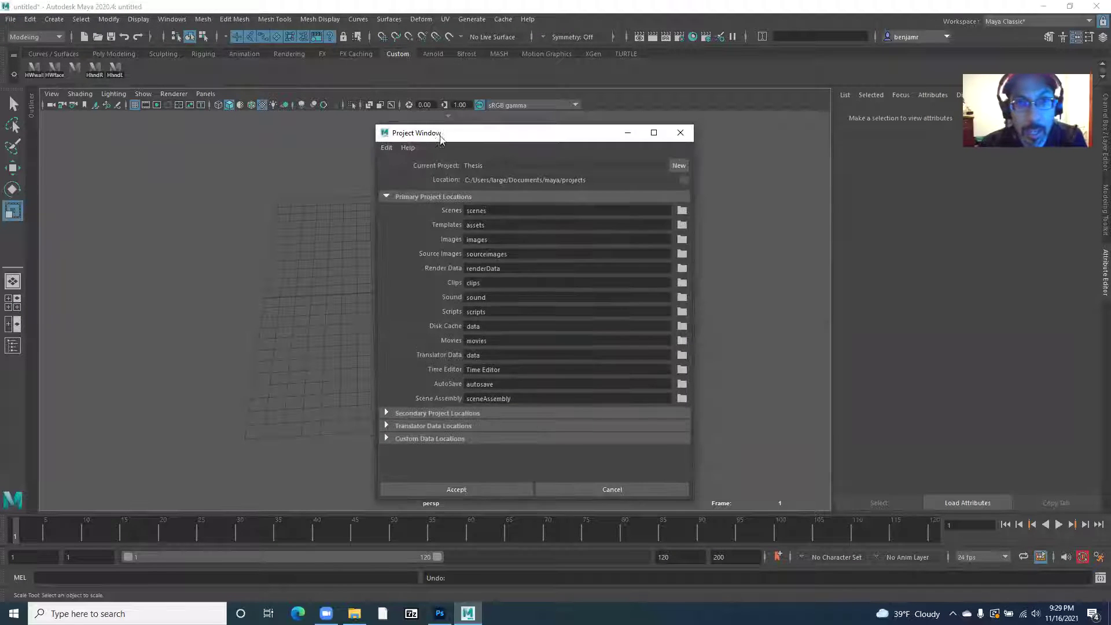
{"action": "left_click", "coordinate": [677, 166]}
{"action": "left_click_drag", "start_coordinate": [515, 167], "coordinate": [391, 165]}
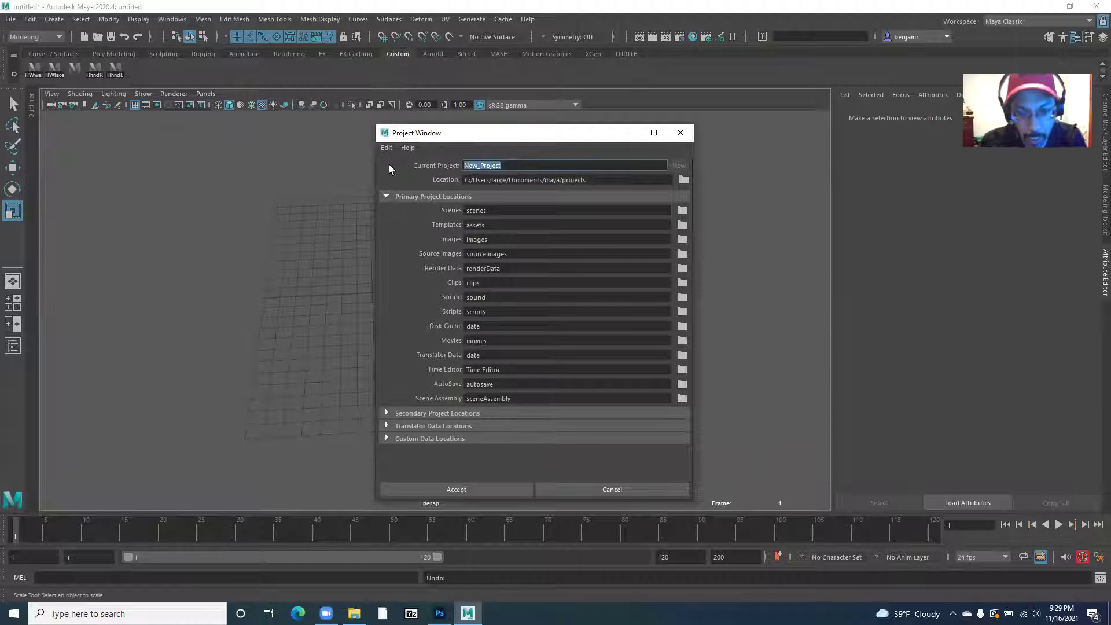
{"action": "type", "text": "Character"}
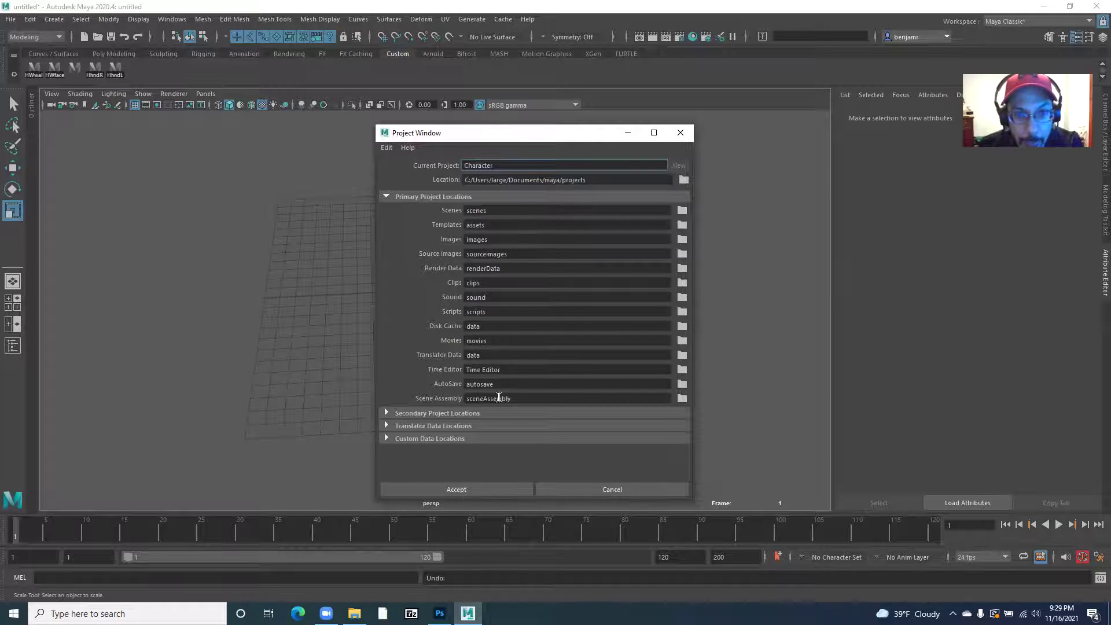
{"action": "left_click_drag", "start_coordinate": [511, 256], "coordinate": [462, 259]}
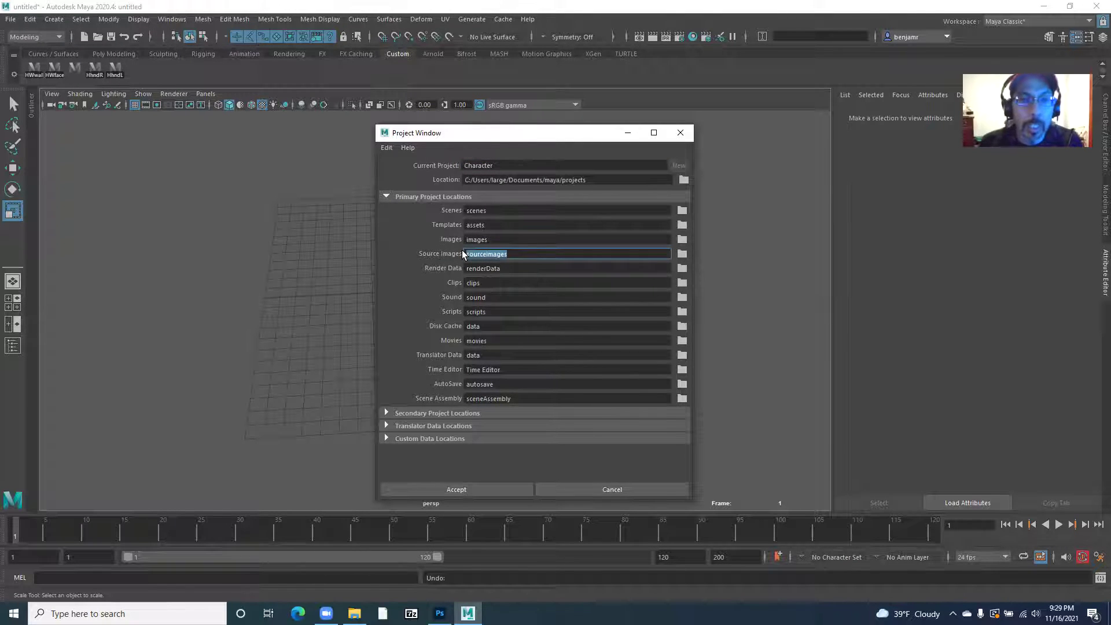
{"action": "left_click", "coordinate": [487, 257]}
{"action": "double_click", "coordinate": [487, 256]}
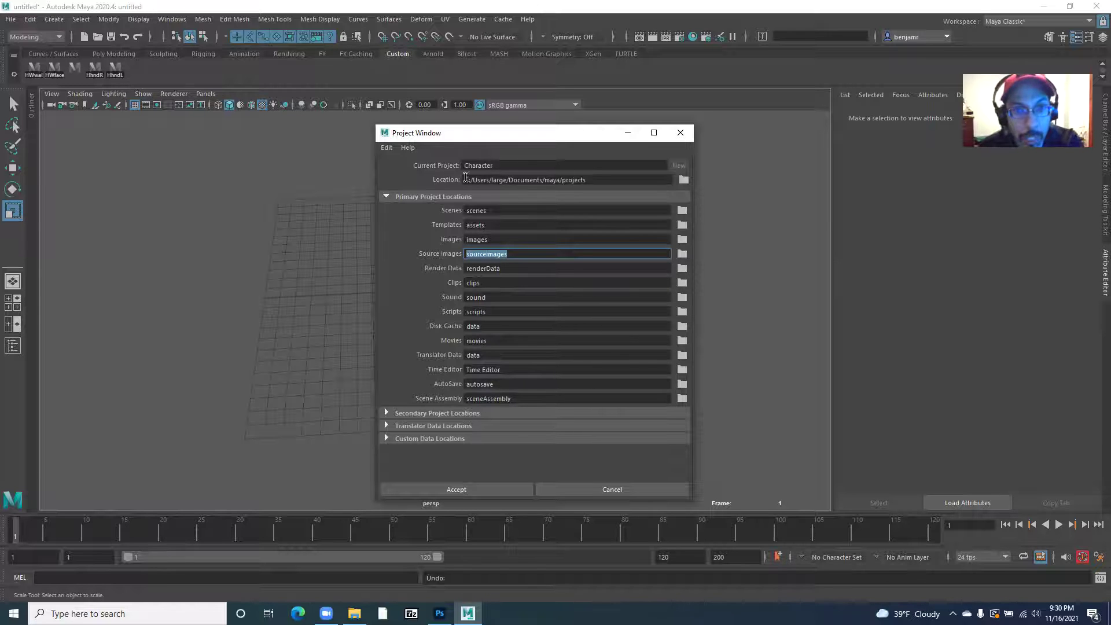
{"action": "left_click_drag", "start_coordinate": [500, 165], "coordinate": [446, 168]}
{"action": "left_click", "coordinate": [605, 489]}
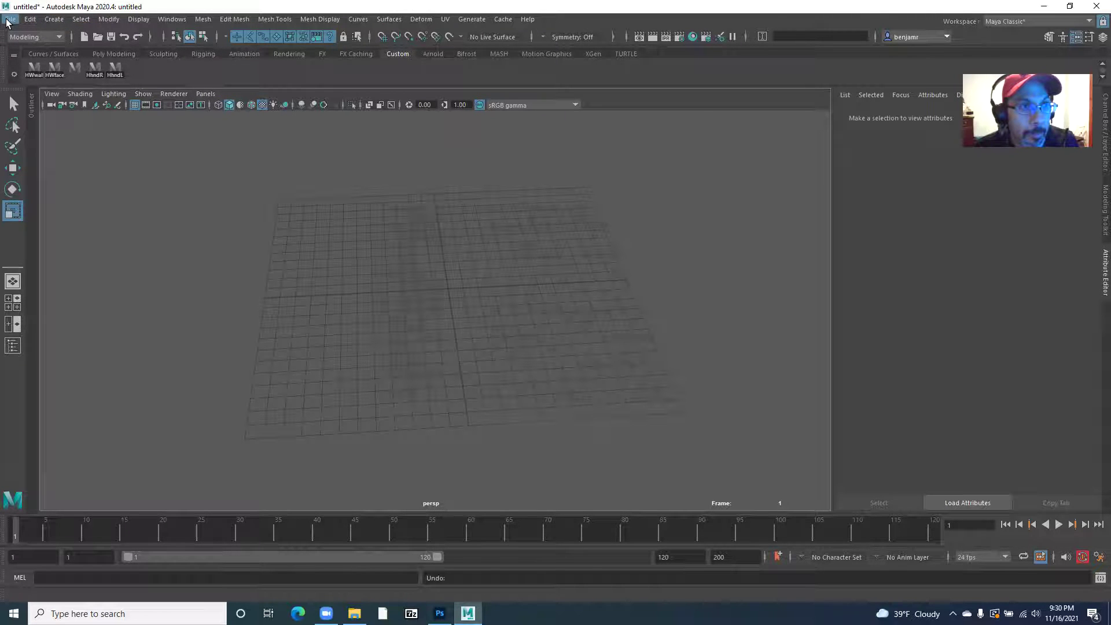
Step: Create a polygon plane at the centre of the grid
{"action": "left_click", "coordinate": [9, 19]}
{"action": "mouse_move", "coordinate": [30, 19]}
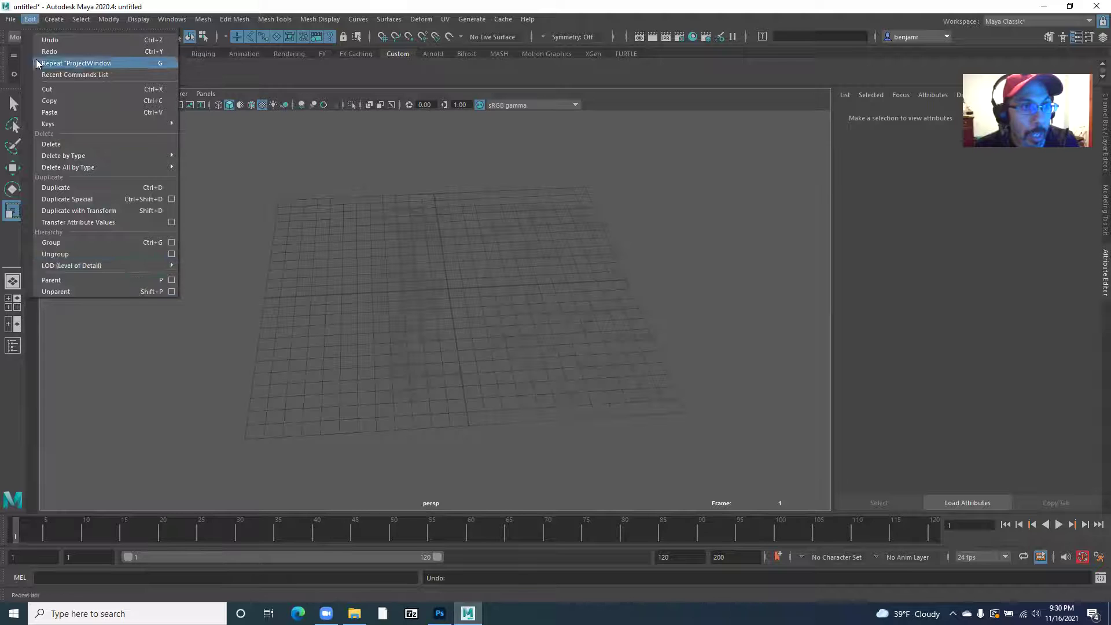
{"action": "mouse_move", "coordinate": [120, 59]}
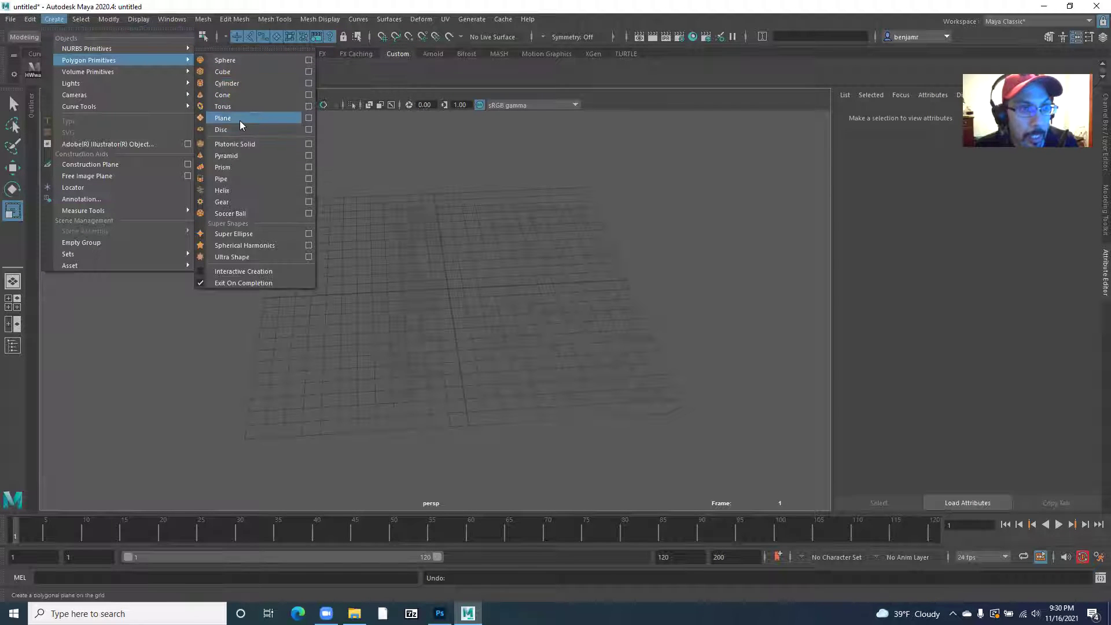
{"action": "mouse_move", "coordinate": [76, 61]}
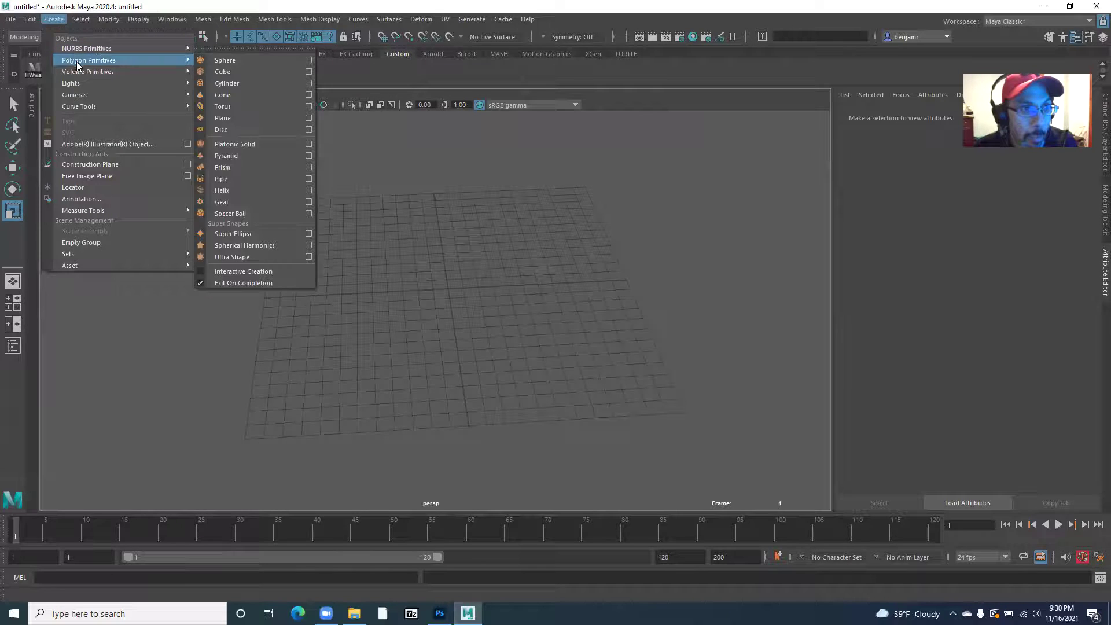
{"action": "left_click", "coordinate": [239, 118]}
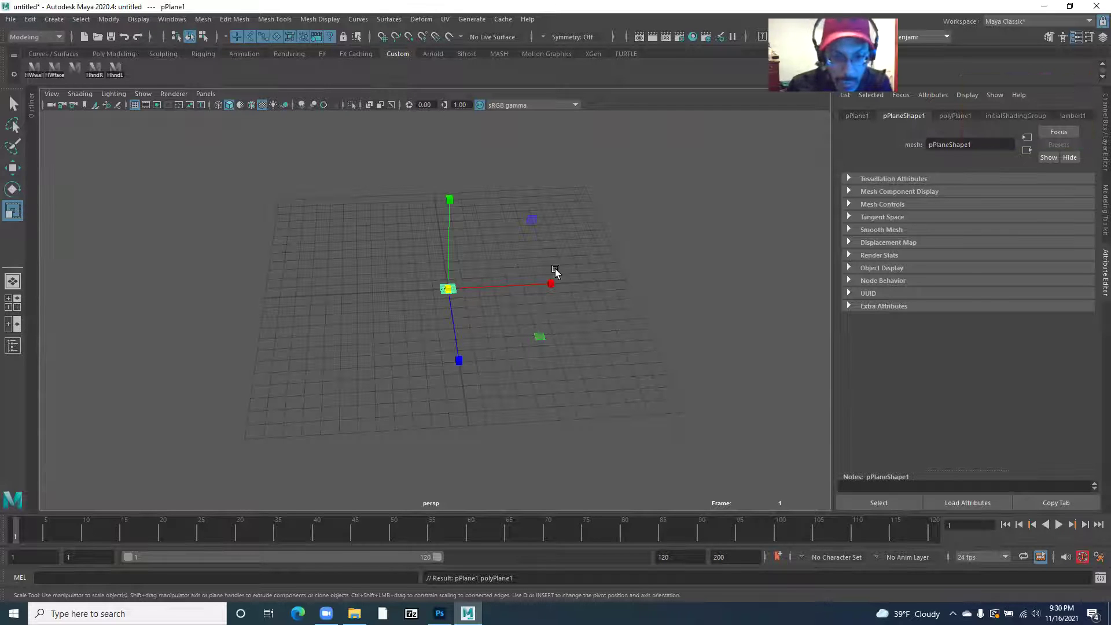
Step: Set the plane's Scale X, Y and Z to 24
{"action": "left_click_drag", "start_coordinate": [554, 270], "coordinate": [404, 329], "text": "alt"}
{"action": "scroll", "coordinate": [405, 328], "scroll_direction": "up", "scroll_amount": 3}
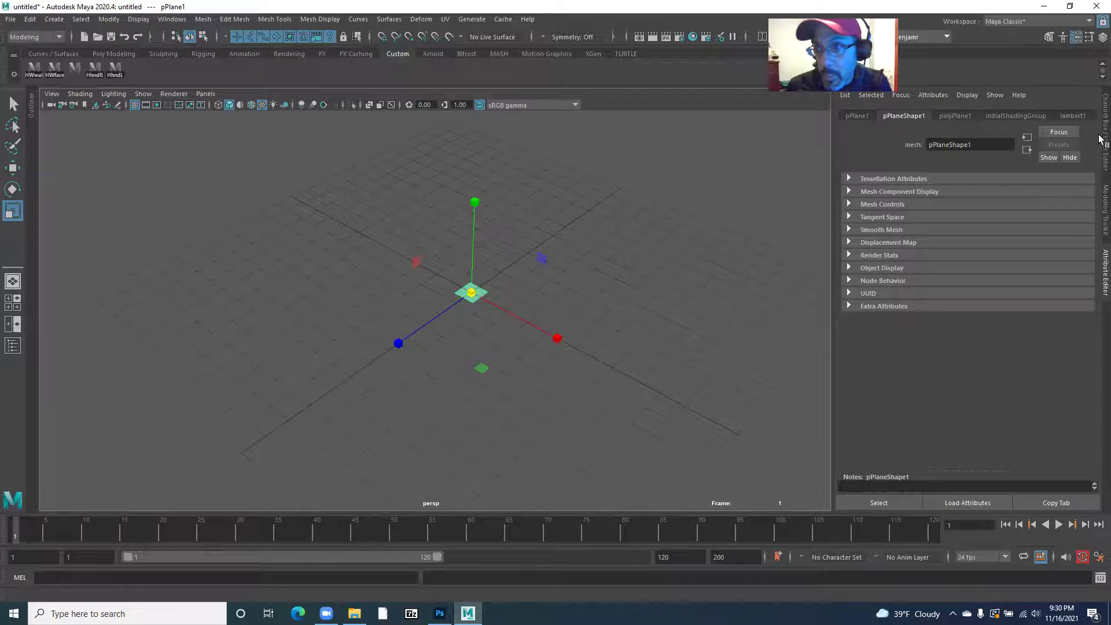
{"action": "left_click", "coordinate": [1095, 151]}
{"action": "left_click_drag", "start_coordinate": [1070, 182], "coordinate": [1070, 200]}
{"action": "type", "text": "24"}
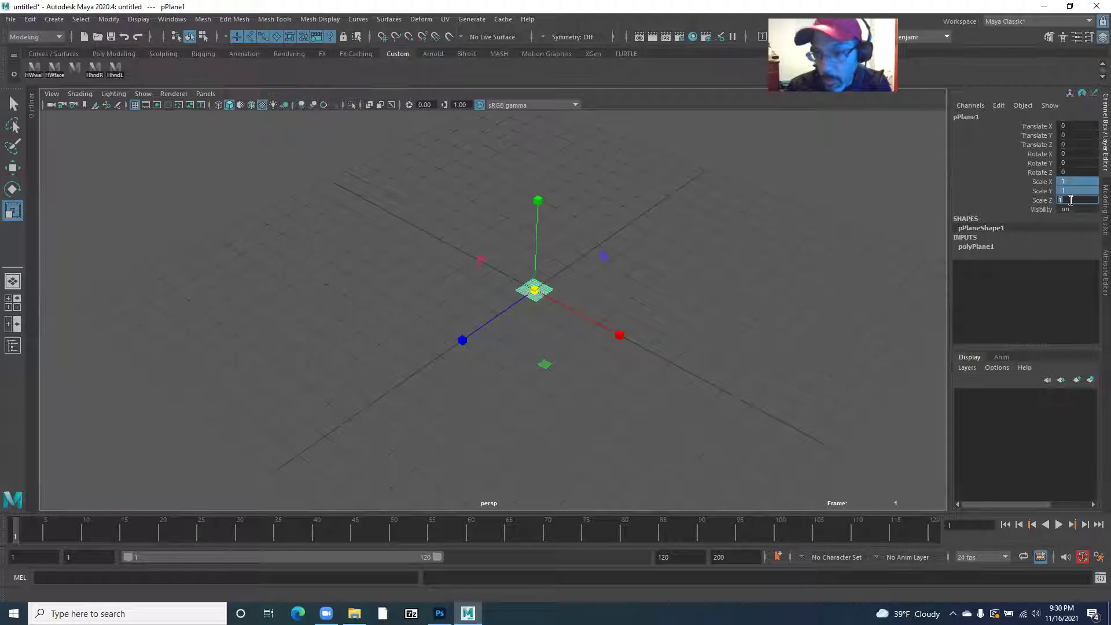
{"action": "key", "text": "Return"}
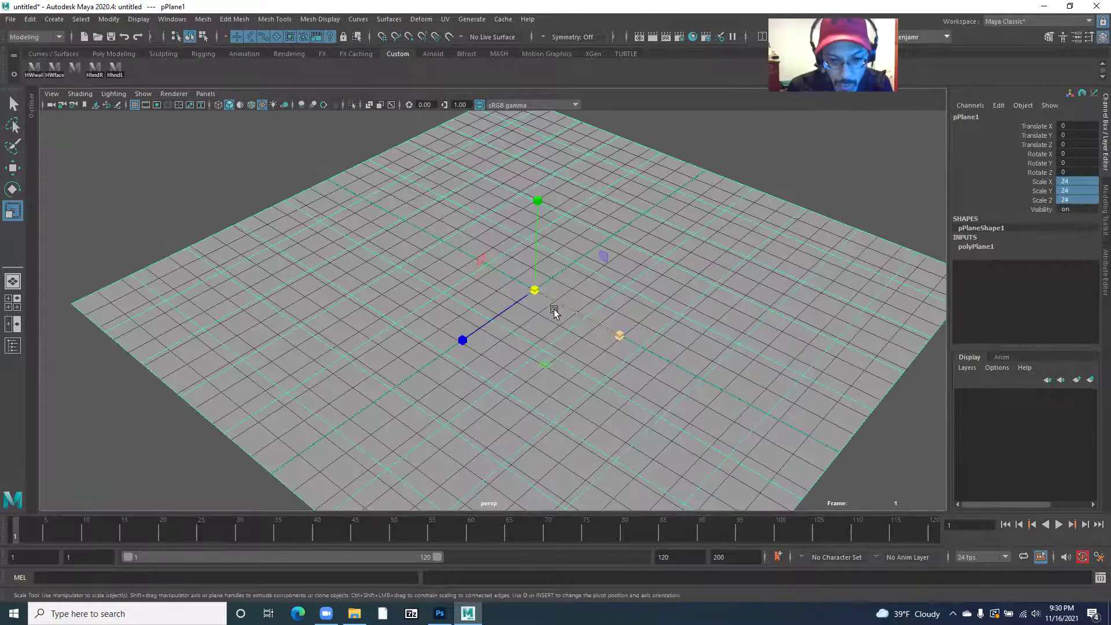
{"action": "scroll", "coordinate": [349, 253], "scroll_direction": "down", "scroll_amount": 3}
{"action": "left_click_drag", "start_coordinate": [349, 253], "coordinate": [402, 308], "text": "alt"}
{"action": "scroll", "coordinate": [414, 239], "scroll_direction": "up", "scroll_amount": 1}
{"action": "mouse_move", "coordinate": [415, 241]}
{"action": "left_mouse_down"}
{"action": "mouse_move", "coordinate": [397, 228]}
{"action": "mouse_move", "coordinate": [409, 231]}
{"action": "left_mouse_up"}
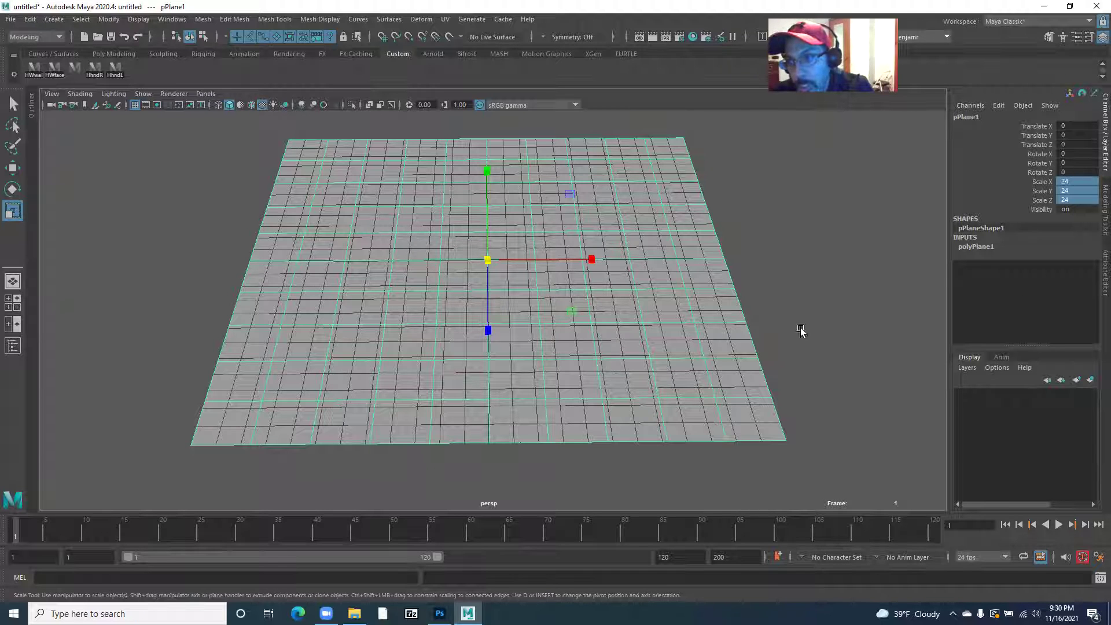
Step: Connect a File texture to the Color attribute of the plane's lambert1 material
{"action": "left_click", "coordinate": [1101, 267]}
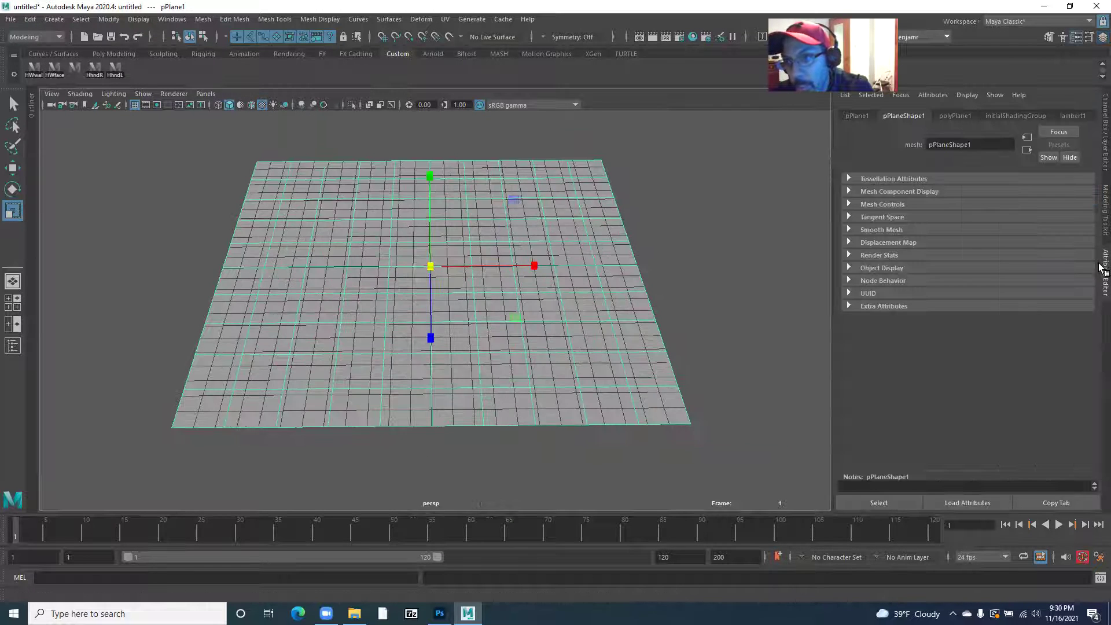
{"action": "left_click", "coordinate": [1071, 115]}
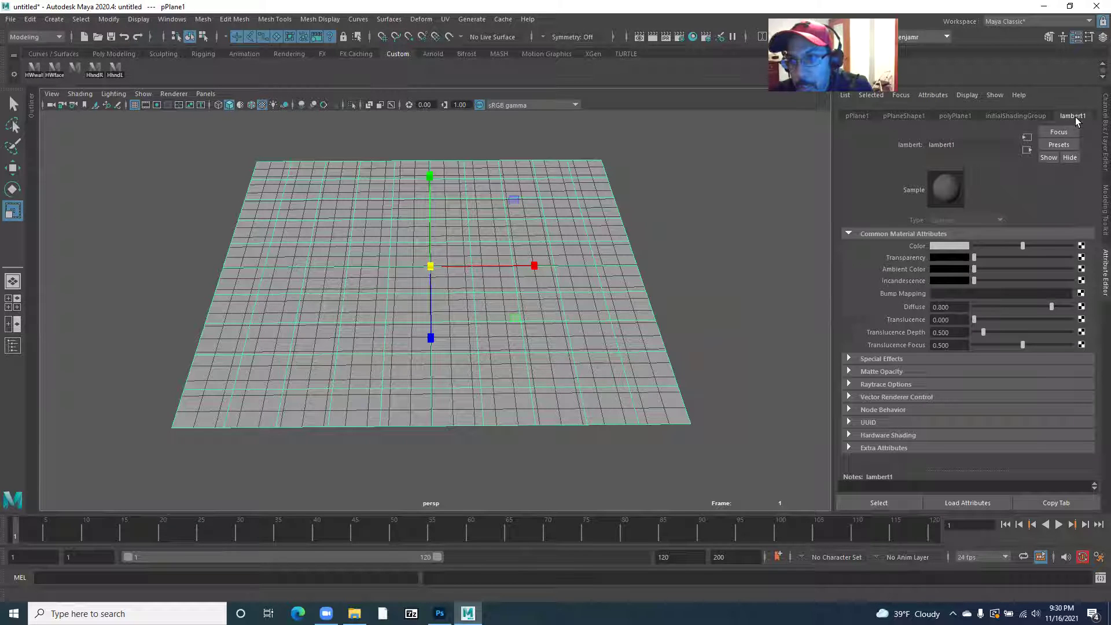
{"action": "left_click", "coordinate": [949, 195]}
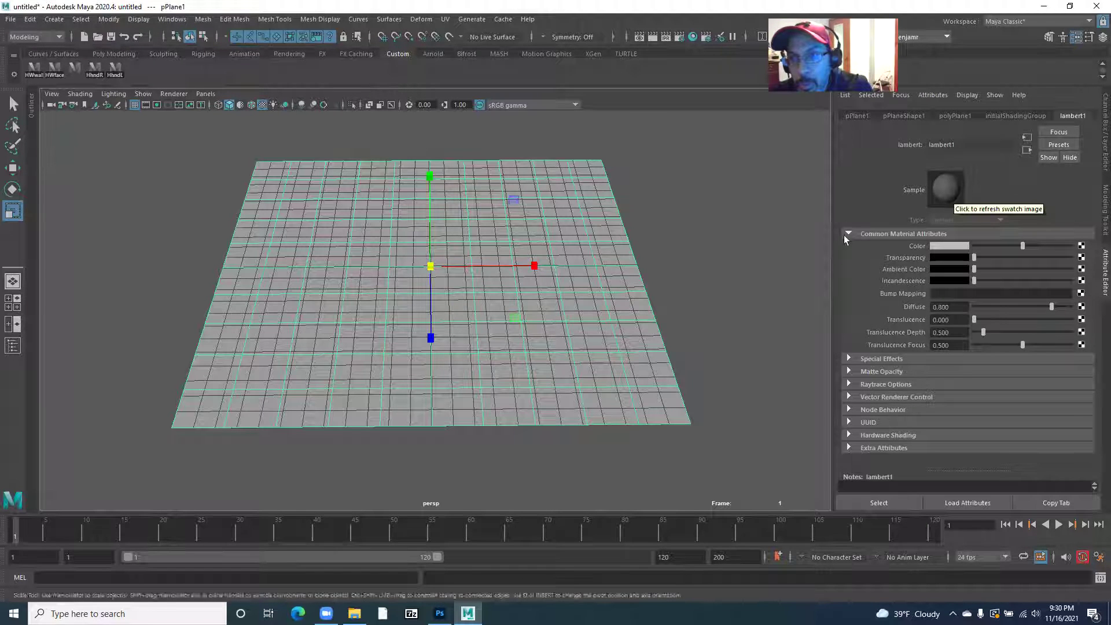
{"action": "left_click", "coordinate": [1080, 248]}
{"action": "left_click", "coordinate": [879, 218]}
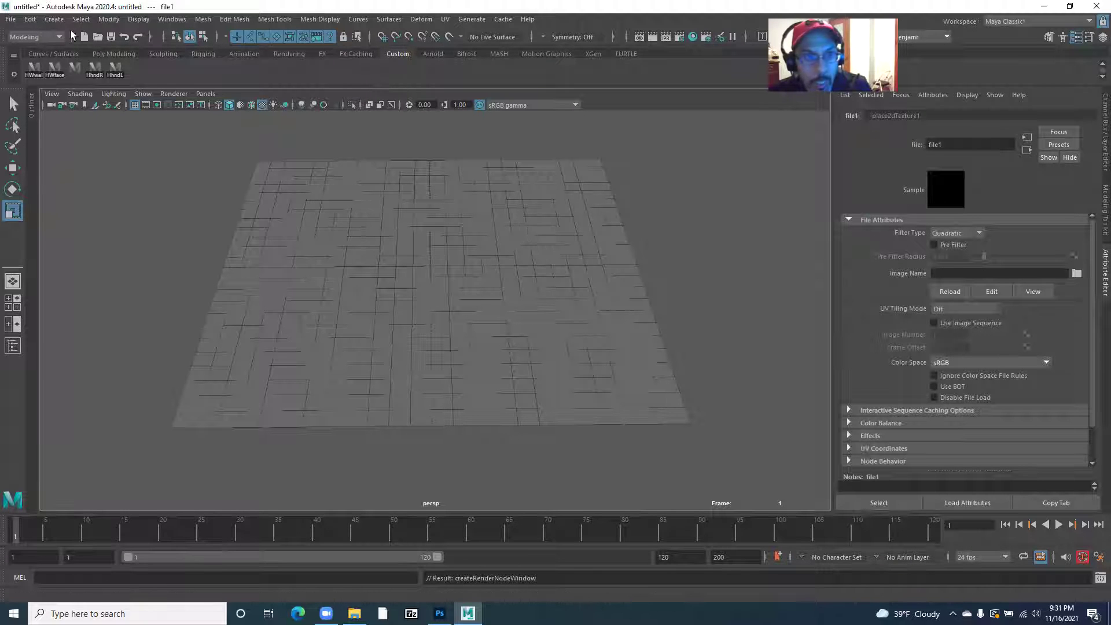
{"action": "left_click", "coordinate": [53, 19]}
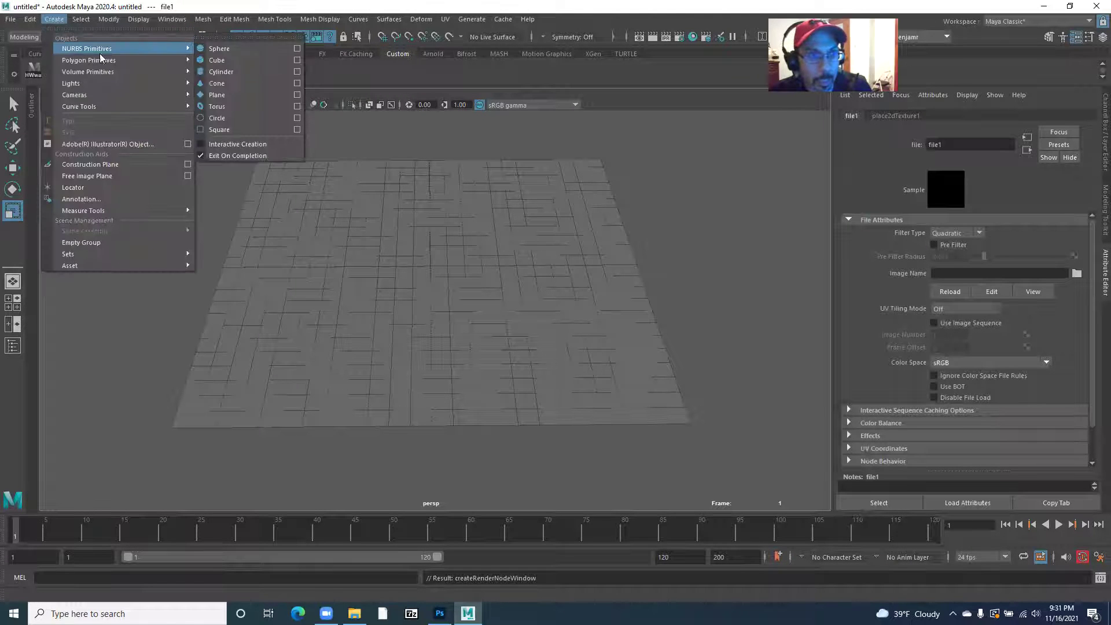
{"action": "left_click", "coordinate": [388, 8]}
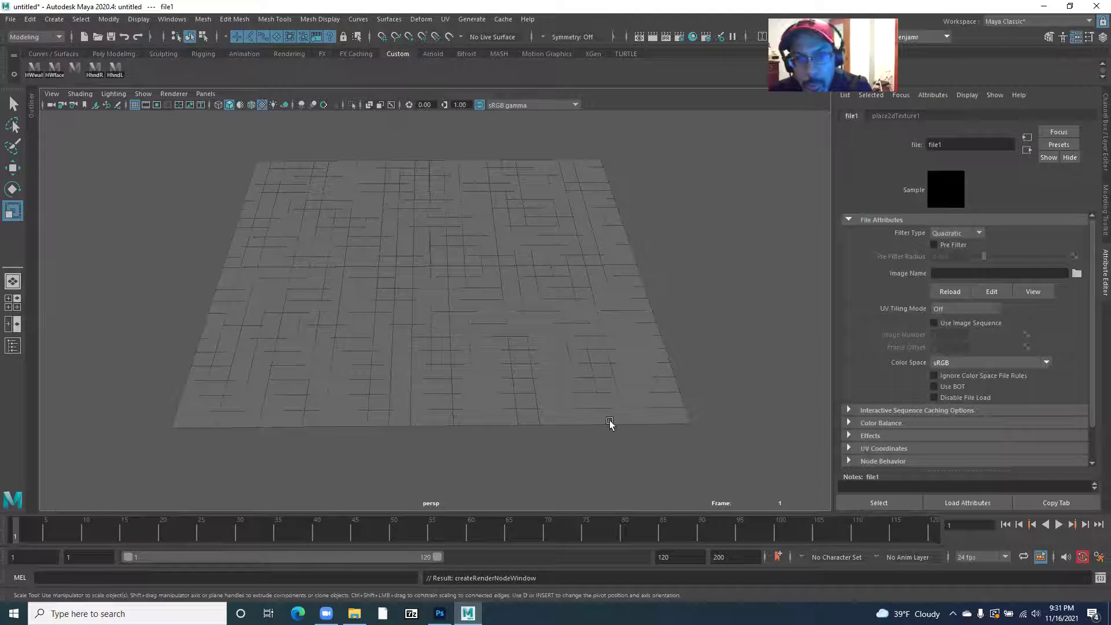
Step: Undo the File texture connection on lambert1 and the plane's scaling
{"action": "left_click", "coordinate": [561, 313]}
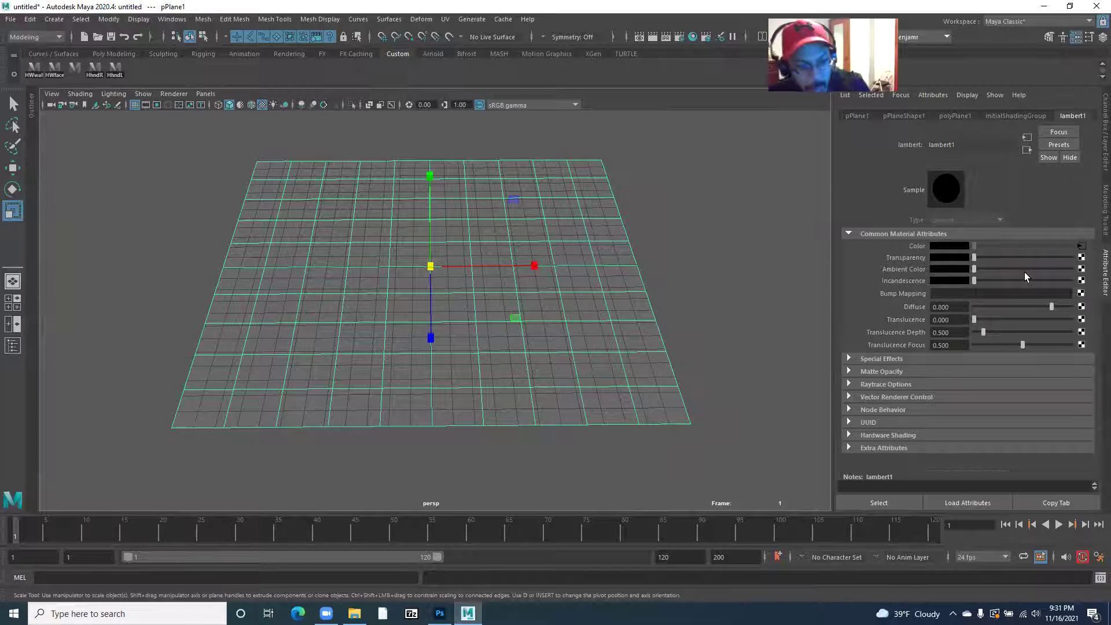
{"action": "key", "text": "ctrl+z"}
{"action": "key", "text": "ctrl+z"}
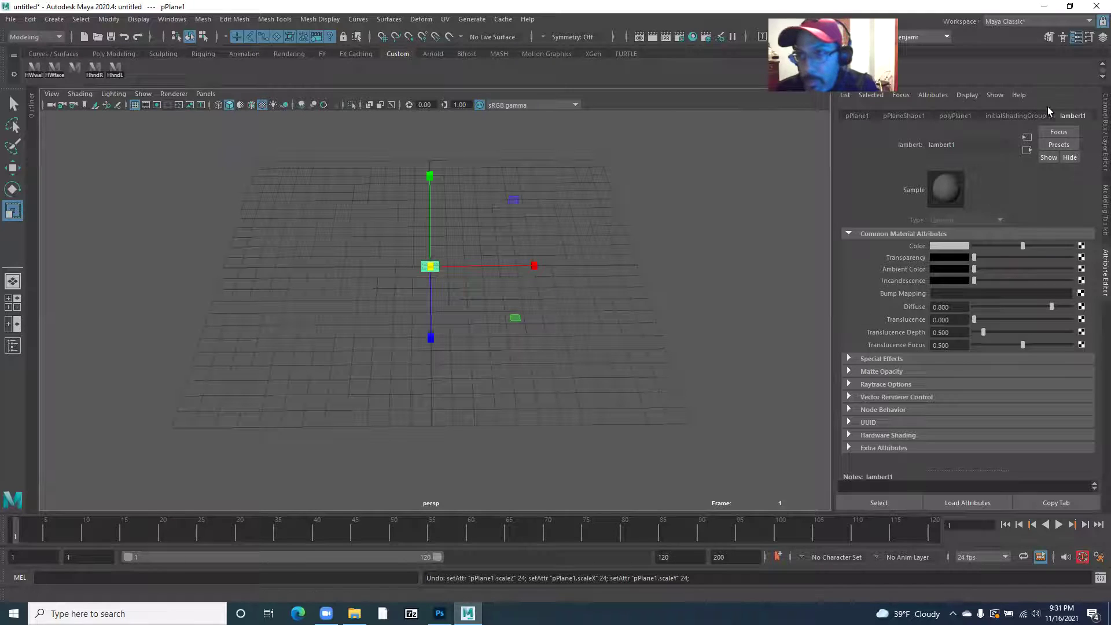
Step: Set the polygon plane's Scale X, Y and Z to 24
{"action": "left_click", "coordinate": [1103, 118]}
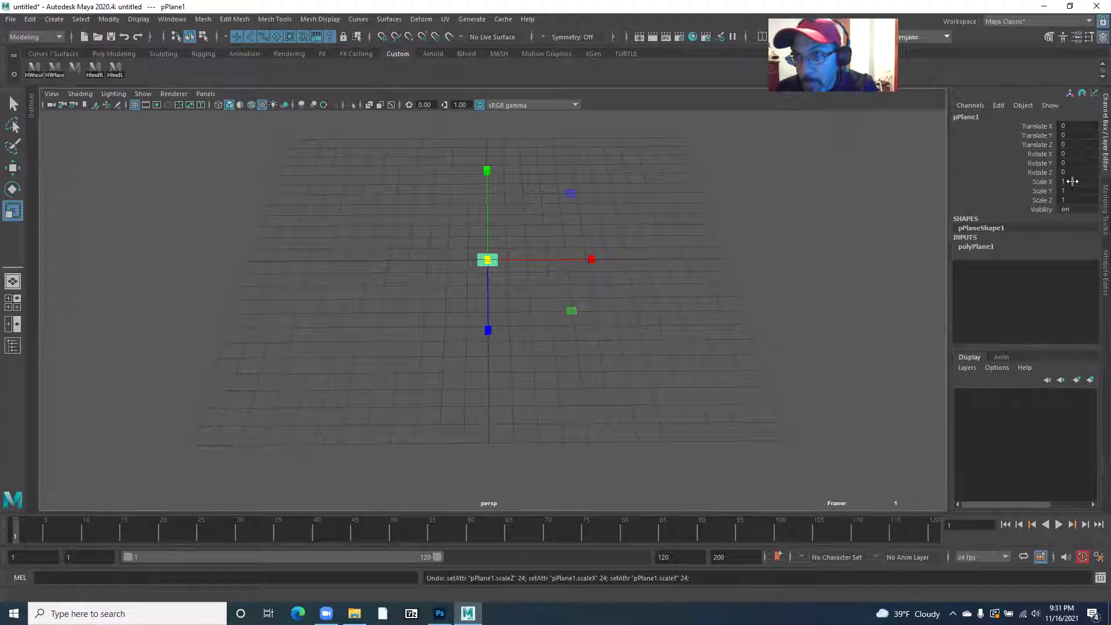
{"action": "left_click_drag", "start_coordinate": [1072, 181], "coordinate": [1073, 199]}
{"action": "type", "text": "24"}
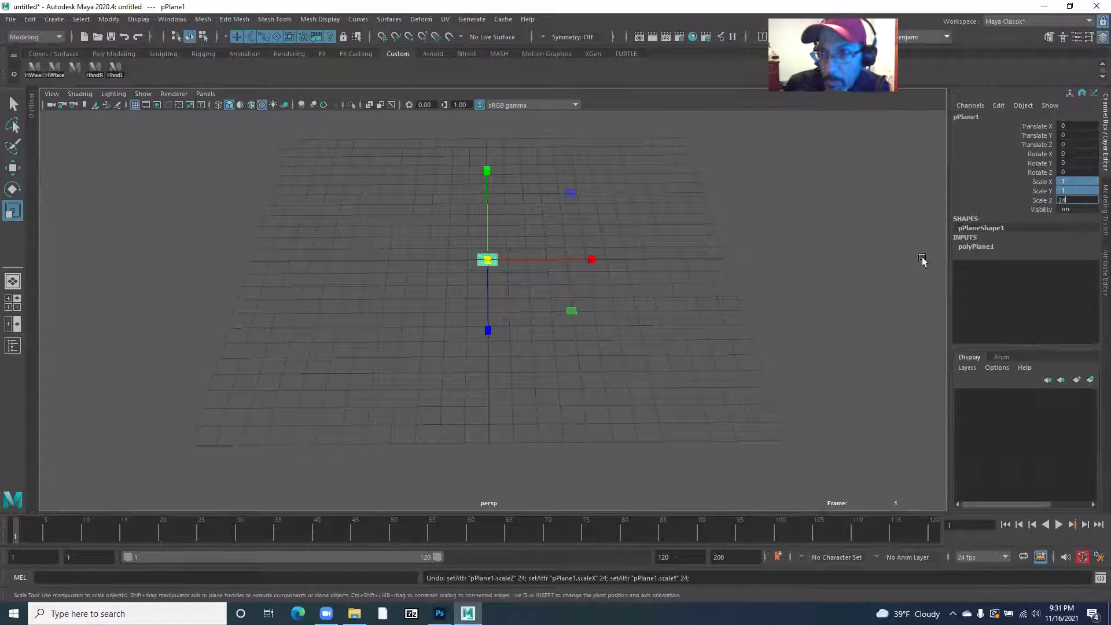
{"action": "key", "text": "Return"}
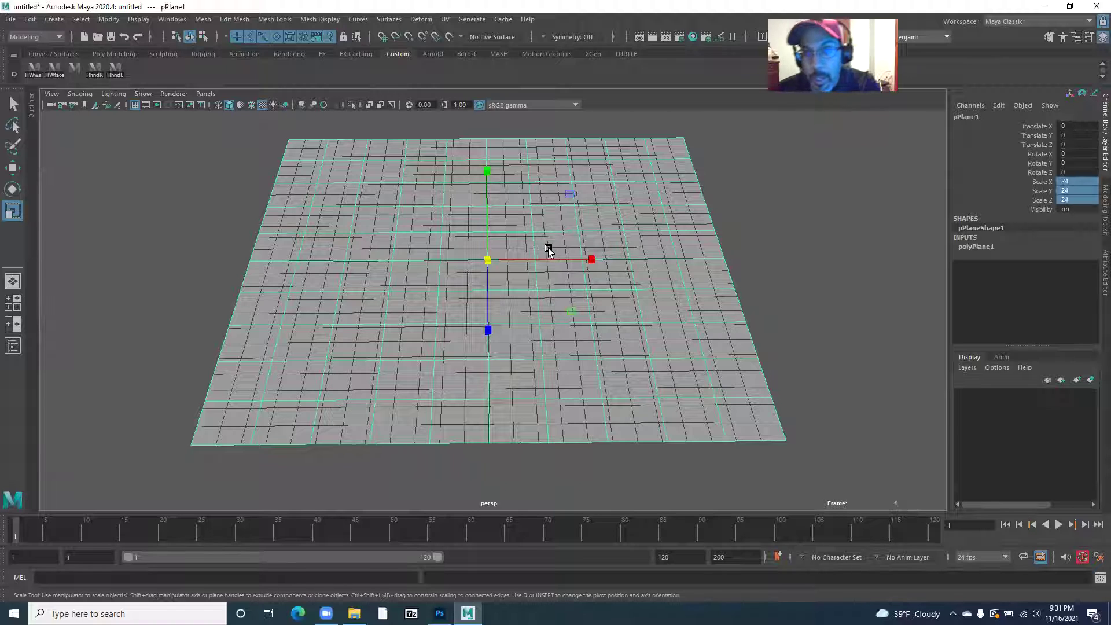
Step: Assign a new Lambert material to the scaled polygon plane
{"action": "right_click", "coordinate": [541, 184]}
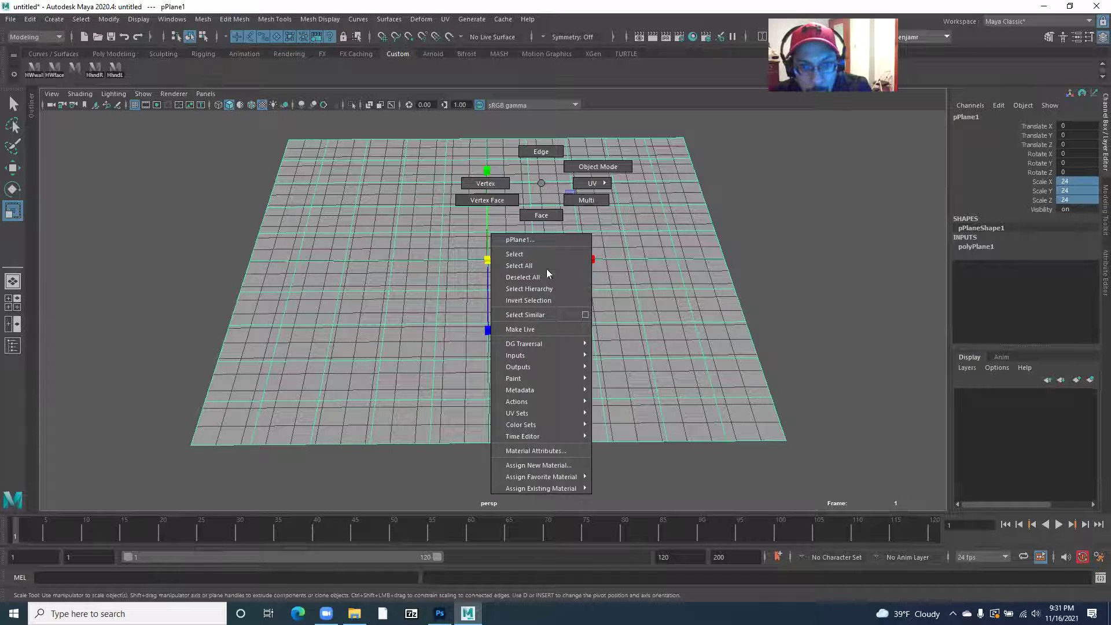
{"action": "left_click", "coordinate": [533, 467]}
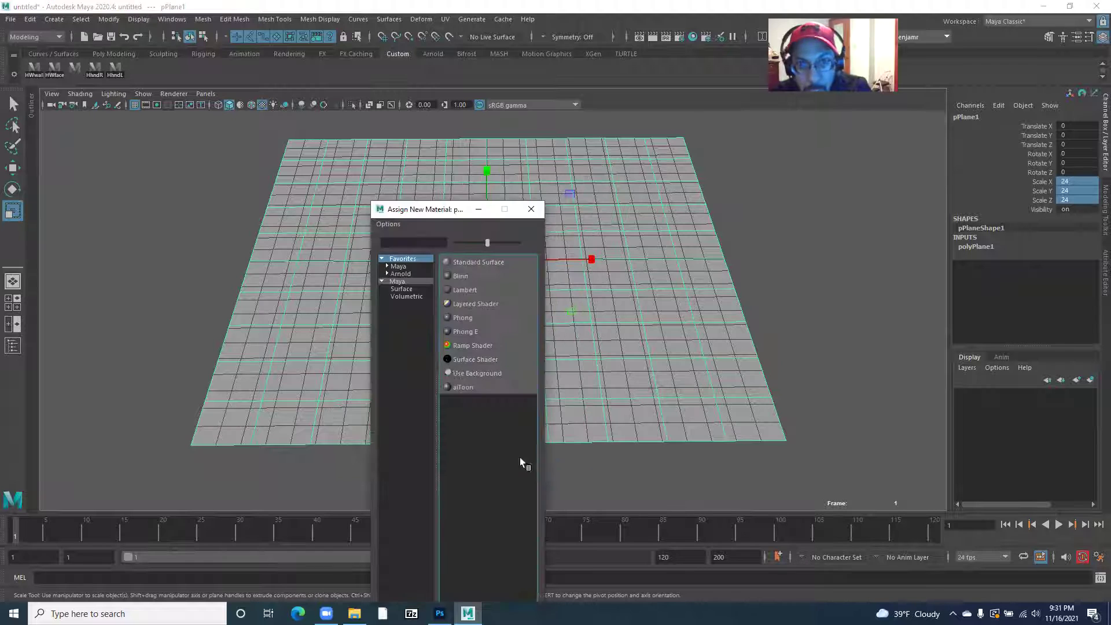
{"action": "left_click", "coordinate": [459, 290]}
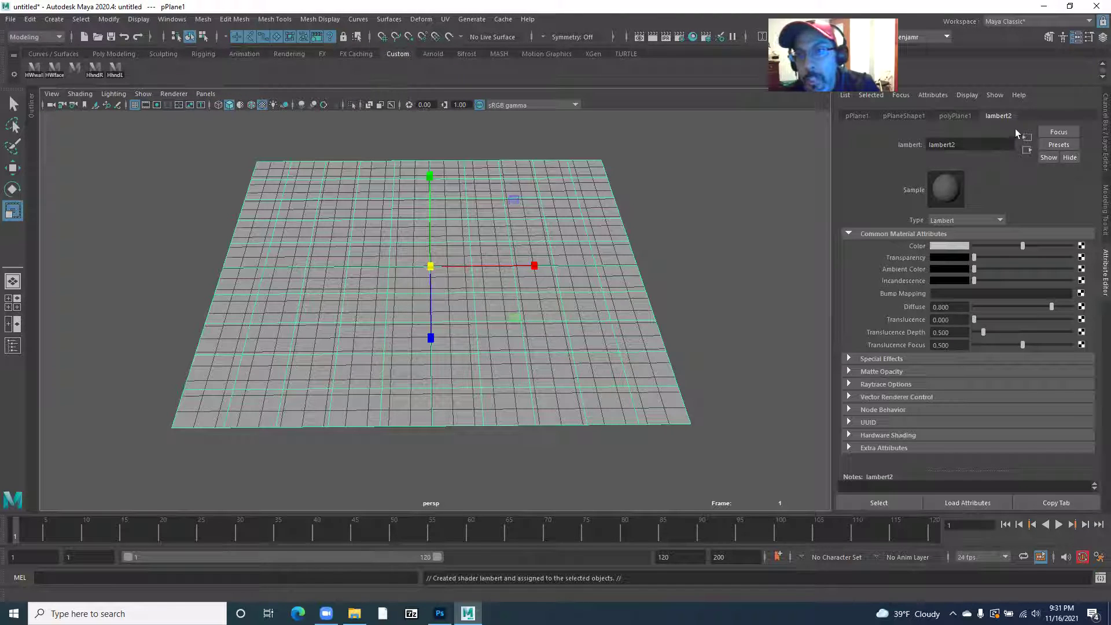
Step: Rename the plane's new Lambert material to HeWhoMS_SHDR
{"action": "left_click", "coordinate": [952, 145]}
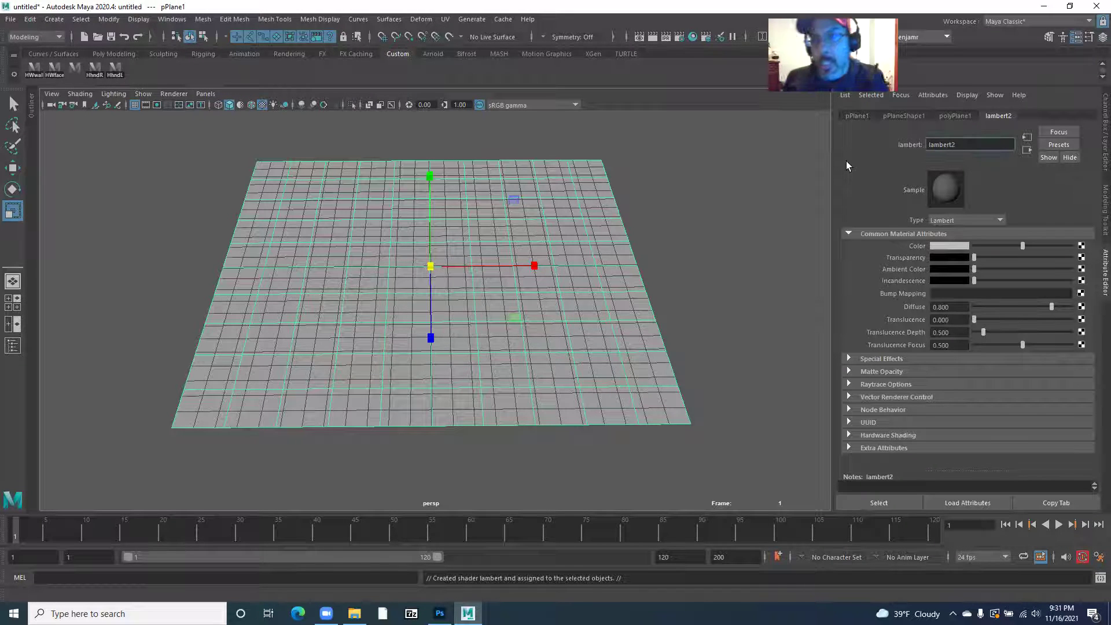
{"action": "key", "text": "BackSpace"}
{"action": "key", "text": "BackSpace"}
{"action": "key", "text": "BackSpace"}
{"action": "key", "text": "BackSpace"}
{"action": "key", "text": "BackSpace"}
{"action": "key", "text": "BackSpace"}
{"action": "key", "text": "BackSpace"}
{"action": "key", "text": "BackSpace"}
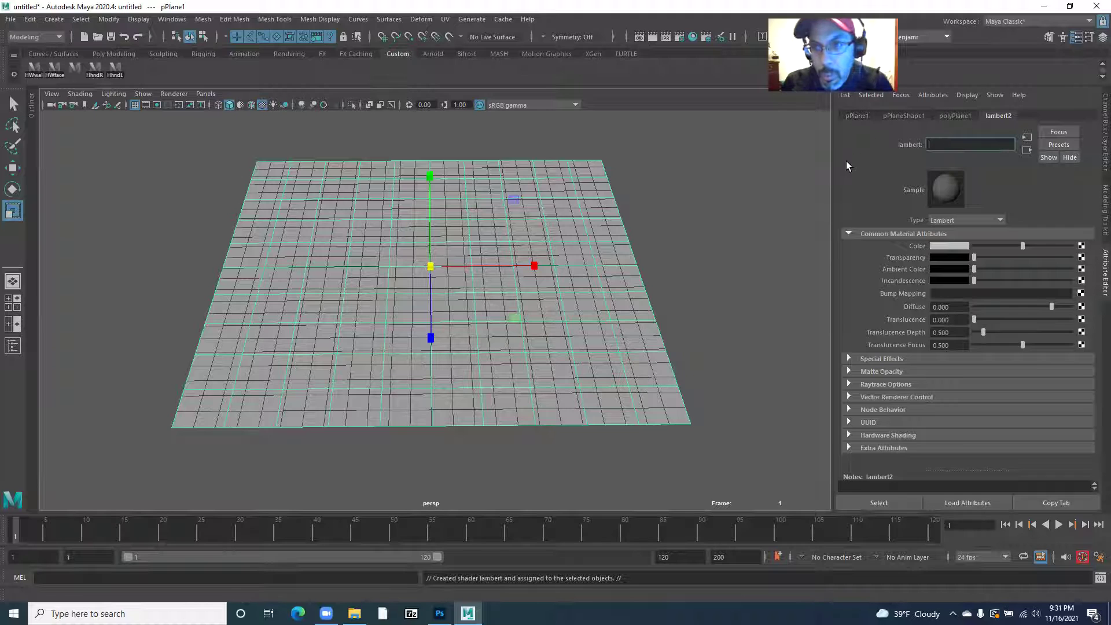
{"action": "type", "text": "He"}
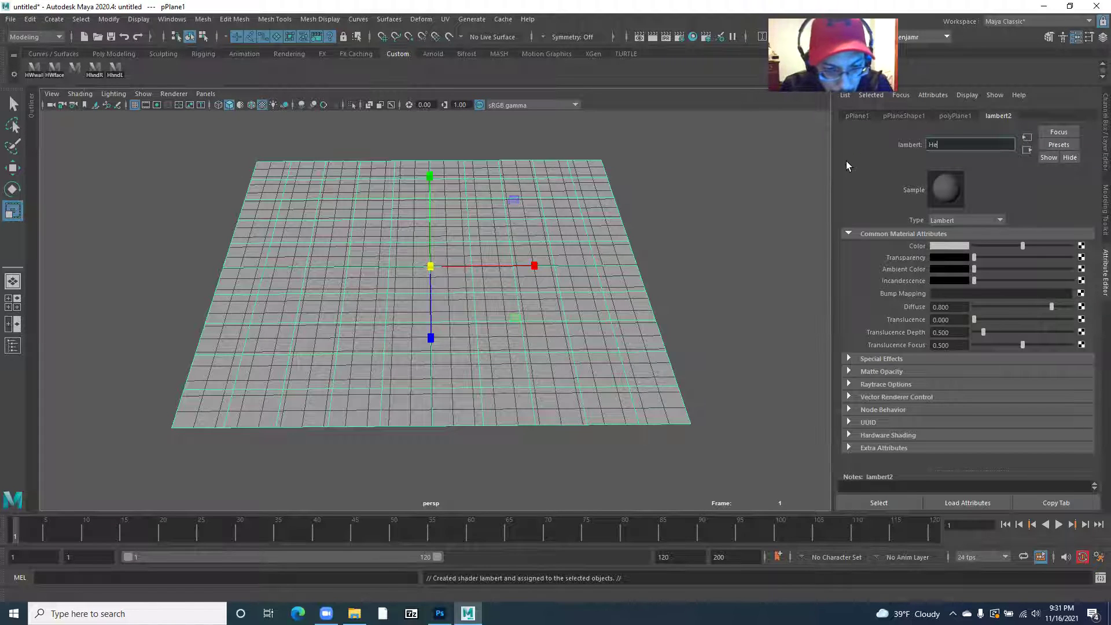
{"action": "type", "text": "WhoMS"}
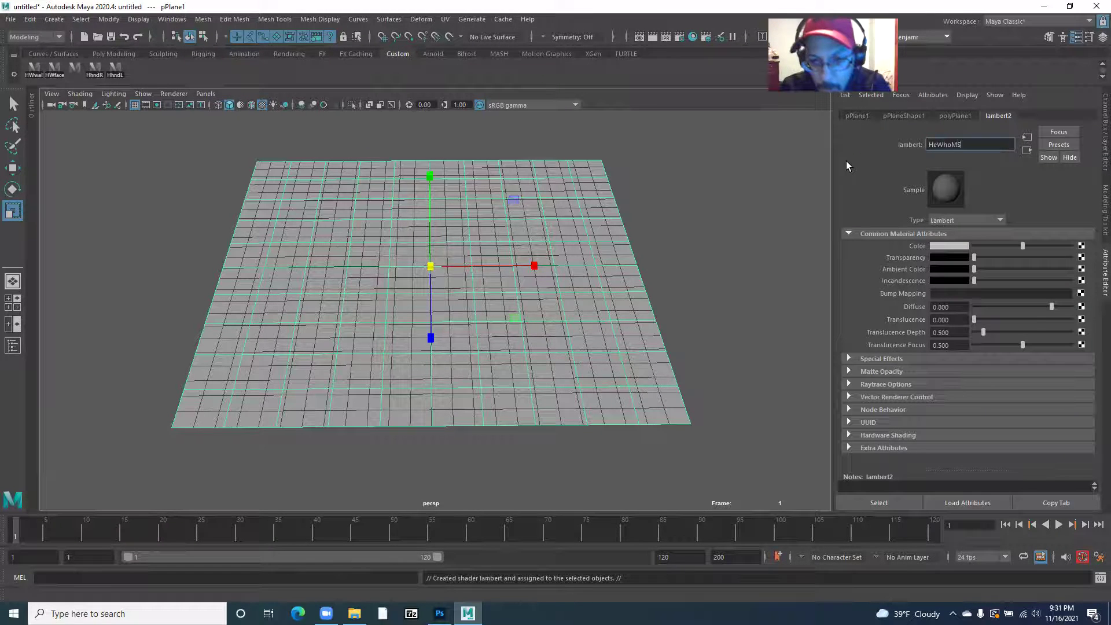
{"action": "type", "text": "_SHDR"}
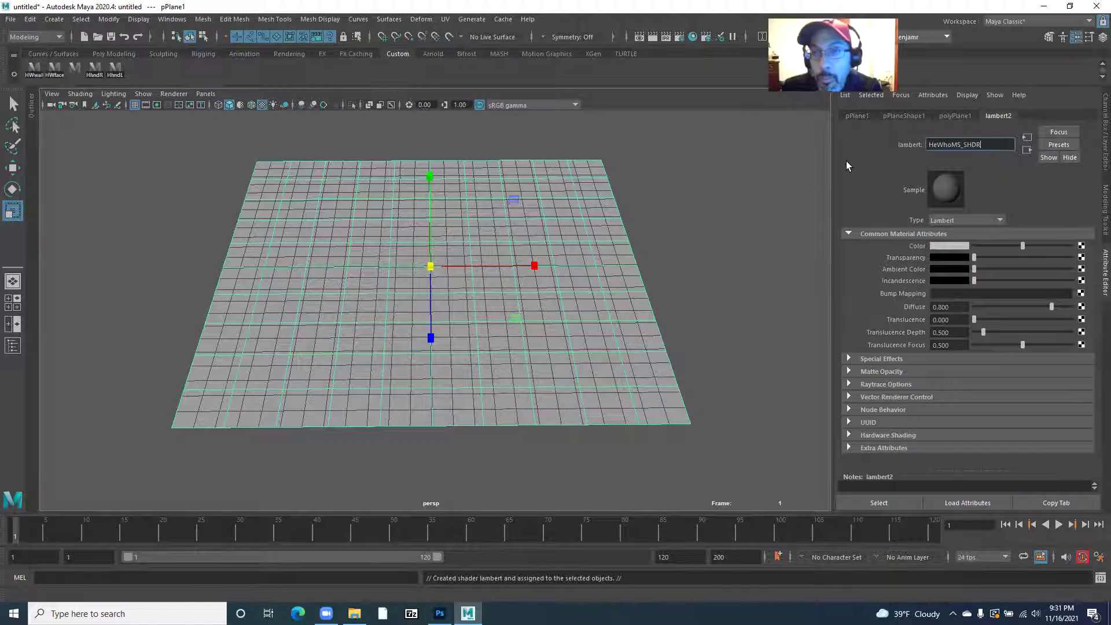
{"action": "key", "text": "Return"}
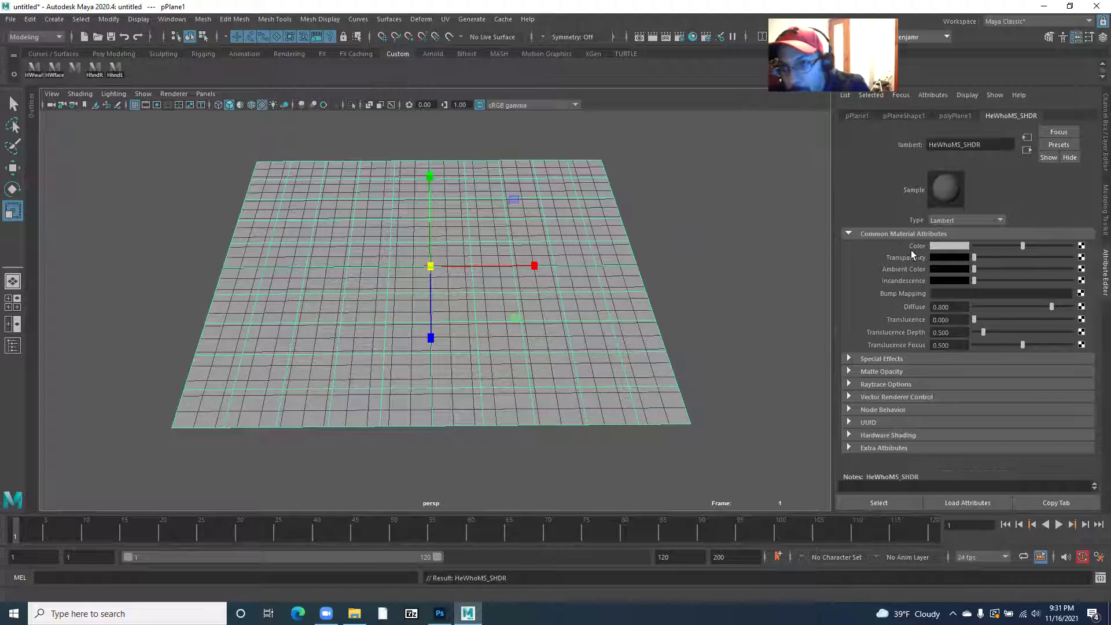
Step: Connect a File texture to the Color of HeWhoMS_SHDR and load HeWho_MS_SQ.jpg from the Thesis project's sourceimages folder
{"action": "left_click", "coordinate": [1081, 247]}
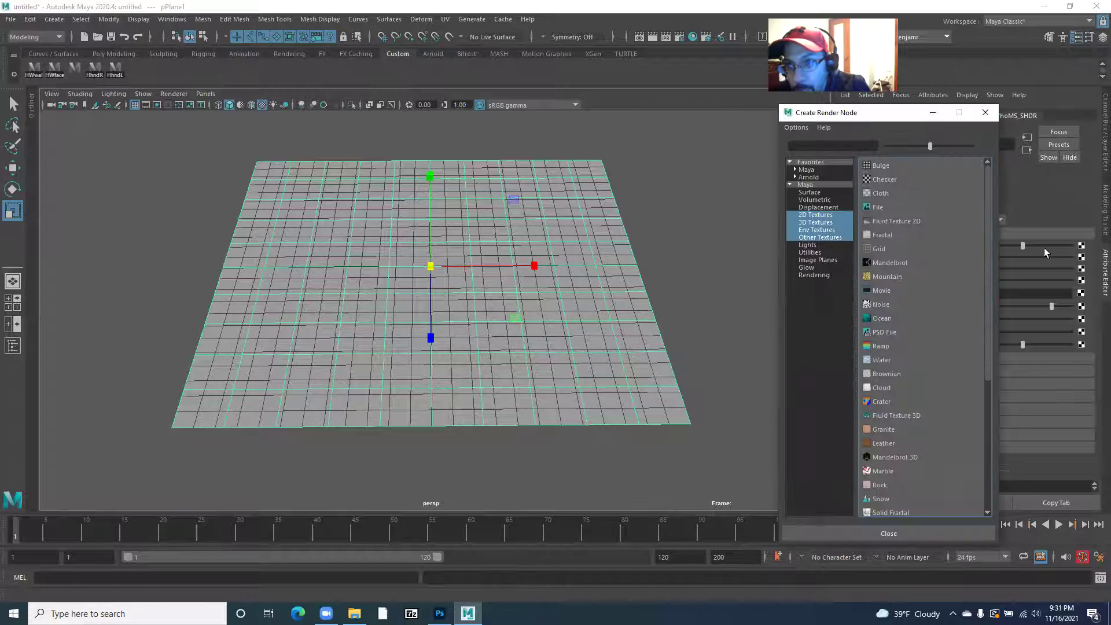
{"action": "left_click", "coordinate": [875, 208]}
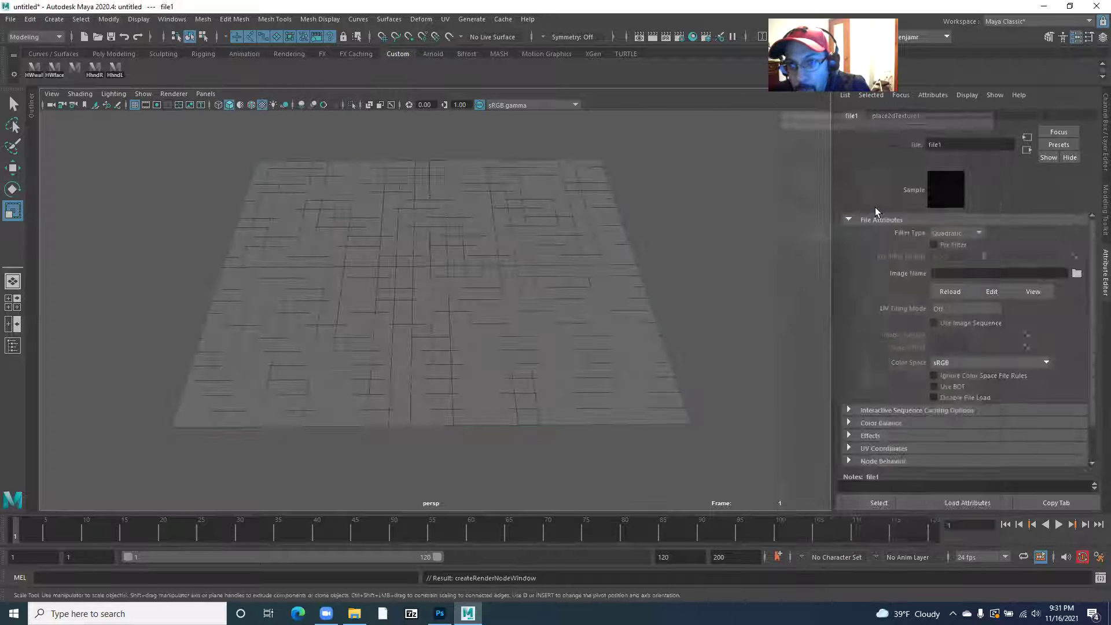
{"action": "left_click", "coordinate": [1076, 275]}
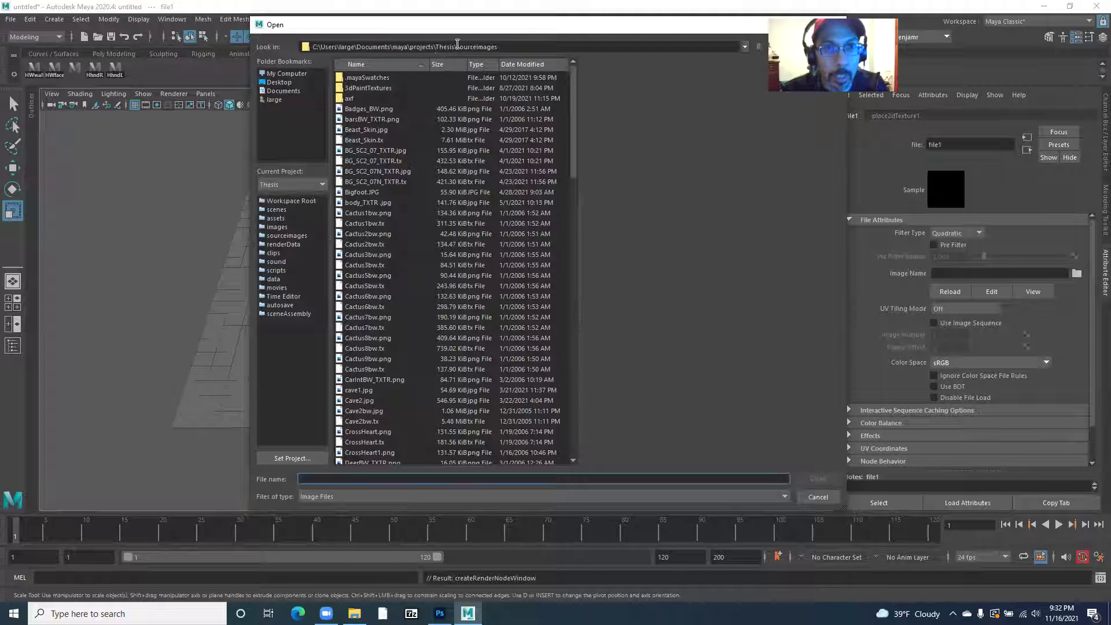
{"action": "scroll", "coordinate": [445, 228], "scroll_direction": "down", "scroll_amount": 12}
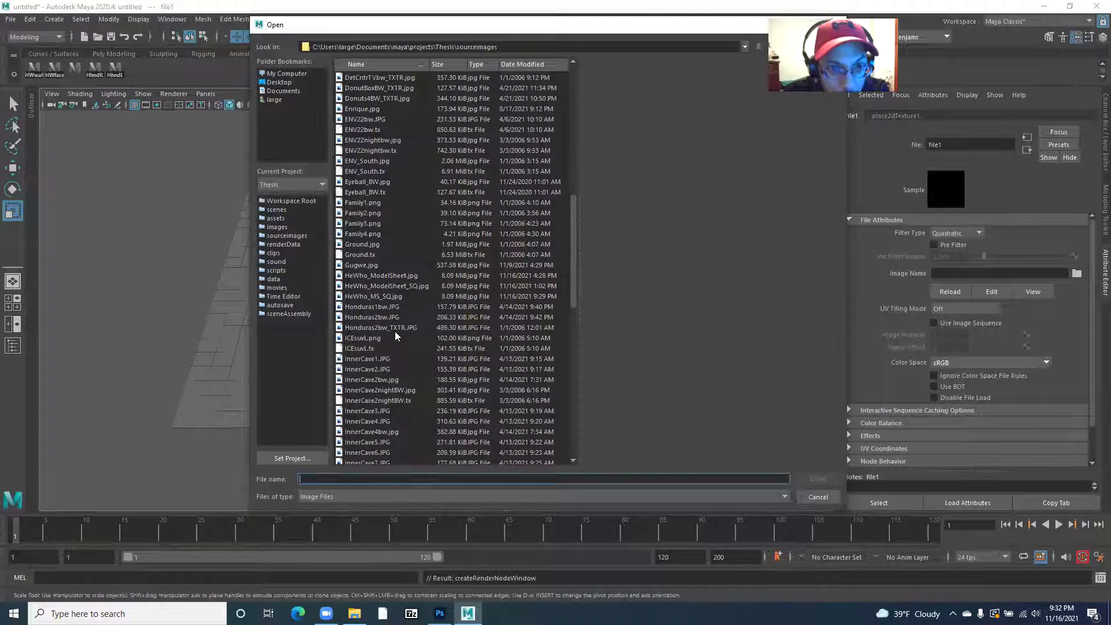
{"action": "left_click", "coordinate": [378, 298]}
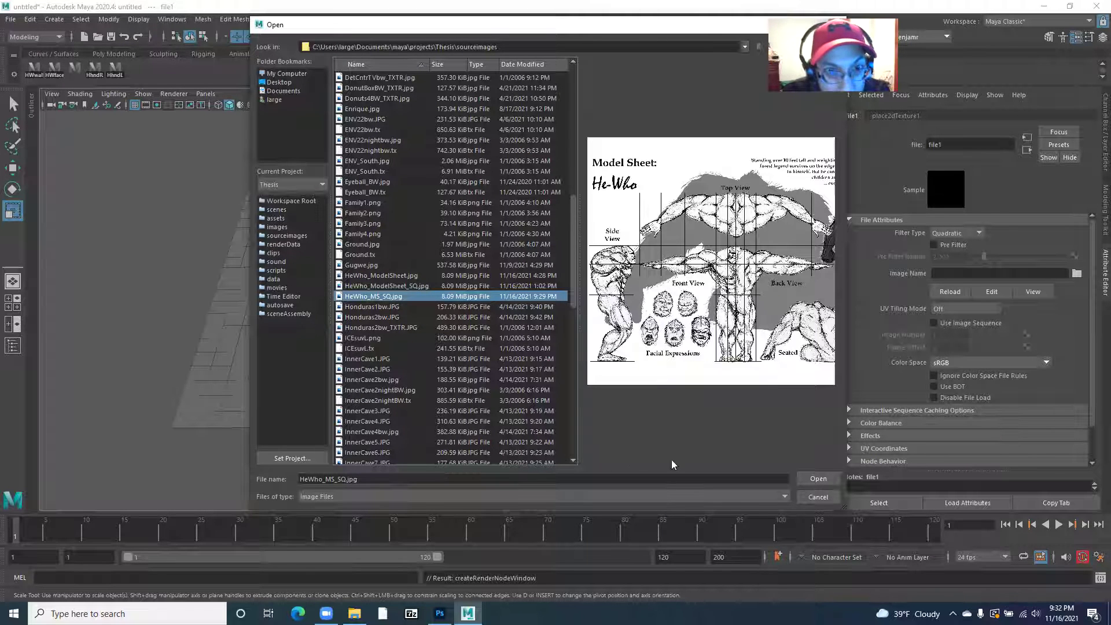
{"action": "left_click", "coordinate": [813, 477]}
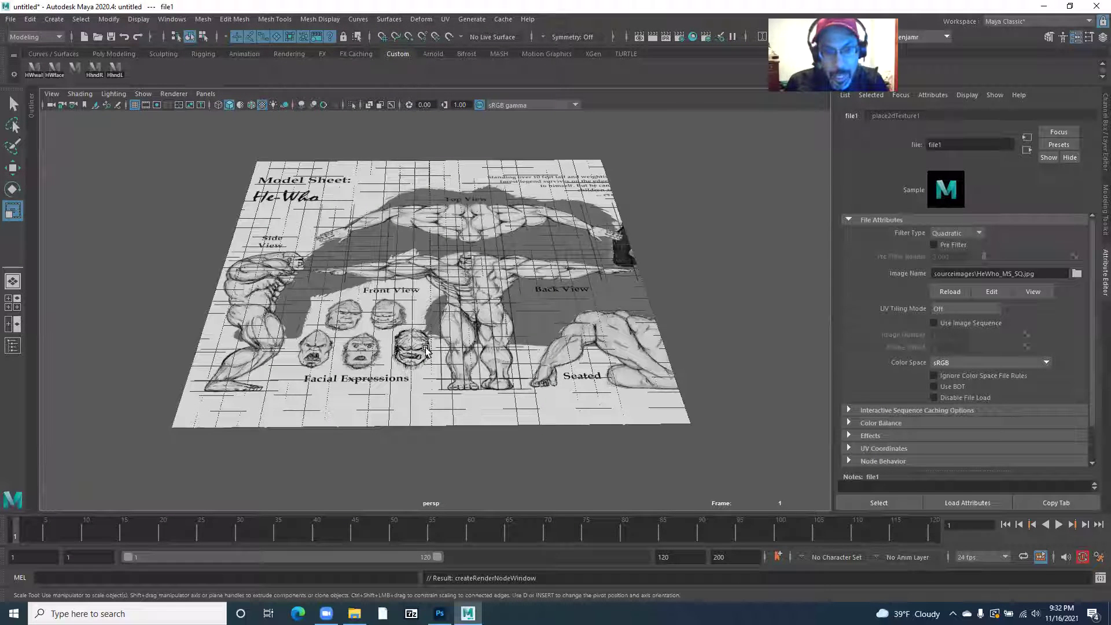
Step: Compare the plane in plain shaded and textured display, ending with the texture shown
{"action": "key", "text": "5"}
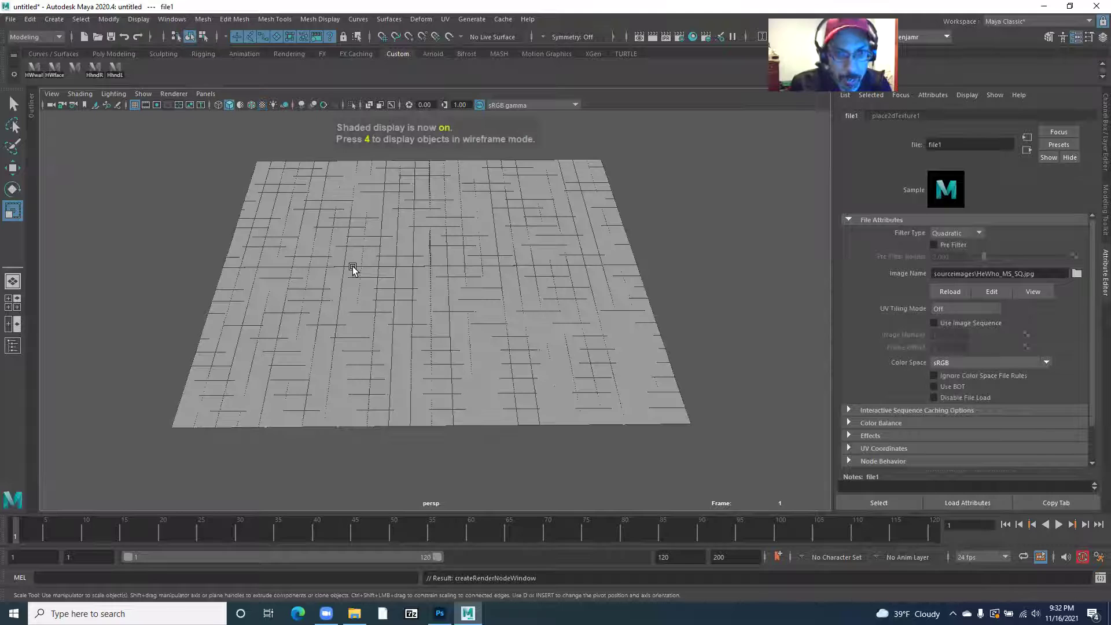
{"action": "left_click_drag", "start_coordinate": [426, 327], "coordinate": [370, 330]}
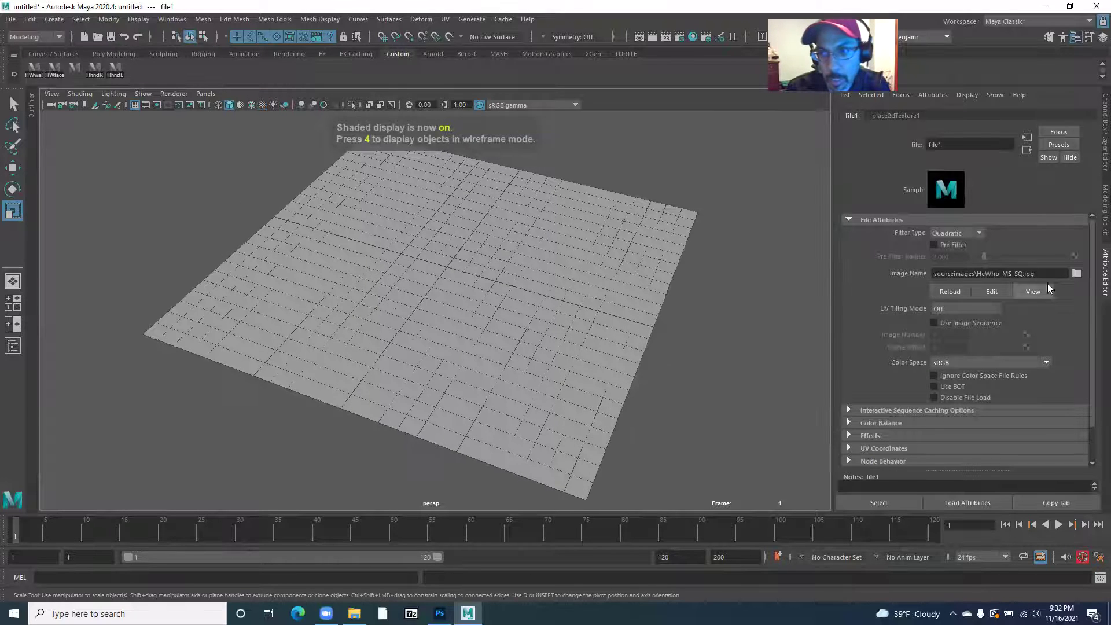
{"action": "mouse_move", "coordinate": [441, 329]}
{"action": "left_mouse_down"}
{"action": "mouse_move", "coordinate": [486, 342]}
{"action": "mouse_move", "coordinate": [444, 334]}
{"action": "mouse_move", "coordinate": [322, 235]}
{"action": "mouse_move", "coordinate": [380, 293]}
{"action": "mouse_move", "coordinate": [369, 280]}
{"action": "left_mouse_up"}
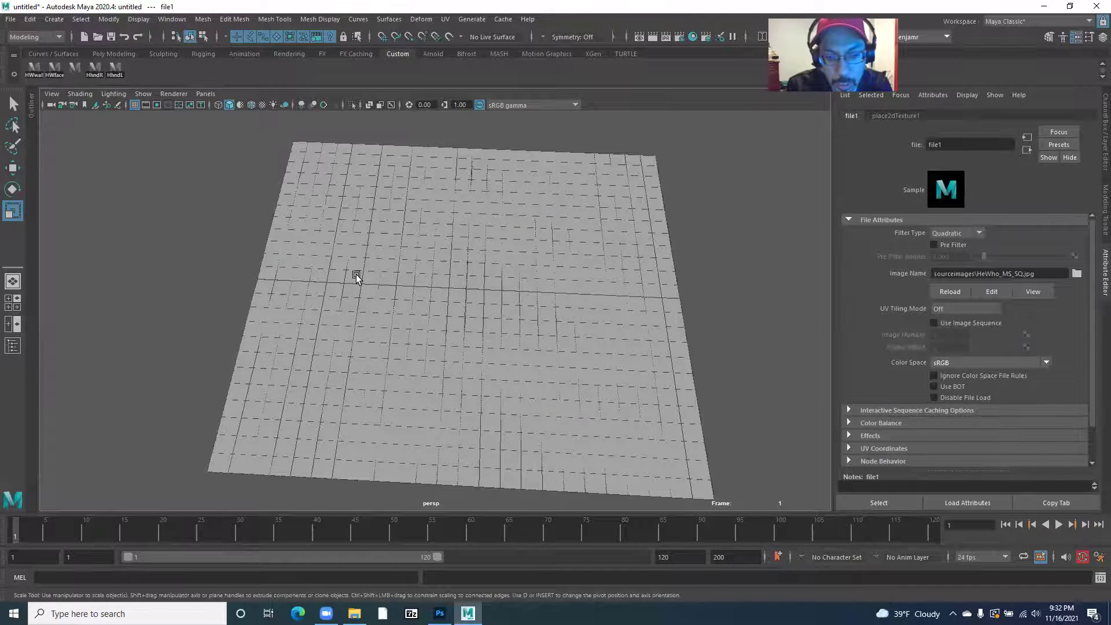
{"action": "key", "text": "6"}
{"action": "left_click_drag", "start_coordinate": [378, 299], "coordinate": [359, 279]}
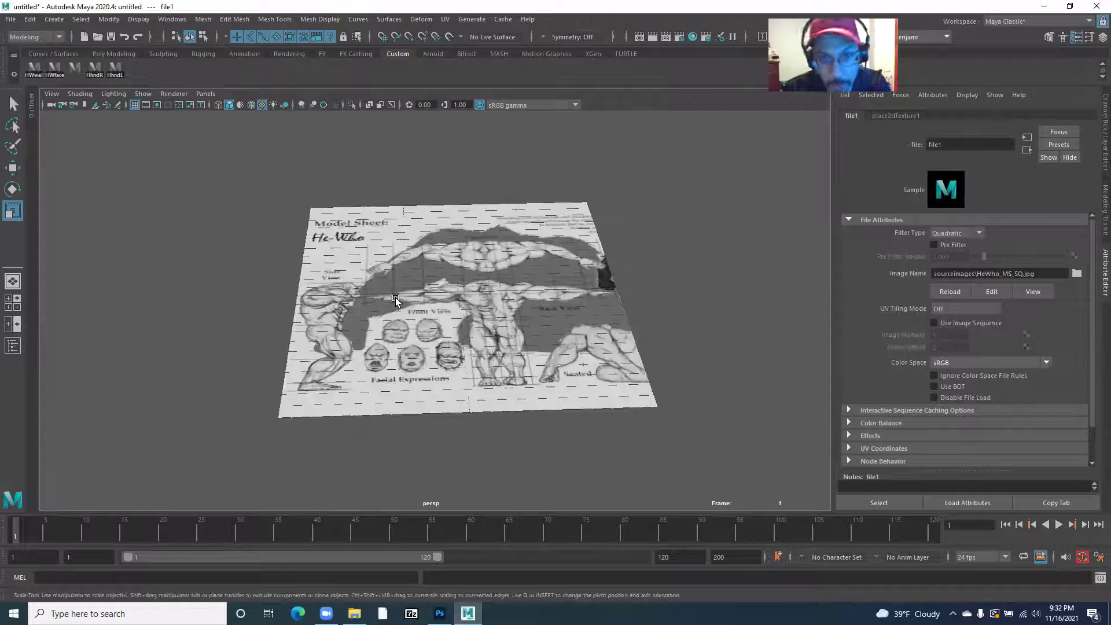
{"action": "scroll", "coordinate": [393, 283], "scroll_direction": "up", "scroll_amount": 3}
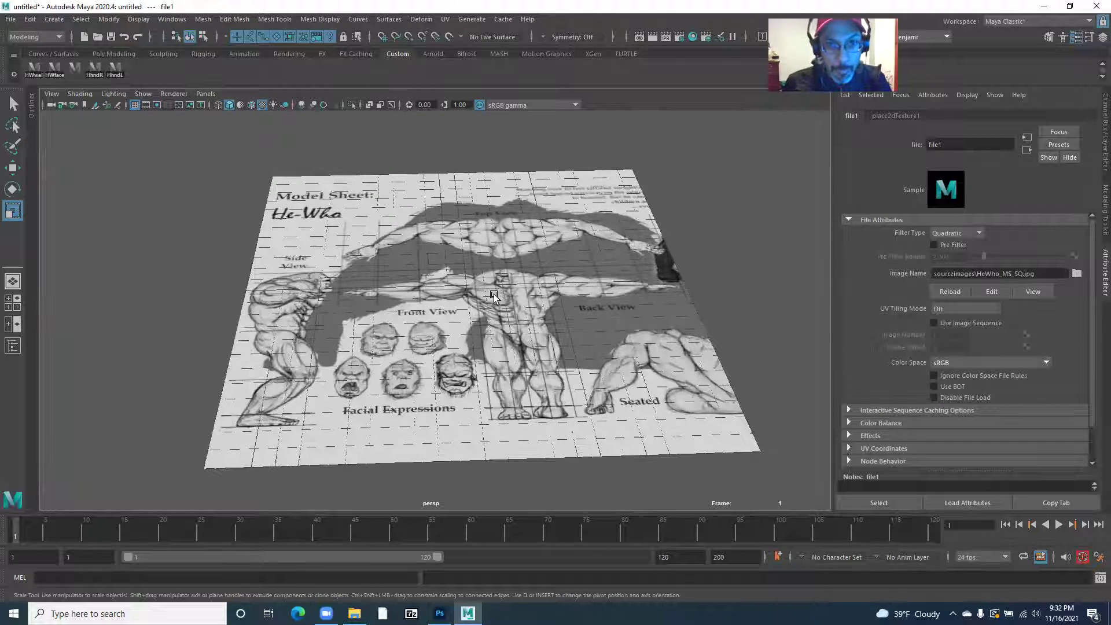
Step: Stand the model sheet plane upright by setting its Rotate X to 90
{"action": "left_click", "coordinate": [1100, 163]}
{"action": "scroll", "coordinate": [463, 255], "scroll_direction": "down", "scroll_amount": 3}
{"action": "mouse_move", "coordinate": [491, 301]}
{"action": "left_mouse_down"}
{"action": "mouse_move", "coordinate": [458, 280]}
{"action": "mouse_move", "coordinate": [478, 304]}
{"action": "left_mouse_up"}
{"action": "left_click", "coordinate": [479, 305]}
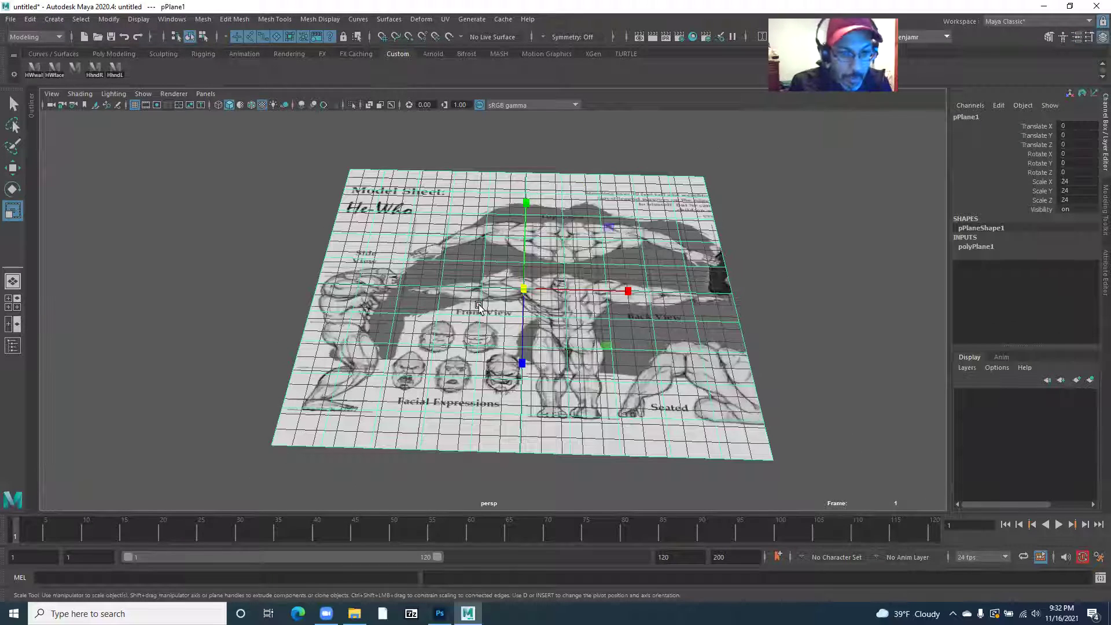
{"action": "key", "text": "e"}
{"action": "left_click_drag", "start_coordinate": [524, 215], "coordinate": [501, 320]}
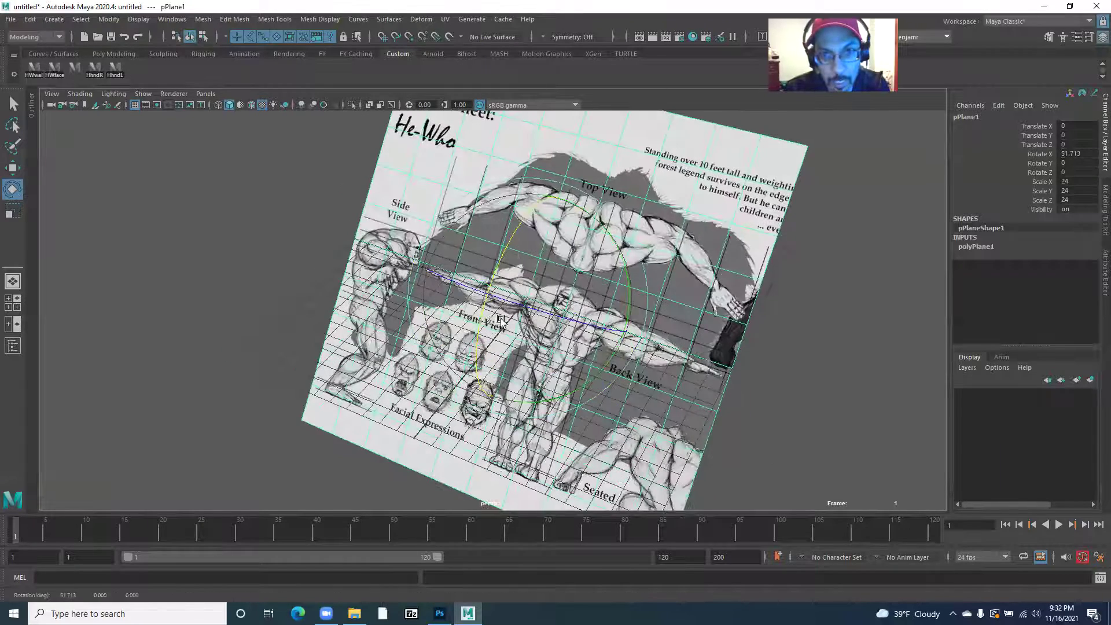
{"action": "double_click", "coordinate": [1077, 153]}
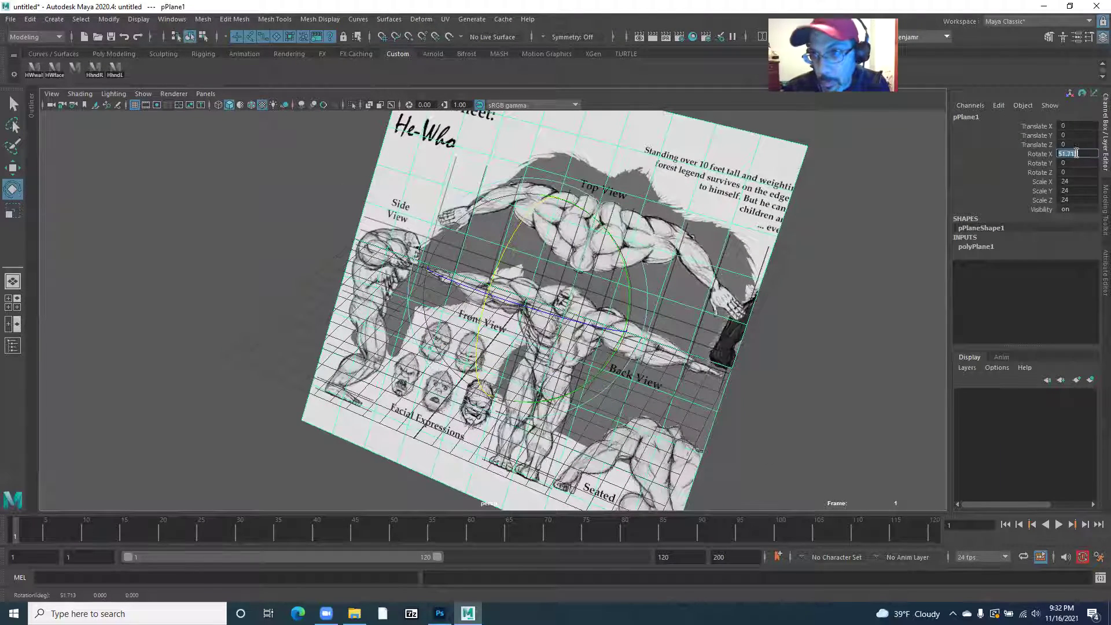
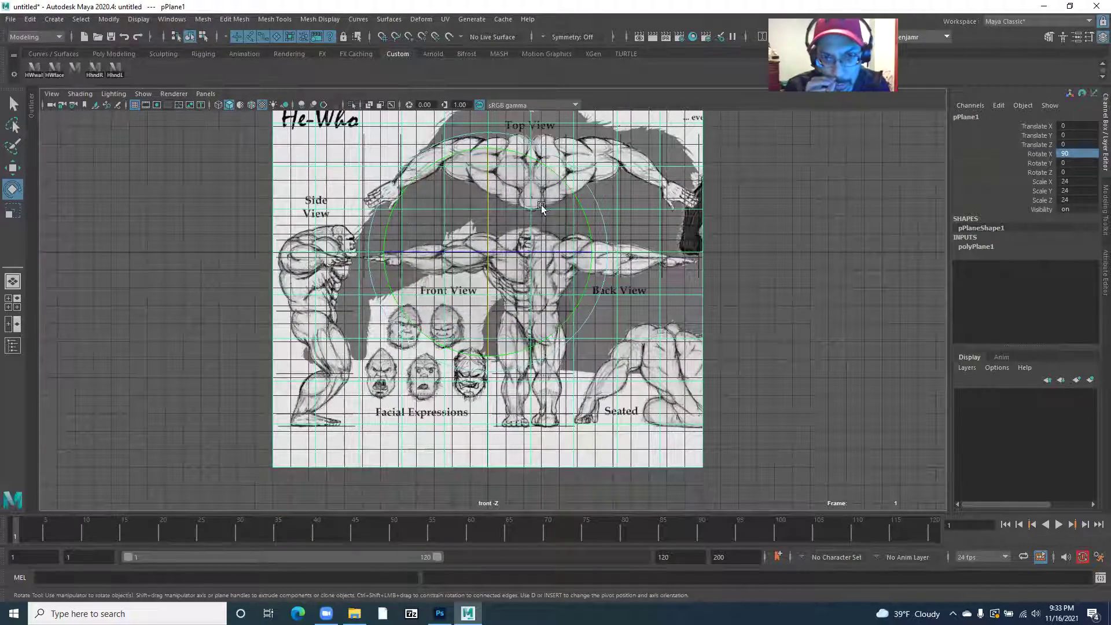
{"action": "key", "text": "w"}
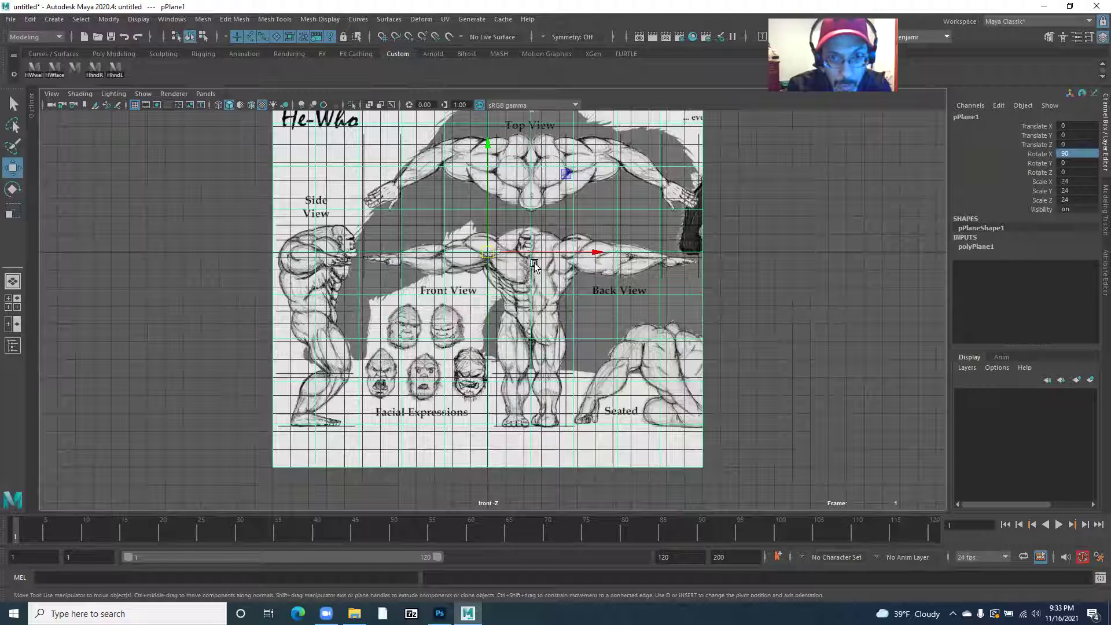
{"action": "left_click_drag", "start_coordinate": [521, 255], "coordinate": [533, 254]}
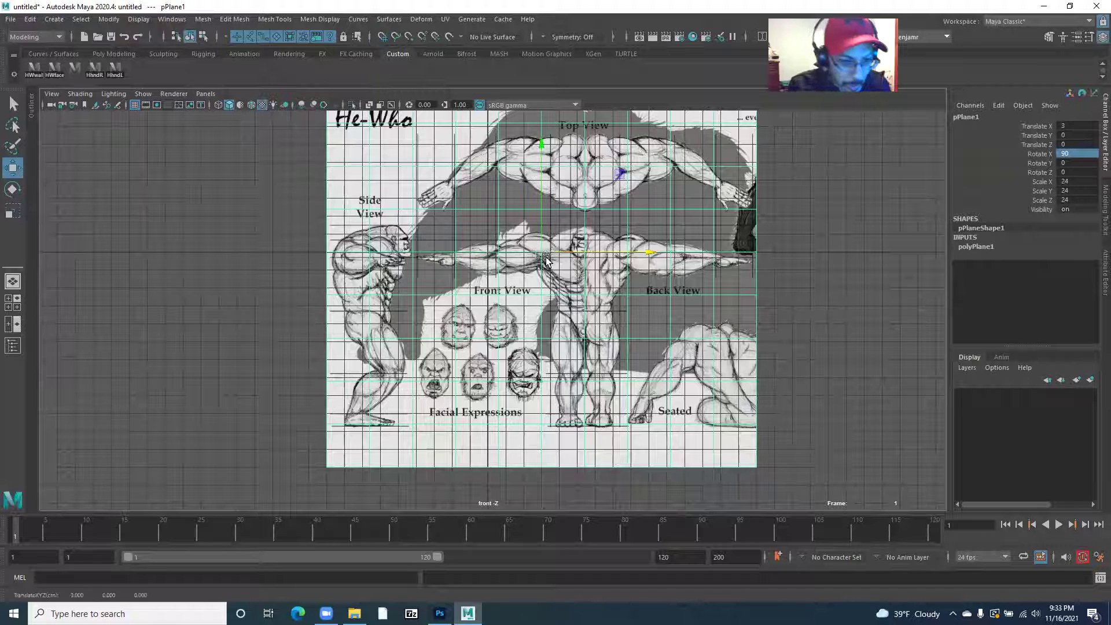
{"action": "key", "text": "ctrl+z"}
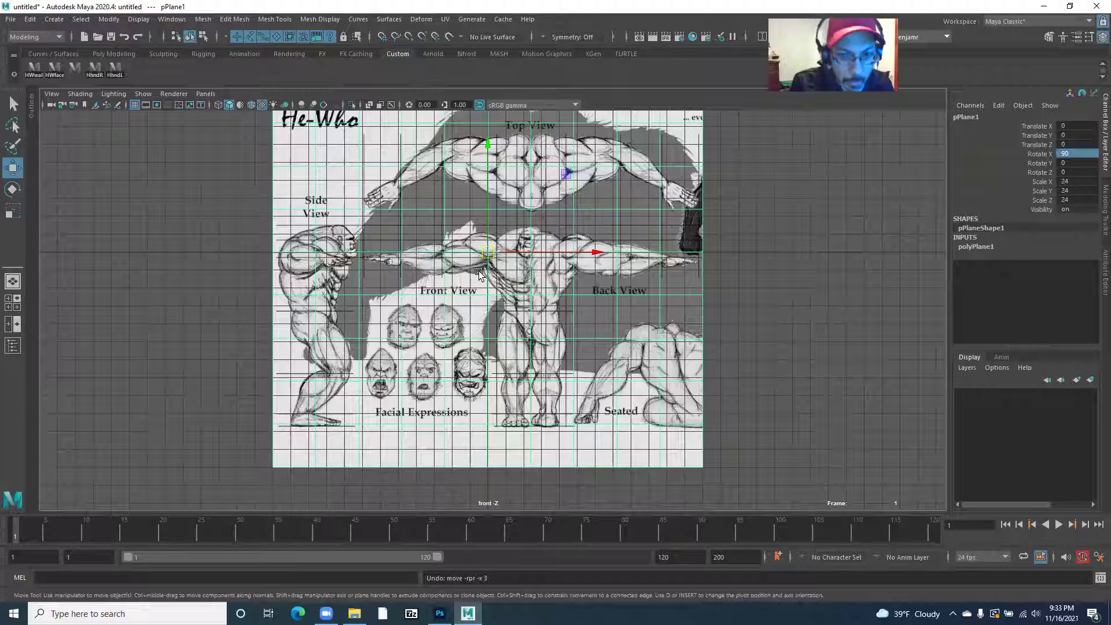
{"action": "key", "text": "4"}
{"action": "left_click_drag", "start_coordinate": [445, 240], "coordinate": [454, 258]}
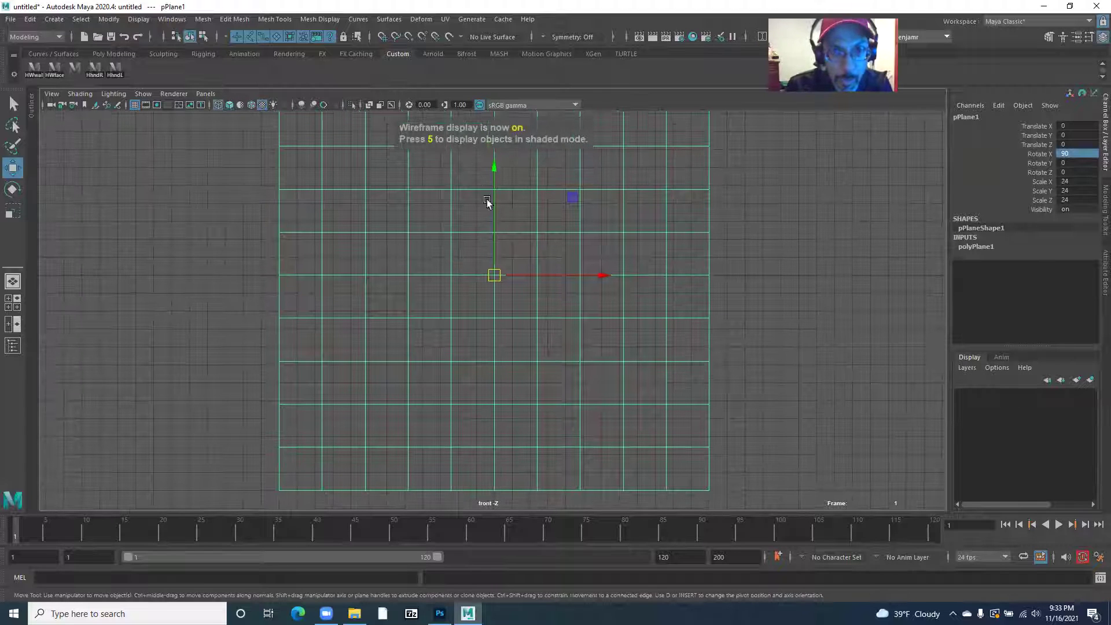
{"action": "left_click_drag", "start_coordinate": [602, 275], "coordinate": [711, 290]}
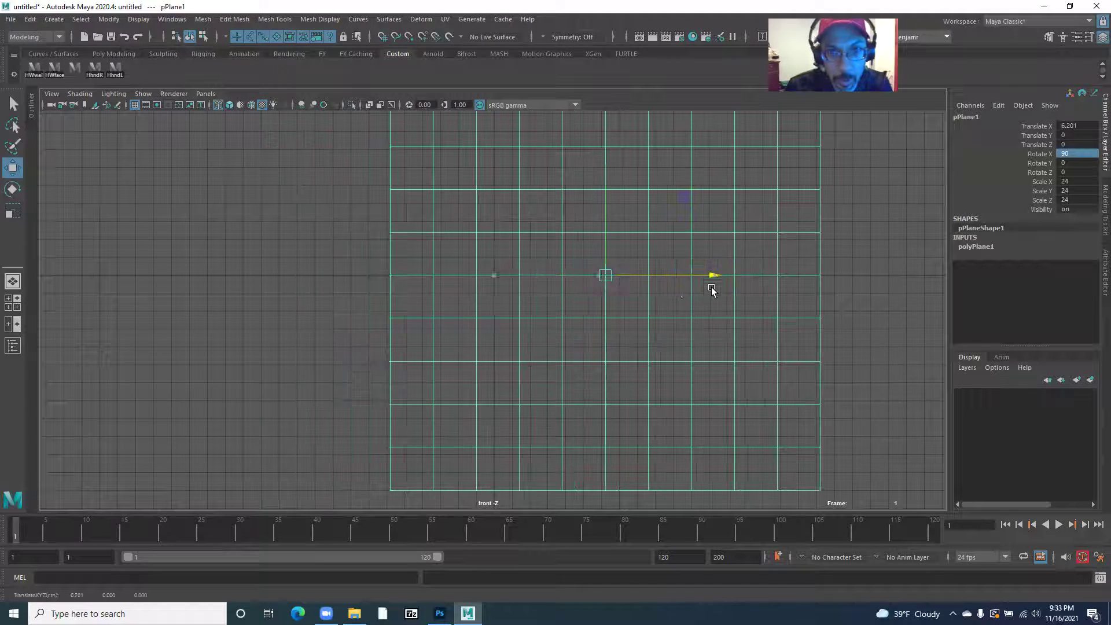
{"action": "key", "text": "ctrl+z"}
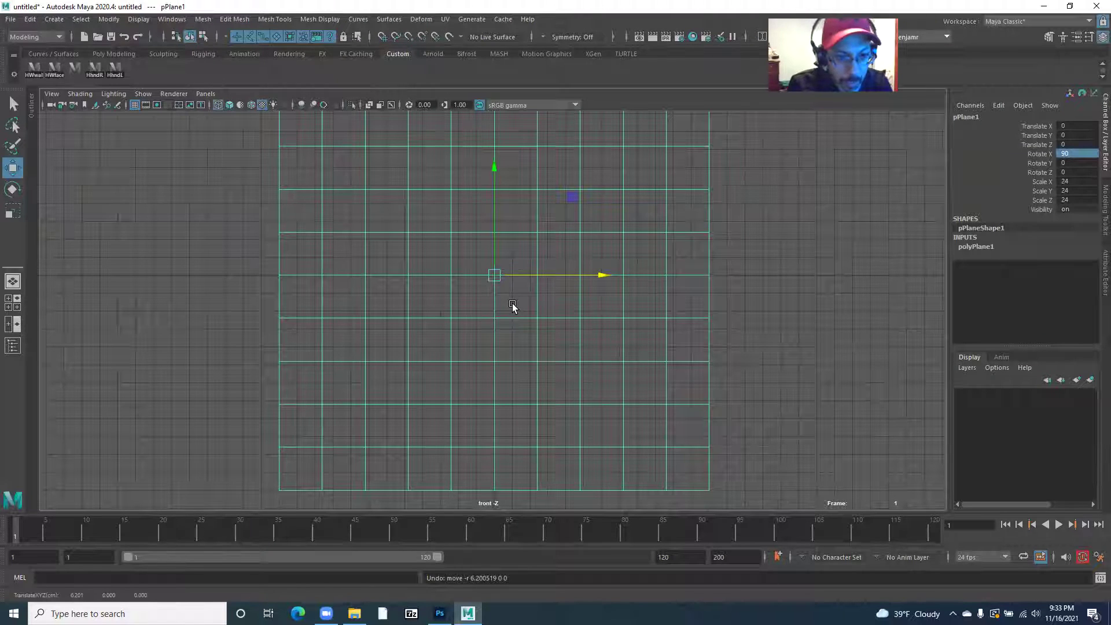
{"action": "key", "text": "6"}
{"action": "left_click_drag", "start_coordinate": [501, 272], "coordinate": [516, 271]}
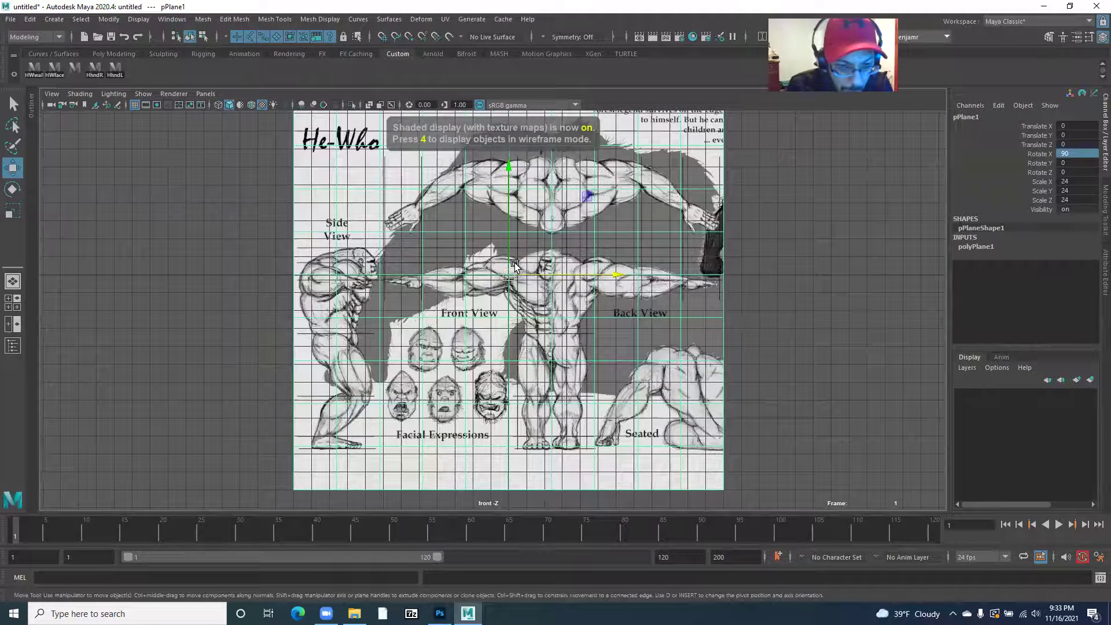
Step: Move the plane's pivot down to the ground line and snap it across to the front figure's centre line between the feet
{"action": "key", "text": "d"}
{"action": "left_click_drag", "start_coordinate": [509, 177], "coordinate": [513, 342]}
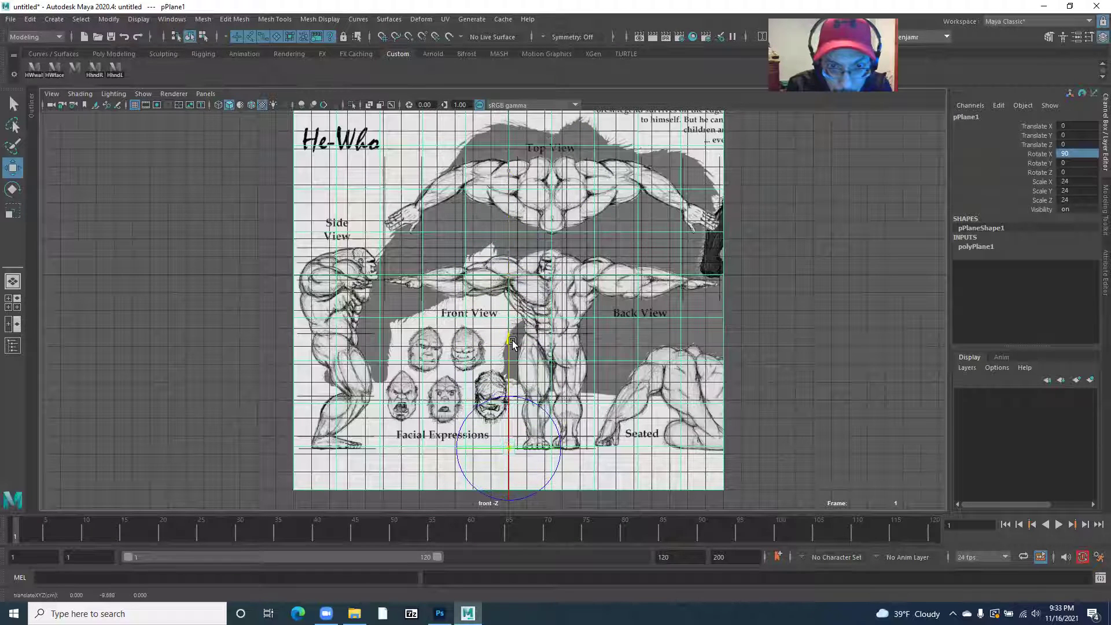
{"action": "key", "text": "d"}
{"action": "key", "text": "d"}
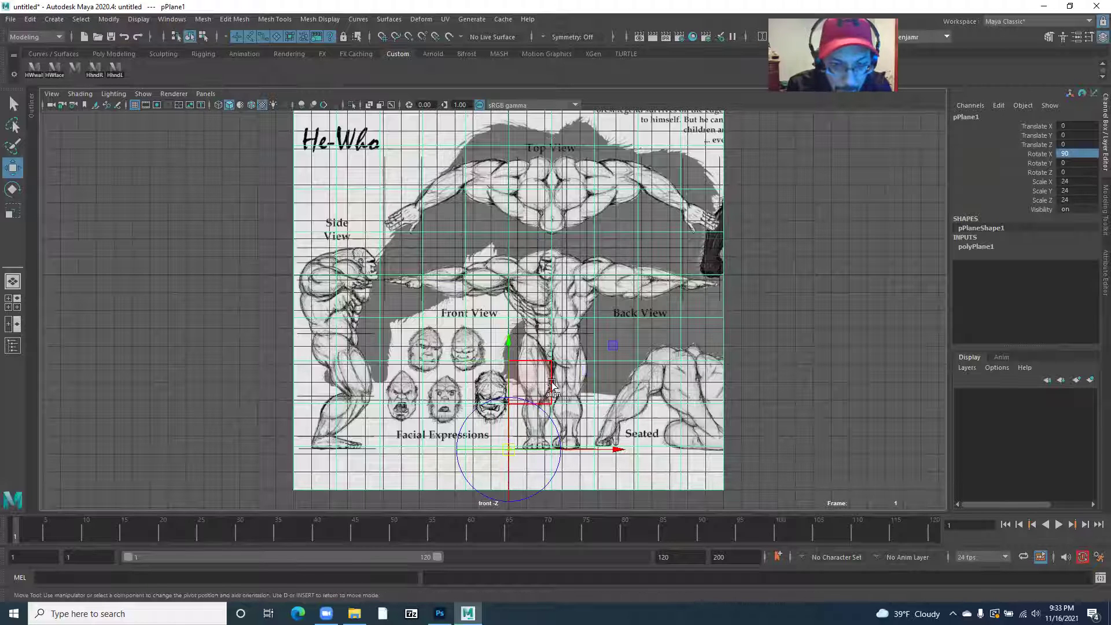
{"action": "mouse_move", "coordinate": [614, 451]}
{"action": "left_mouse_down"}
{"action": "mouse_move", "coordinate": [657, 452]}
{"action": "mouse_move", "coordinate": [630, 449]}
{"action": "left_mouse_up"}
{"action": "key", "text": "d"}
{"action": "key", "text": "v"}
{"action": "left_click_drag", "start_coordinate": [630, 450], "coordinate": [543, 330]}
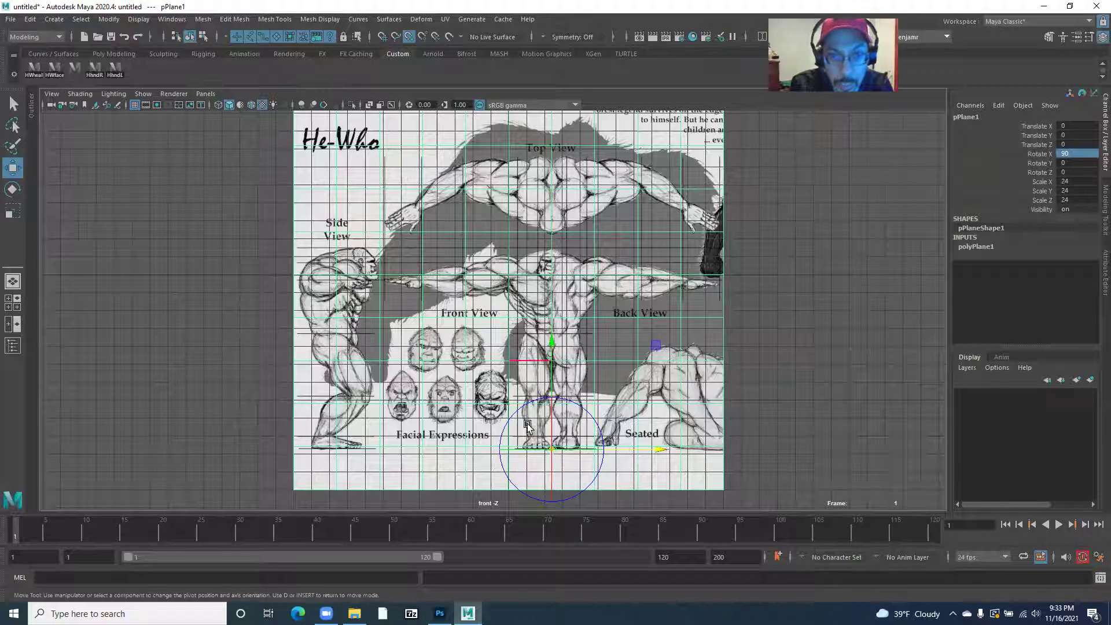
{"action": "key", "text": "d"}
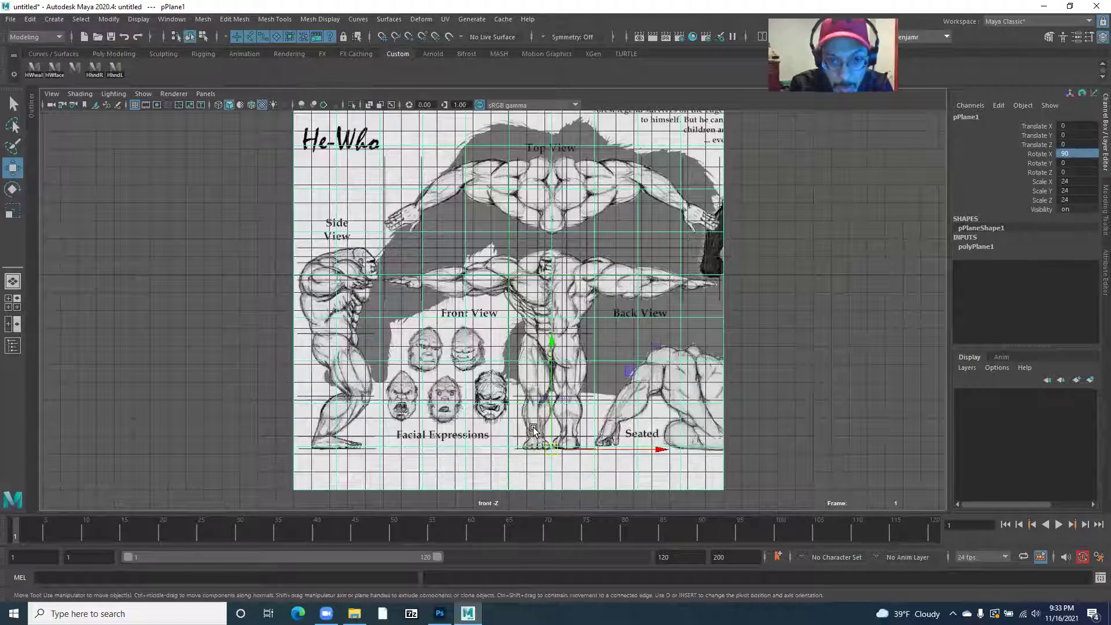
Step: Move the plane by its pivot to the grid origin, at Translate X -2.4 and Y 9.753, and check it in the perspective view
{"action": "left_click_drag", "start_coordinate": [445, 399], "coordinate": [446, 296]}
{"action": "scroll", "coordinate": [439, 325], "scroll_direction": "down", "scroll_amount": 1}
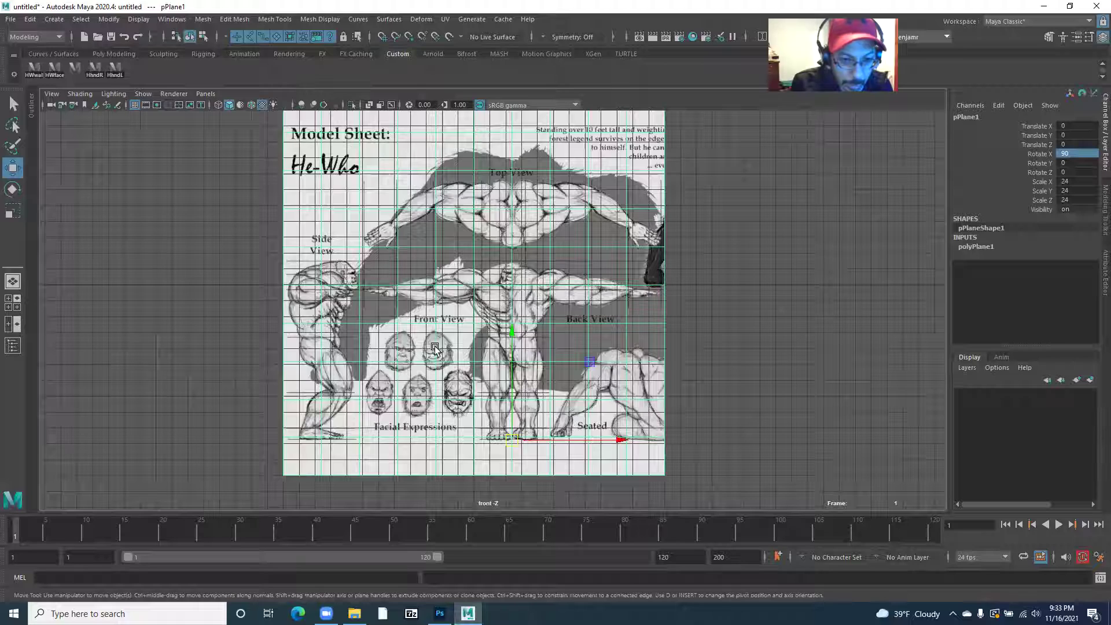
{"action": "left_click_drag", "start_coordinate": [510, 438], "coordinate": [480, 379]}
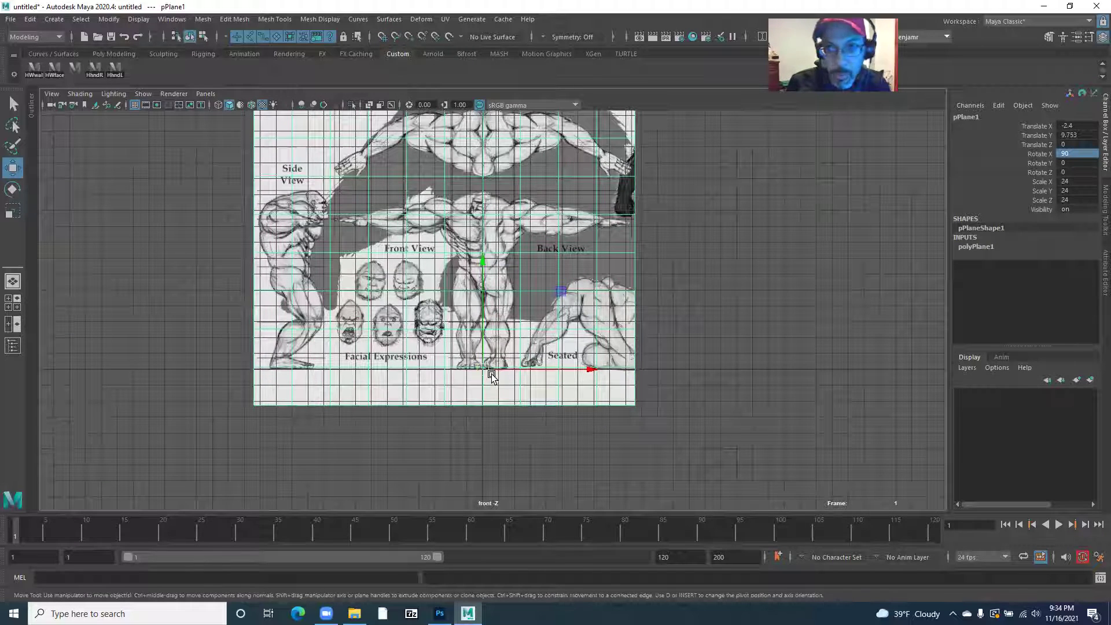
{"action": "key", "text": "space"}
{"action": "left_click_drag", "start_coordinate": [497, 339], "coordinate": [441, 307]}
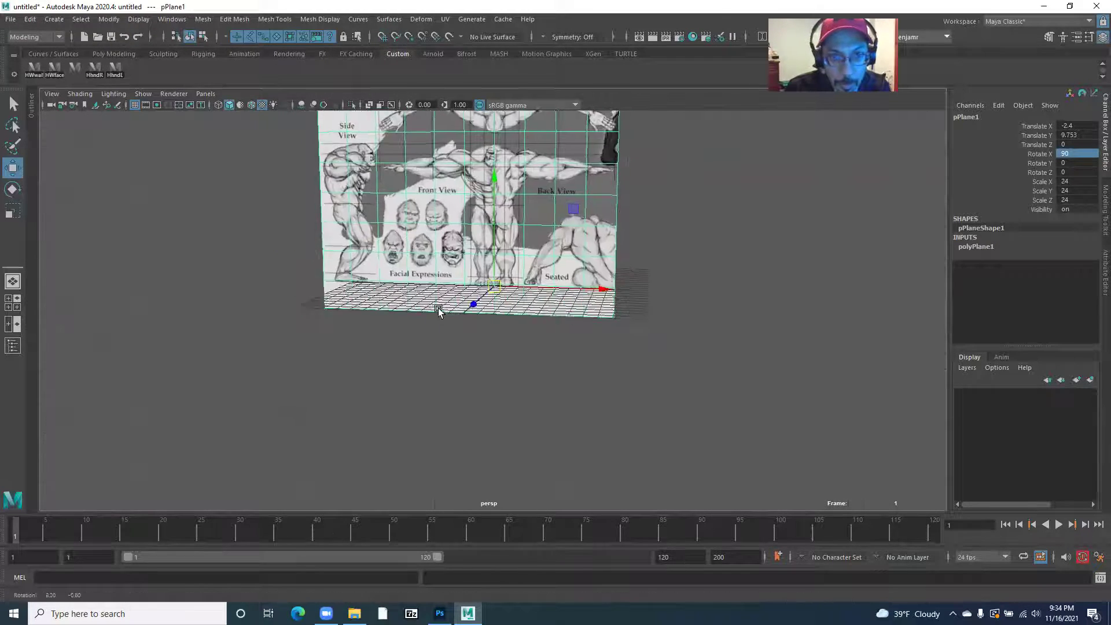
{"action": "left_click_drag", "start_coordinate": [367, 260], "coordinate": [431, 358]}
{"action": "key", "text": "space"}
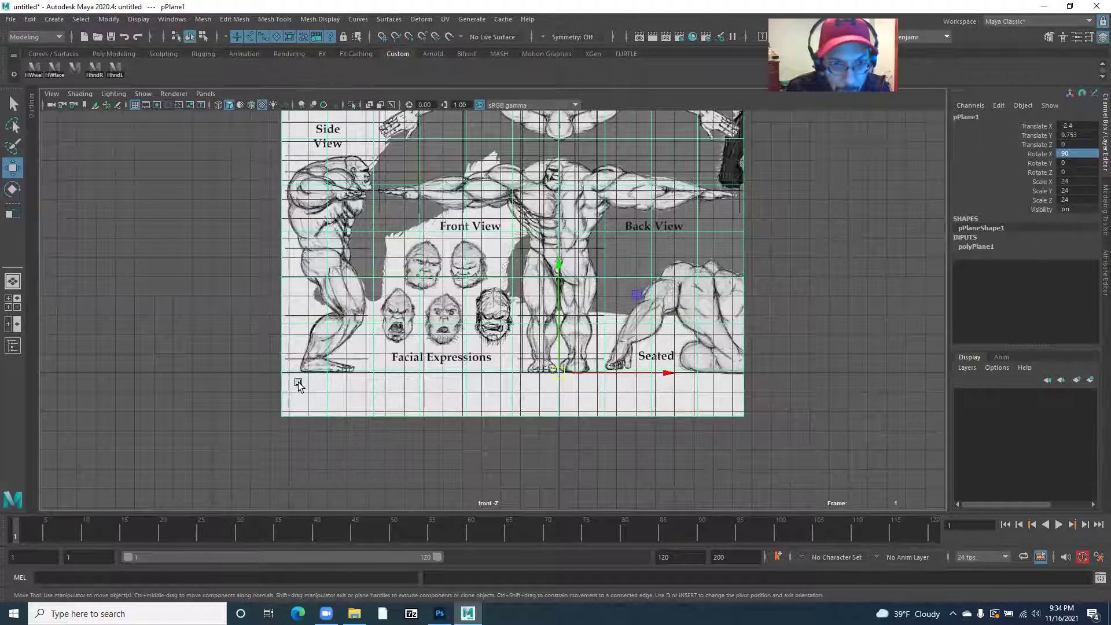
Step: Switch the plane to face selection and select a single face just above the Top View drawing
{"action": "right_click", "coordinate": [298, 385]}
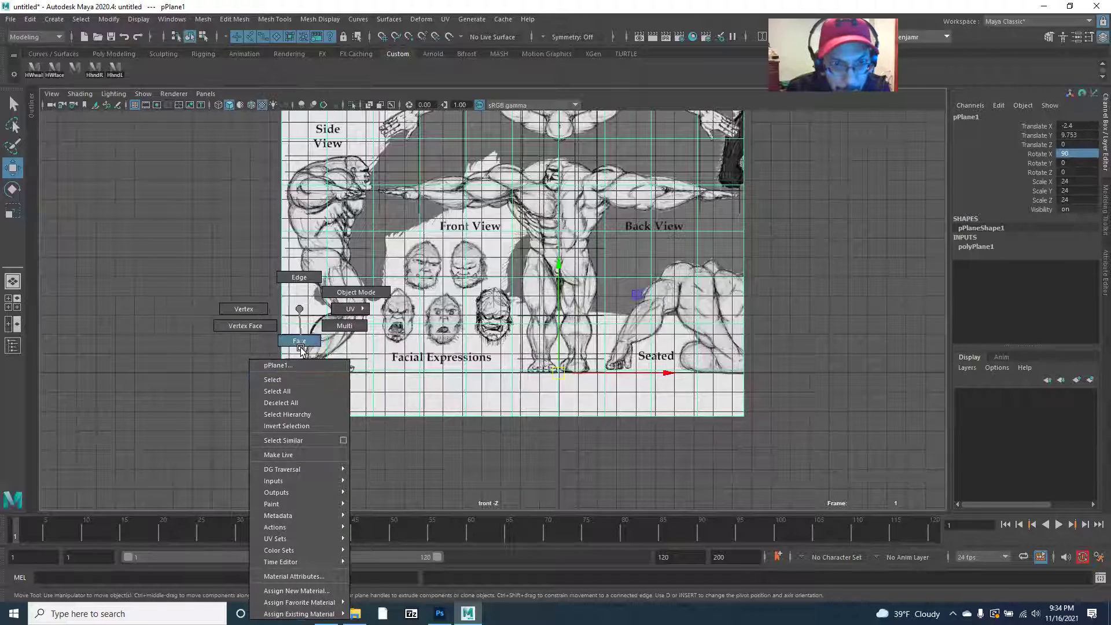
{"action": "left_click", "coordinate": [347, 377]}
{"action": "scroll", "coordinate": [428, 359], "scroll_direction": "up", "scroll_amount": 5}
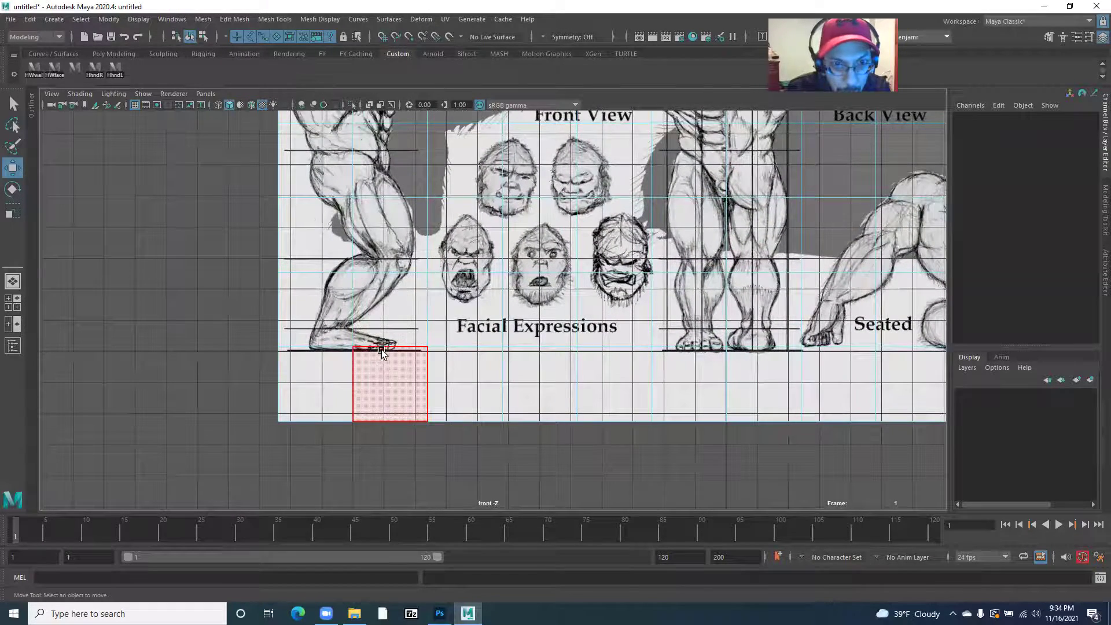
{"action": "scroll", "coordinate": [503, 355], "scroll_direction": "down", "scroll_amount": 5}
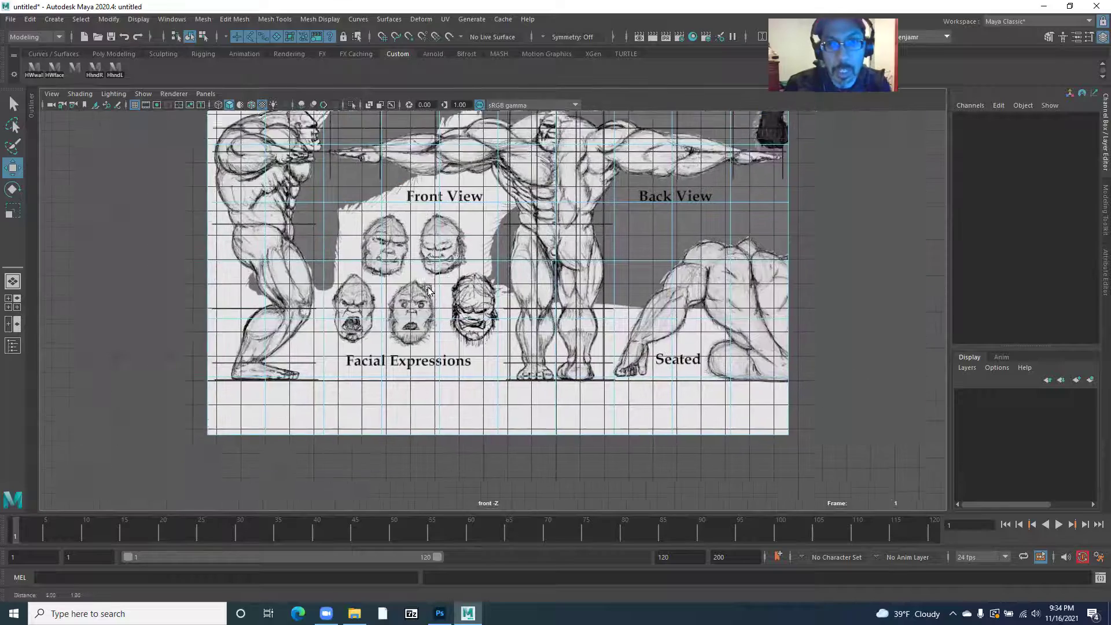
{"action": "scroll", "coordinate": [611, 287], "scroll_direction": "down", "scroll_amount": 6}
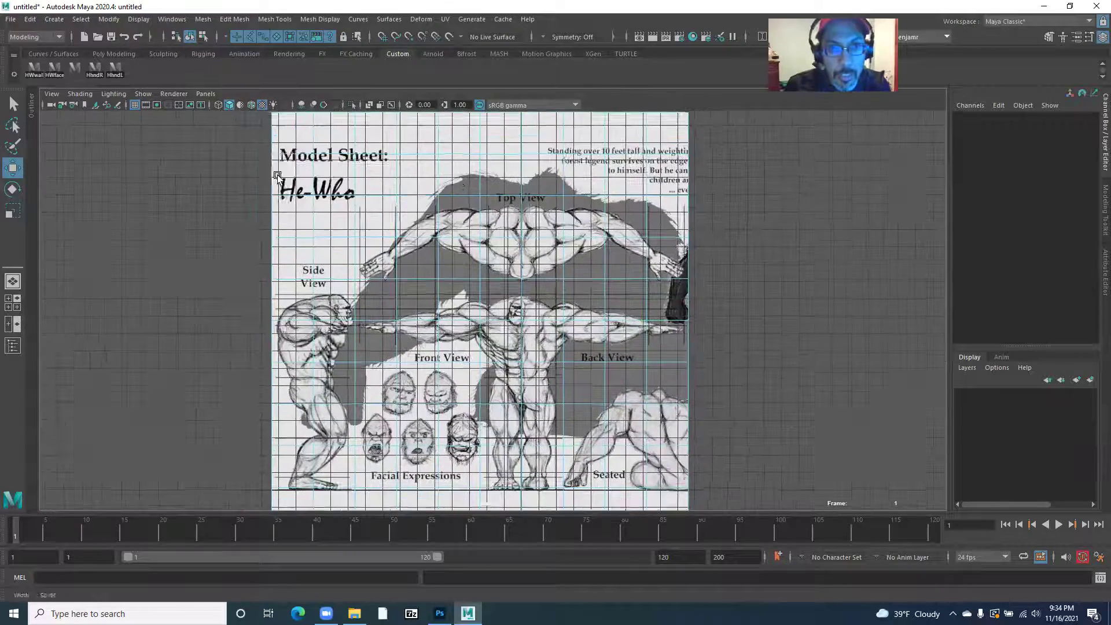
{"action": "left_click", "coordinate": [549, 176]}
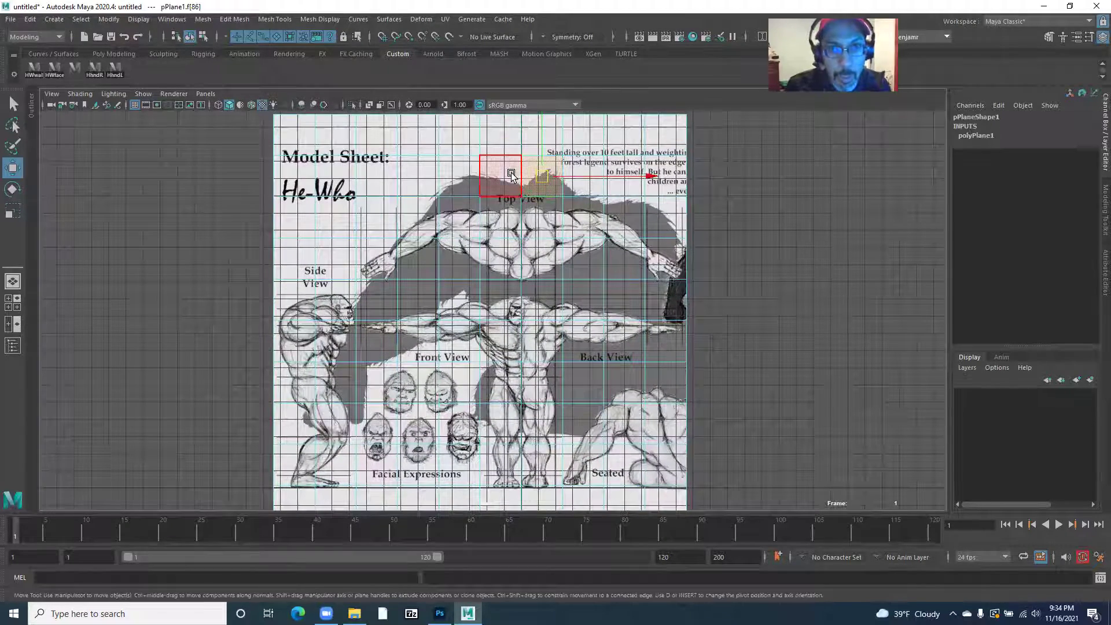
{"action": "left_click_drag", "start_coordinate": [464, 255], "coordinate": [329, 216]}
{"action": "scroll", "coordinate": [440, 420], "scroll_direction": "up", "scroll_amount": 1}
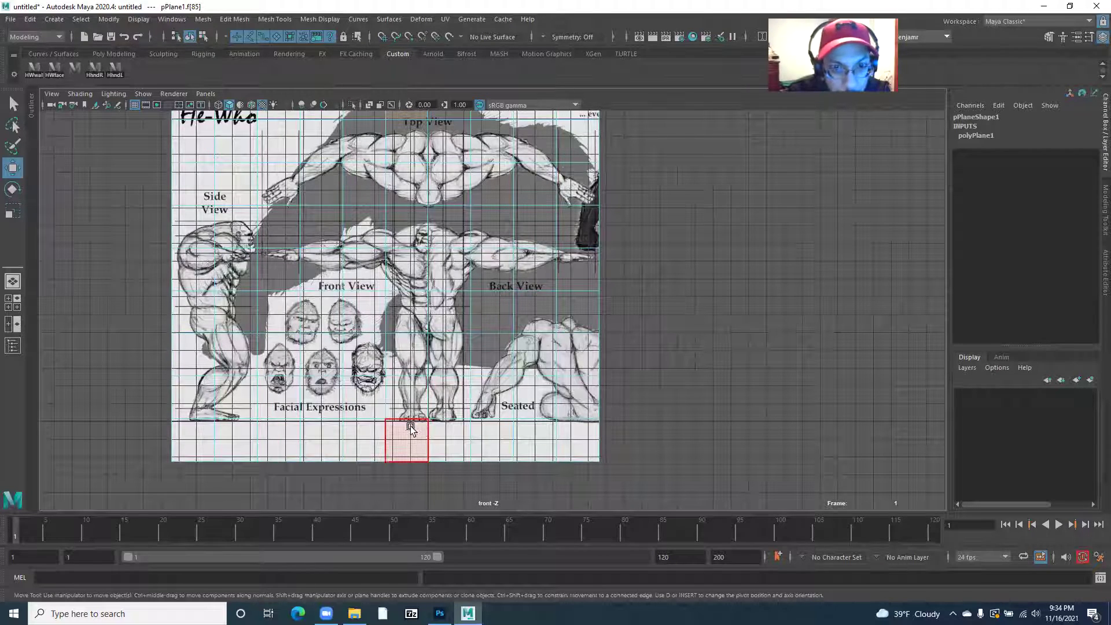
{"action": "left_click_drag", "start_coordinate": [399, 294], "coordinate": [319, 272]}
{"action": "left_click_drag", "start_coordinate": [319, 272], "coordinate": [221, 321]}
{"action": "scroll", "coordinate": [236, 203], "scroll_direction": "down", "scroll_amount": 1}
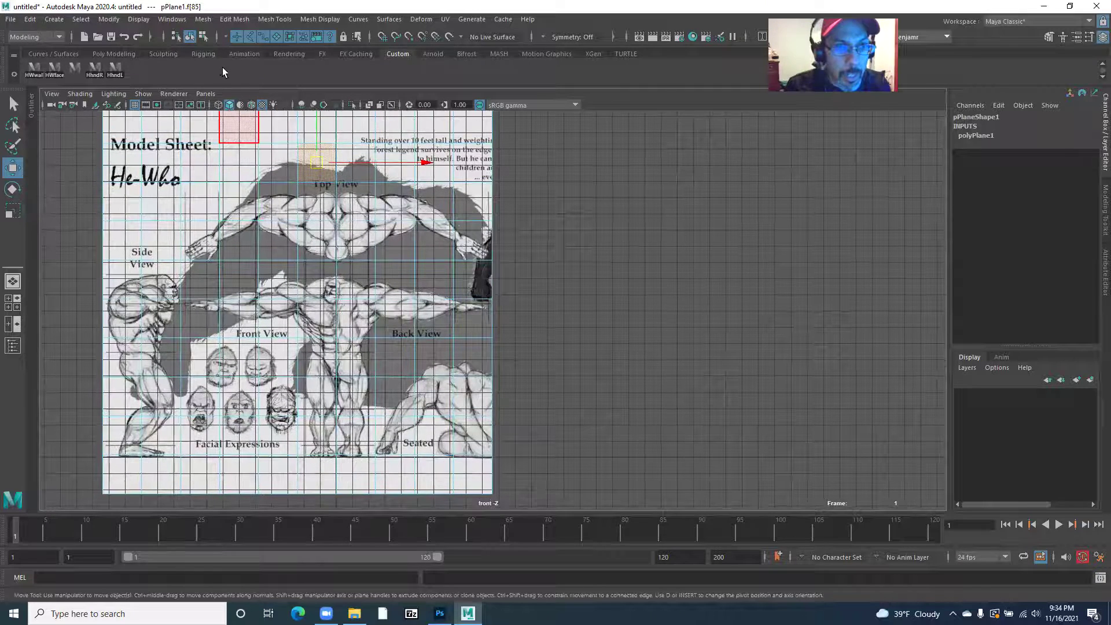
Step: Arrange the workspace as two panes side by side and frame the model sheet in the front view
{"action": "left_click", "coordinate": [209, 95]}
{"action": "mouse_move", "coordinate": [231, 180]}
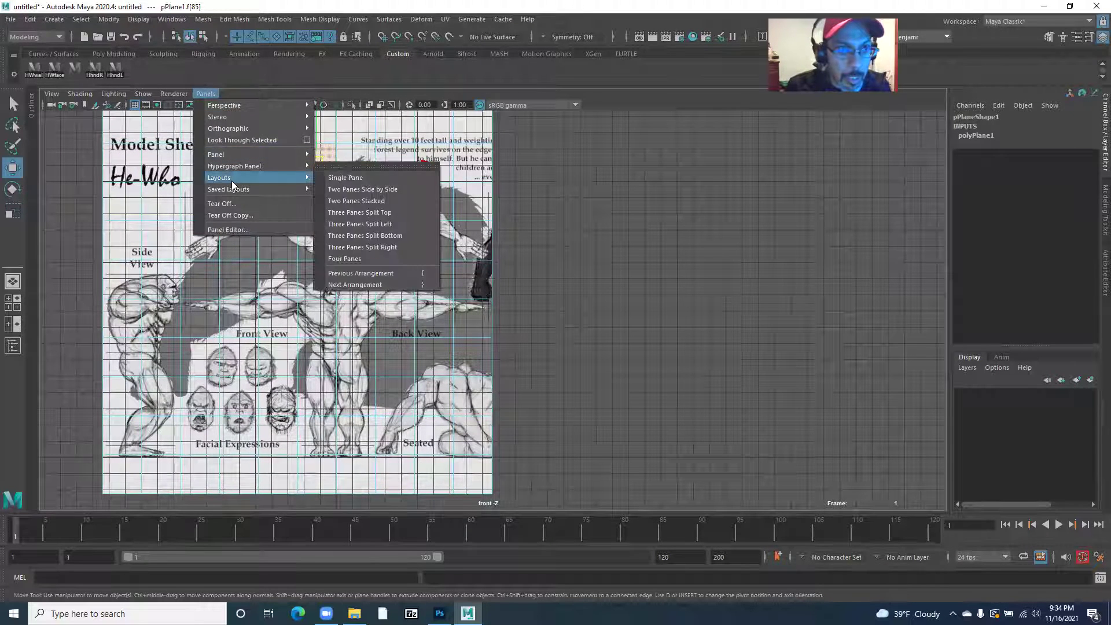
{"action": "left_click", "coordinate": [375, 190]}
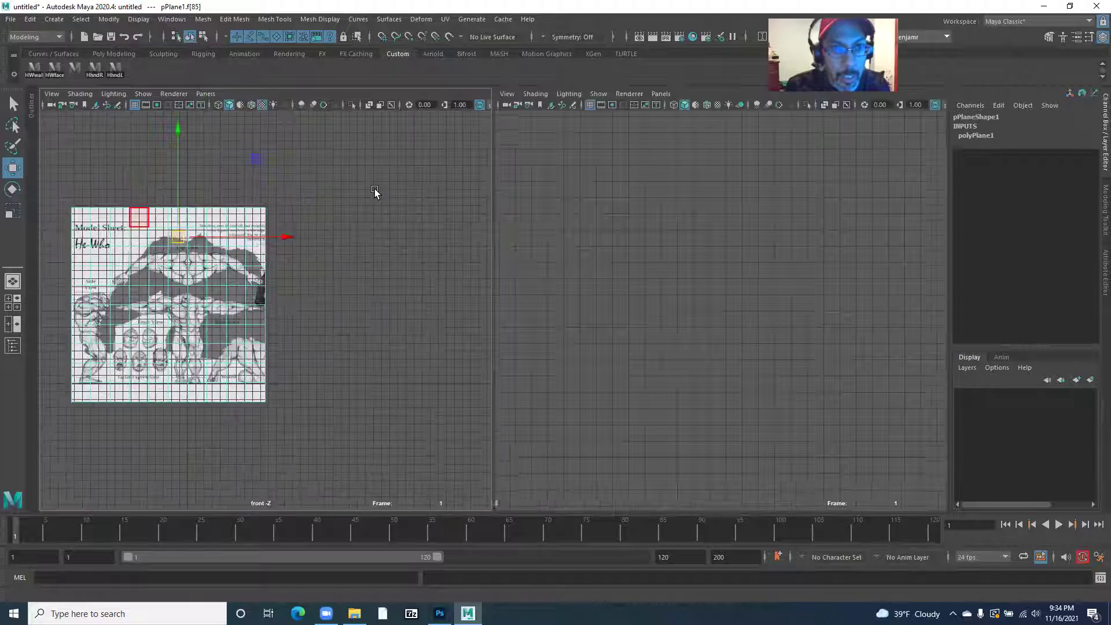
{"action": "scroll", "coordinate": [328, 305], "scroll_direction": "up", "scroll_amount": 3}
{"action": "scroll", "coordinate": [328, 305], "scroll_direction": "up", "scroll_amount": 1}
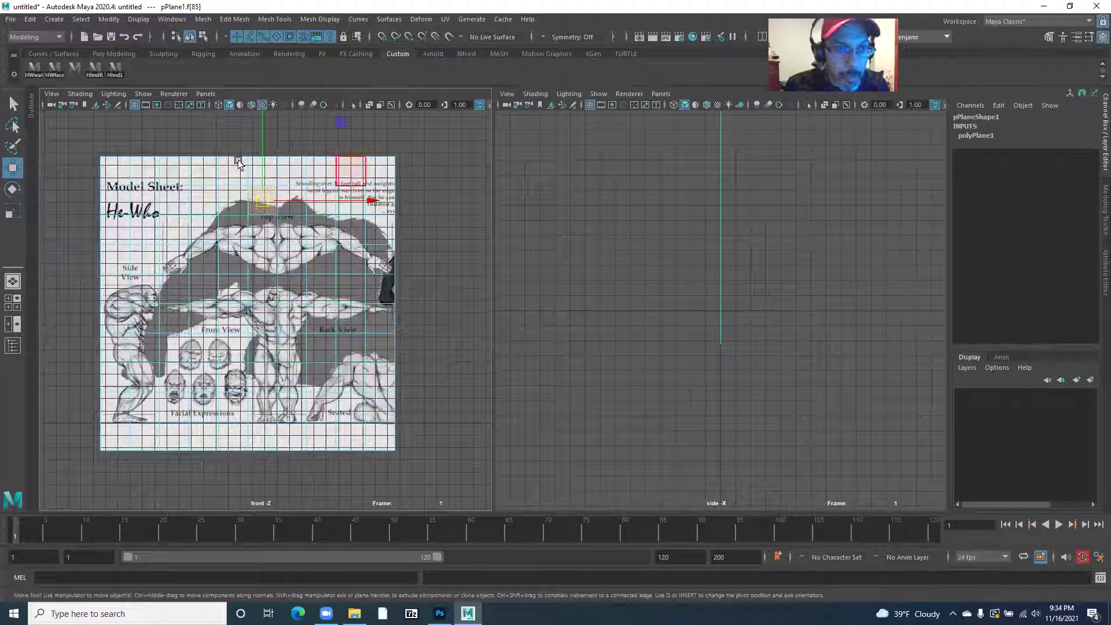
{"action": "left_click_drag", "start_coordinate": [658, 277], "coordinate": [633, 354]}
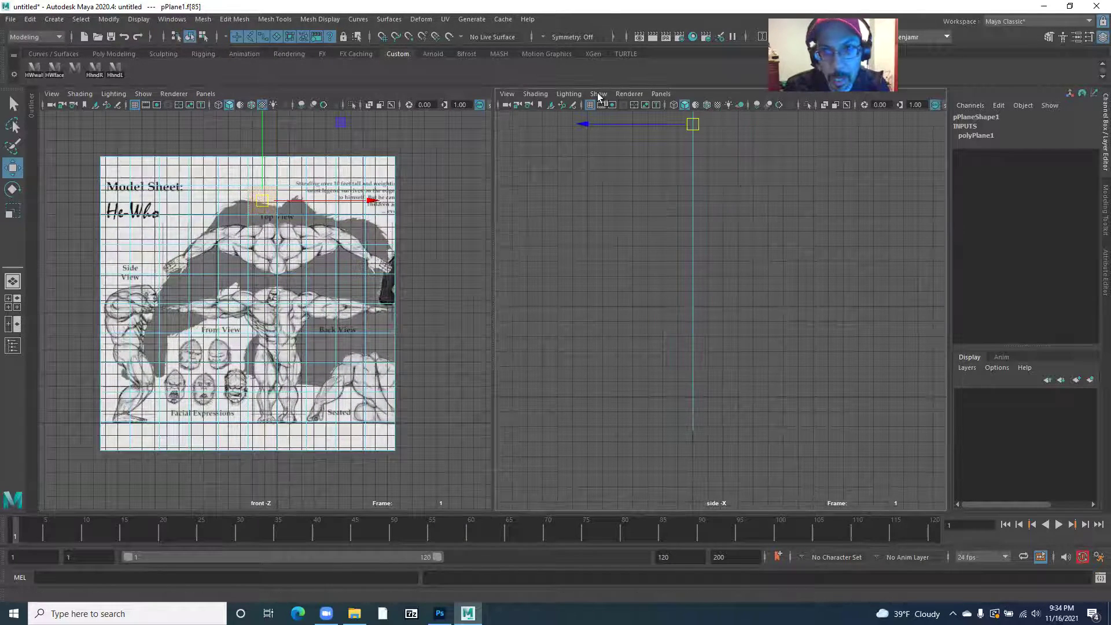
Step: Replace the side view pane with the UV Editor
{"action": "left_click", "coordinate": [661, 94]}
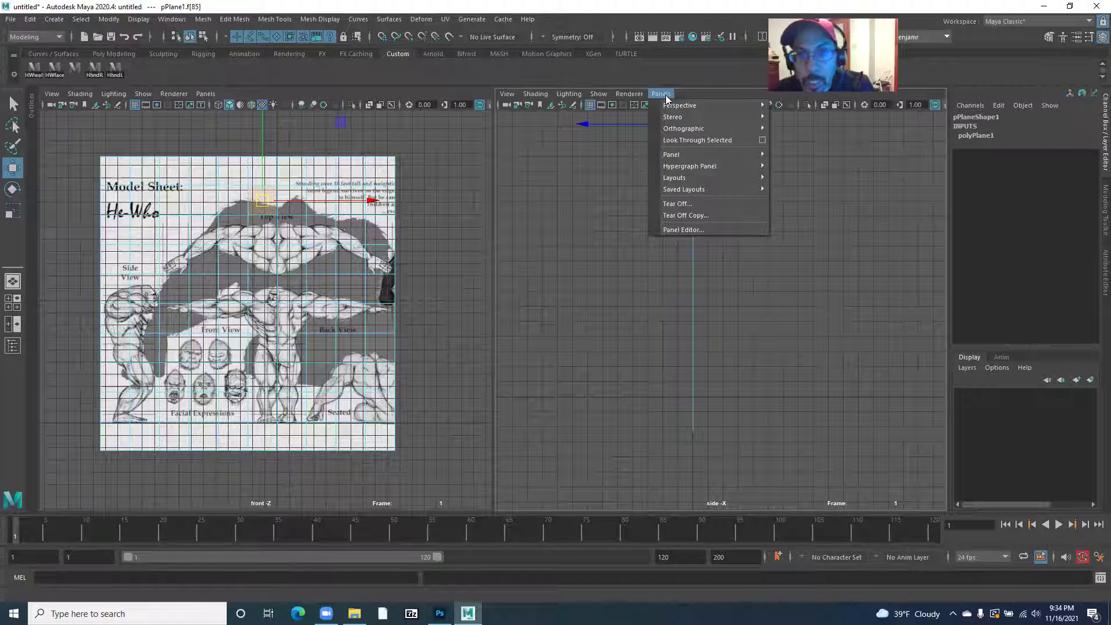
{"action": "mouse_move", "coordinate": [690, 155]}
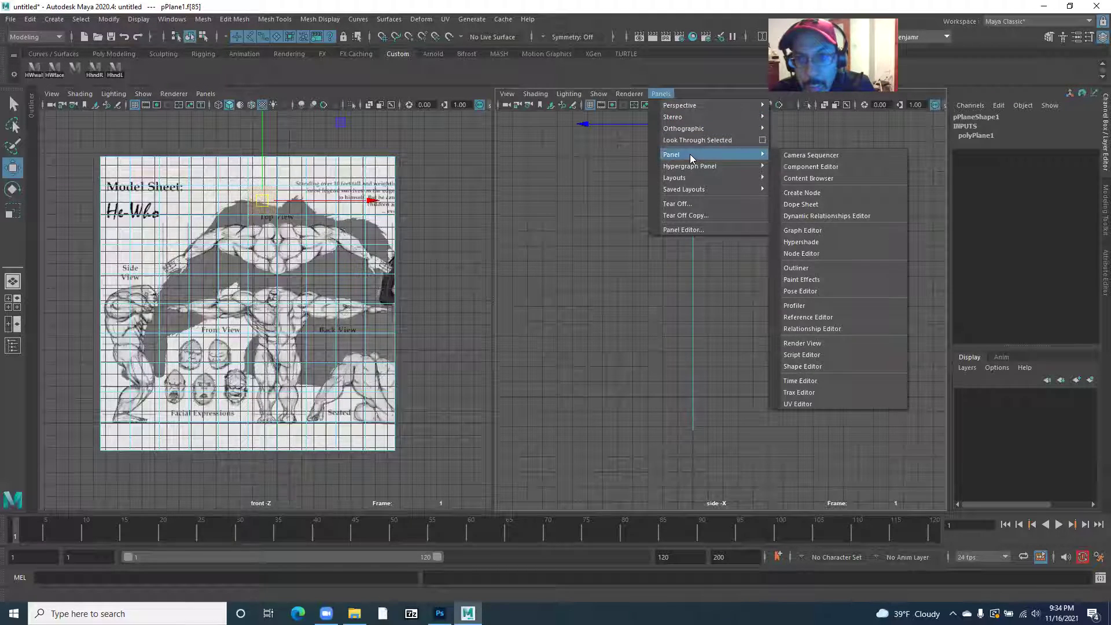
{"action": "left_click", "coordinate": [812, 402]}
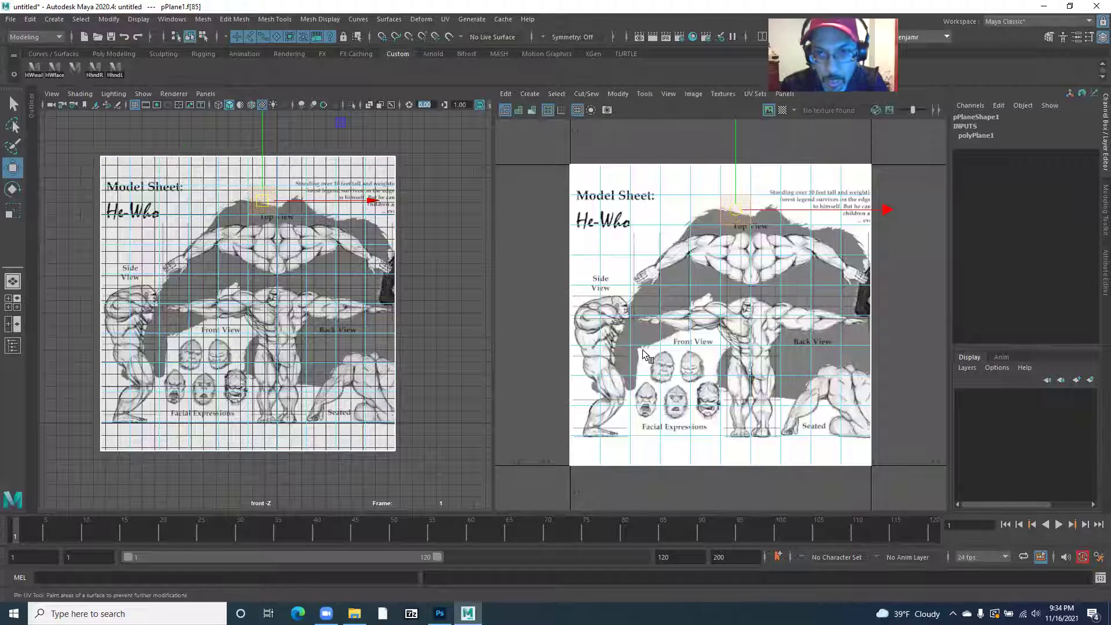
{"action": "scroll", "coordinate": [705, 295], "scroll_direction": "up", "scroll_amount": 1}
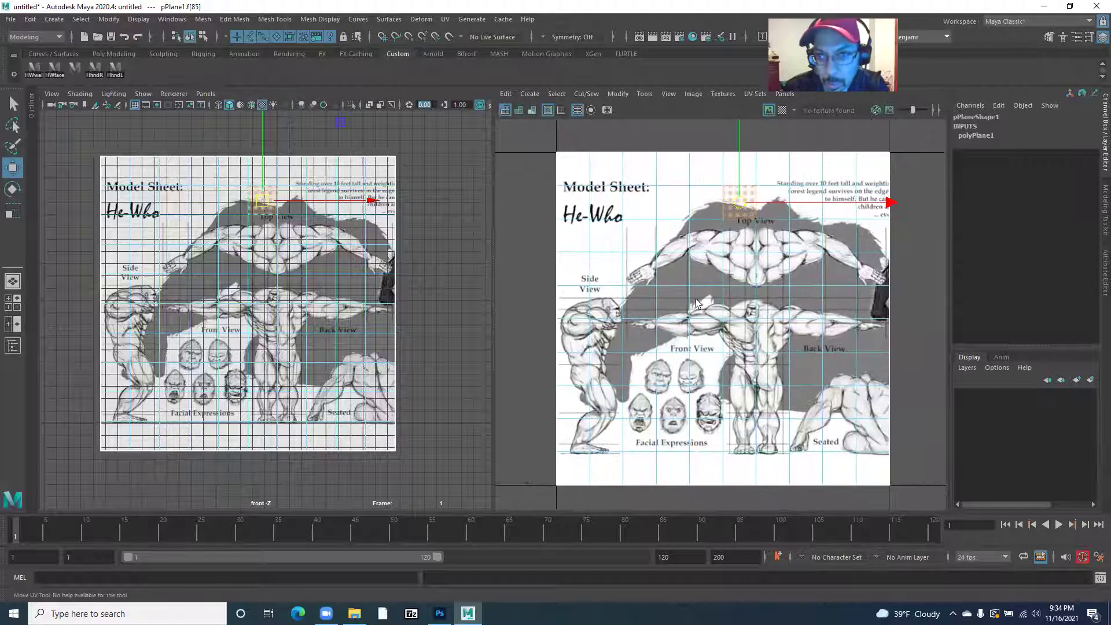
Step: Switch to UV selection in the UV Editor and select all of the plane's UVs
{"action": "right_click", "coordinate": [626, 249]}
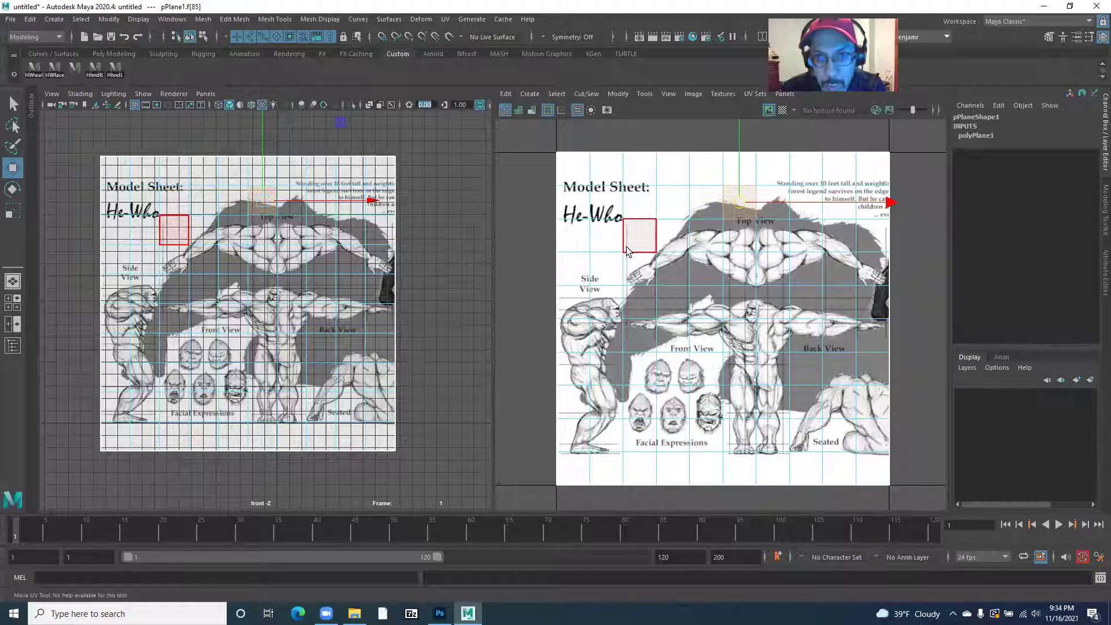
{"action": "left_click", "coordinate": [627, 245]}
{"action": "right_click", "coordinate": [627, 246]}
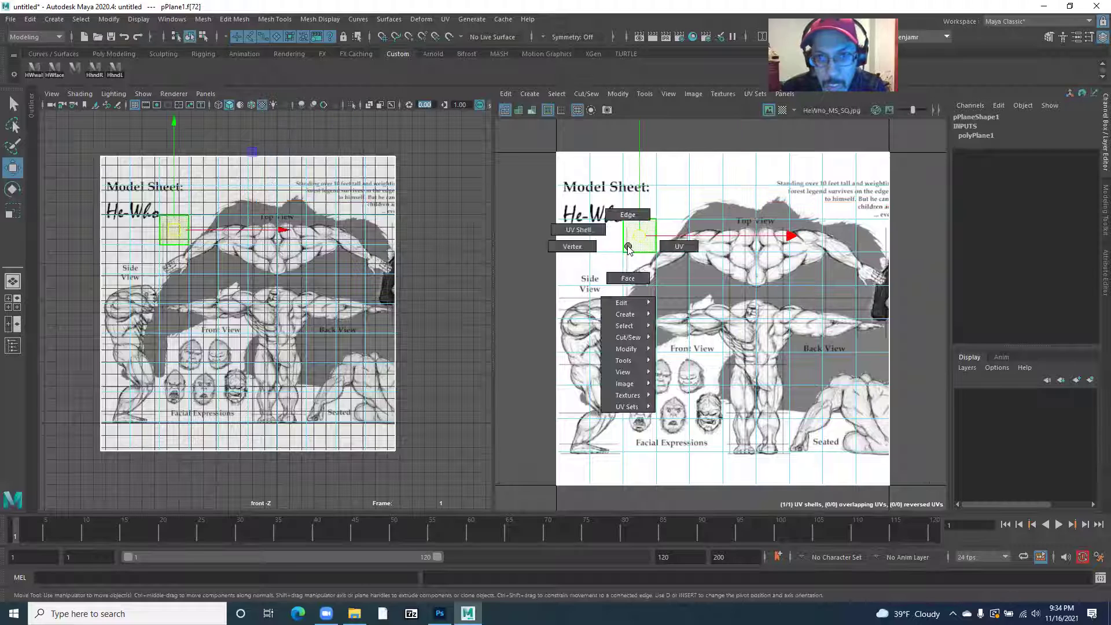
{"action": "left_click", "coordinate": [681, 249]}
{"action": "left_click_drag", "start_coordinate": [535, 143], "coordinate": [905, 489]}
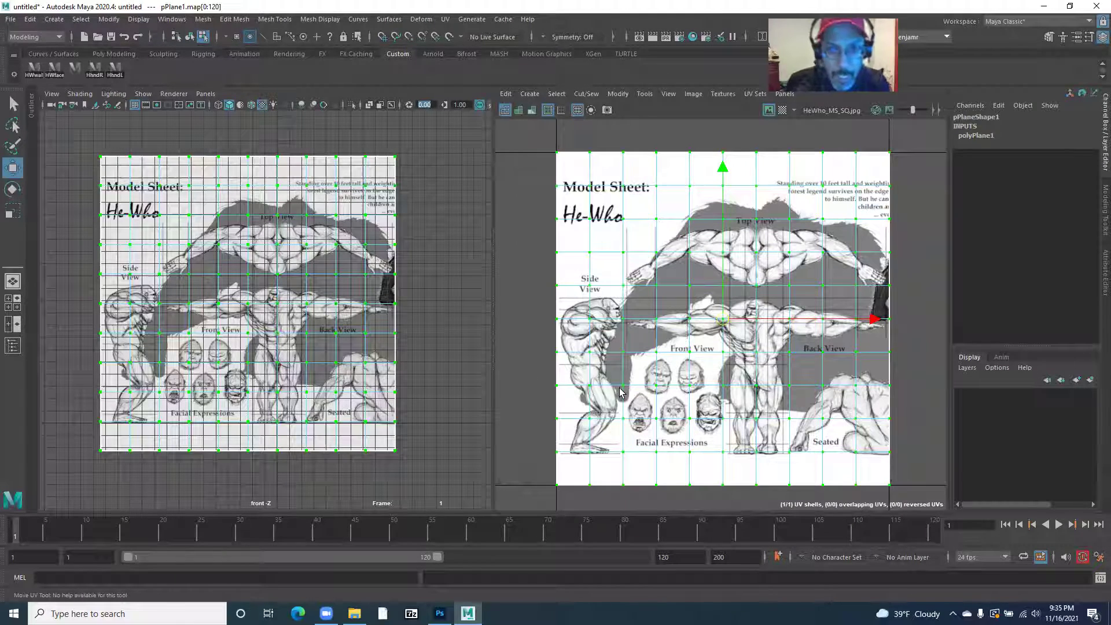
Step: Nudge all UVs slightly downward so the figure's ground line meets the plane's horizontal edge line, then check the side-view foot
{"action": "left_click_drag", "start_coordinate": [110, 373], "coordinate": [139, 298]}
{"action": "left_click_drag", "start_coordinate": [140, 297], "coordinate": [208, 334]}
{"action": "scroll", "coordinate": [207, 335], "scroll_direction": "up", "scroll_amount": 5}
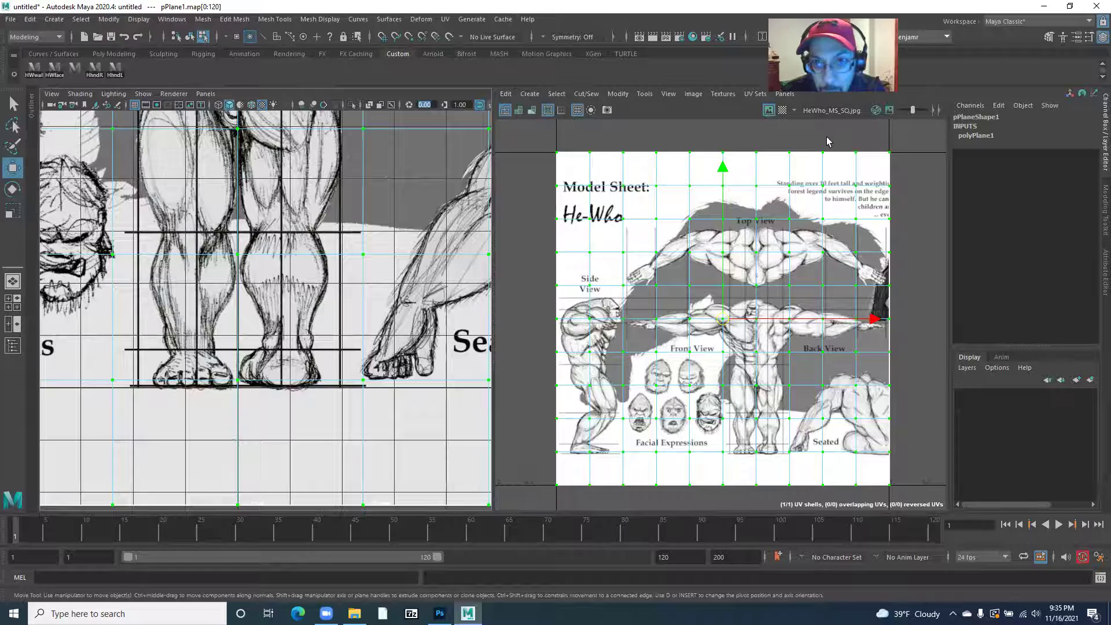
{"action": "left_click", "coordinate": [722, 170]}
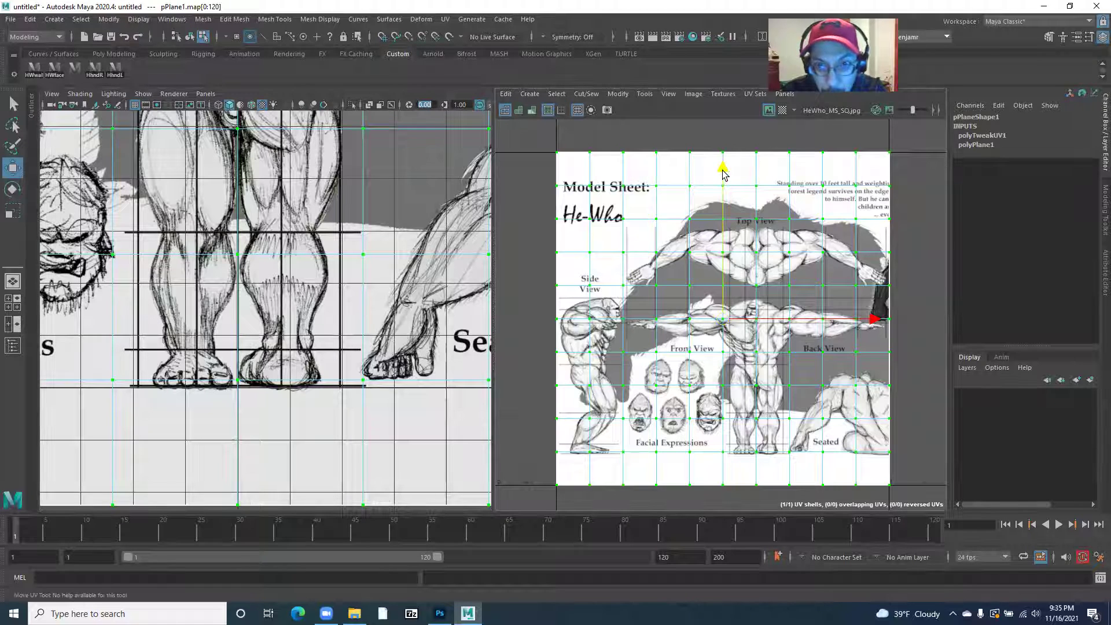
{"action": "left_click_drag", "start_coordinate": [724, 174], "coordinate": [723, 173]}
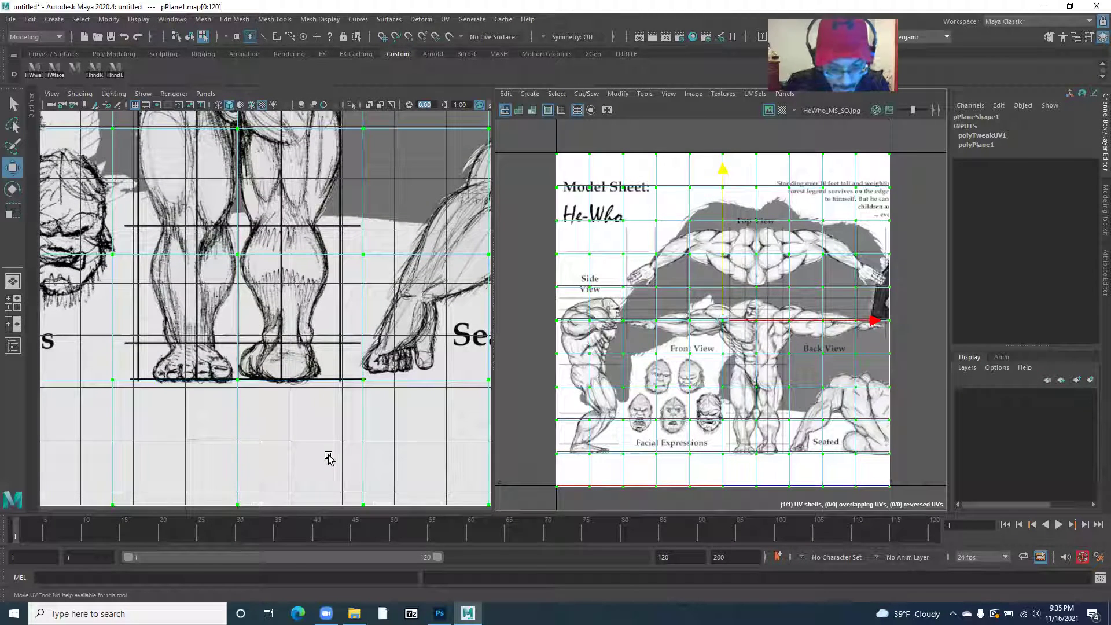
{"action": "left_click_drag", "start_coordinate": [156, 386], "coordinate": [489, 379]}
{"action": "left_click_drag", "start_coordinate": [307, 366], "coordinate": [548, 361]}
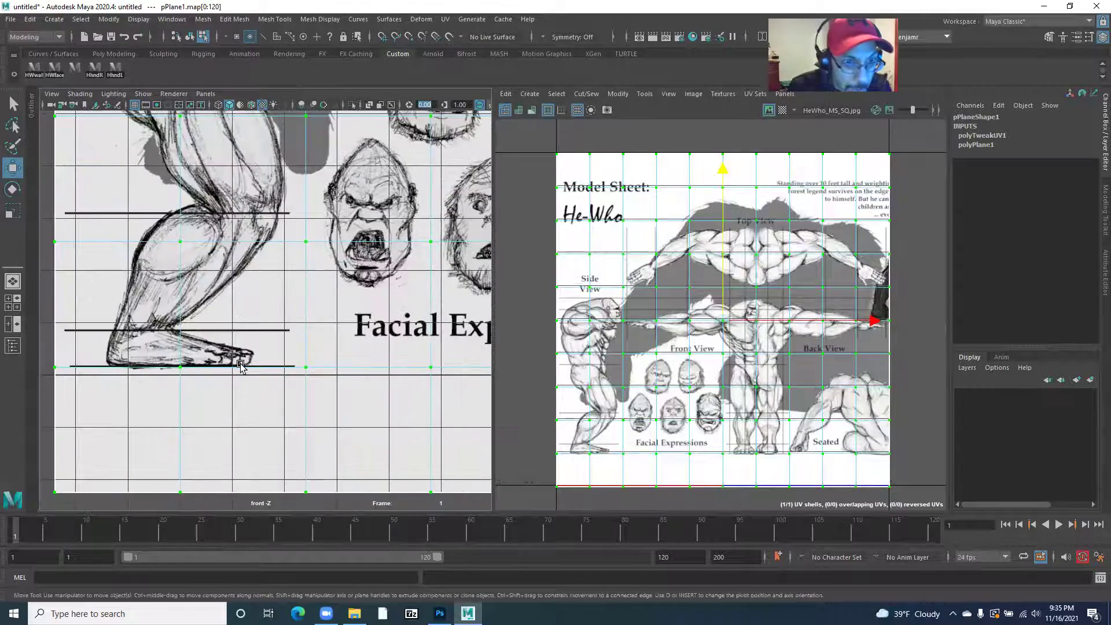
{"action": "scroll", "coordinate": [266, 354], "scroll_direction": "down", "scroll_amount": 4}
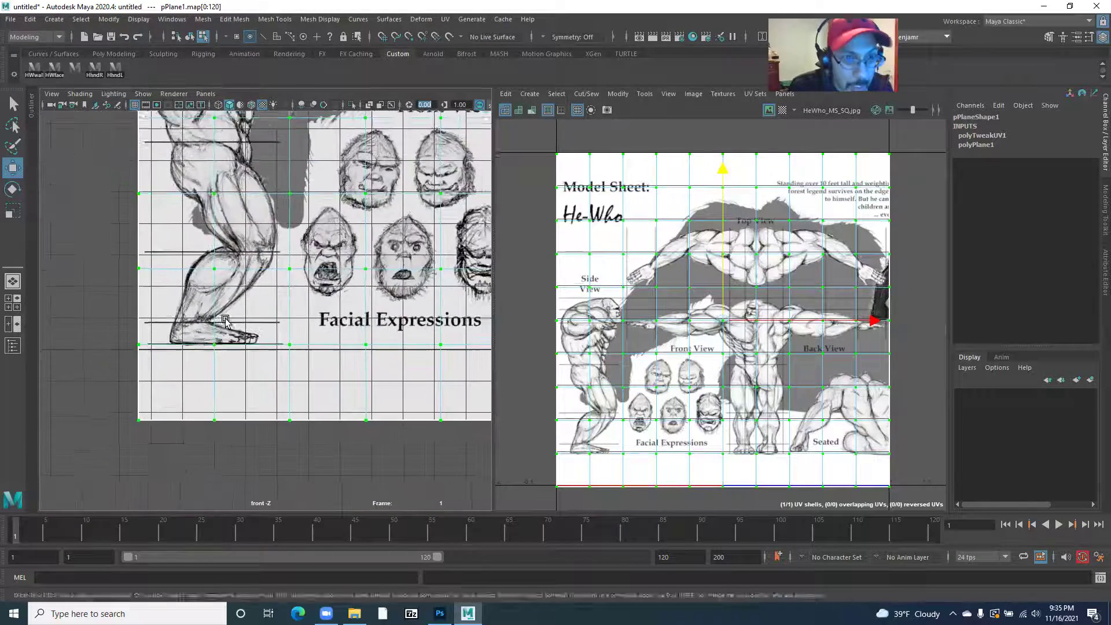
Step: Inspect the model sheet's alignment with the grid in the front view, from the side-view foot up to the Top View drawing
{"action": "left_click_drag", "start_coordinate": [272, 174], "coordinate": [182, 352]}
{"action": "left_click_drag", "start_coordinate": [202, 258], "coordinate": [202, 316]}
{"action": "left_click_drag", "start_coordinate": [263, 284], "coordinate": [205, 318]}
{"action": "mouse_move", "coordinate": [294, 274]}
{"action": "left_mouse_down"}
{"action": "mouse_move", "coordinate": [209, 340]}
{"action": "mouse_move", "coordinate": [308, 295]}
{"action": "mouse_move", "coordinate": [233, 146]}
{"action": "left_mouse_up"}
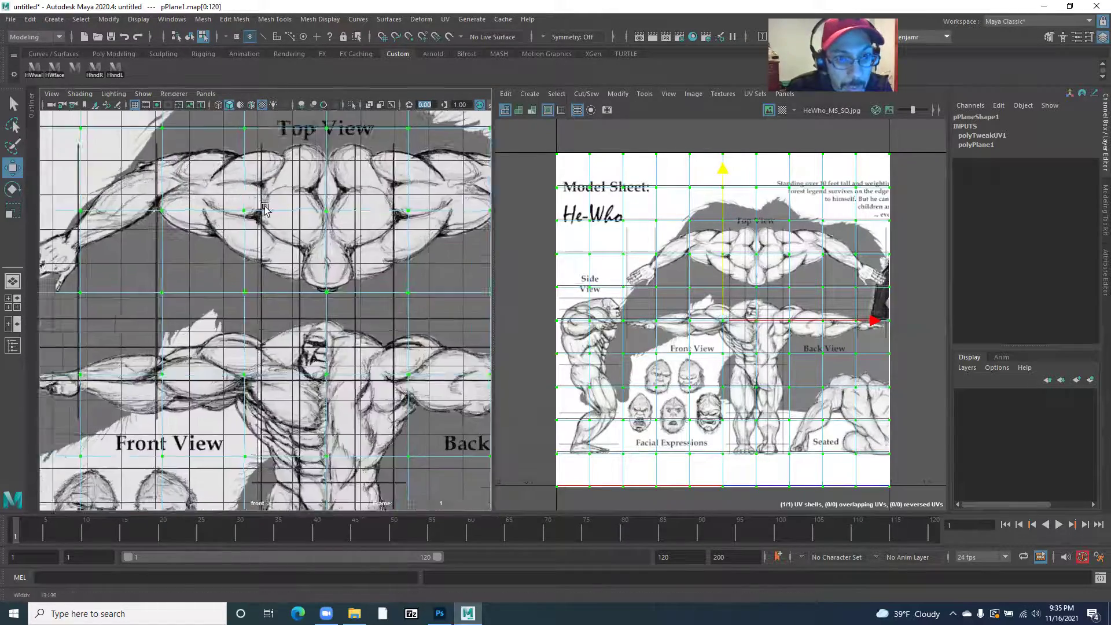
{"action": "scroll", "coordinate": [370, 300], "scroll_direction": "up", "scroll_amount": 5}
{"action": "left_click_drag", "start_coordinate": [365, 266], "coordinate": [319, 305]}
{"action": "scroll", "coordinate": [313, 384], "scroll_direction": "down", "scroll_amount": 5}
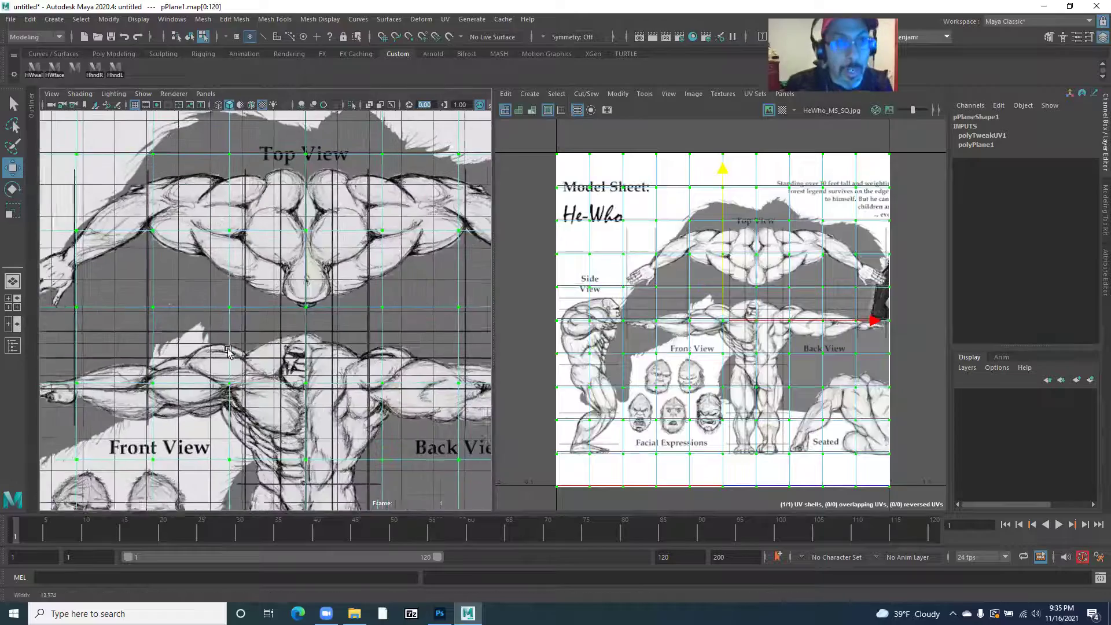
Step: Enlarge the front view to fill the workspace and frame the whole model sheet
{"action": "left_click_drag", "start_coordinate": [493, 251], "coordinate": [569, 253]}
{"action": "scroll", "coordinate": [410, 311], "scroll_direction": "down", "scroll_amount": 2}
{"action": "left_click_drag", "start_coordinate": [200, 475], "coordinate": [220, 387]}
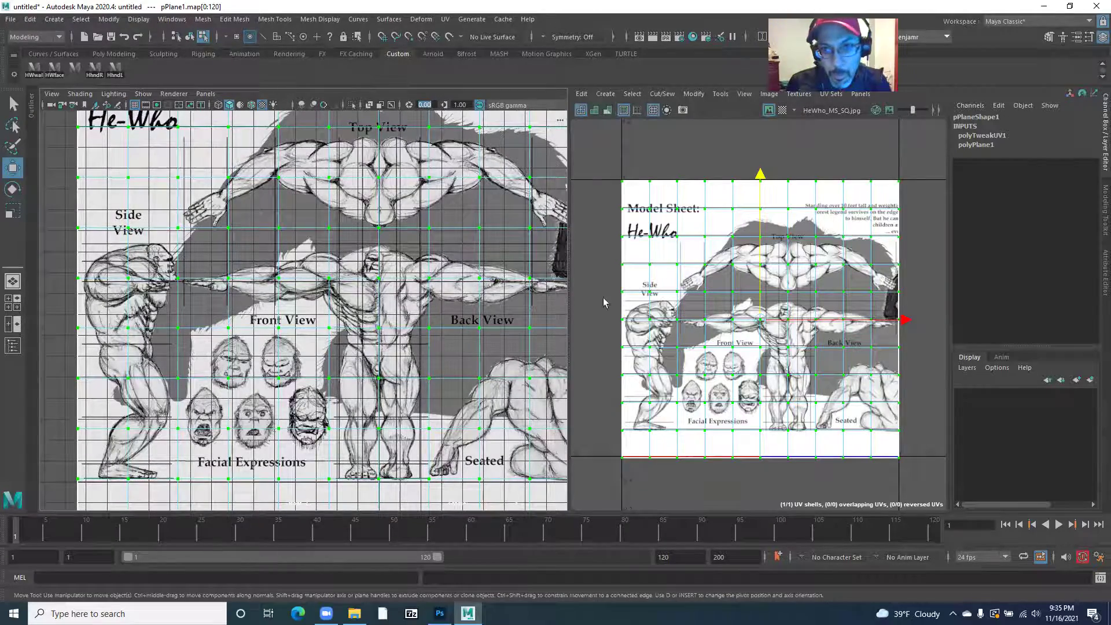
{"action": "key", "text": "space"}
{"action": "scroll", "coordinate": [403, 338], "scroll_direction": "down", "scroll_amount": 3}
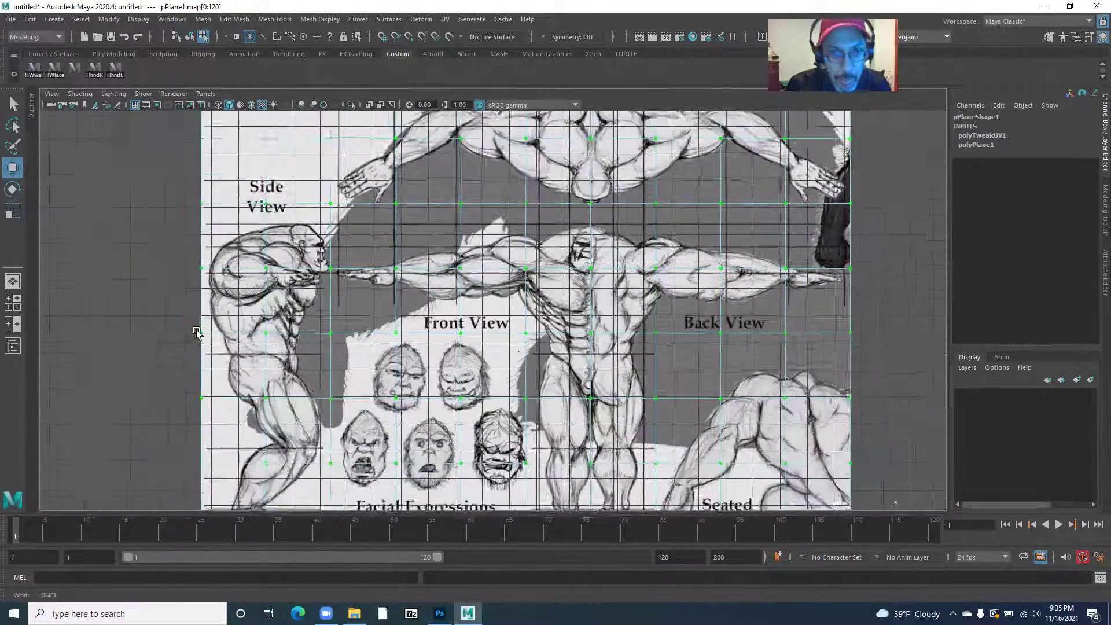
{"action": "scroll", "coordinate": [403, 339], "scroll_direction": "down", "scroll_amount": 4}
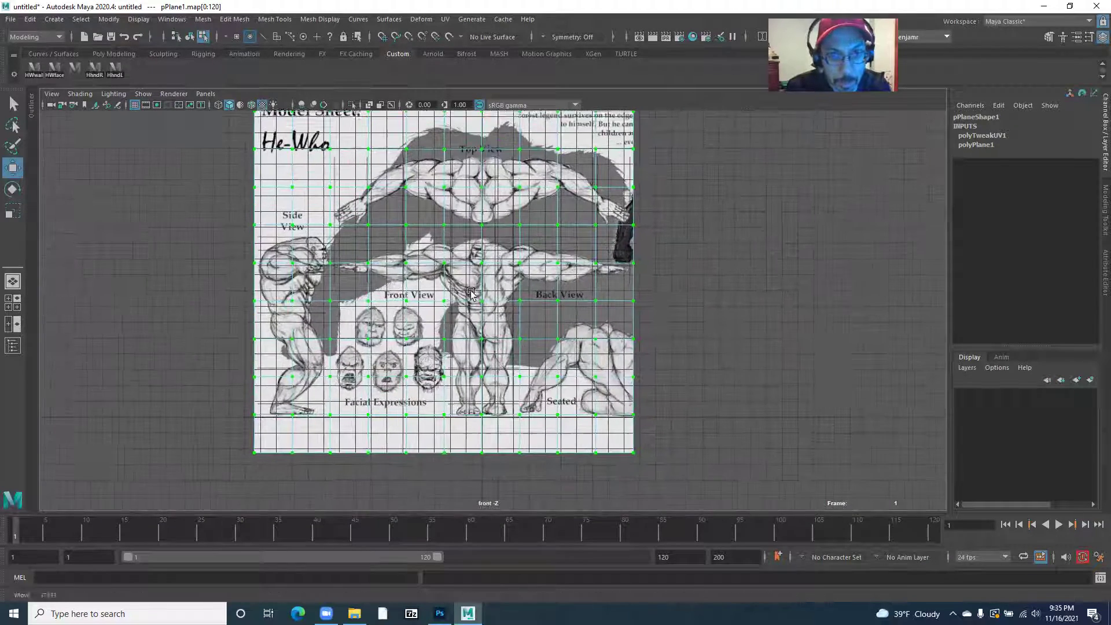
Step: Switch the plane to face selection and delete the row of faces below the figures' ground line
{"action": "right_click", "coordinate": [401, 286]}
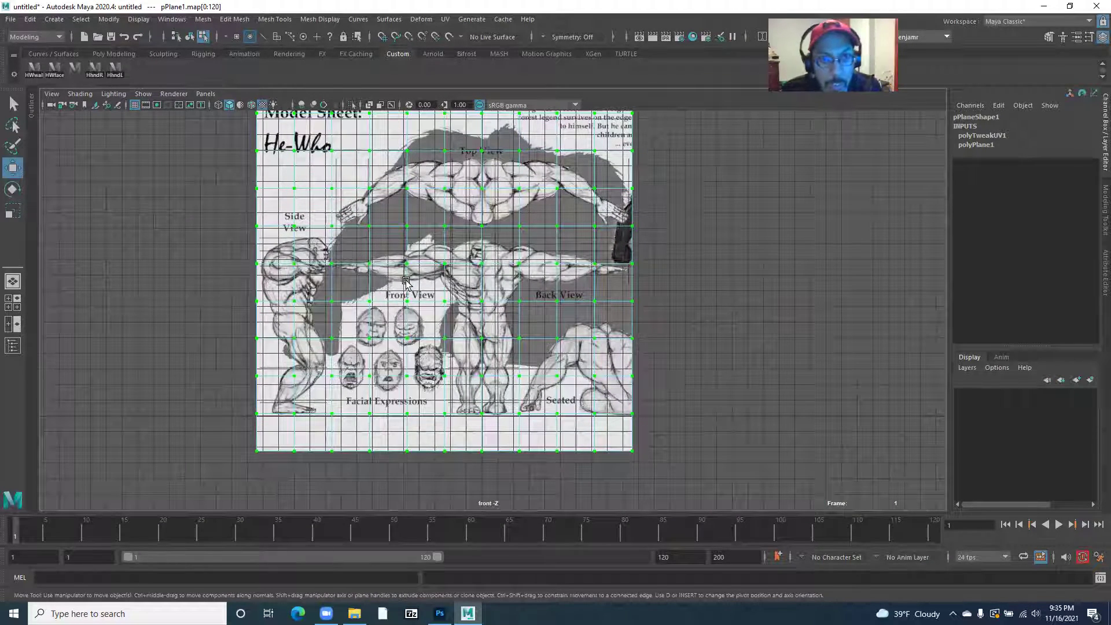
{"action": "right_click", "coordinate": [406, 283]}
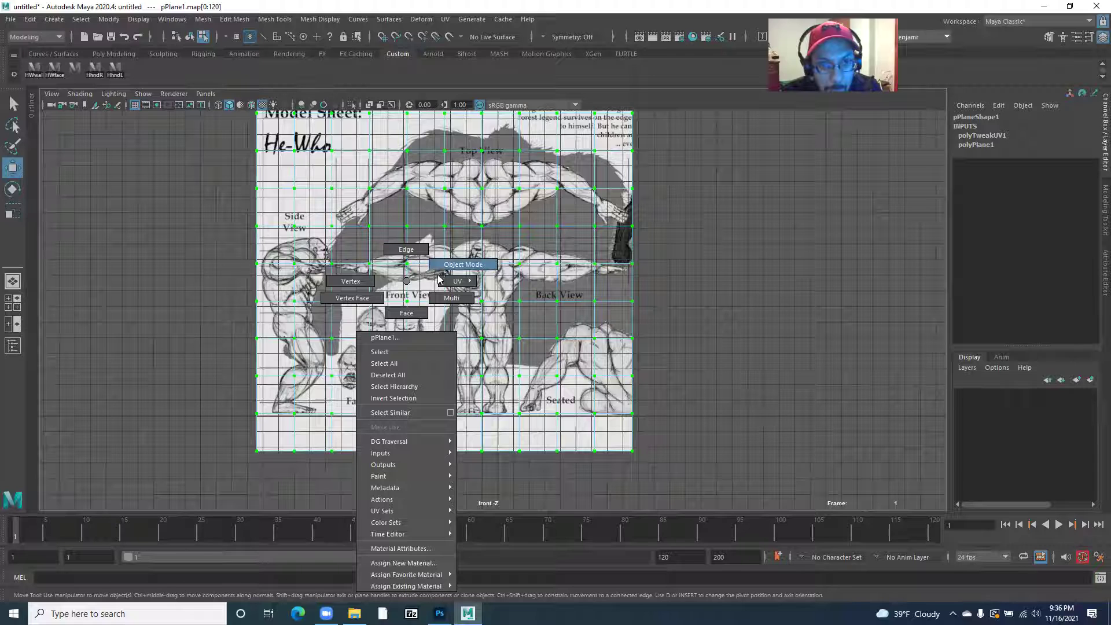
{"action": "left_click", "coordinate": [411, 313]}
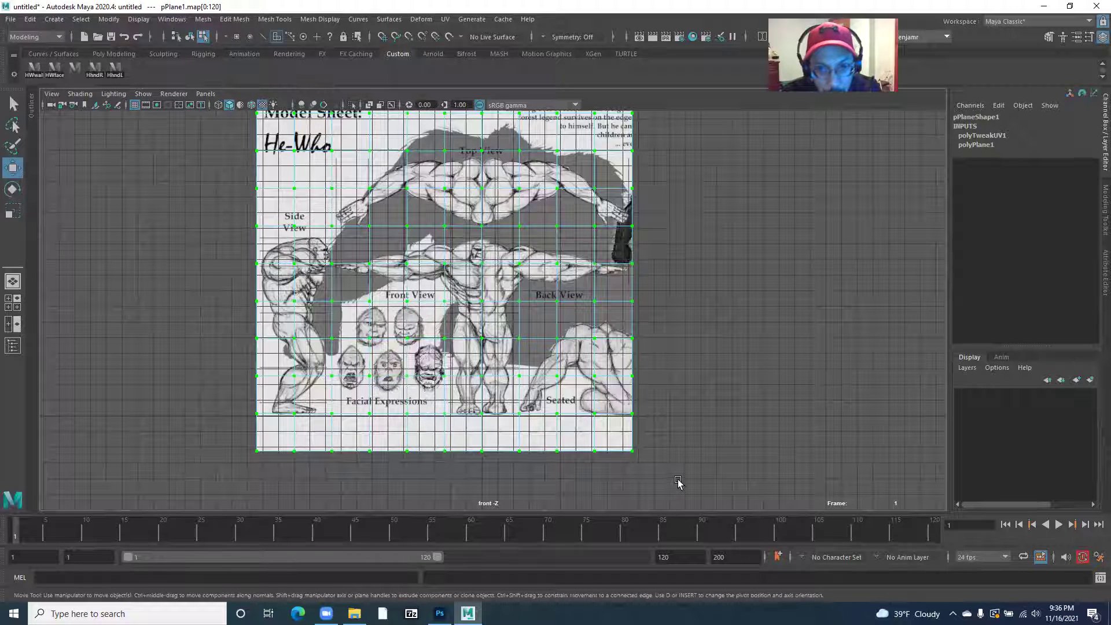
{"action": "left_click_drag", "start_coordinate": [674, 478], "coordinate": [217, 430]}
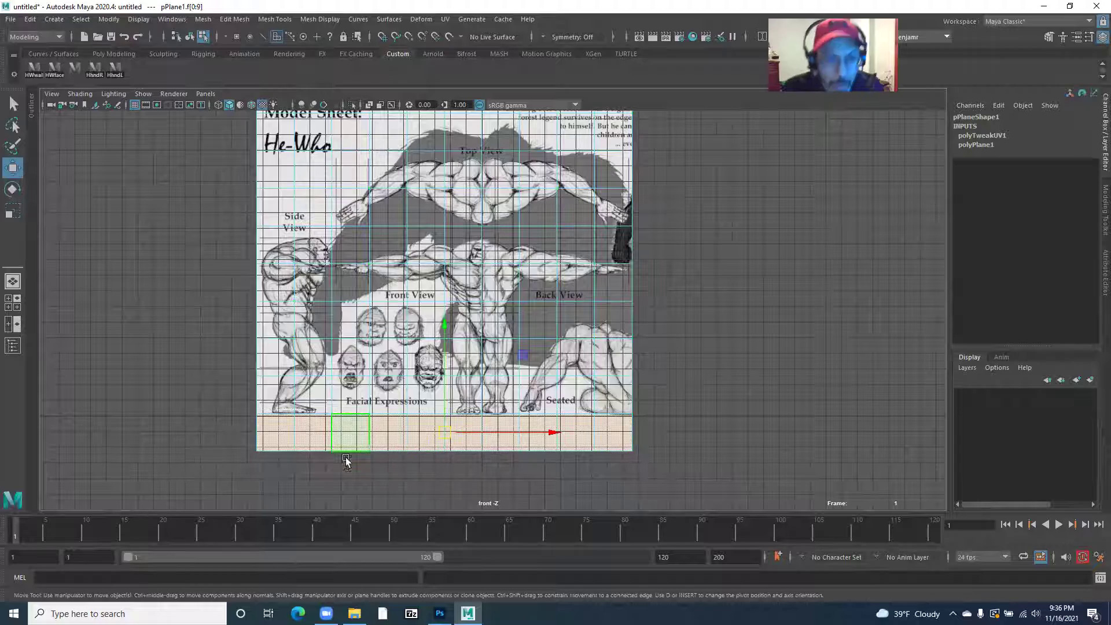
{"action": "left_click_drag", "start_coordinate": [269, 339], "coordinate": [292, 248]}
{"action": "left_click_drag", "start_coordinate": [292, 248], "coordinate": [611, 403]}
{"action": "left_click_drag", "start_coordinate": [321, 354], "coordinate": [494, 360]}
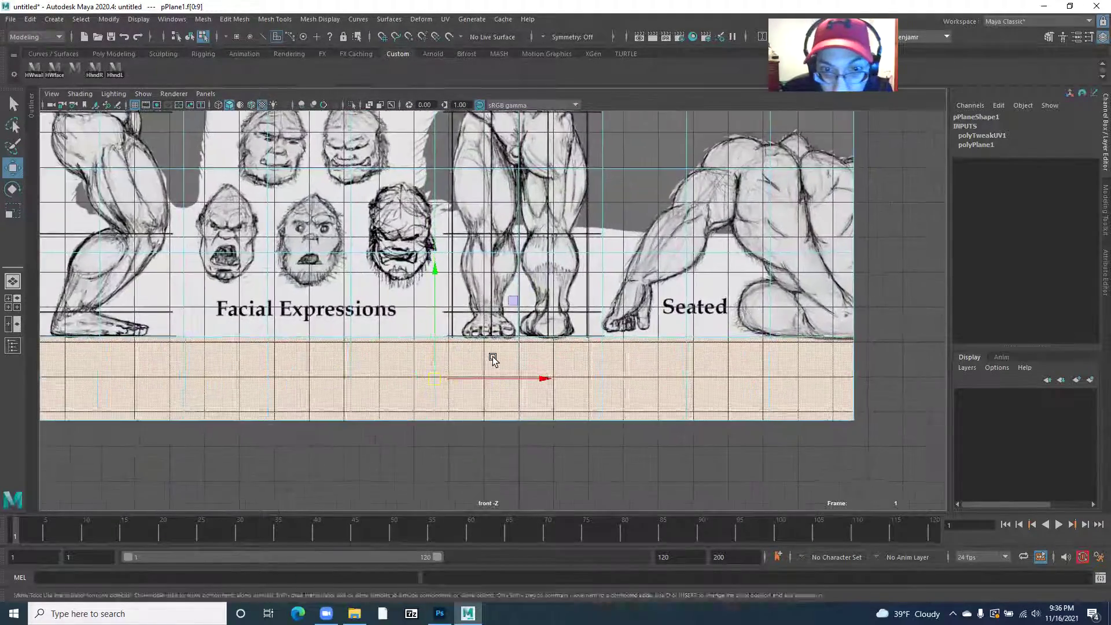
{"action": "left_click_drag", "start_coordinate": [263, 340], "coordinate": [484, 353]}
{"action": "left_click_drag", "start_coordinate": [240, 344], "coordinate": [300, 346]}
{"action": "left_click_drag", "start_coordinate": [472, 348], "coordinate": [357, 405]}
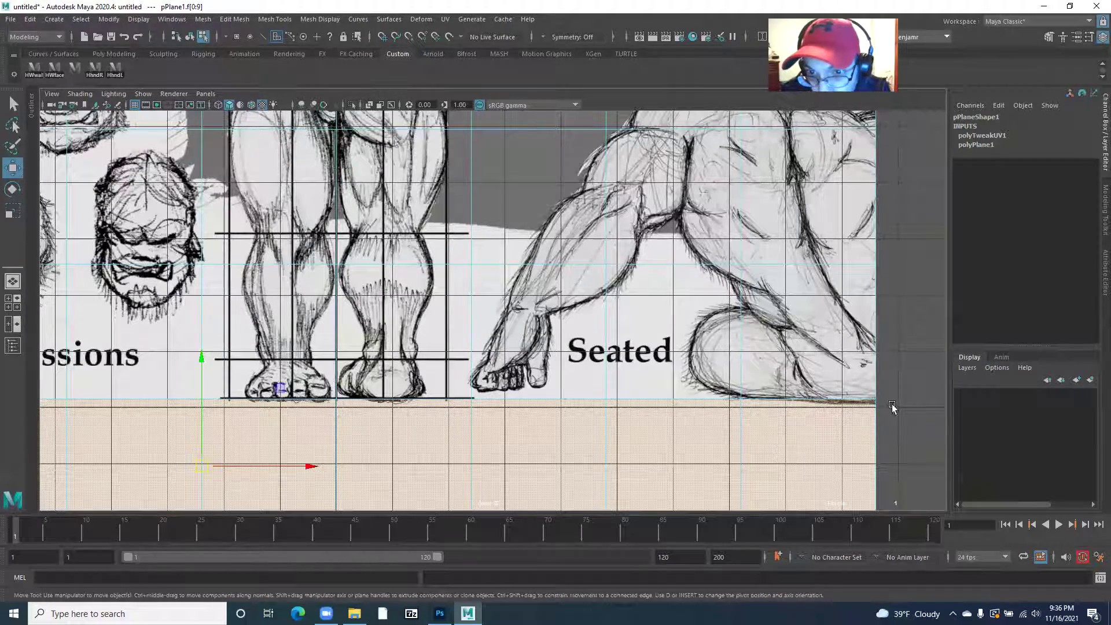
{"action": "left_click_drag", "start_coordinate": [746, 414], "coordinate": [491, 380]}
{"action": "key", "text": "Delete"}
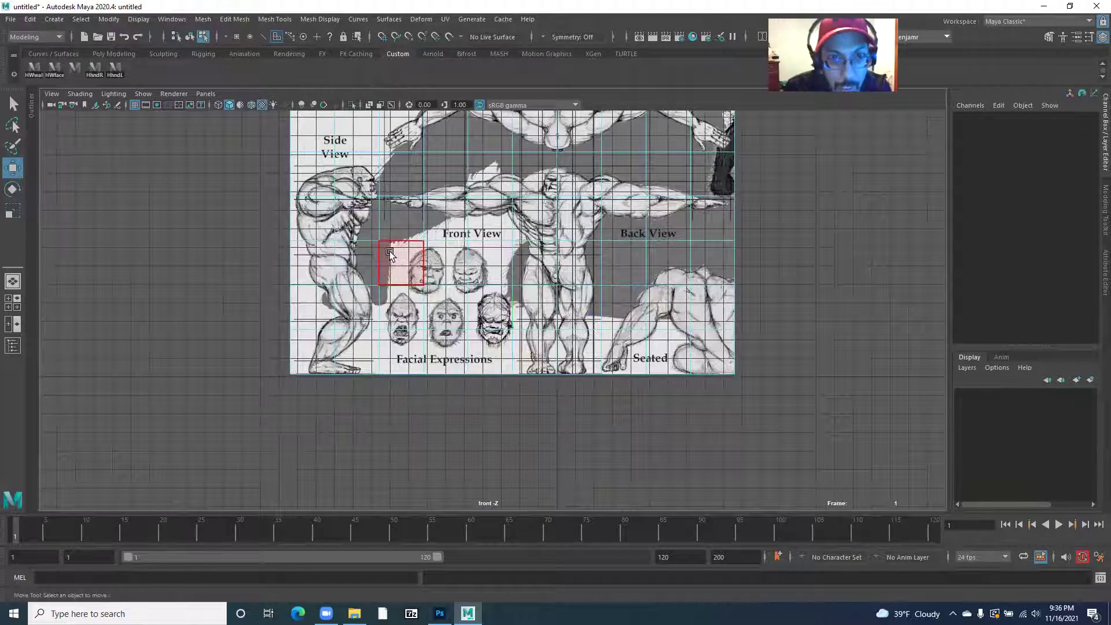
Step: Delete the plane's uppermost row of faces, which carries the Model Sheet title and the description text
{"action": "left_click_drag", "start_coordinate": [390, 252], "coordinate": [380, 459]}
{"action": "left_click_drag", "start_coordinate": [212, 150], "coordinate": [834, 262]}
{"action": "scroll", "coordinate": [343, 288], "scroll_direction": "up", "scroll_amount": 5}
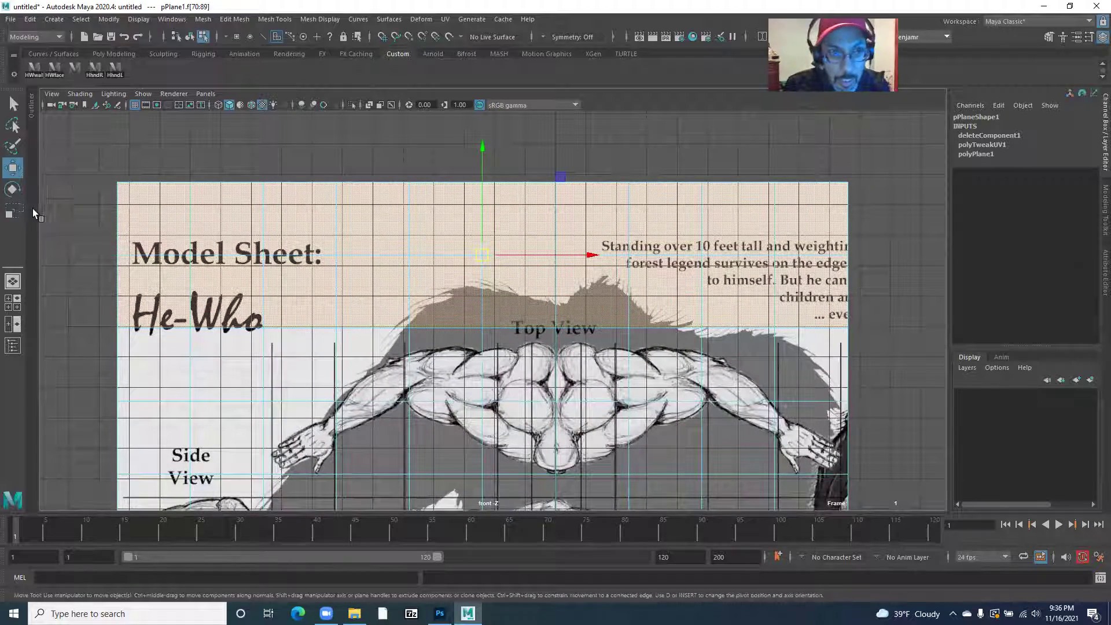
{"action": "left_click", "coordinate": [61, 146]}
{"action": "left_click_drag", "start_coordinate": [62, 145], "coordinate": [906, 309]}
{"action": "key", "text": "Delete"}
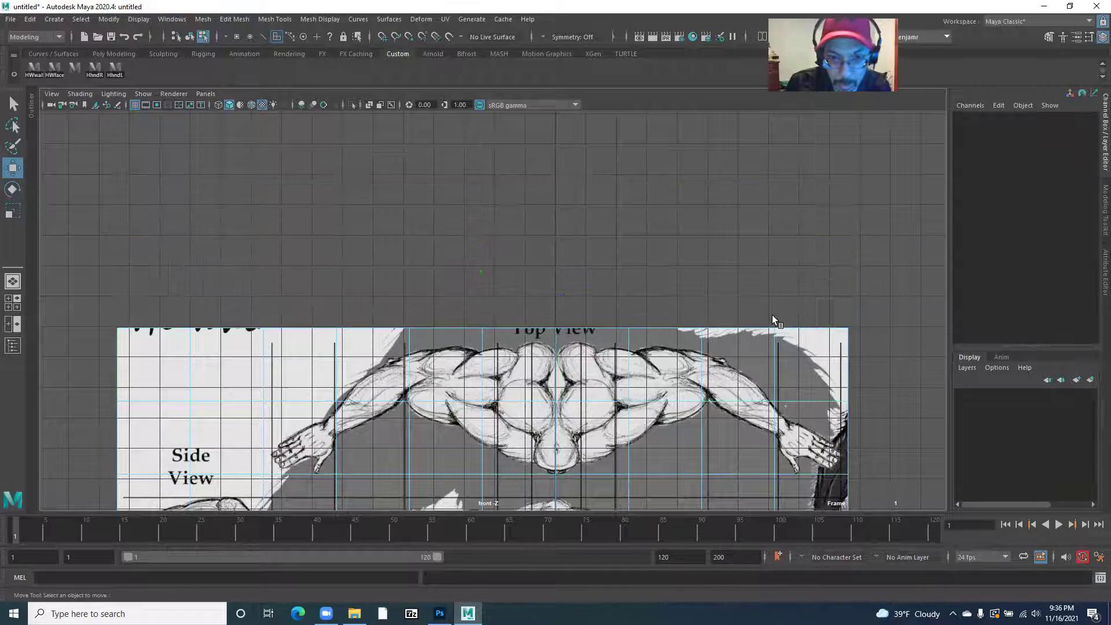
Step: Delete the block of four blank faces above the side-view figure
{"action": "left_click_drag", "start_coordinate": [305, 400], "coordinate": [347, 237]}
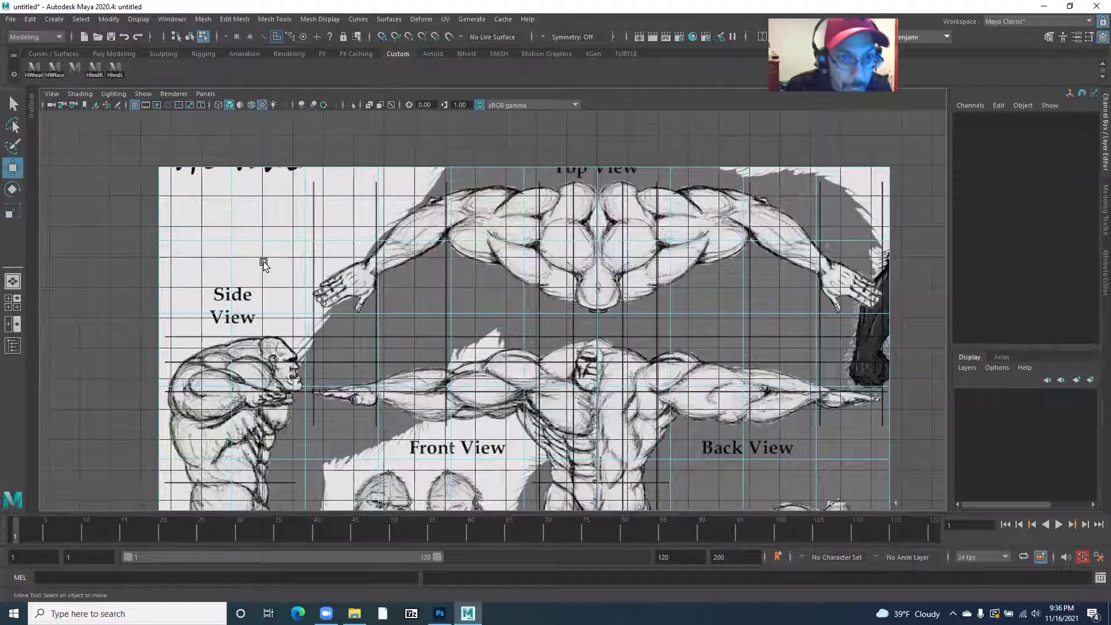
{"action": "left_click_drag", "start_coordinate": [263, 263], "coordinate": [325, 282]}
{"action": "left_click_drag", "start_coordinate": [200, 171], "coordinate": [361, 327]}
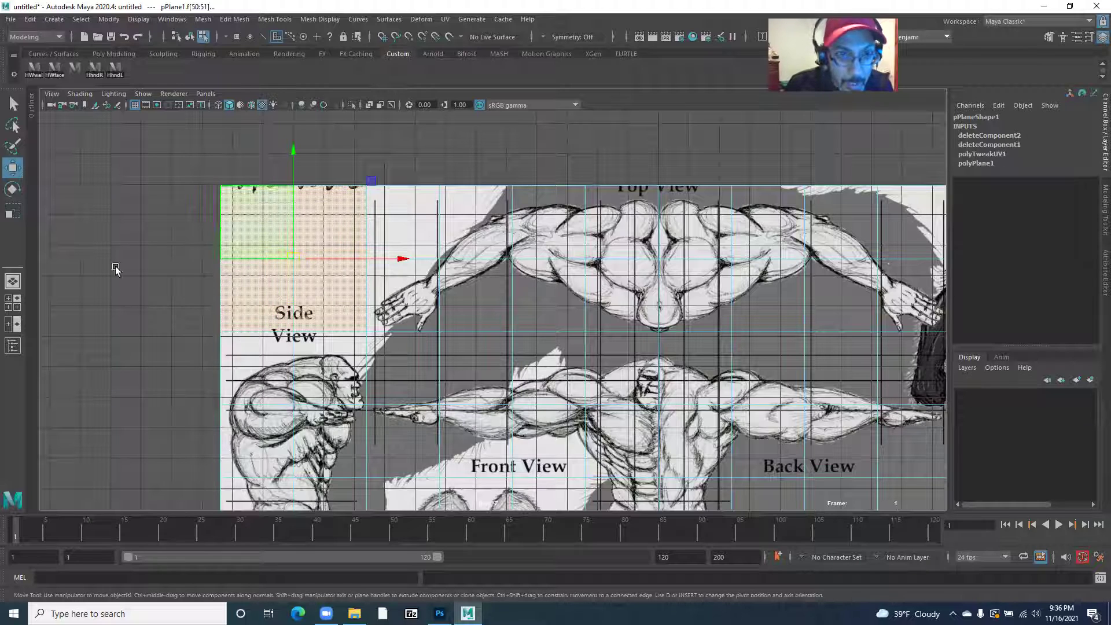
{"action": "key", "text": "Delete"}
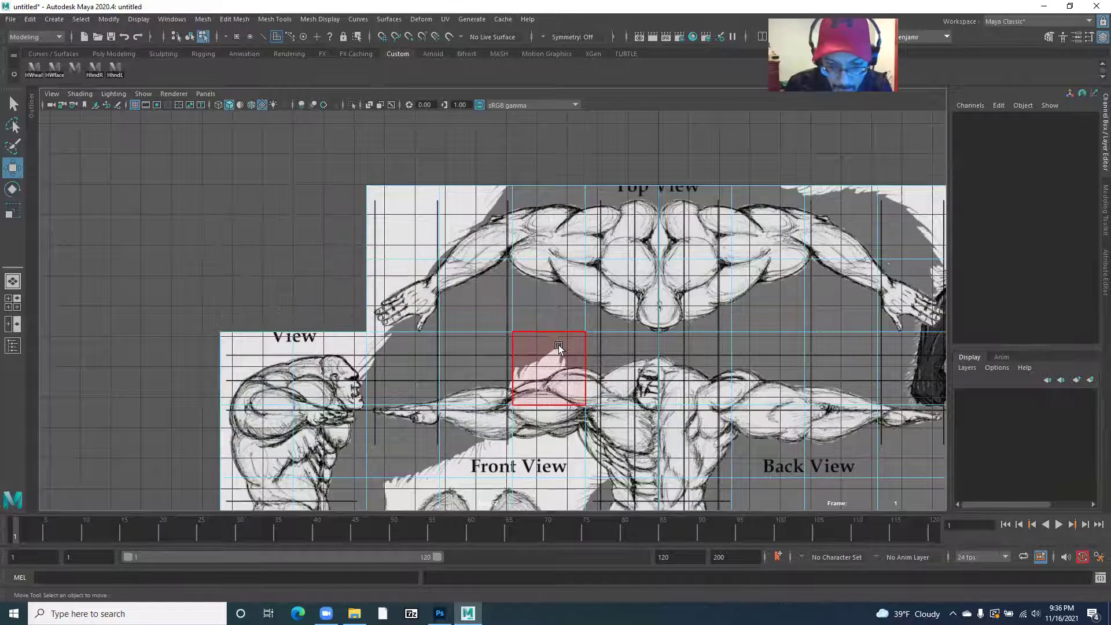
Step: Delete the two outer corner faces above the hands of the Top View drawing
{"action": "left_click_drag", "start_coordinate": [532, 358], "coordinate": [135, 396]}
{"action": "left_click", "coordinate": [502, 259]}
{"action": "left_click_drag", "start_coordinate": [440, 270], "coordinate": [645, 283]}
{"action": "left_click", "coordinate": [171, 281], "text": "shift"}
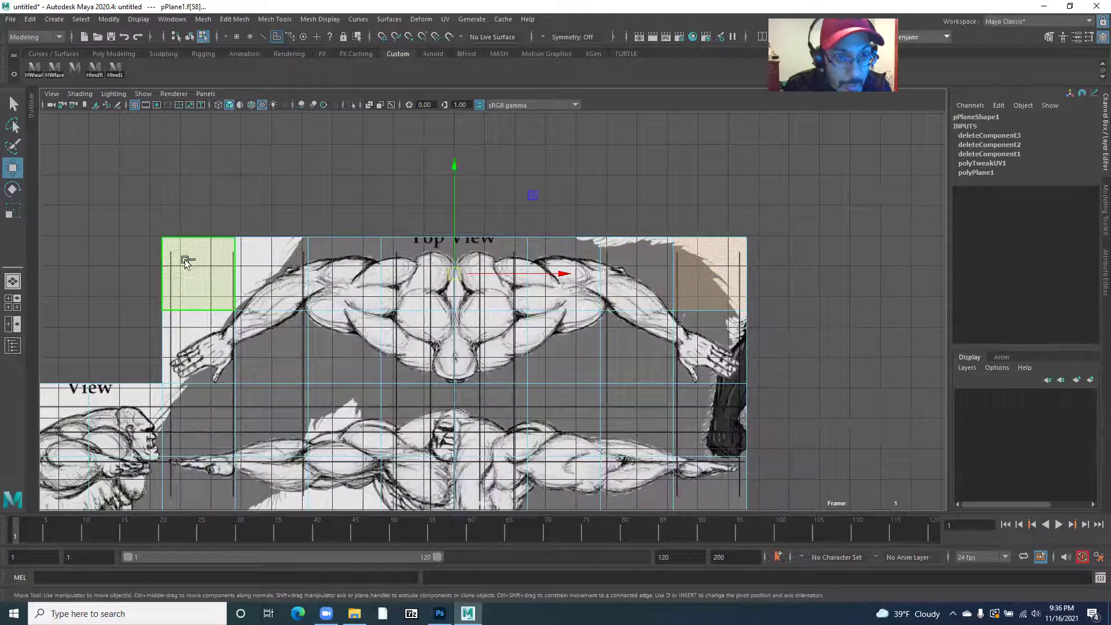
{"action": "key", "text": "Delete"}
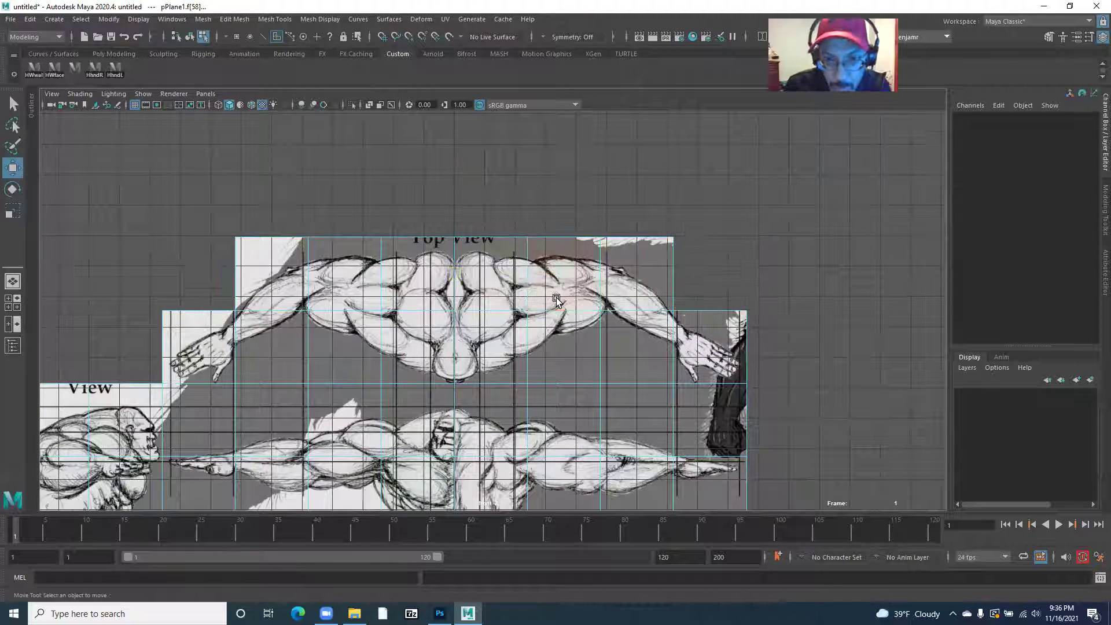
Step: Delete the block of faces carrying the Seated figure beneath the Back View label
{"action": "left_click_drag", "start_coordinate": [403, 389], "coordinate": [476, 181]}
{"action": "left_click_drag", "start_coordinate": [445, 271], "coordinate": [416, 181]}
{"action": "scroll", "coordinate": [539, 270], "scroll_direction": "down", "scroll_amount": 1}
{"action": "left_click_drag", "start_coordinate": [539, 271], "coordinate": [747, 457]}
{"action": "scroll", "coordinate": [456, 239], "scroll_direction": "down", "scroll_amount": 1}
{"action": "left_click_drag", "start_coordinate": [443, 296], "coordinate": [452, 351]}
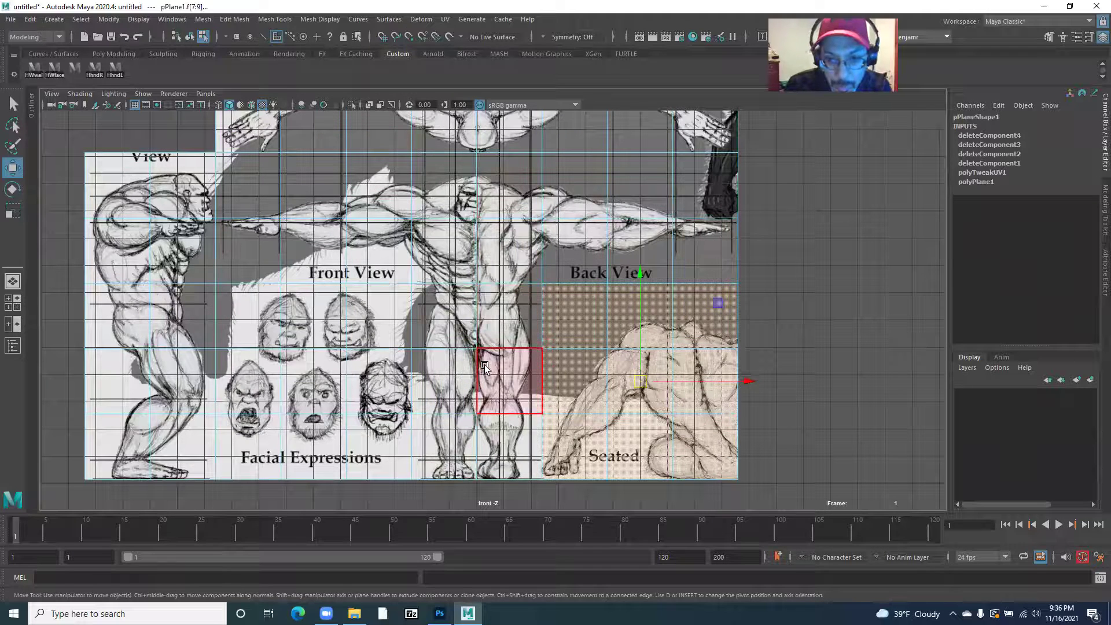
{"action": "key", "text": "Delete"}
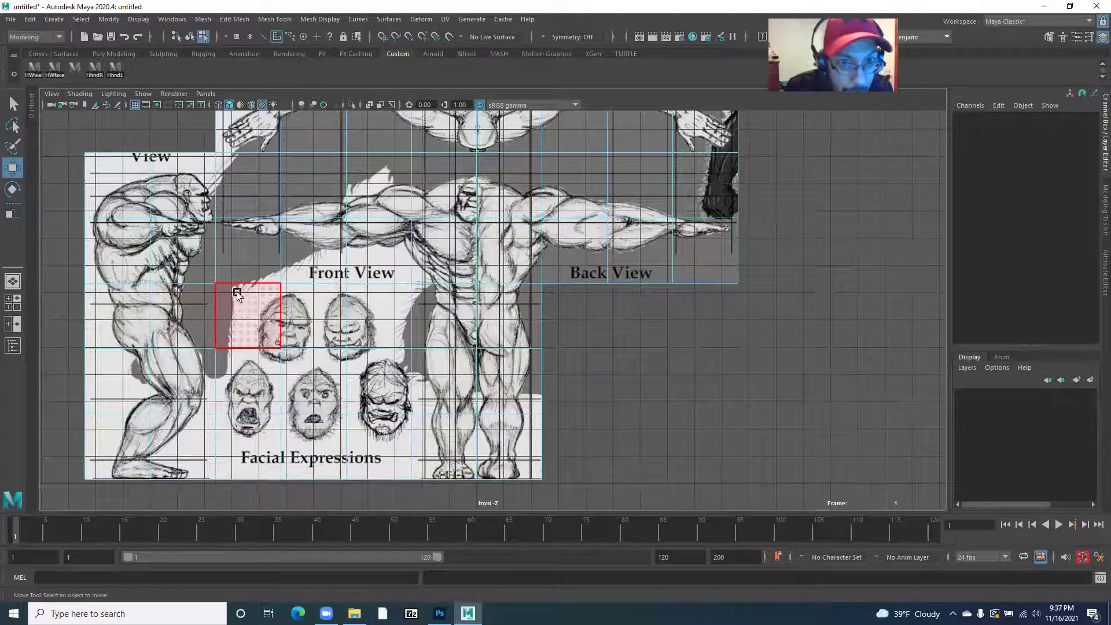
Step: Delete the block of faces carrying the Facial Expressions heads between the side-view and front-view figures
{"action": "left_click_drag", "start_coordinate": [261, 334], "coordinate": [292, 292]}
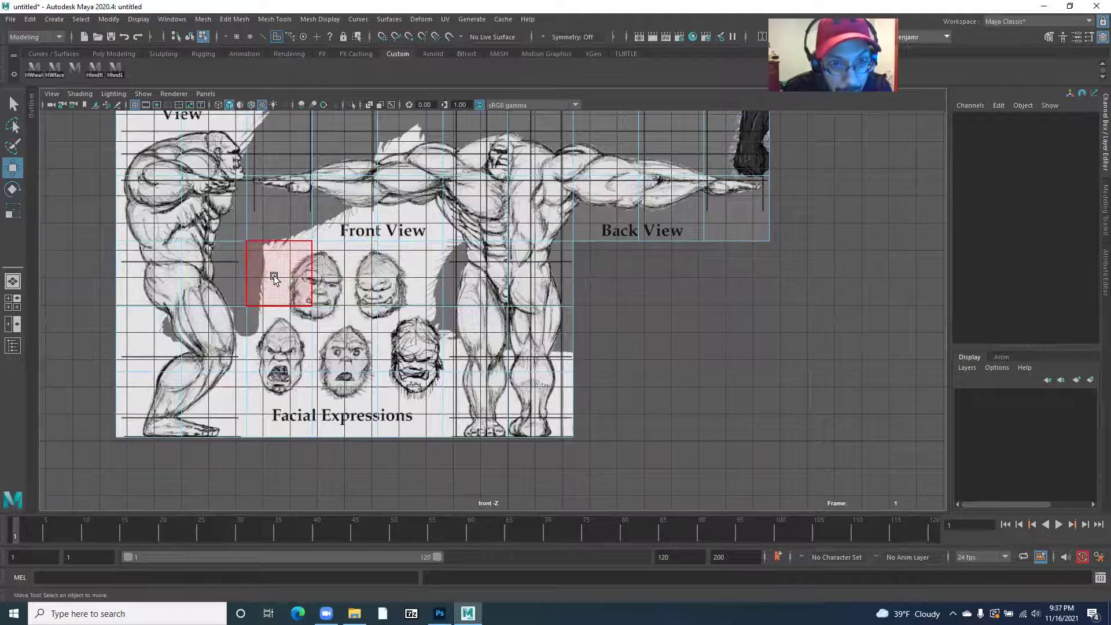
{"action": "left_click", "coordinate": [414, 434]}
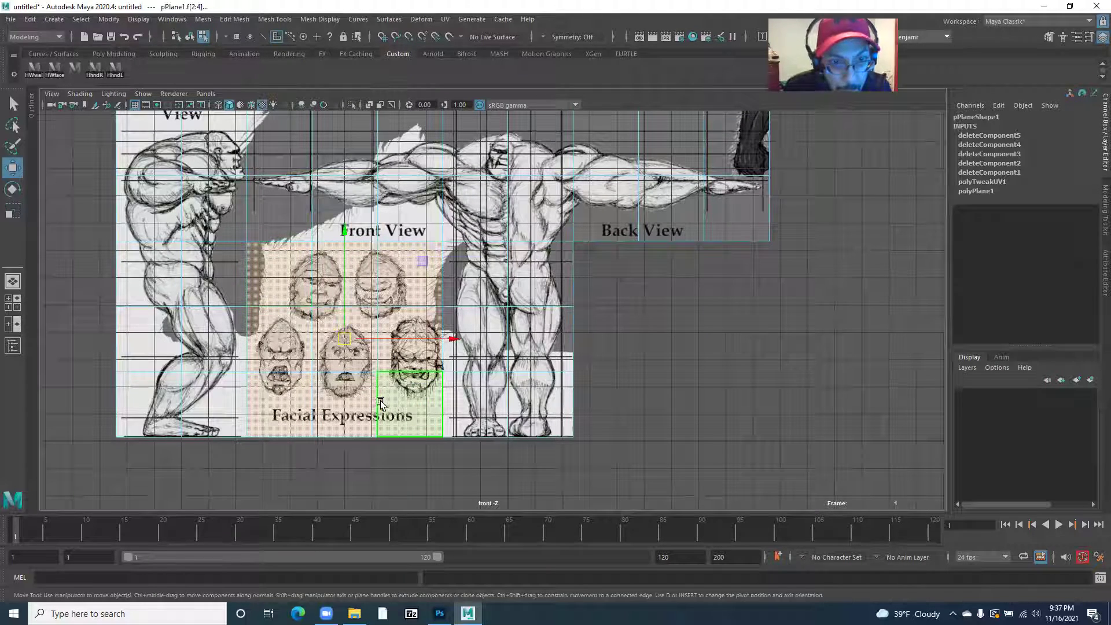
{"action": "key", "text": "Delete"}
Step: Return the plane to object mode and switch from the front view to the perspective view
{"action": "scroll", "coordinate": [315, 310], "scroll_direction": "down", "scroll_amount": 3}
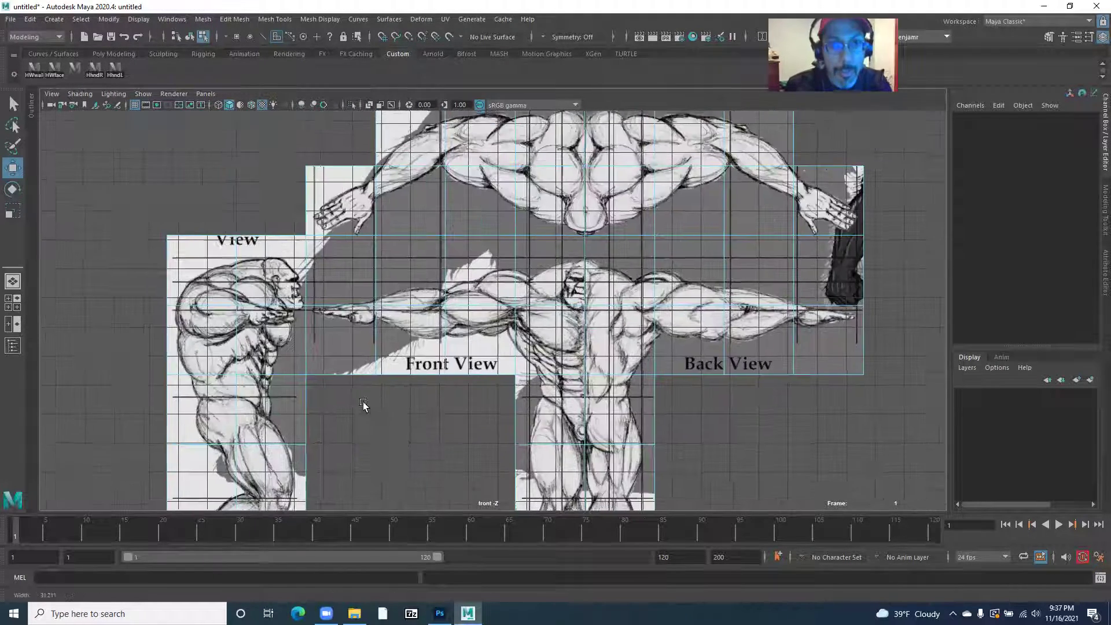
{"action": "scroll", "coordinate": [202, 398], "scroll_direction": "down", "scroll_amount": 2}
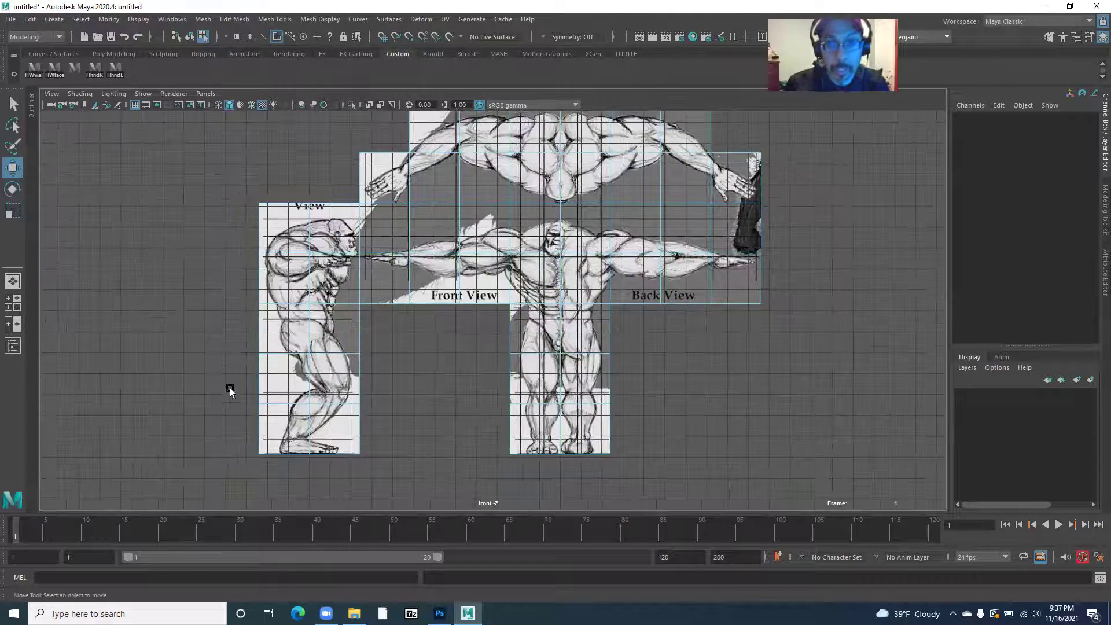
{"action": "scroll", "coordinate": [307, 277], "scroll_direction": "down", "scroll_amount": 2}
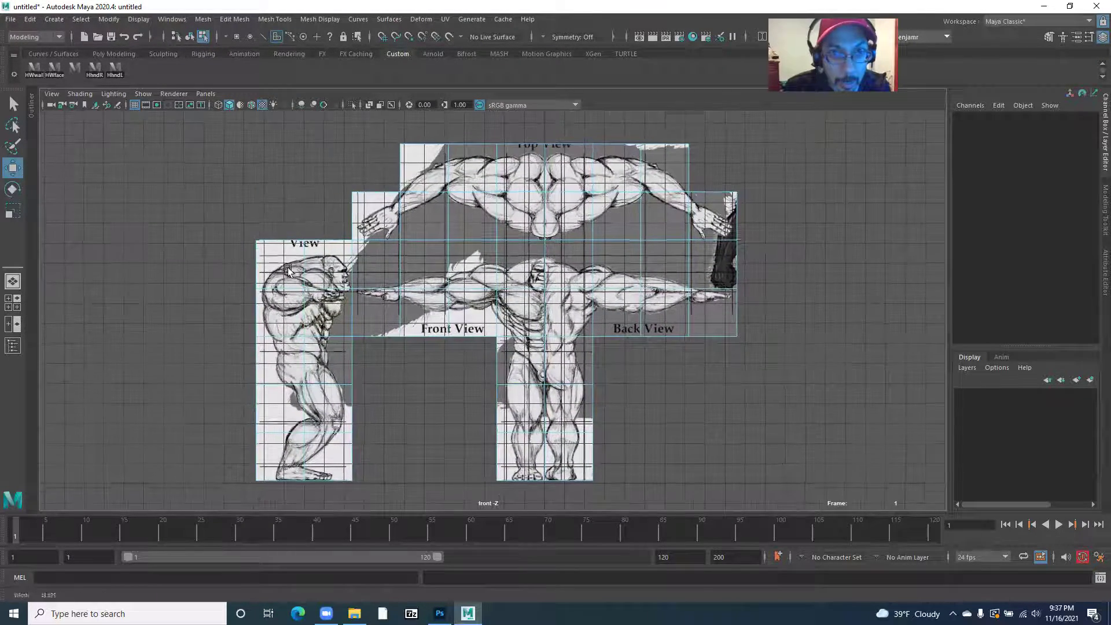
{"action": "right_click", "coordinate": [394, 273]}
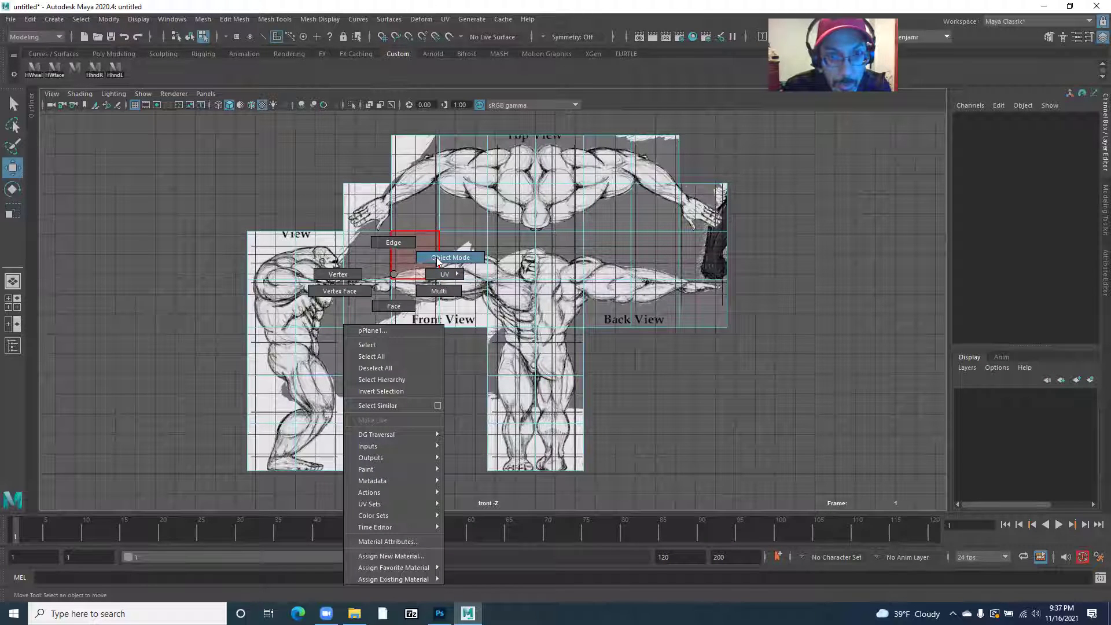
{"action": "left_click", "coordinate": [437, 258]}
{"action": "key", "text": "space"}
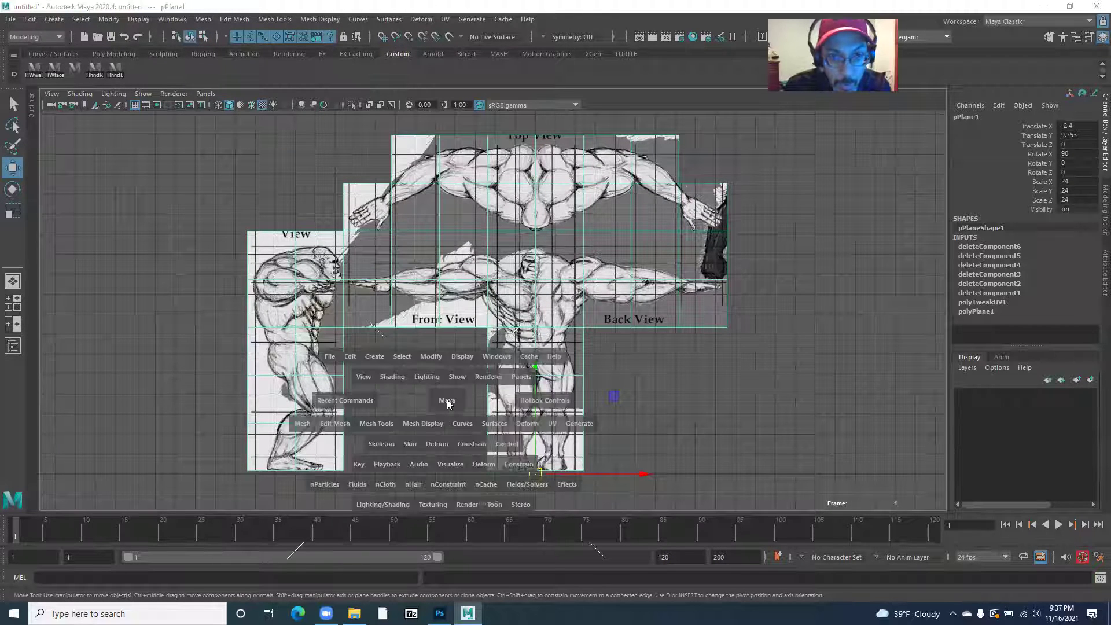
{"action": "key", "text": "space"}
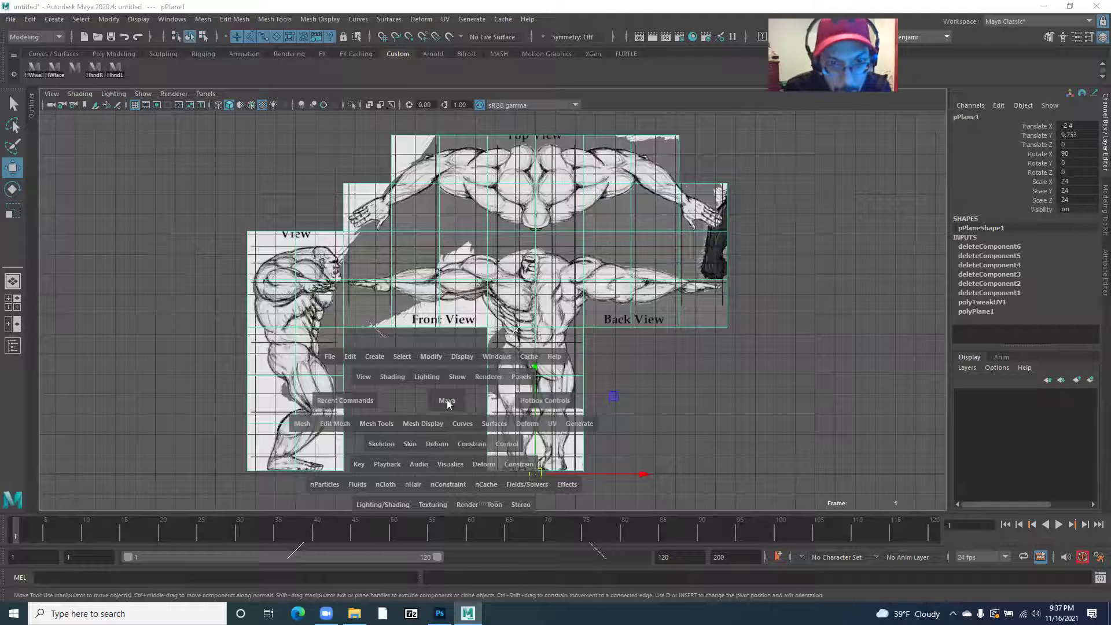
{"action": "left_click", "coordinate": [448, 400]}
{"action": "left_click_drag", "start_coordinate": [448, 403], "coordinate": [441, 372]}
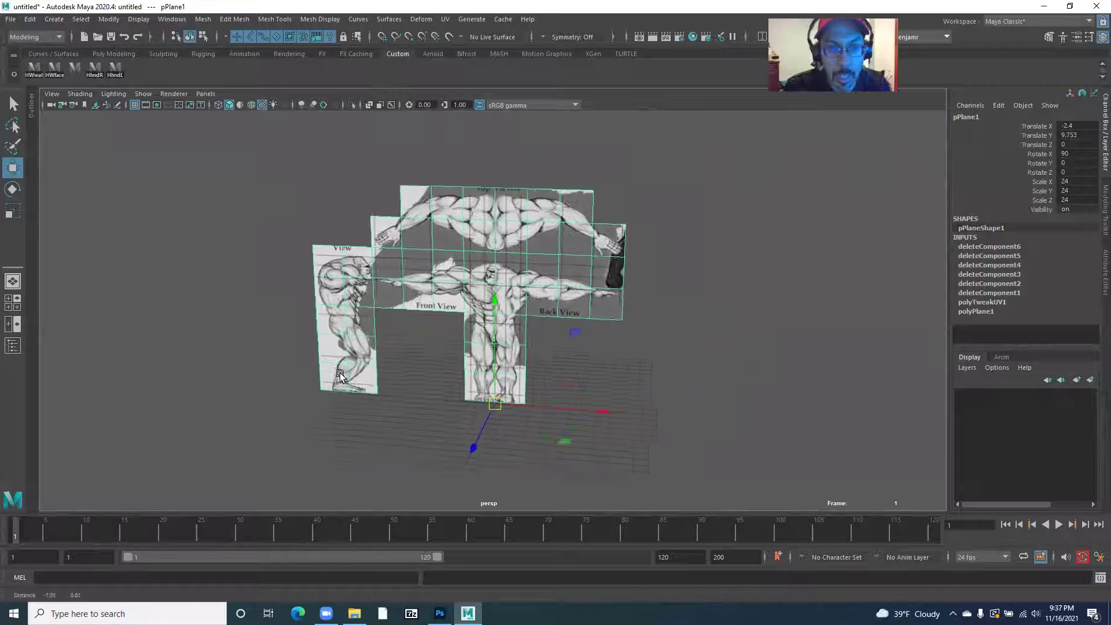
Step: Extract the faces of the side-view figure from the sheet plane as a separate piece
{"action": "scroll", "coordinate": [335, 325], "scroll_direction": "up", "scroll_amount": 4}
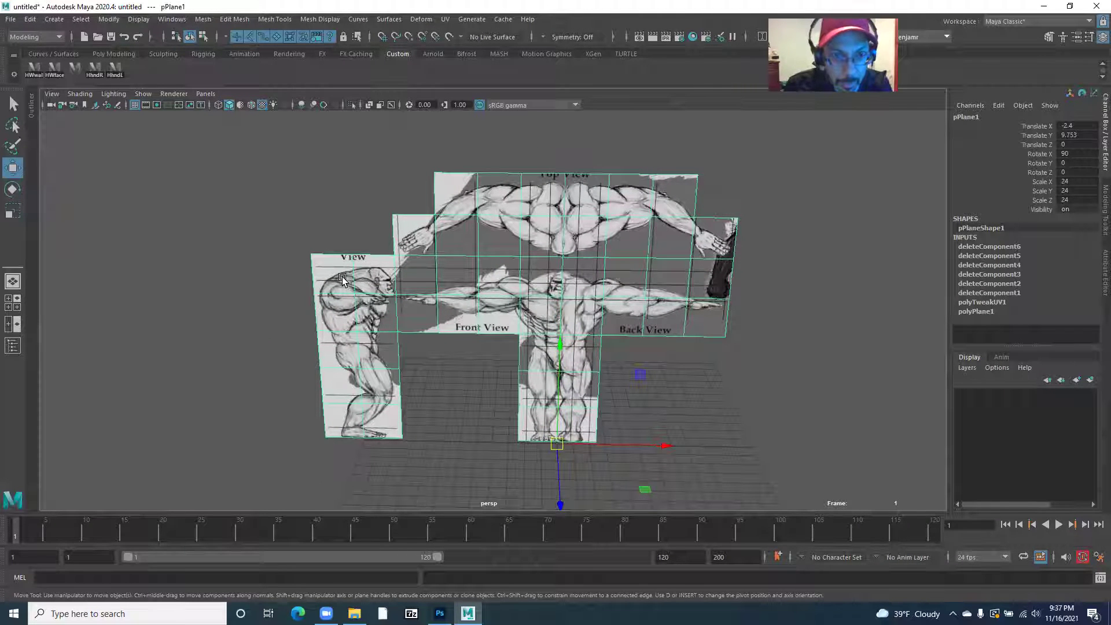
{"action": "left_click_drag", "start_coordinate": [246, 222], "coordinate": [370, 431]}
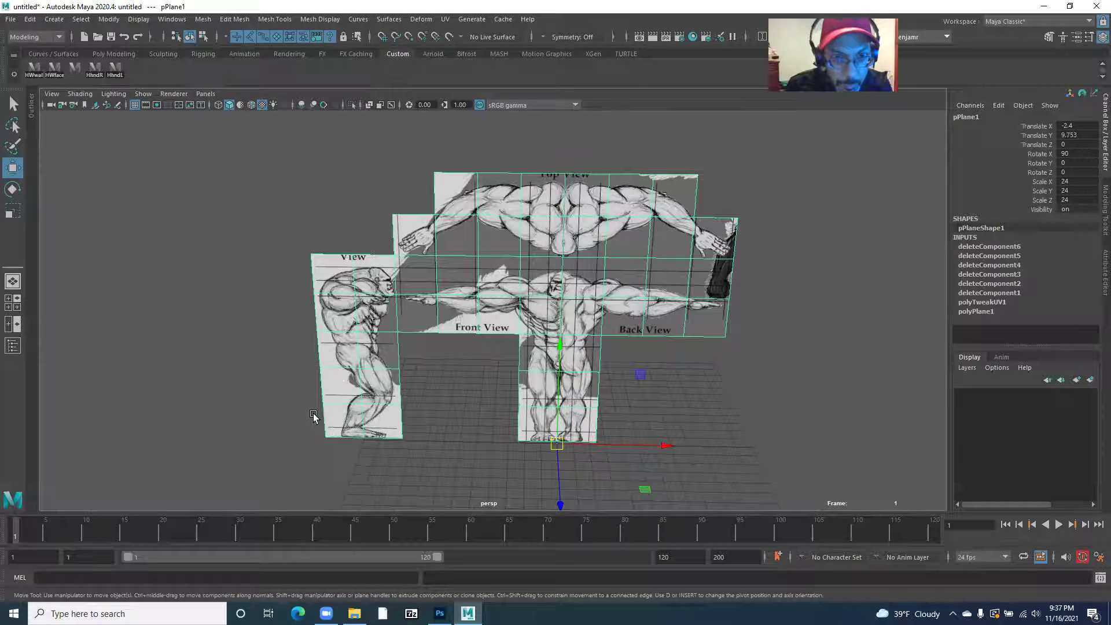
{"action": "right_click", "coordinate": [350, 309]}
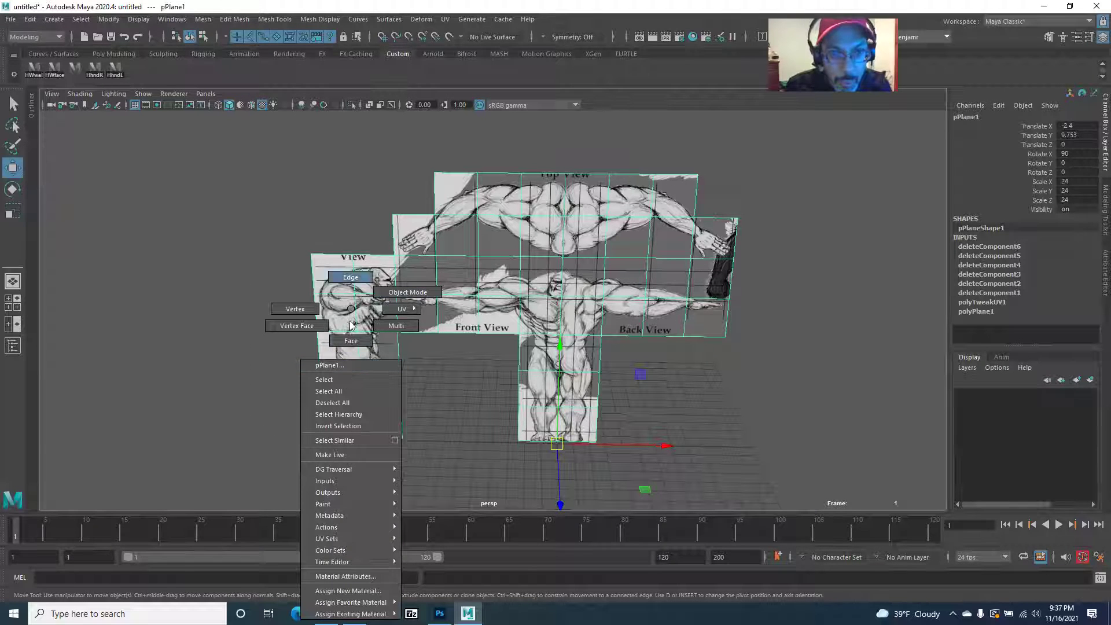
{"action": "left_click", "coordinate": [351, 340]}
{"action": "left_click_drag", "start_coordinate": [281, 228], "coordinate": [374, 454]}
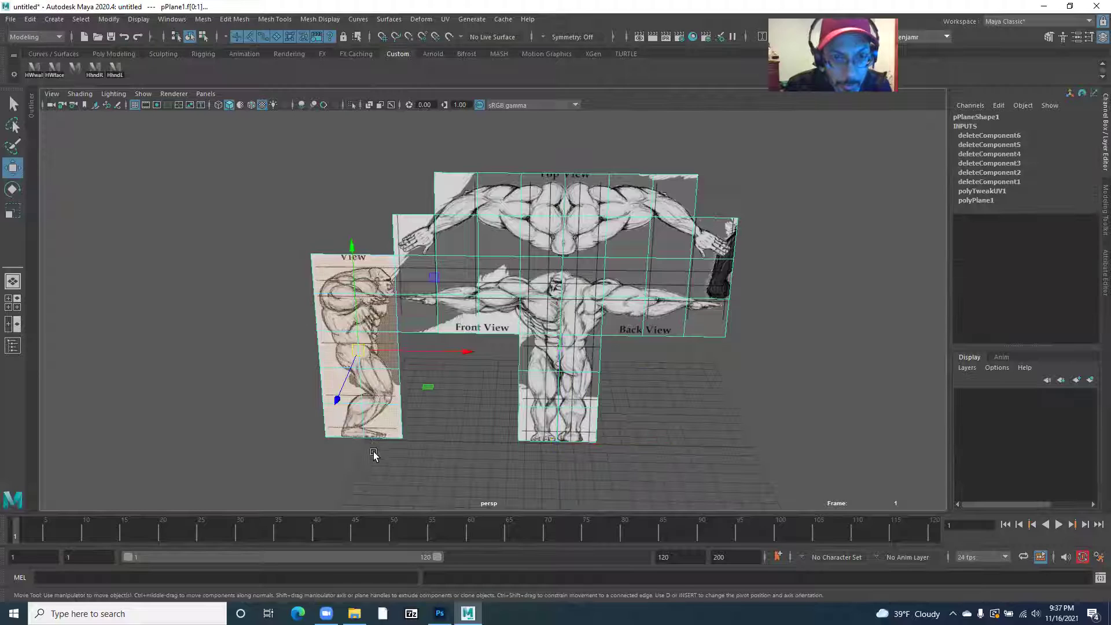
{"action": "left_click", "coordinate": [229, 21]}
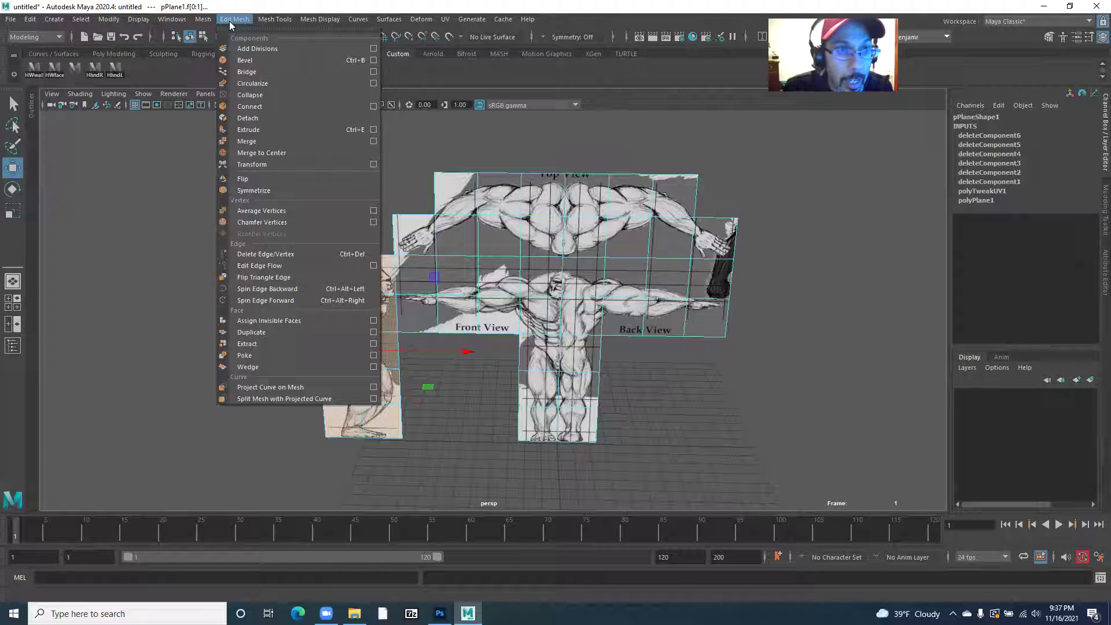
{"action": "left_click", "coordinate": [266, 343]}
{"action": "left_click", "coordinate": [253, 215]}
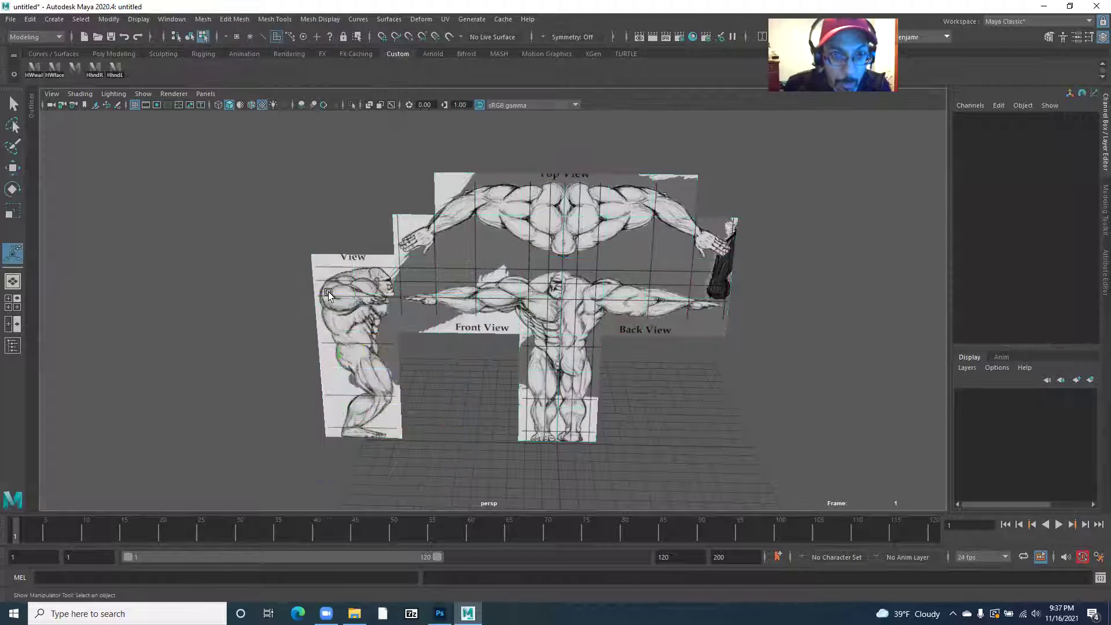
Step: Check that the side-view piece selects independently of the remaining sheet, and return it to object mode
{"action": "left_click", "coordinate": [330, 296]}
{"action": "left_click", "coordinate": [458, 298]}
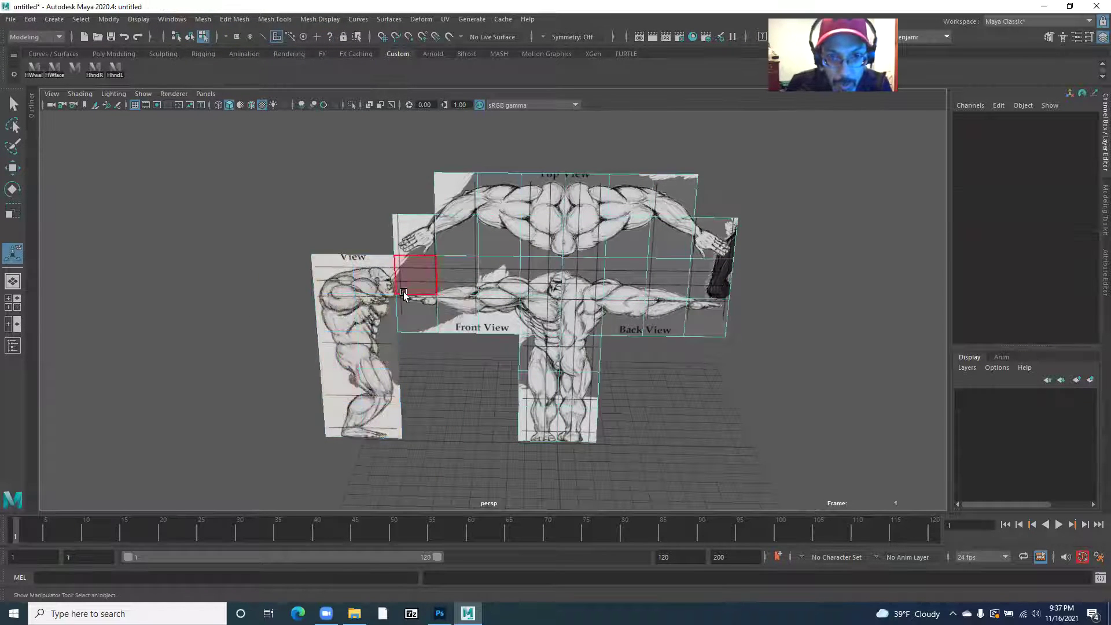
{"action": "left_click_drag", "start_coordinate": [294, 323], "coordinate": [290, 294], "text": "alt"}
{"action": "left_click", "coordinate": [371, 314]}
{"action": "left_click_drag", "start_coordinate": [326, 342], "coordinate": [313, 342], "text": "alt"}
{"action": "left_click", "coordinate": [327, 339]}
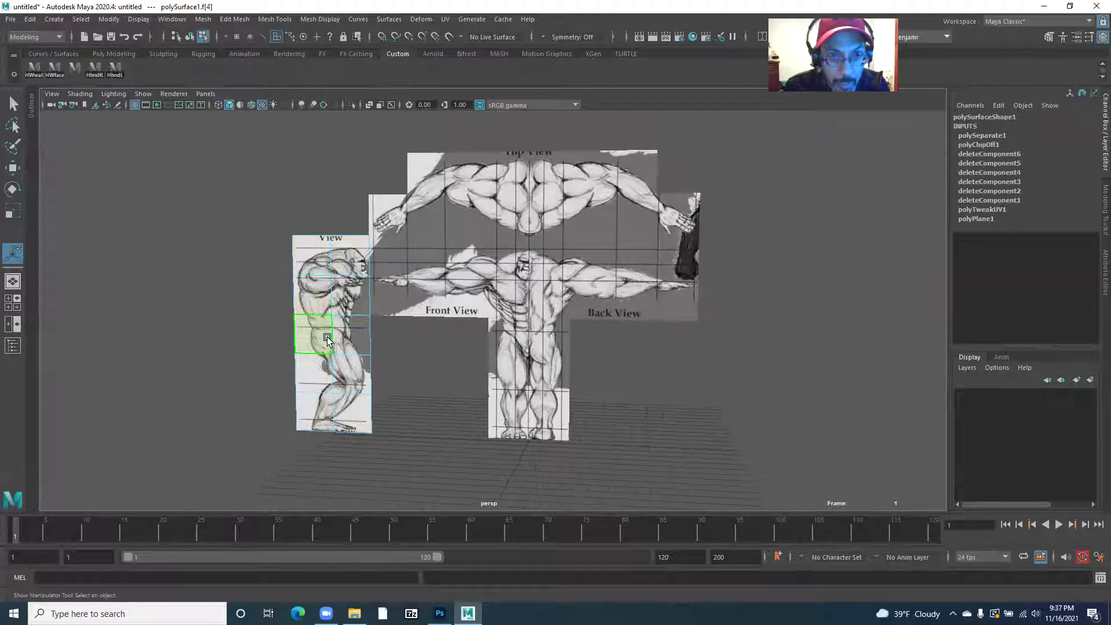
{"action": "right_click", "coordinate": [352, 304]}
{"action": "left_click", "coordinate": [405, 289]}
Step: Extract the two upper rows of faces carrying the Top View drawing from the remaining sheet
{"action": "left_click", "coordinate": [182, 318]}
{"action": "left_click", "coordinate": [435, 295]}
{"action": "left_click_drag", "start_coordinate": [435, 295], "coordinate": [412, 315]}
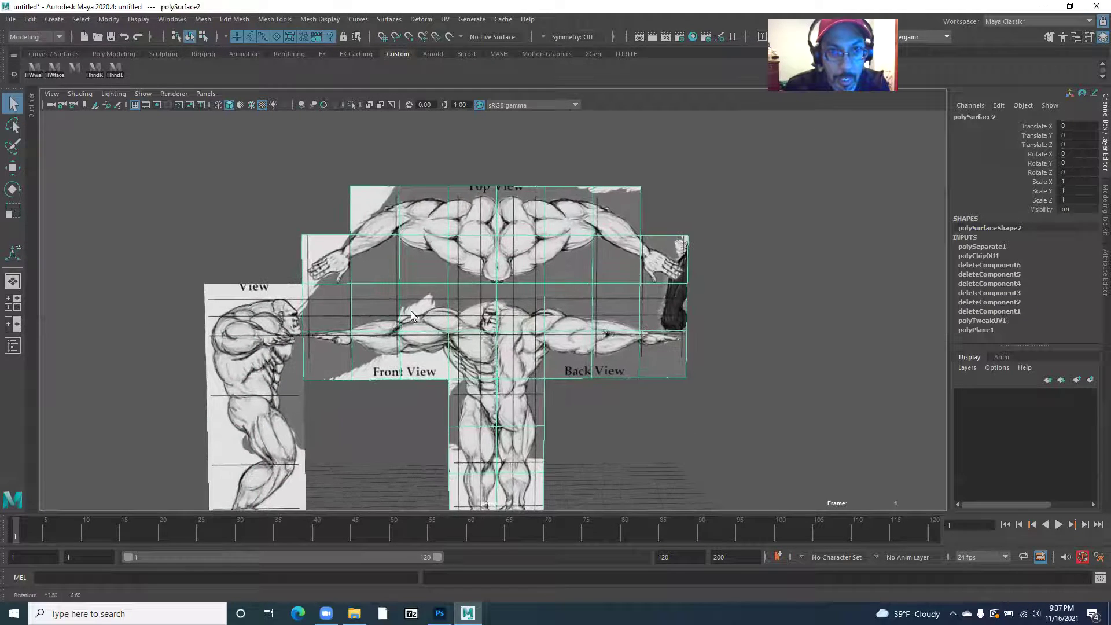
{"action": "left_click_drag", "start_coordinate": [410, 258], "coordinate": [412, 260]}
{"action": "right_click", "coordinate": [321, 257]}
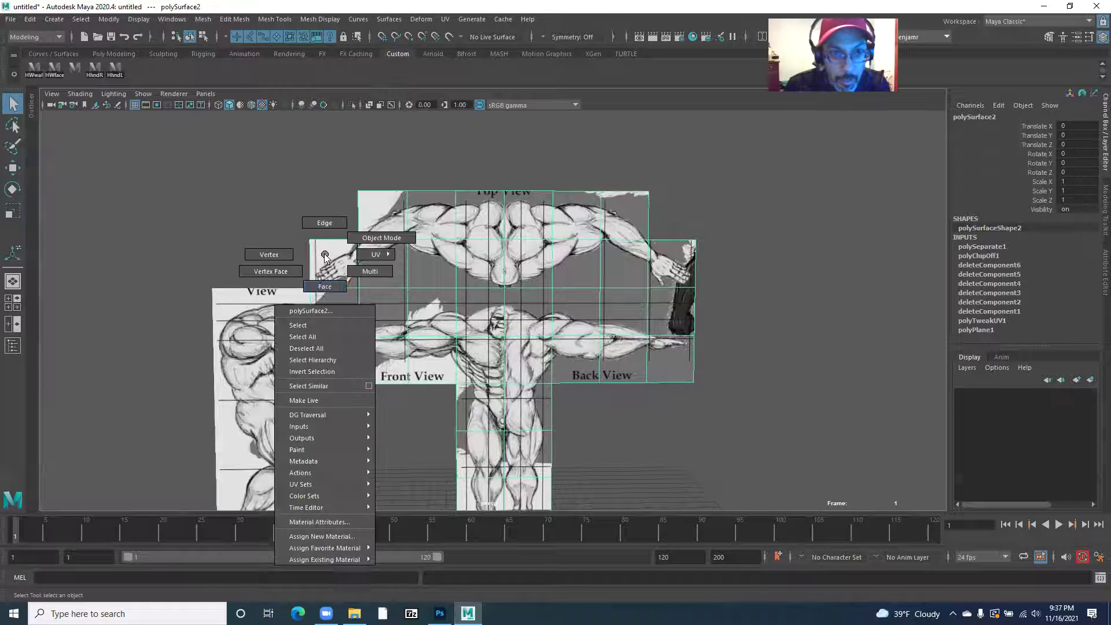
{"action": "left_click", "coordinate": [248, 151]}
{"action": "left_click_drag", "start_coordinate": [249, 152], "coordinate": [769, 269]}
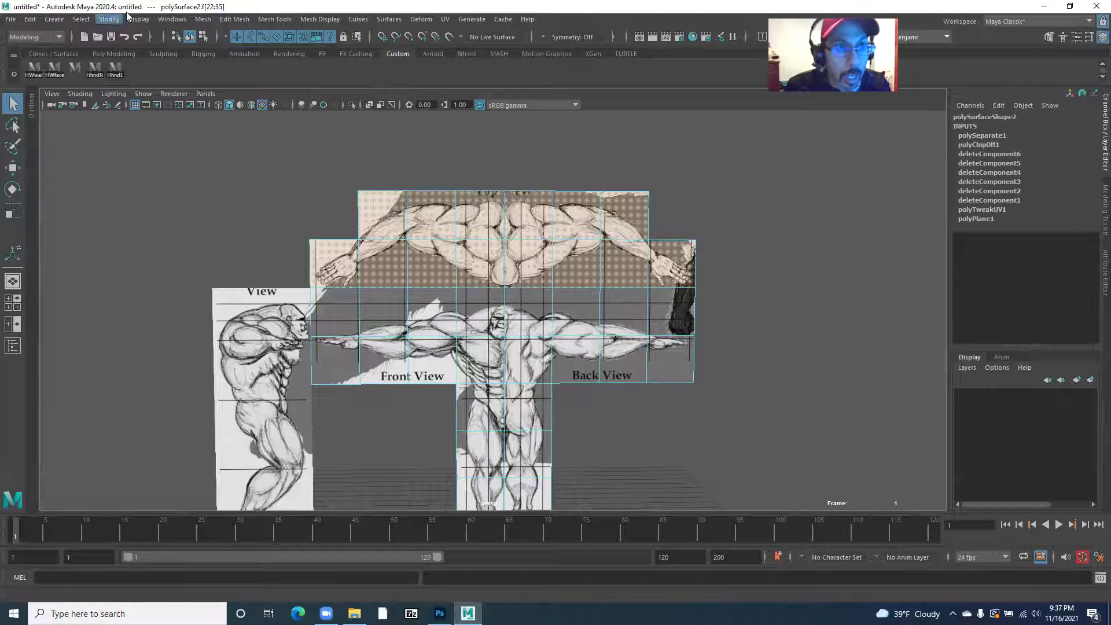
{"action": "left_click", "coordinate": [234, 19]}
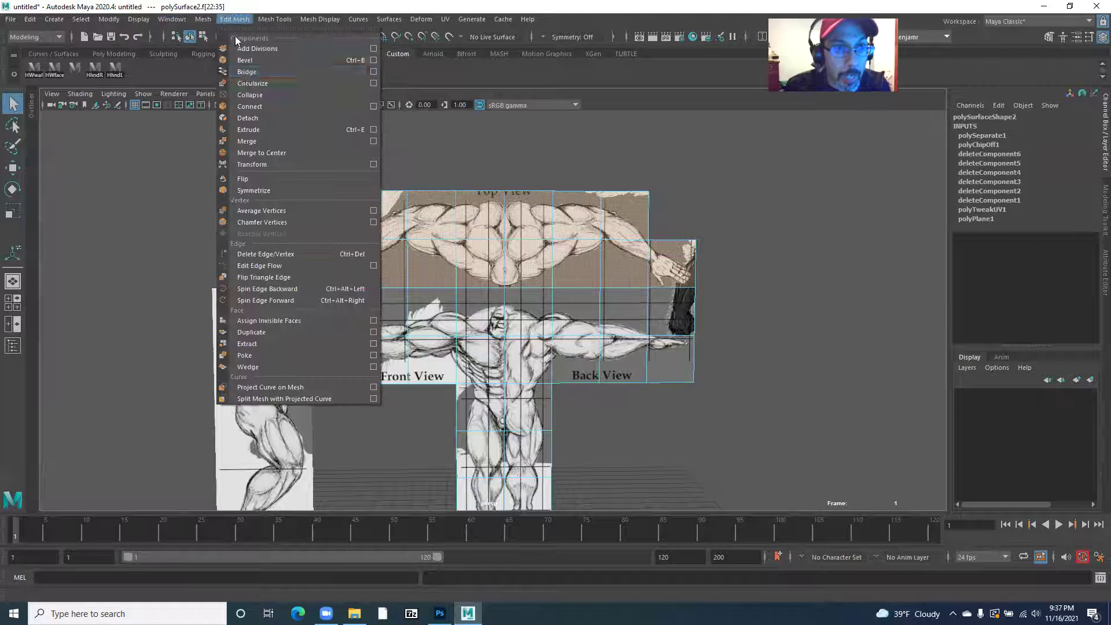
{"action": "left_click", "coordinate": [260, 344]}
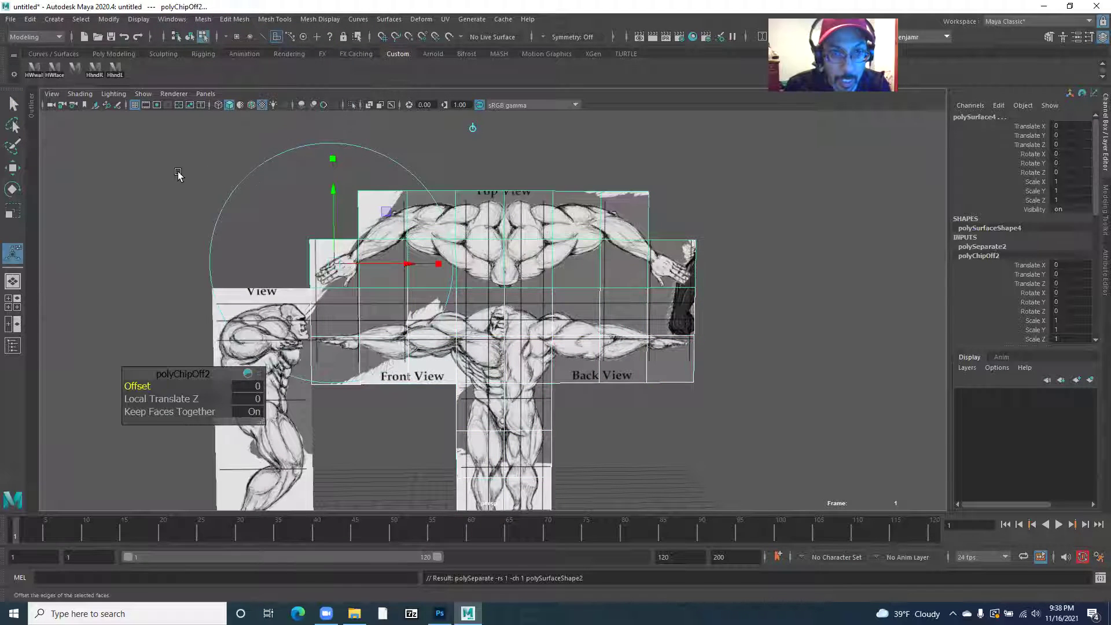
{"action": "left_click", "coordinate": [178, 173]}
Step: Extract the Back View half of the figure from the remaining front/back sheet, splitting it along the body's centre line
{"action": "left_click", "coordinate": [411, 253]}
{"action": "left_click", "coordinate": [231, 359]}
{"action": "left_click", "coordinate": [377, 350]}
{"action": "left_click_drag", "start_coordinate": [348, 347], "coordinate": [335, 245]}
{"action": "scroll", "coordinate": [360, 238], "scroll_direction": "down", "scroll_amount": 1}
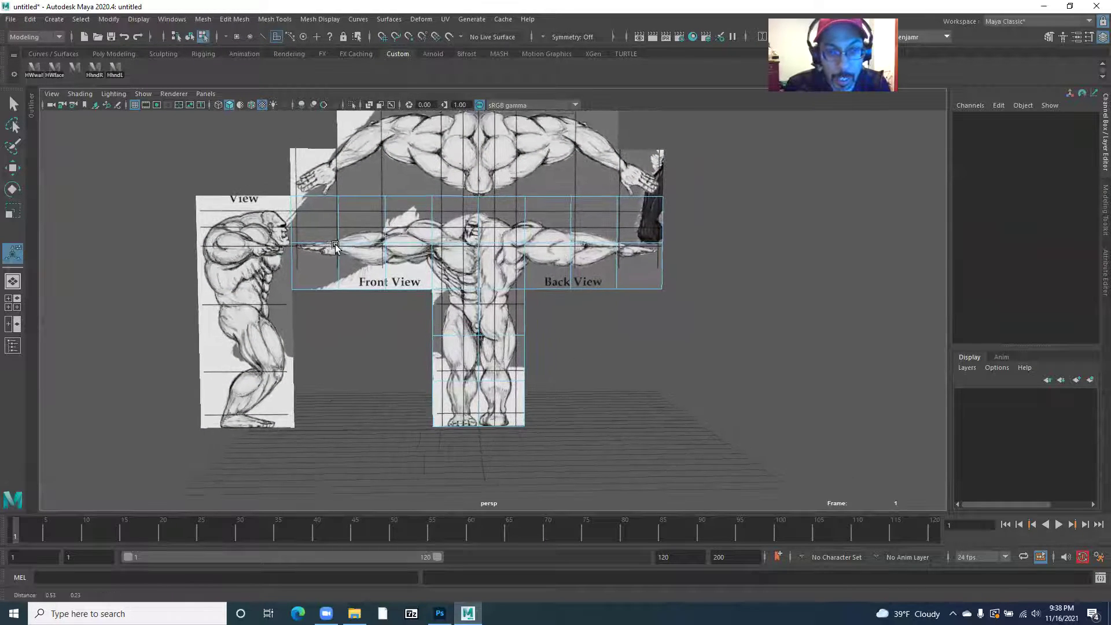
{"action": "scroll", "coordinate": [335, 244], "scroll_direction": "up", "scroll_amount": 2}
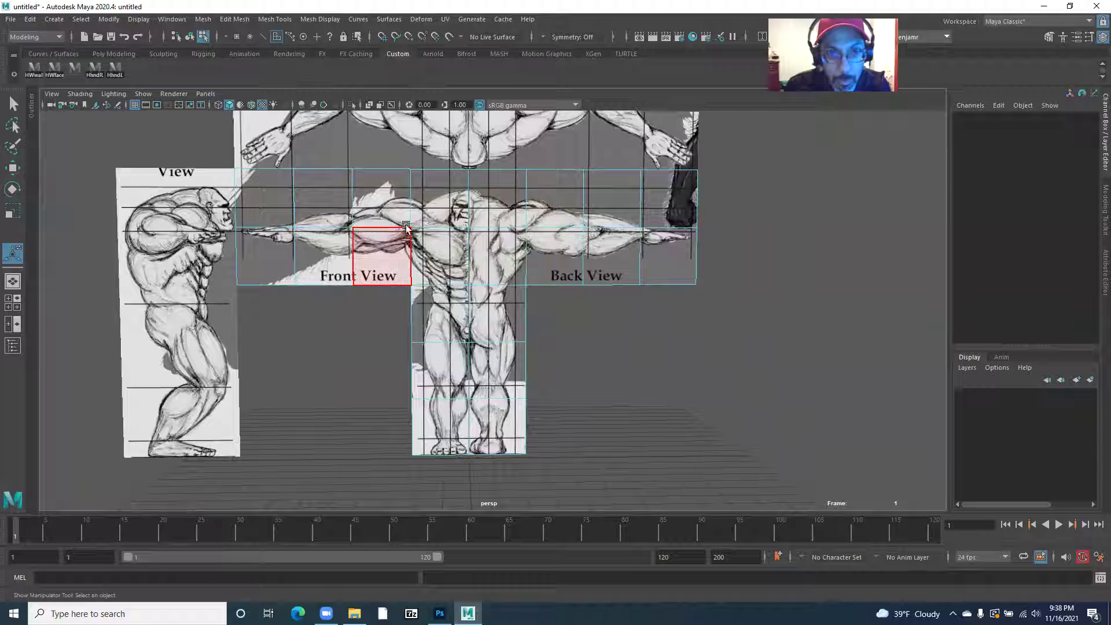
{"action": "left_click_drag", "start_coordinate": [735, 495], "coordinate": [499, 217]}
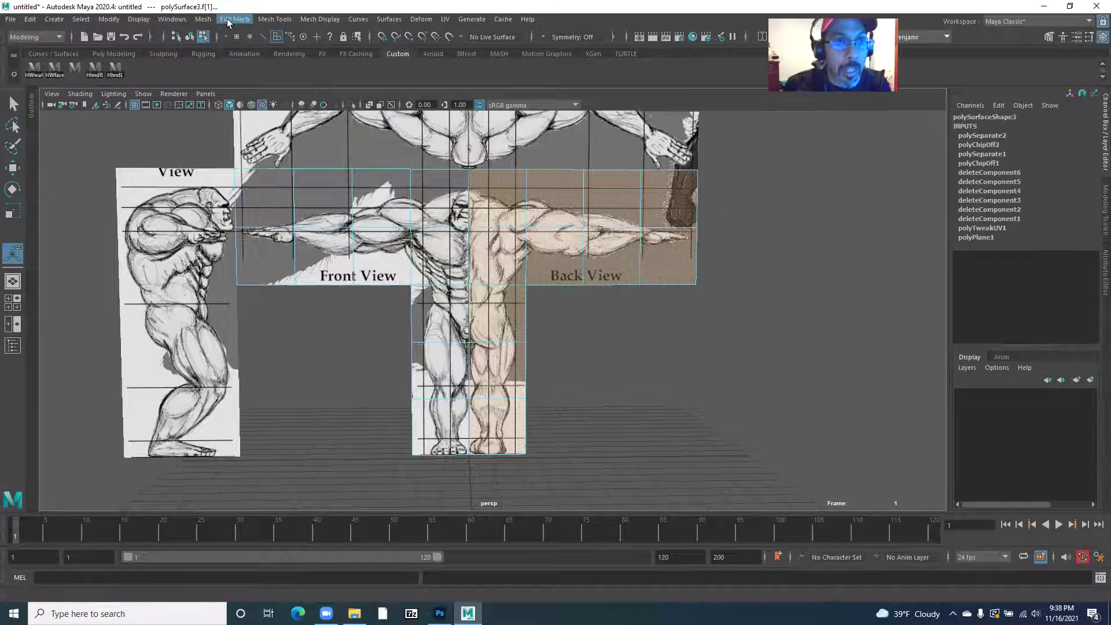
{"action": "left_click", "coordinate": [227, 21]}
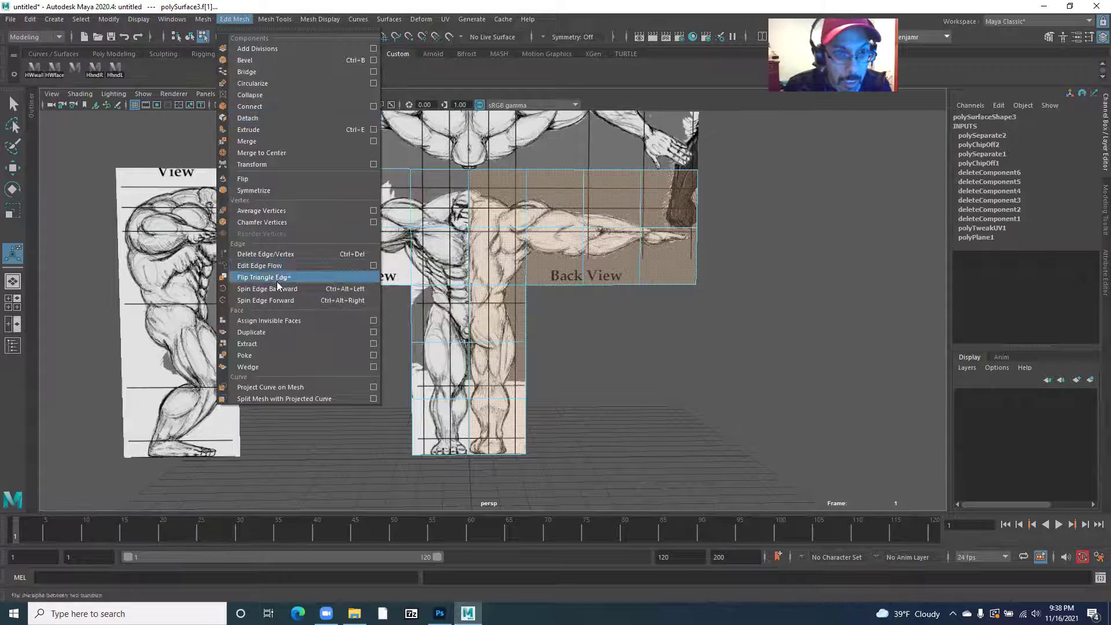
{"action": "left_click", "coordinate": [251, 344]}
{"action": "left_click_drag", "start_coordinate": [324, 321], "coordinate": [356, 323]}
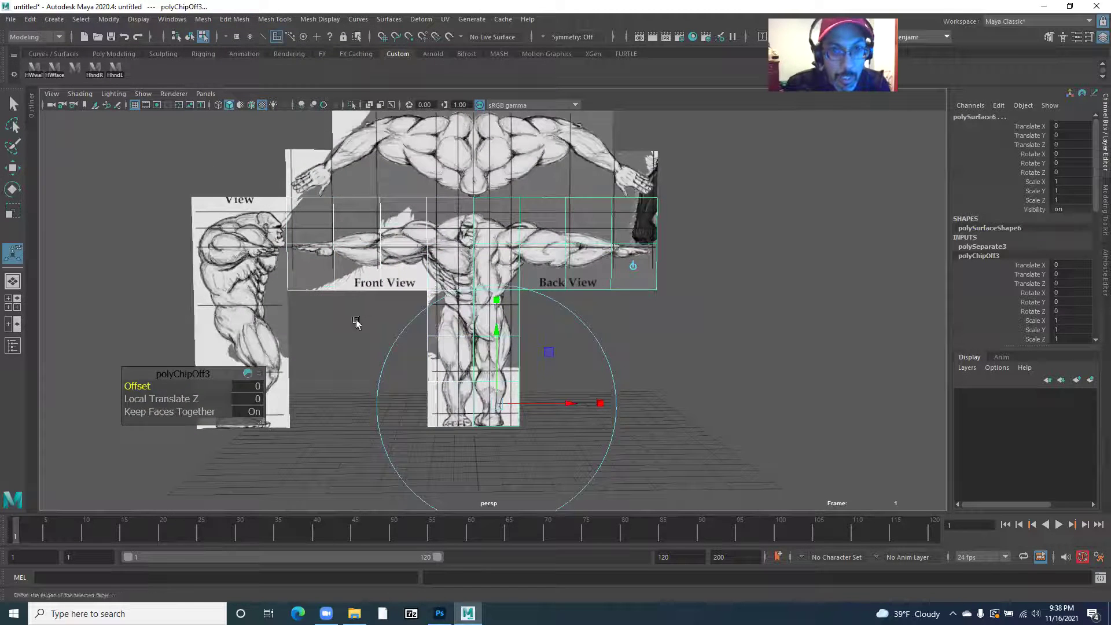
{"action": "left_click", "coordinate": [357, 322]}
Step: Check the separated top, back and side view pieces by selecting their faces, and return to object mode
{"action": "double_click", "coordinate": [379, 163]}
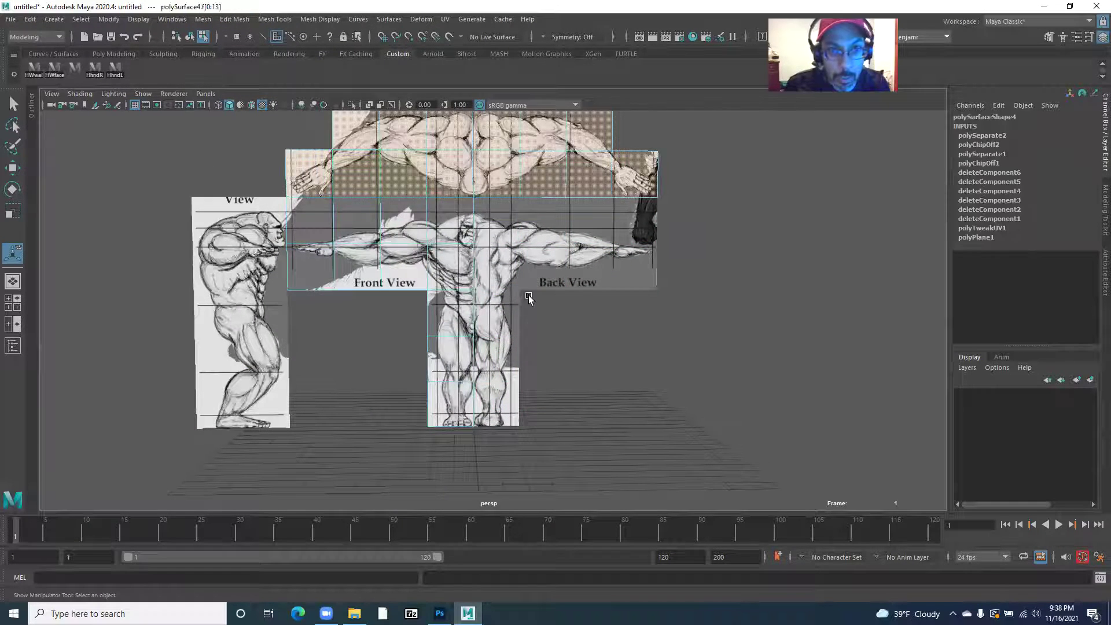
{"action": "left_click", "coordinate": [441, 255], "text": "shift"}
{"action": "double_click", "coordinate": [486, 279], "text": "shift"}
{"action": "left_click", "coordinate": [211, 299], "text": "shift"}
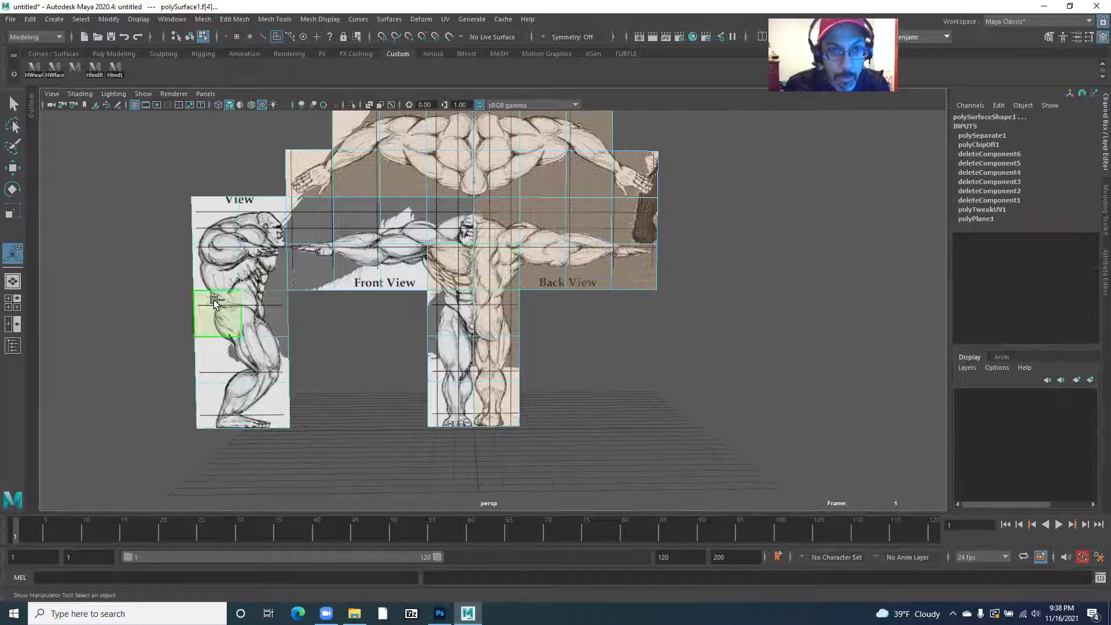
{"action": "scroll", "coordinate": [297, 273], "scroll_direction": "down", "scroll_amount": 1}
{"action": "right_click", "coordinate": [374, 219]}
{"action": "left_click", "coordinate": [421, 202]}
Step: Examine the head, torso and arms of the joined front and back view drawings at close range
{"action": "left_click_drag", "start_coordinate": [316, 239], "coordinate": [322, 271]}
{"action": "scroll", "coordinate": [325, 266], "scroll_direction": "down", "scroll_amount": 2}
{"action": "scroll", "coordinate": [347, 289], "scroll_direction": "up", "scroll_amount": 10}
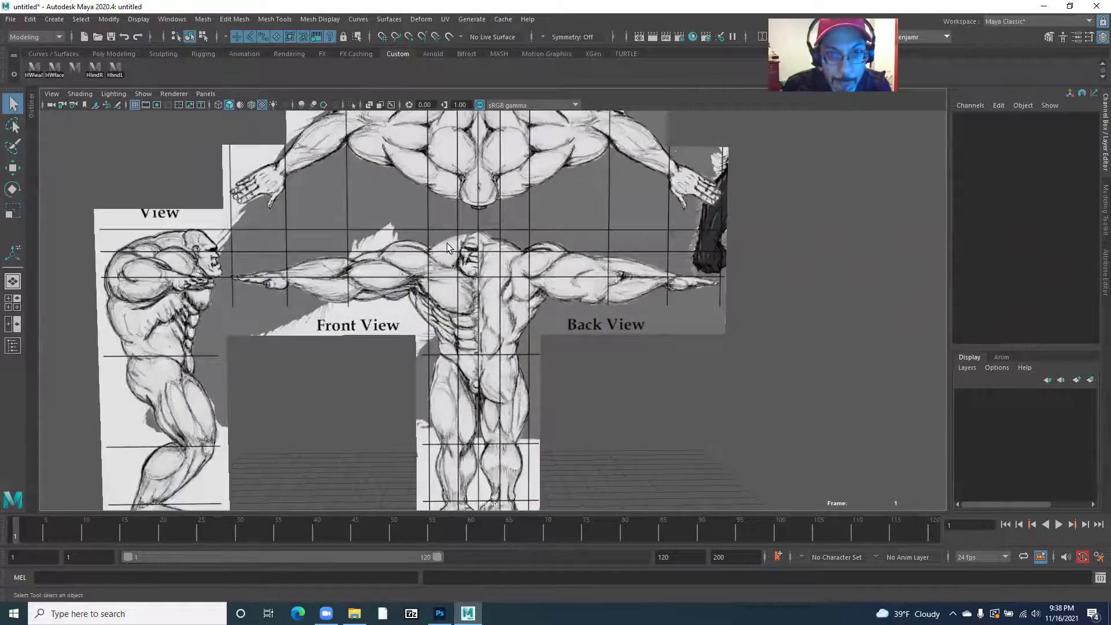
{"action": "scroll", "coordinate": [524, 350], "scroll_direction": "down", "scroll_amount": 6}
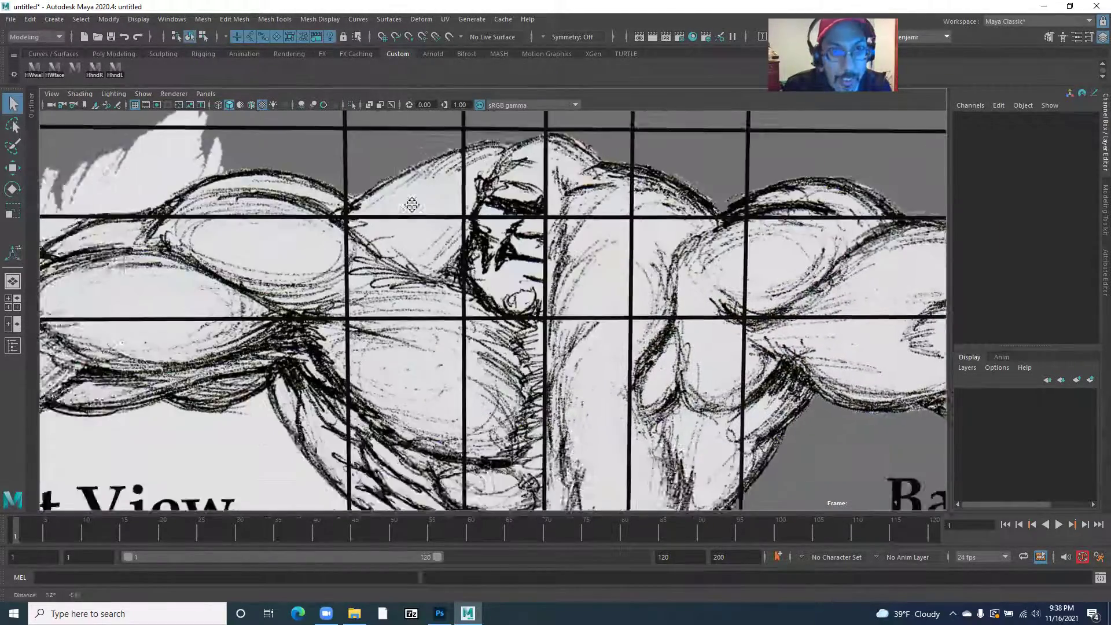
{"action": "left_click_drag", "start_coordinate": [412, 205], "coordinate": [440, 162]}
{"action": "left_click_drag", "start_coordinate": [440, 162], "coordinate": [193, 209]}
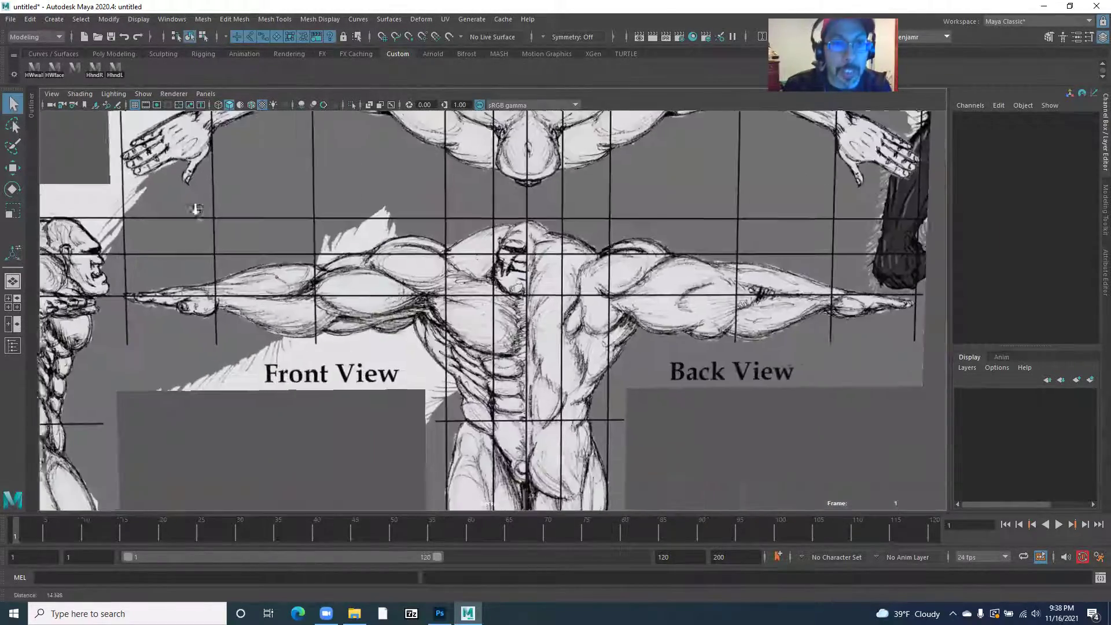
{"action": "left_click_drag", "start_coordinate": [312, 330], "coordinate": [279, 267]}
{"action": "left_click_drag", "start_coordinate": [425, 315], "coordinate": [394, 275]}
{"action": "left_click_drag", "start_coordinate": [450, 289], "coordinate": [441, 285]}
{"action": "scroll", "coordinate": [367, 285], "scroll_direction": "down", "scroll_amount": 2}
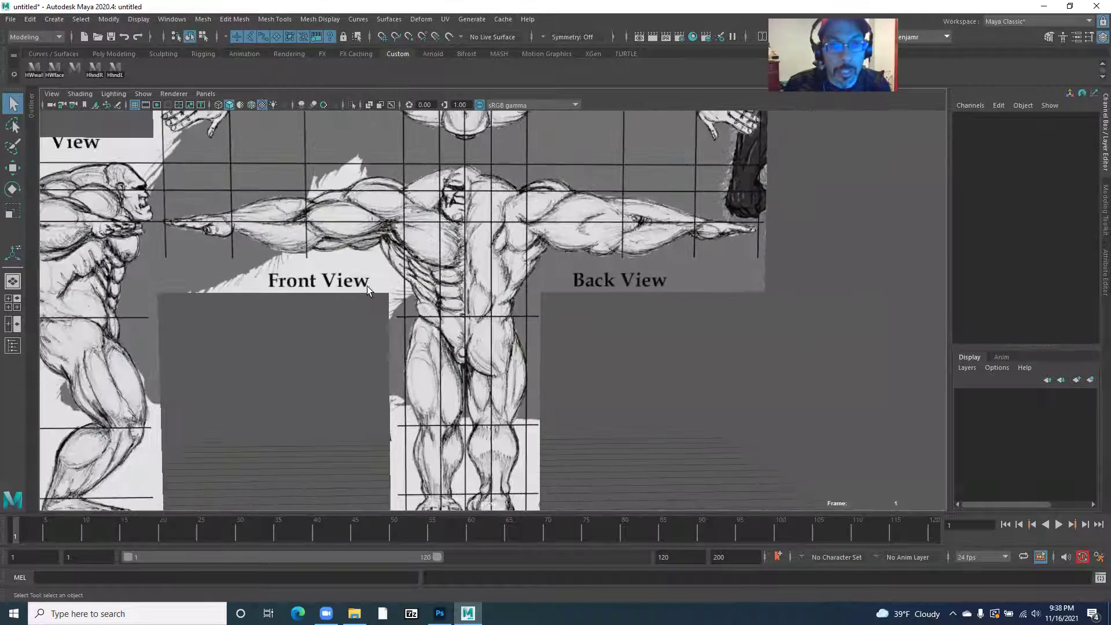
Step: Snap the Front View piece's pivot to the grid at the figure's centre line
{"action": "left_click", "coordinate": [363, 245]}
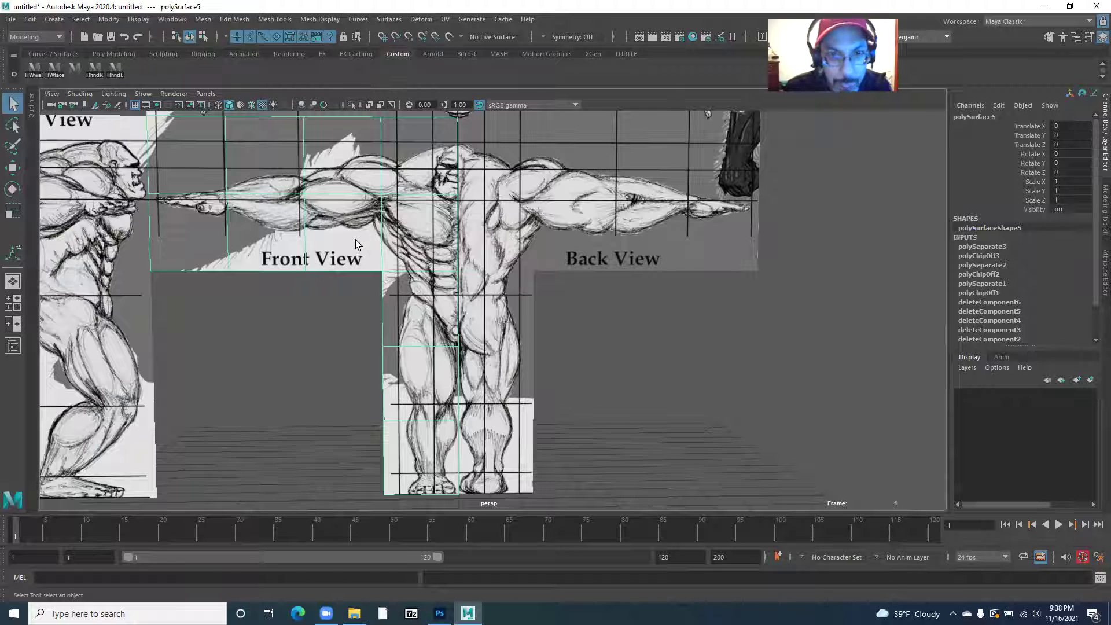
{"action": "key", "text": "w"}
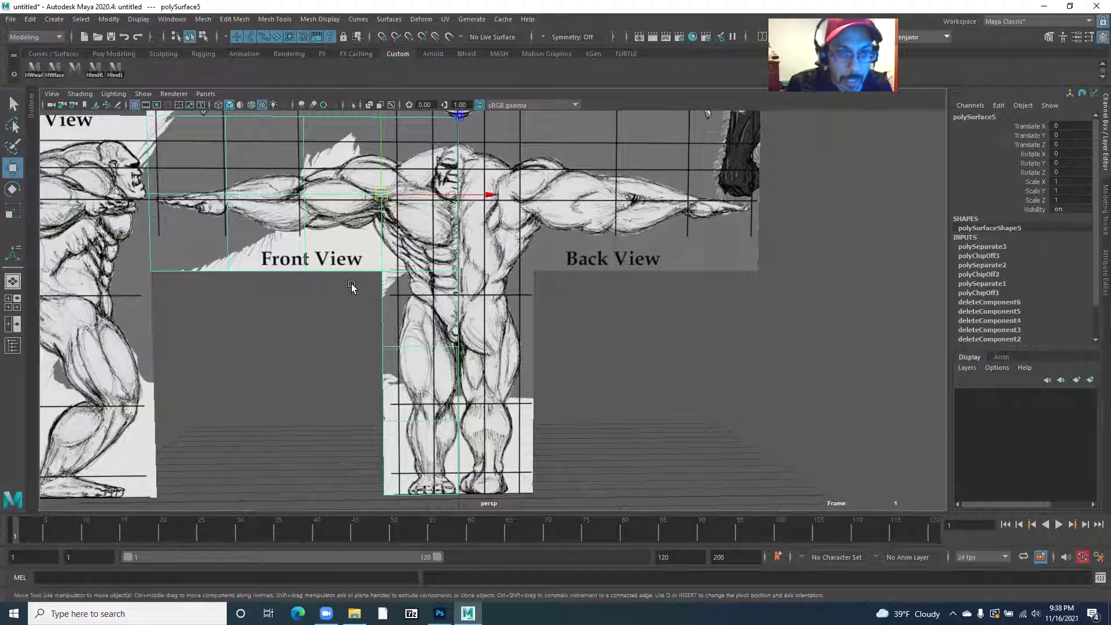
{"action": "scroll", "coordinate": [379, 302], "scroll_direction": "down", "scroll_amount": 1}
{"action": "scroll", "coordinate": [373, 296], "scroll_direction": "up", "scroll_amount": 3}
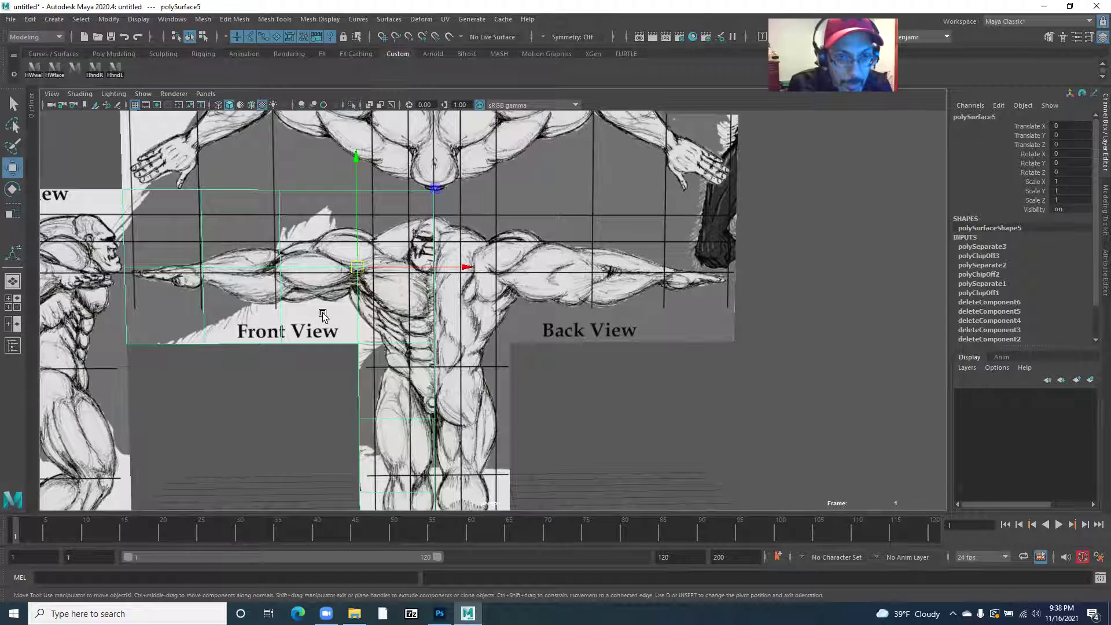
{"action": "key", "text": "d"}
{"action": "key", "text": "x"}
{"action": "left_click_drag", "start_coordinate": [448, 271], "coordinate": [479, 316]}
Step: Switch to the front view and examine how the Front View piece's centre edge lines up with the body and grid
{"action": "key", "text": "space"}
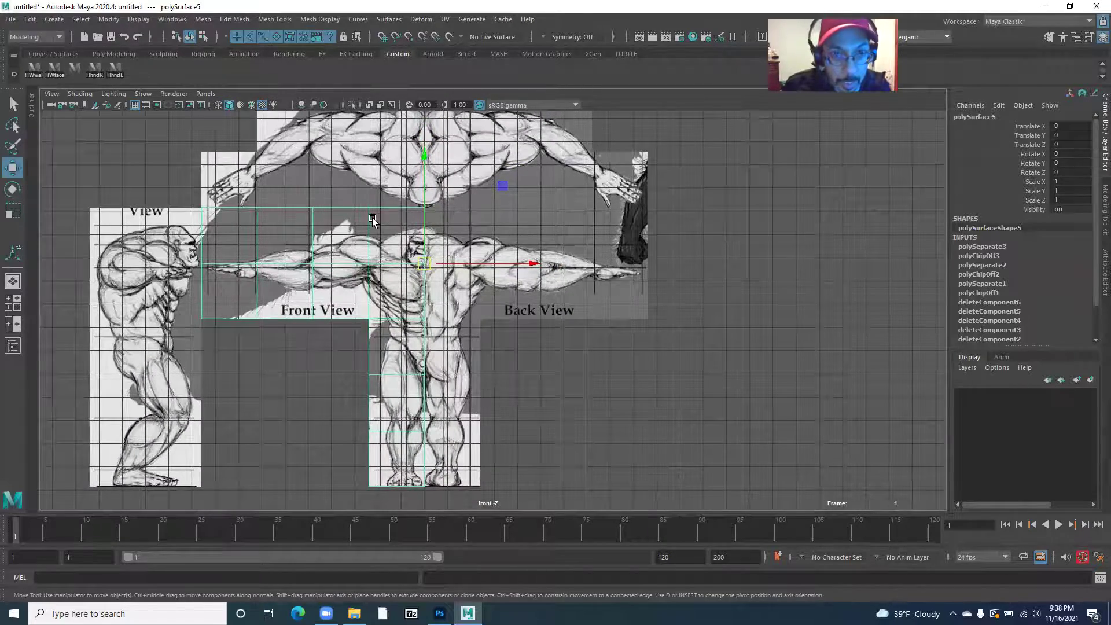
{"action": "scroll", "coordinate": [372, 220], "scroll_direction": "up", "scroll_amount": 5}
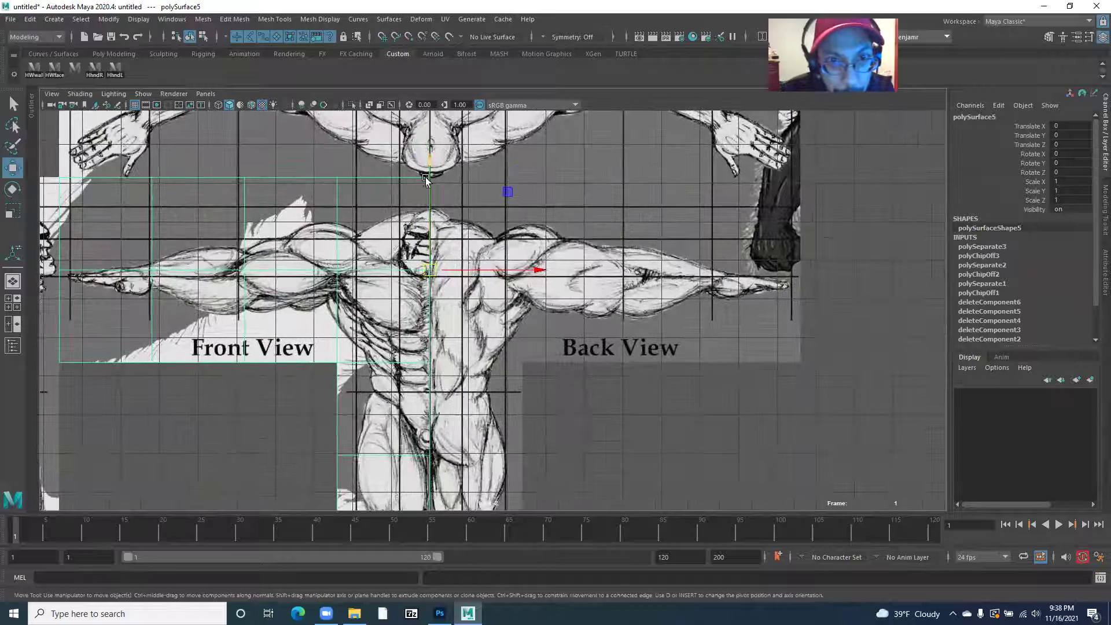
{"action": "left_click_drag", "start_coordinate": [339, 427], "coordinate": [389, 320]}
{"action": "scroll", "coordinate": [389, 319], "scroll_direction": "down", "scroll_amount": 2}
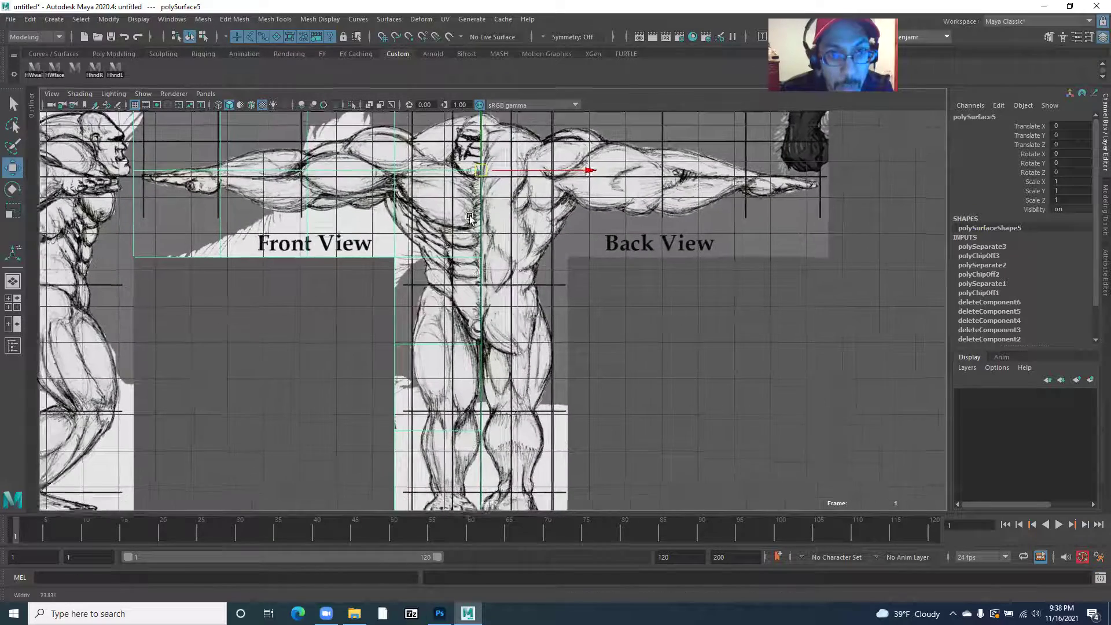
{"action": "left_click_drag", "start_coordinate": [486, 371], "coordinate": [477, 330]}
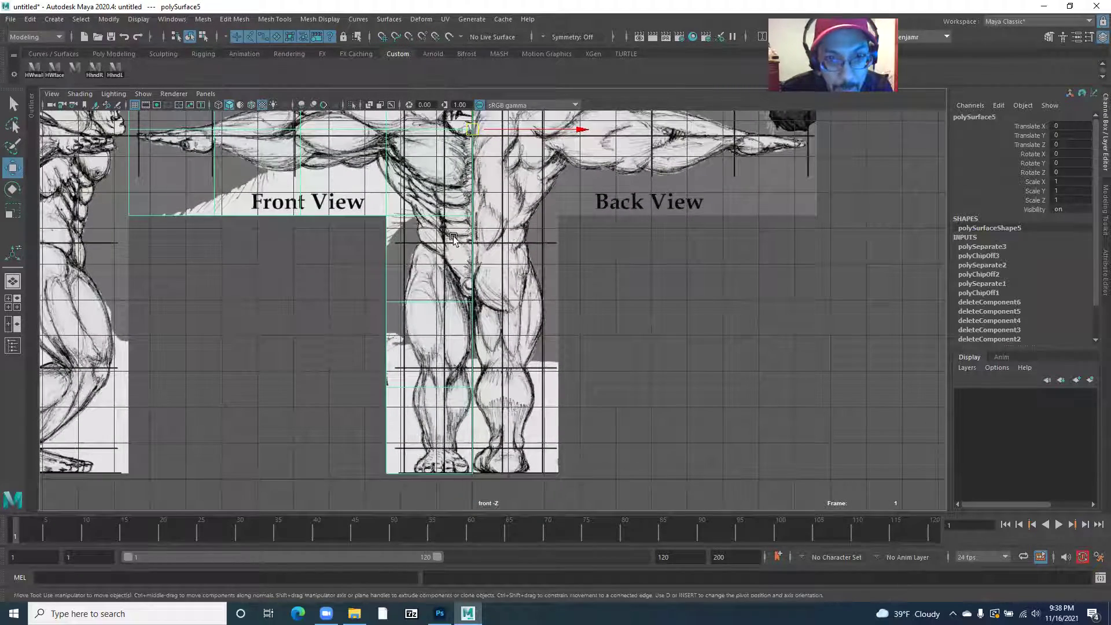
{"action": "left_click_drag", "start_coordinate": [453, 219], "coordinate": [398, 334]}
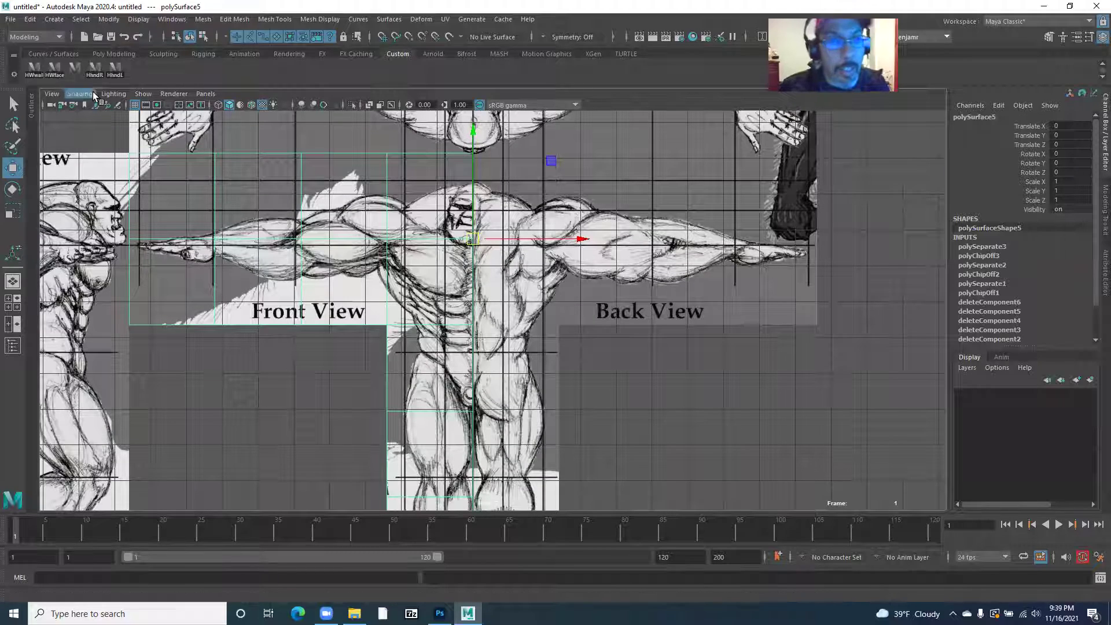
{"action": "scroll", "coordinate": [383, 273], "scroll_direction": "down", "scroll_amount": 2}
{"action": "left_click_drag", "start_coordinate": [383, 273], "coordinate": [391, 240]}
{"action": "scroll", "coordinate": [498, 278], "scroll_direction": "down", "scroll_amount": 1}
Step: Move the Back View piece sideways along X, away from the Front View piece
{"action": "left_click", "coordinate": [532, 265]}
{"action": "left_click_drag", "start_coordinate": [520, 280], "coordinate": [522, 275]}
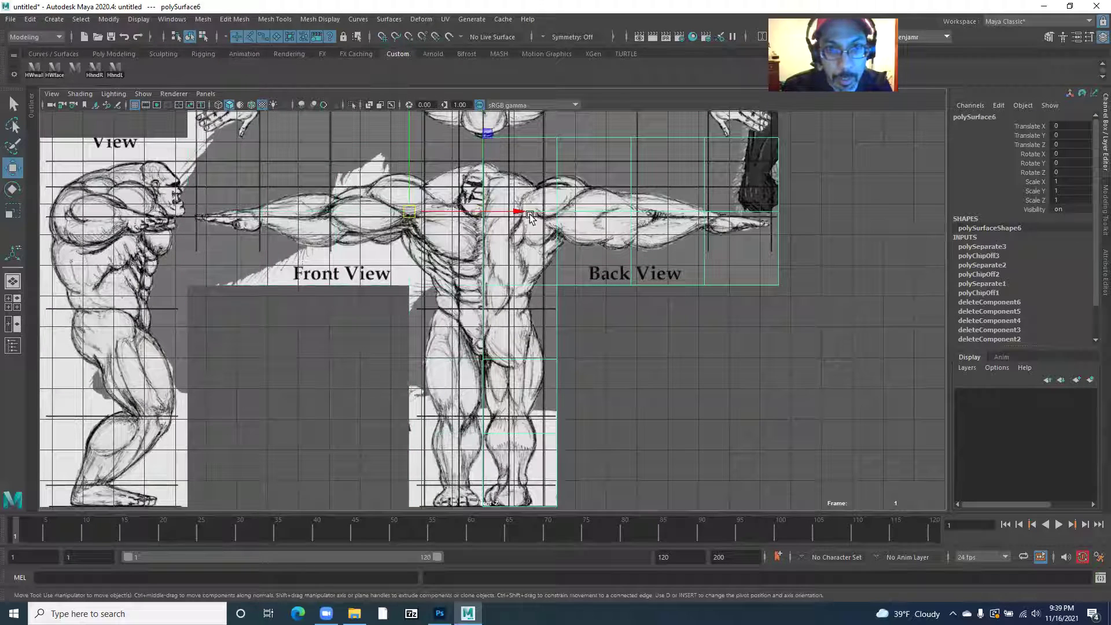
{"action": "left_click_drag", "start_coordinate": [515, 210], "coordinate": [591, 211]}
{"action": "left_click", "coordinate": [315, 366]}
Step: Move the Top View piece upward along Y, clear of the front and back view pieces
{"action": "left_click", "coordinate": [409, 306]}
{"action": "left_click_drag", "start_coordinate": [431, 314], "coordinate": [406, 442]}
{"action": "left_click", "coordinate": [439, 220]}
{"action": "left_click_drag", "start_coordinate": [439, 221], "coordinate": [373, 183]}
{"action": "left_click_drag", "start_coordinate": [270, 345], "coordinate": [379, 223]}
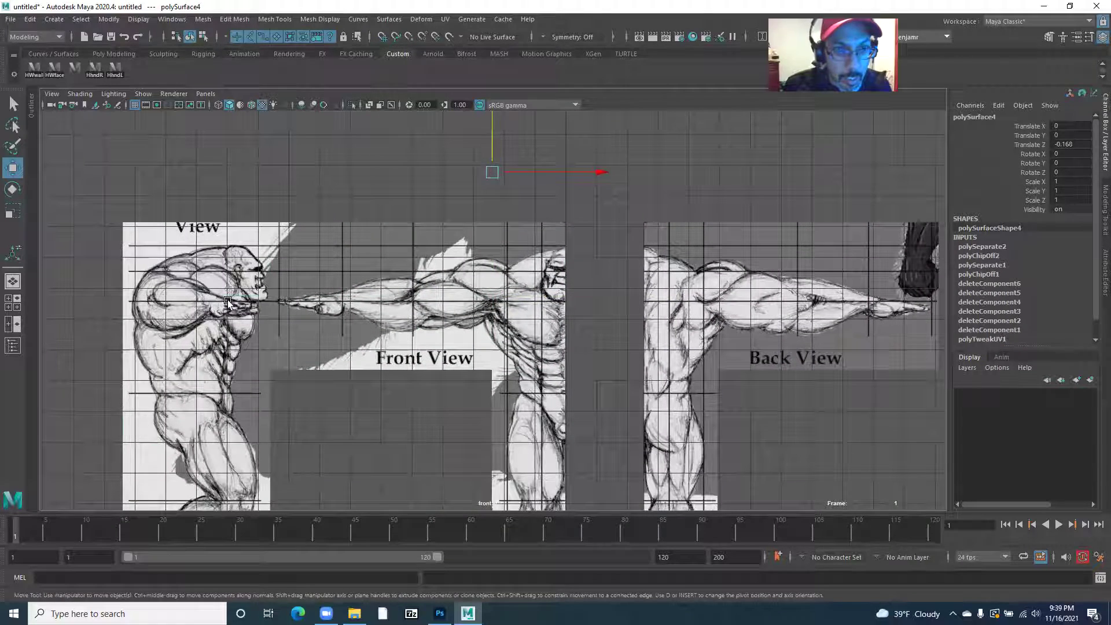
Step: Move the side-view piece along X away from the Front View piece, and select the Front View piece
{"action": "left_click", "coordinate": [180, 328]}
{"action": "left_click_drag", "start_coordinate": [600, 295], "coordinate": [546, 296]}
{"action": "left_click_drag", "start_coordinate": [437, 363], "coordinate": [346, 243]}
{"action": "scroll", "coordinate": [390, 238], "scroll_direction": "down", "scroll_amount": 1}
{"action": "left_click", "coordinate": [356, 209]}
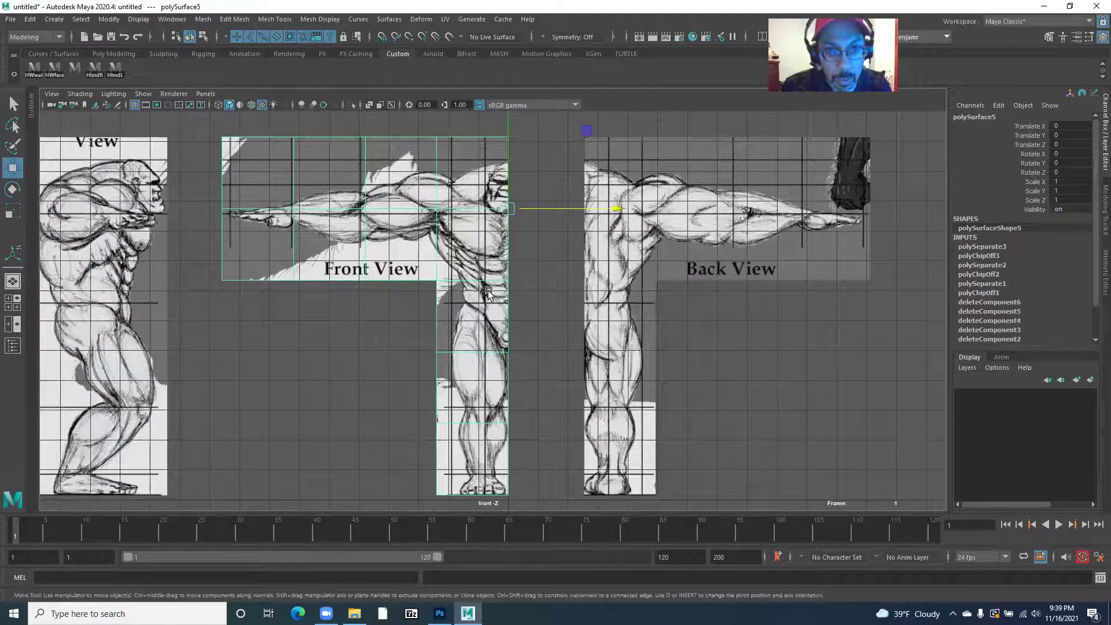
Step: Insert a vertical edge loop into the Front View piece, just inside its centre edge
{"action": "left_click", "coordinate": [241, 22]}
{"action": "mouse_move", "coordinate": [266, 24]}
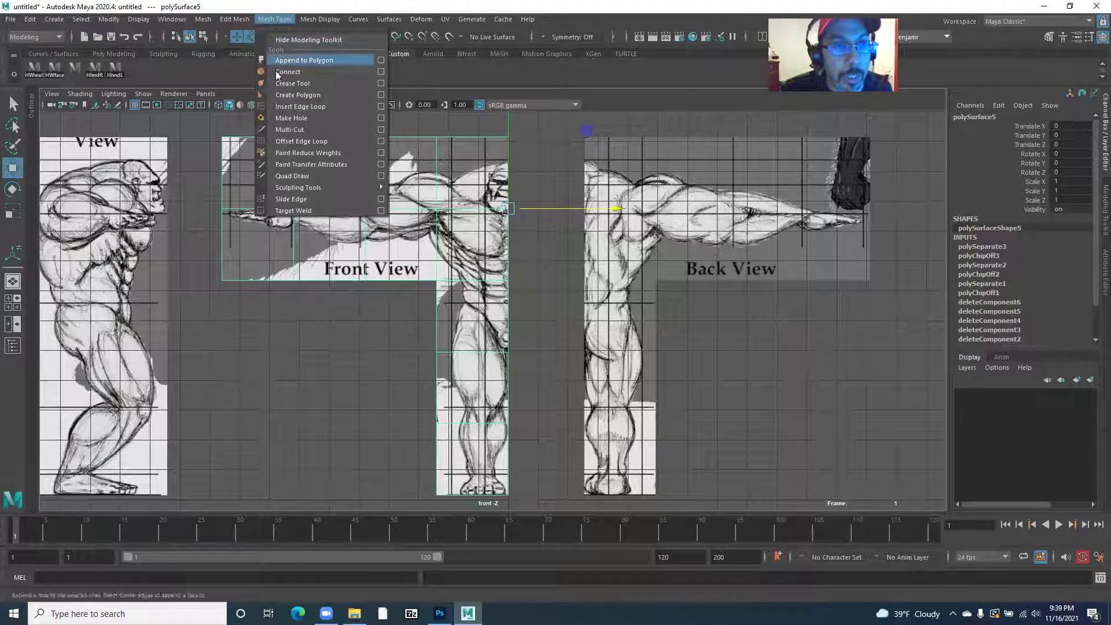
{"action": "left_click", "coordinate": [283, 107]}
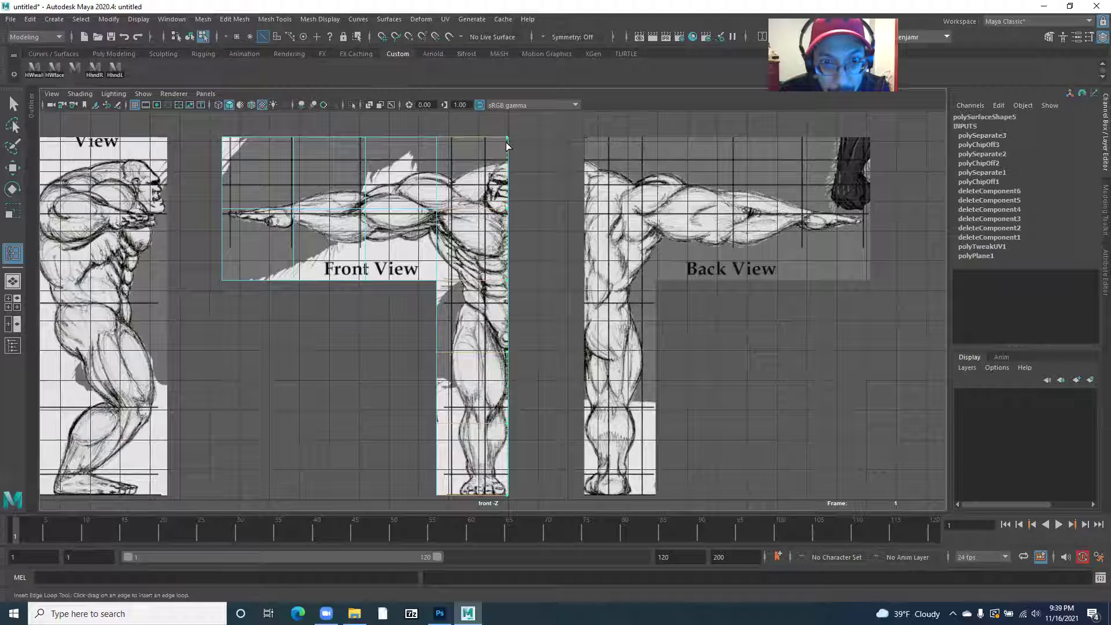
{"action": "left_click", "coordinate": [505, 142]}
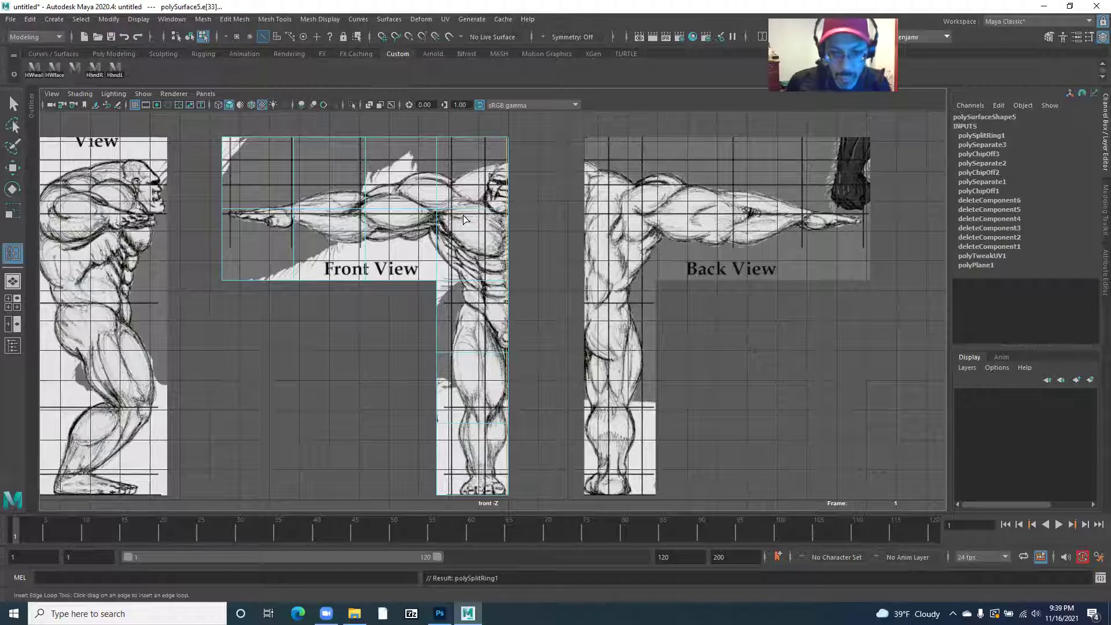
Step: Select the thin strip of faces along the Front View piece's centre edge, check the selection in wireframe, and delete it
{"action": "key", "text": "q"}
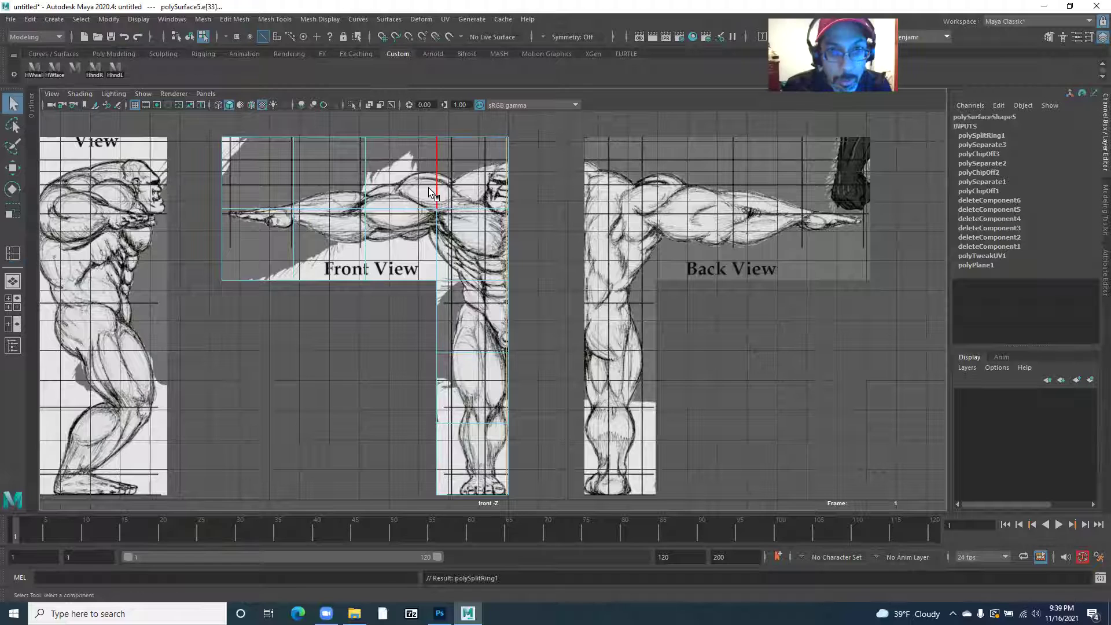
{"action": "right_click", "coordinate": [429, 190]}
{"action": "left_click", "coordinate": [420, 222]}
{"action": "left_click_drag", "start_coordinate": [538, 127], "coordinate": [509, 492]}
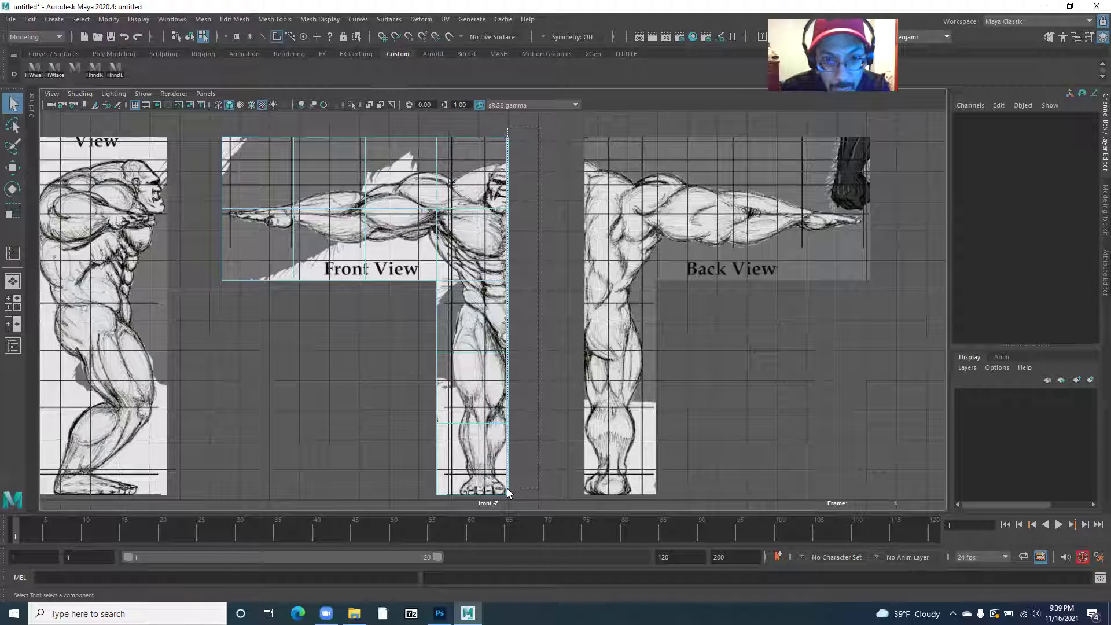
{"action": "left_click", "coordinate": [507, 178]}
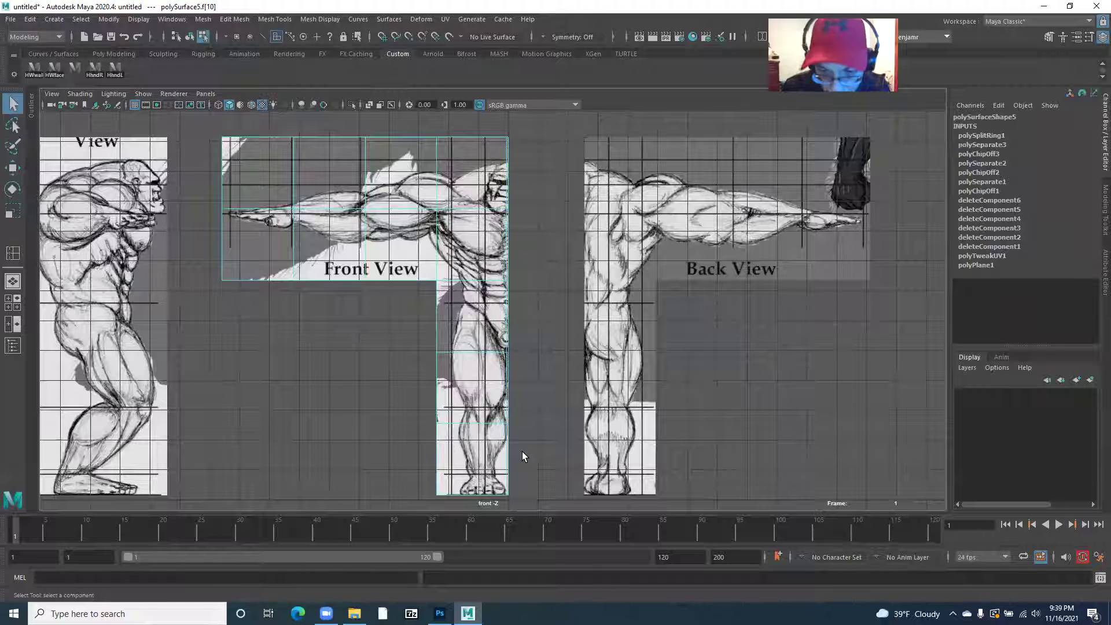
{"action": "left_click", "coordinate": [506, 475]}
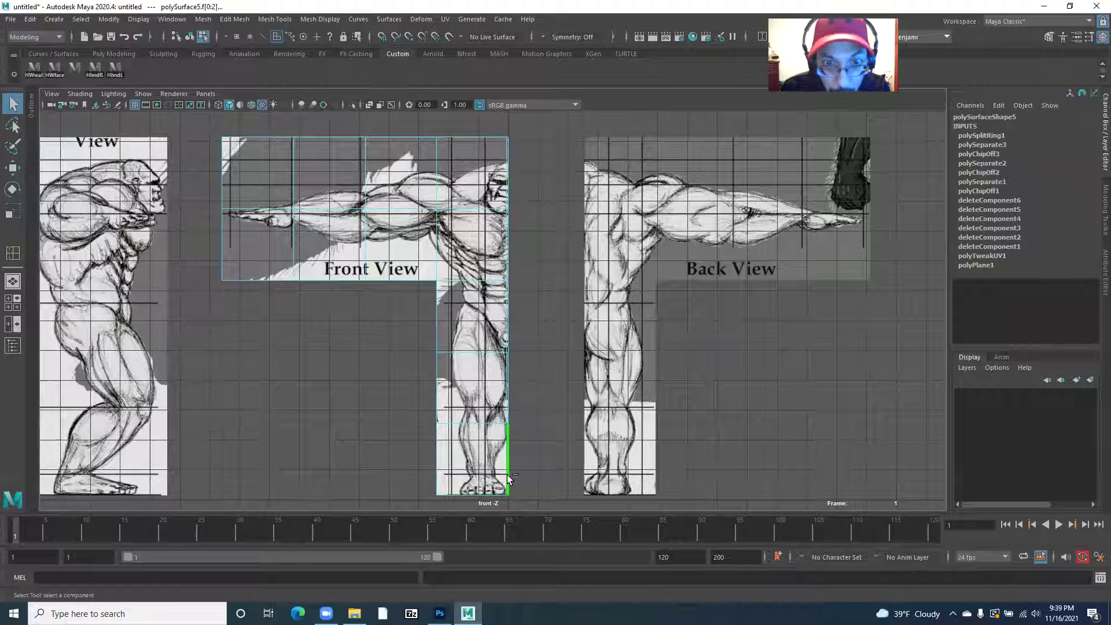
{"action": "key", "text": "4"}
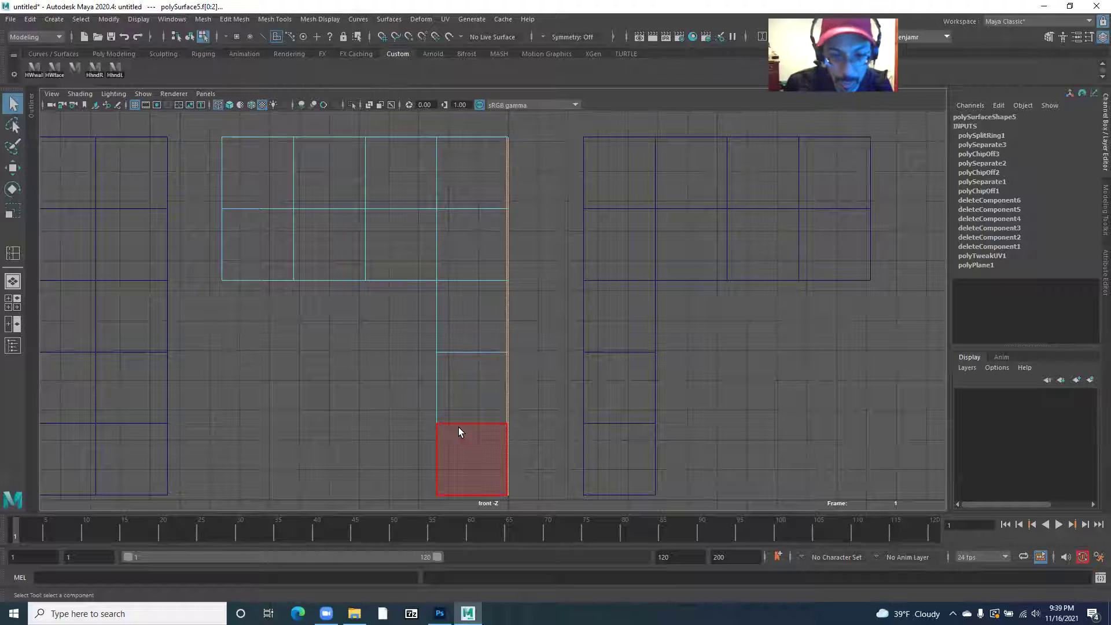
{"action": "key", "text": "6"}
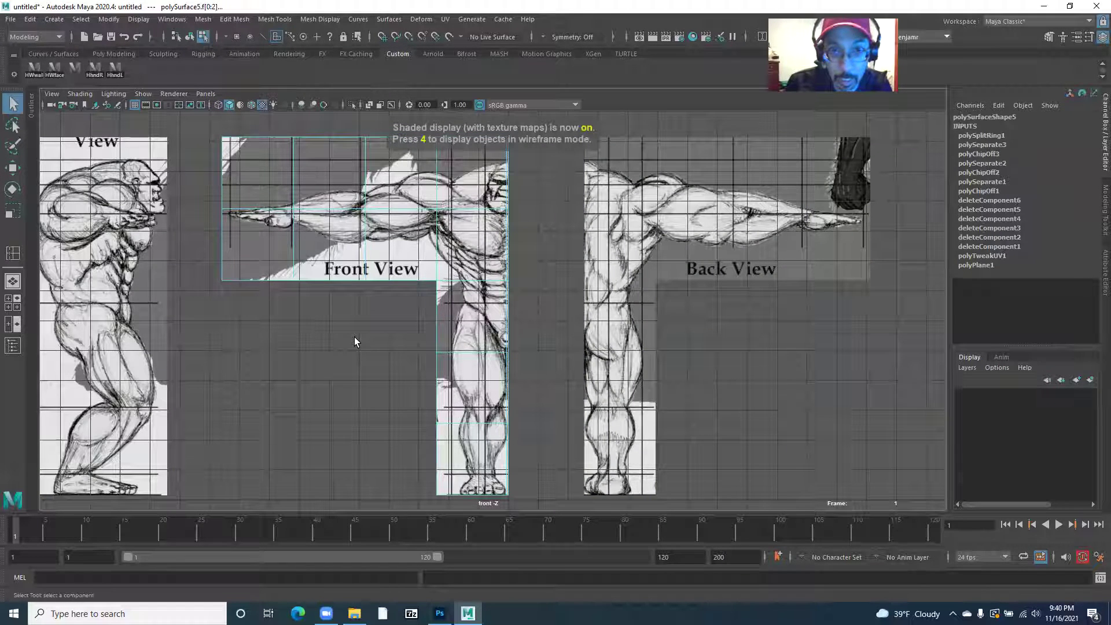
{"action": "left_click", "coordinate": [354, 336]}
Step: Insert a vertical edge loop into the Back View piece, just inside its centre edge
{"action": "left_click_drag", "start_coordinate": [347, 257], "coordinate": [610, 376]}
{"action": "scroll", "coordinate": [610, 376], "scroll_direction": "down", "scroll_amount": 5}
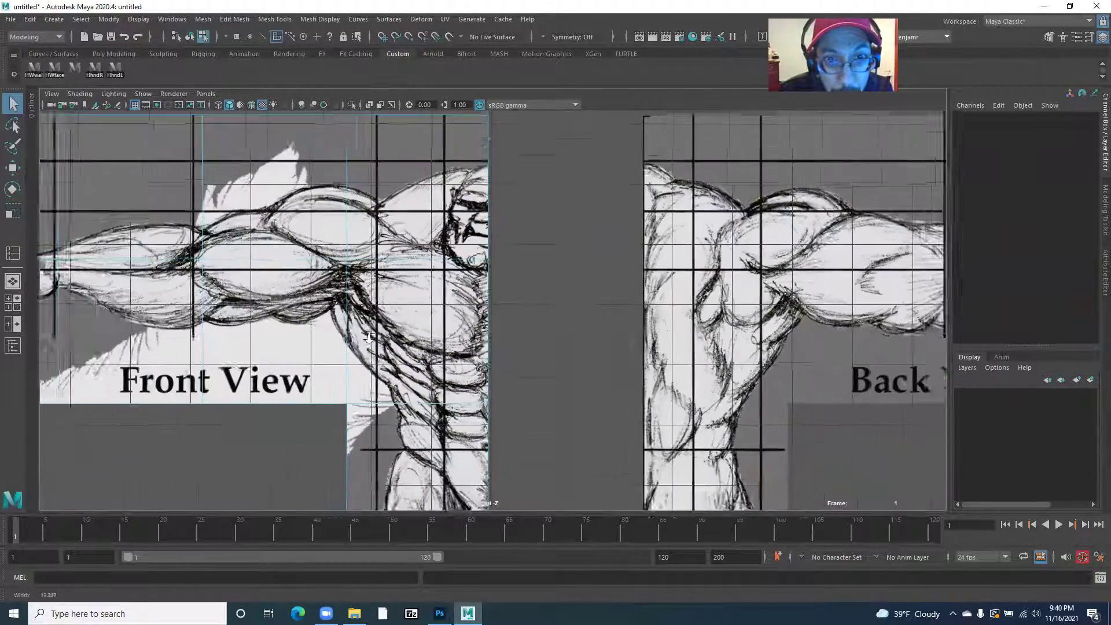
{"action": "scroll", "coordinate": [466, 357], "scroll_direction": "down", "scroll_amount": 4}
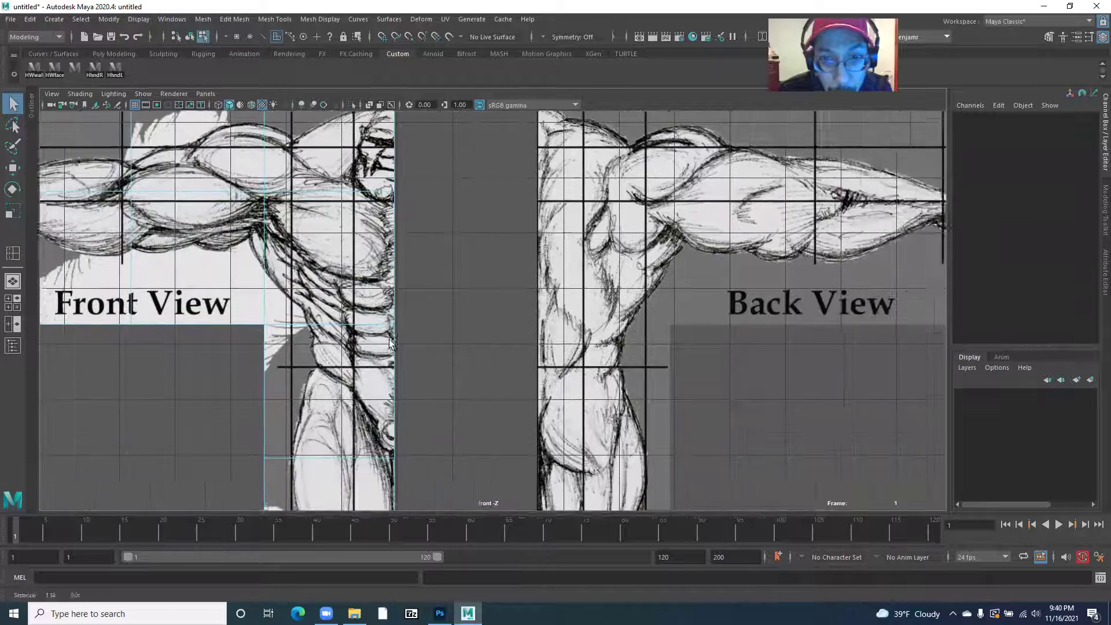
{"action": "left_click", "coordinate": [494, 234]}
{"action": "left_click_drag", "start_coordinate": [489, 228], "coordinate": [489, 231]}
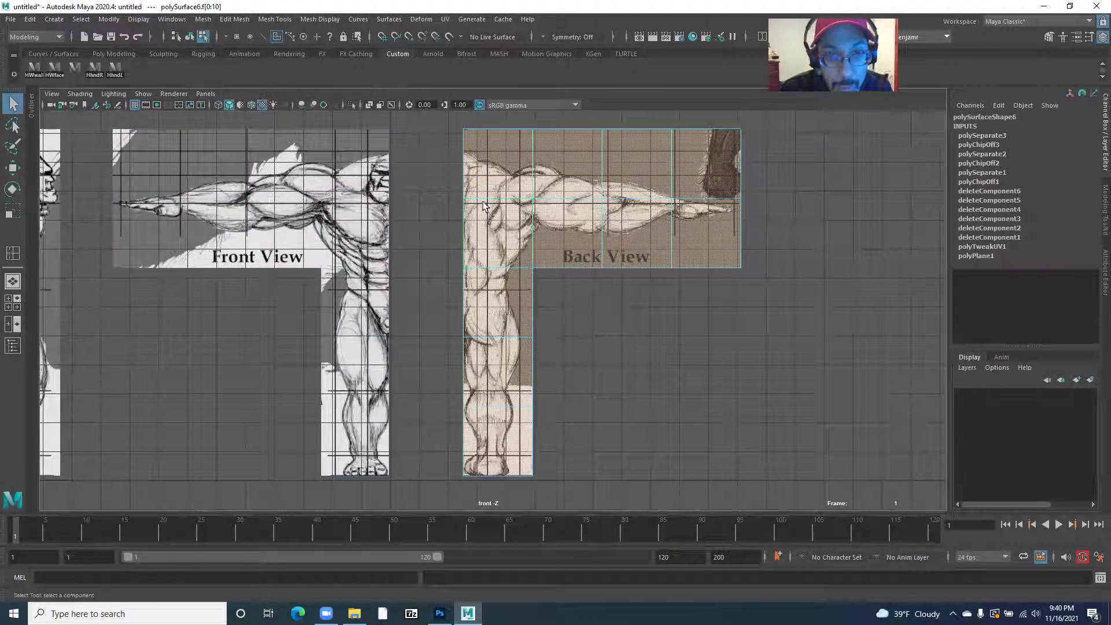
{"action": "left_click", "coordinate": [228, 19]}
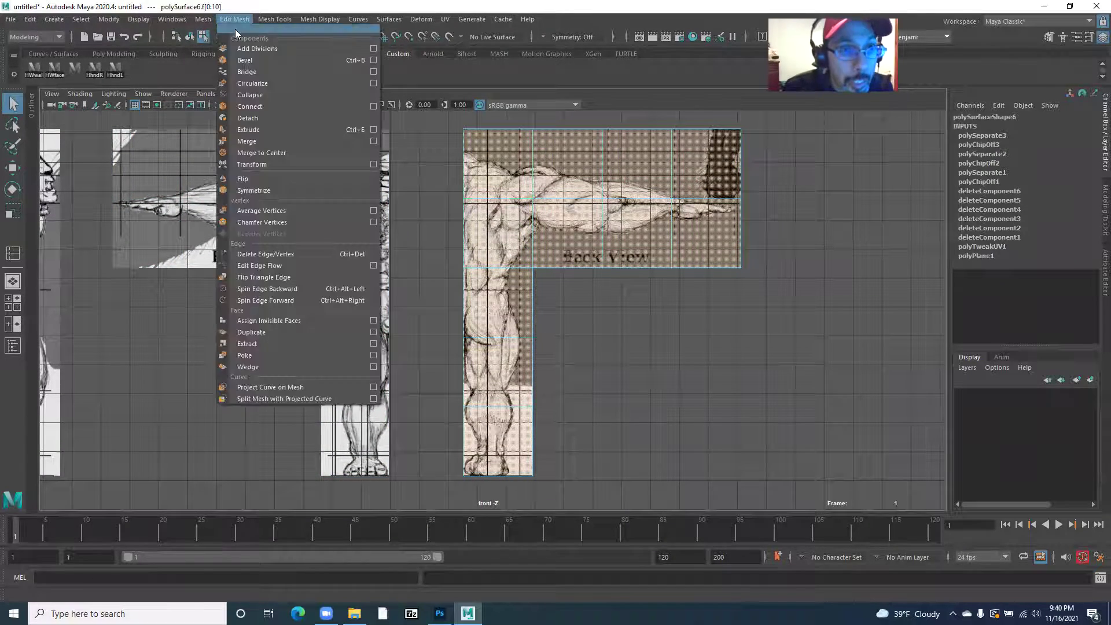
{"action": "mouse_move", "coordinate": [259, 22]}
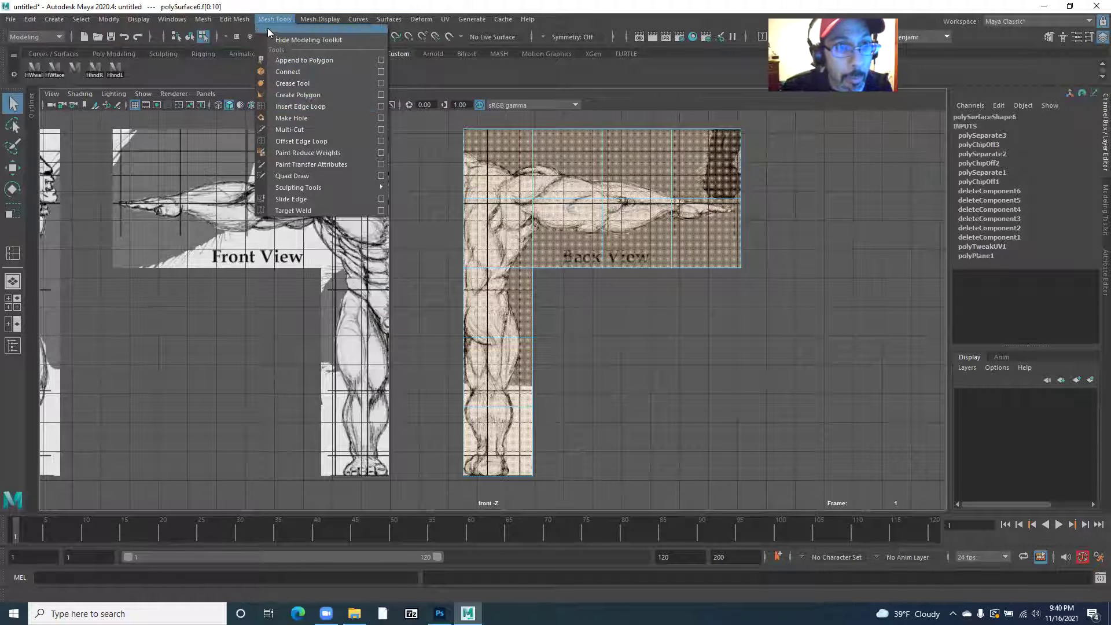
{"action": "left_click", "coordinate": [288, 108]}
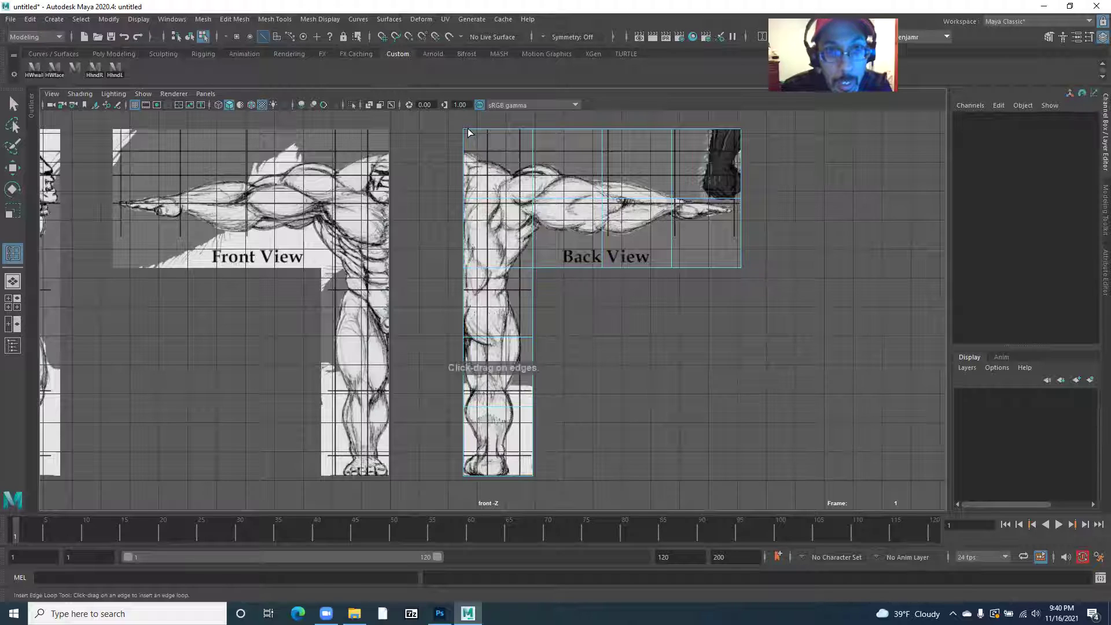
{"action": "left_click", "coordinate": [469, 133]}
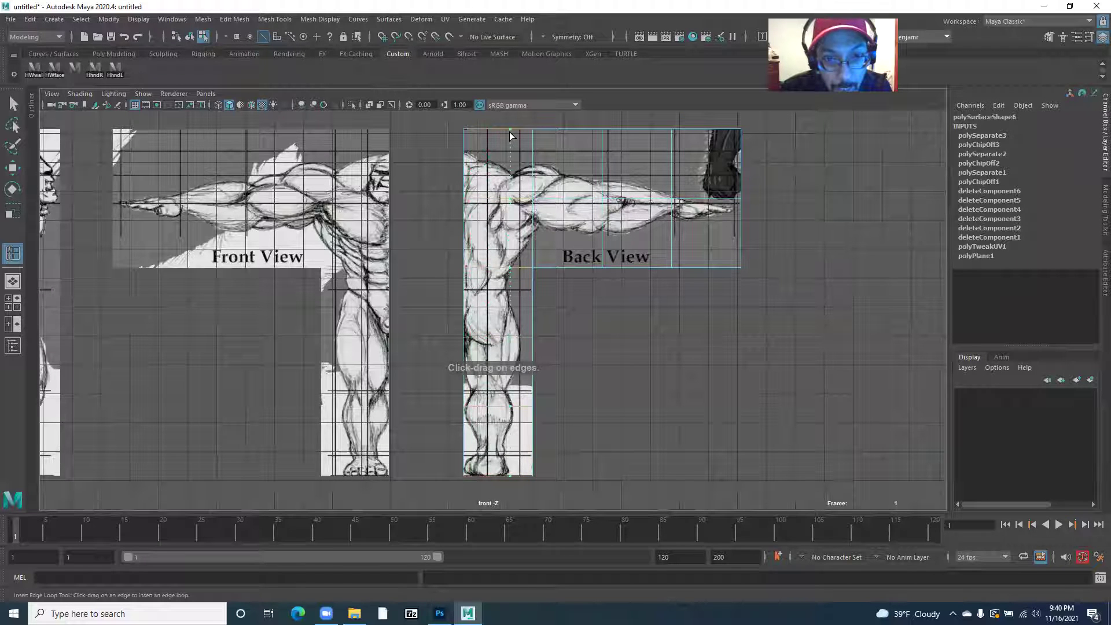
{"action": "left_click", "coordinate": [465, 140]}
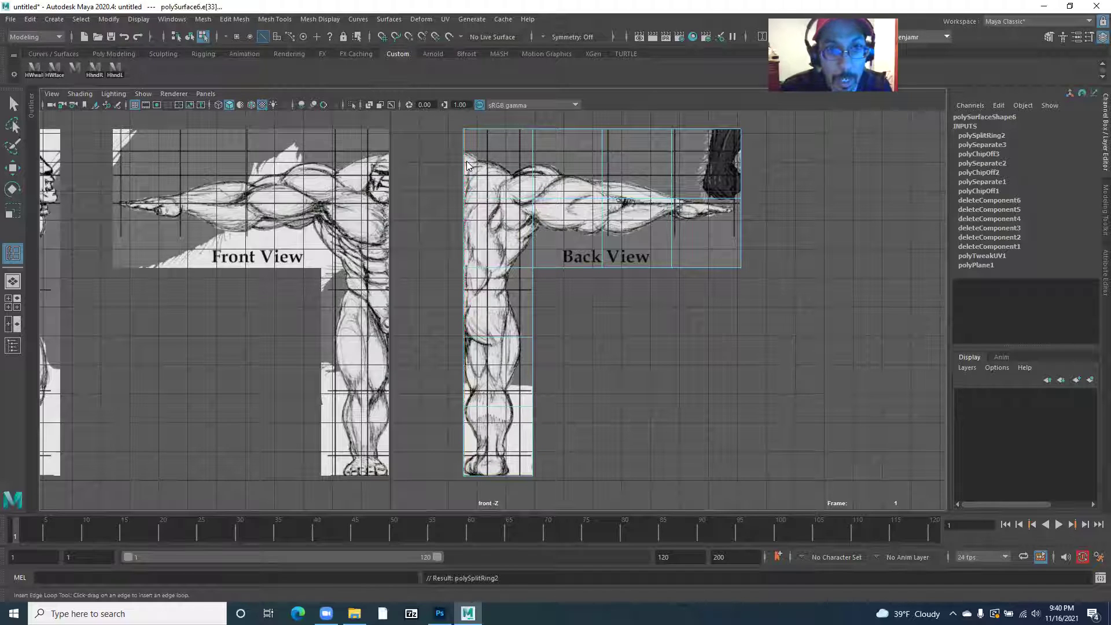
{"action": "right_click", "coordinate": [467, 161]}
{"action": "left_click", "coordinate": [453, 192]}
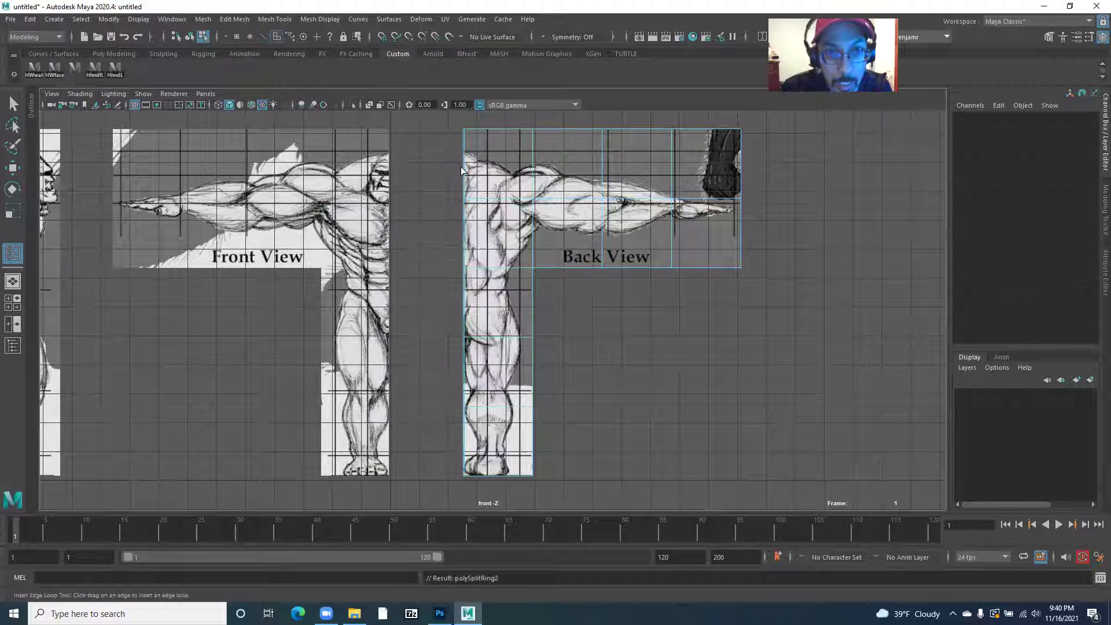
{"action": "left_click", "coordinate": [462, 162]}
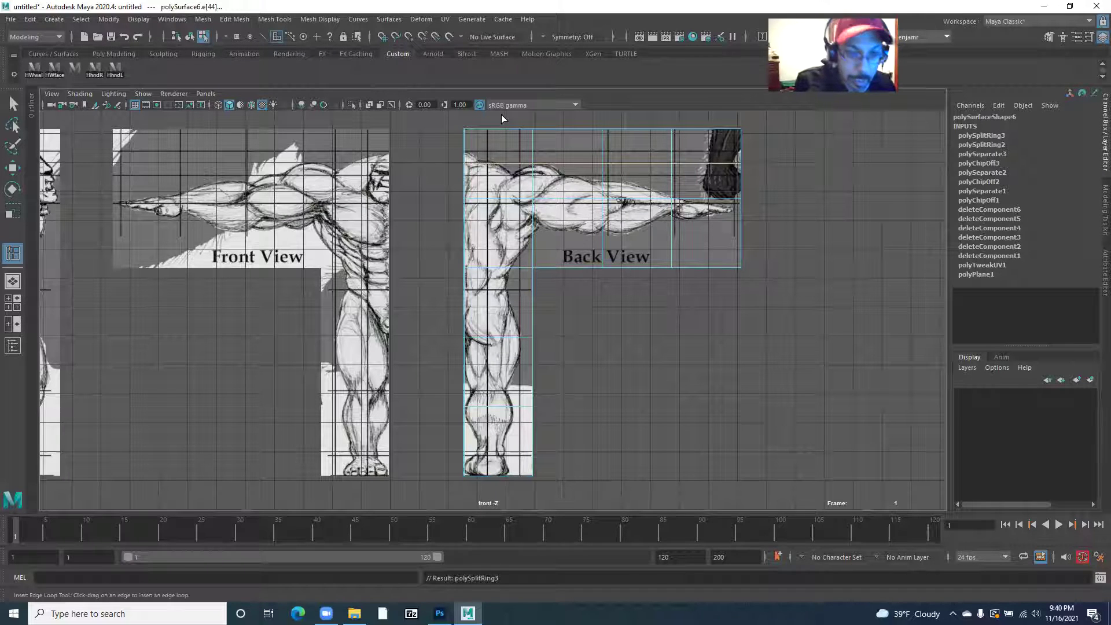
{"action": "key", "text": "ctrl+z"}
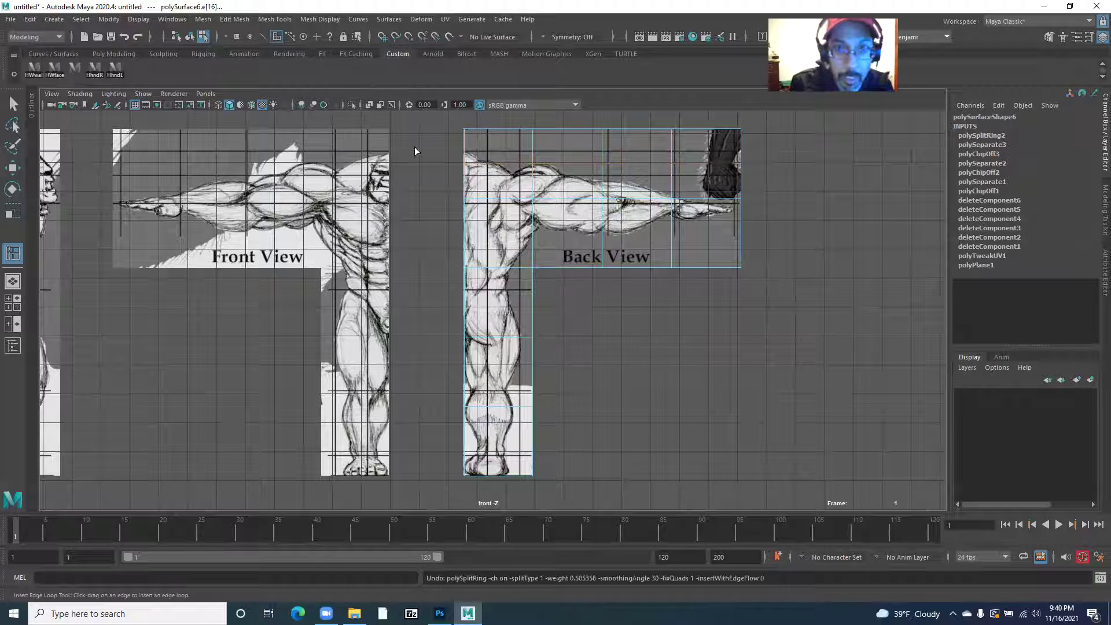
Step: Select the thin strip of faces along the Back View piece's centre edge, check it in wireframe, and delete it
{"action": "left_click", "coordinate": [12, 105]}
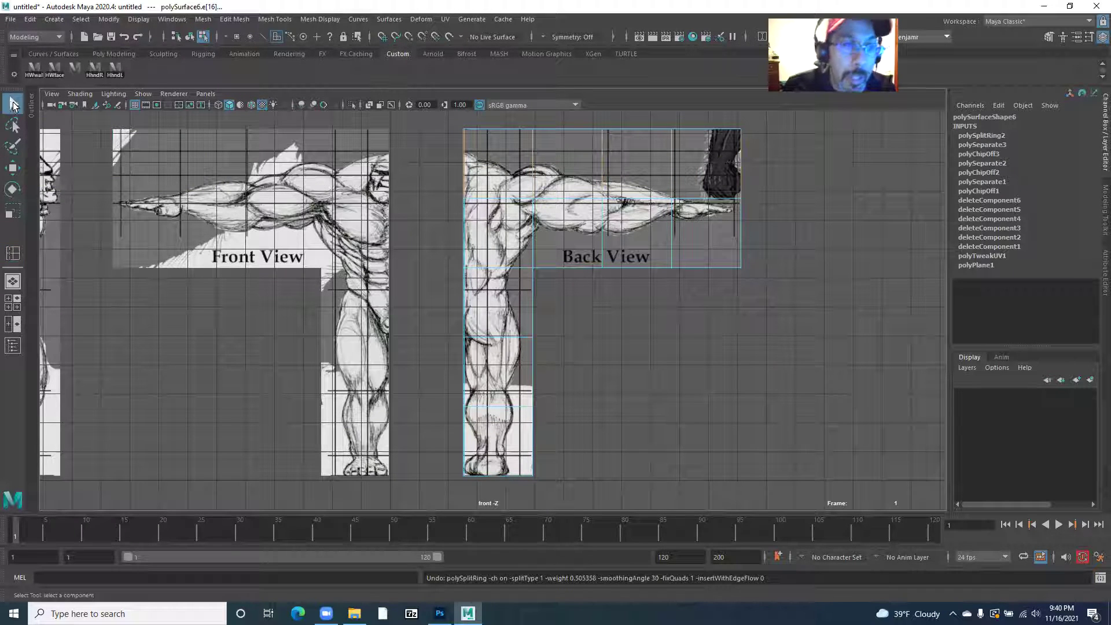
{"action": "left_click", "coordinate": [430, 186]}
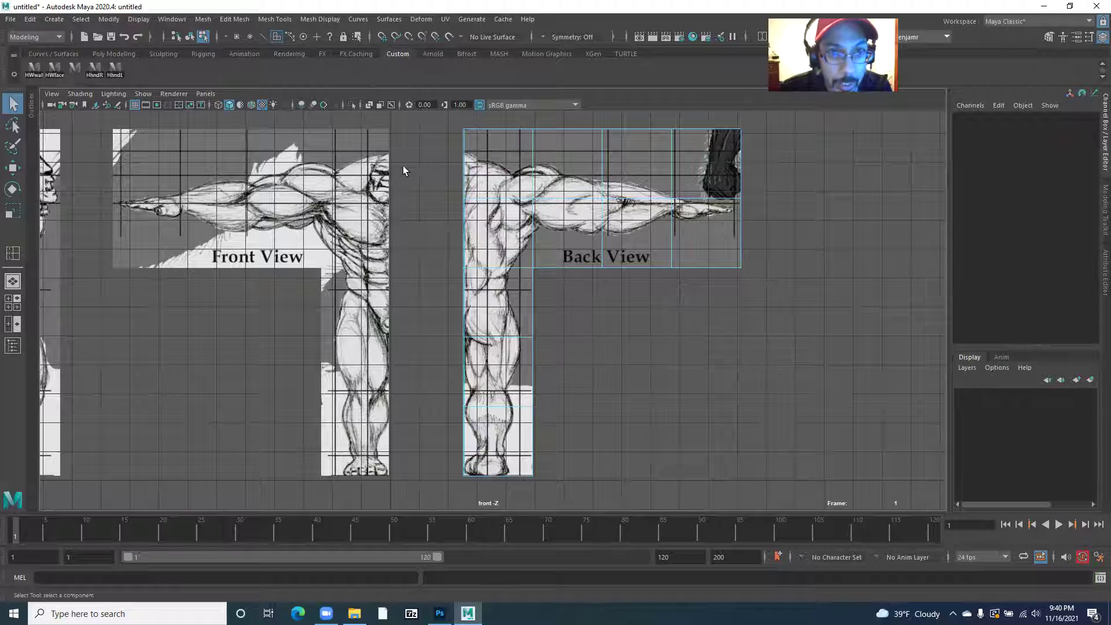
{"action": "left_click", "coordinate": [457, 173]}
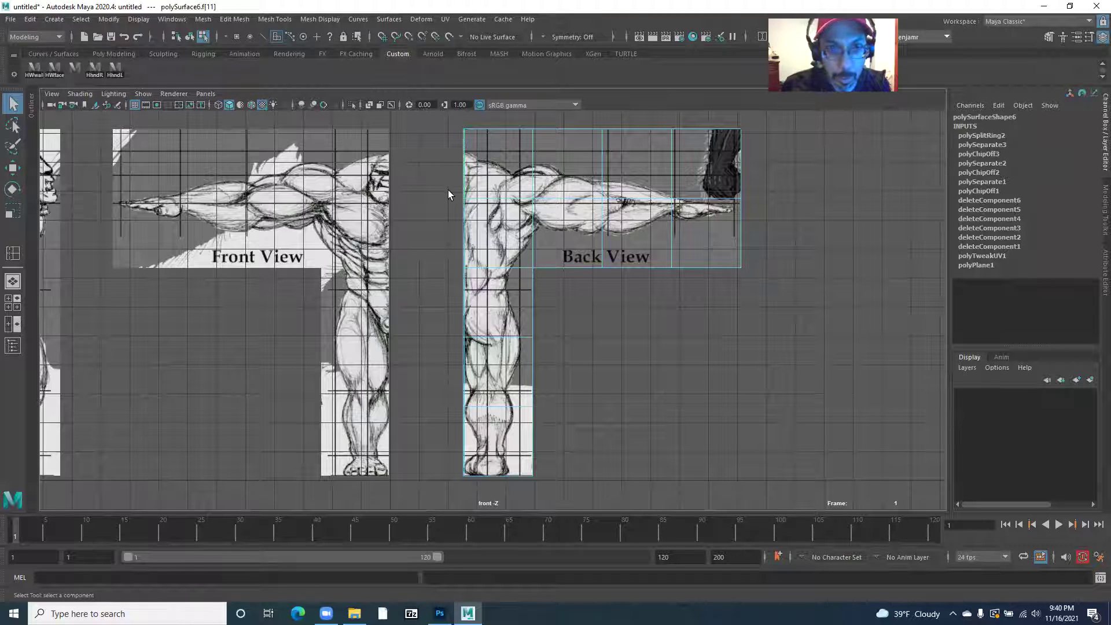
{"action": "left_click_drag", "start_coordinate": [425, 157], "coordinate": [465, 472]}
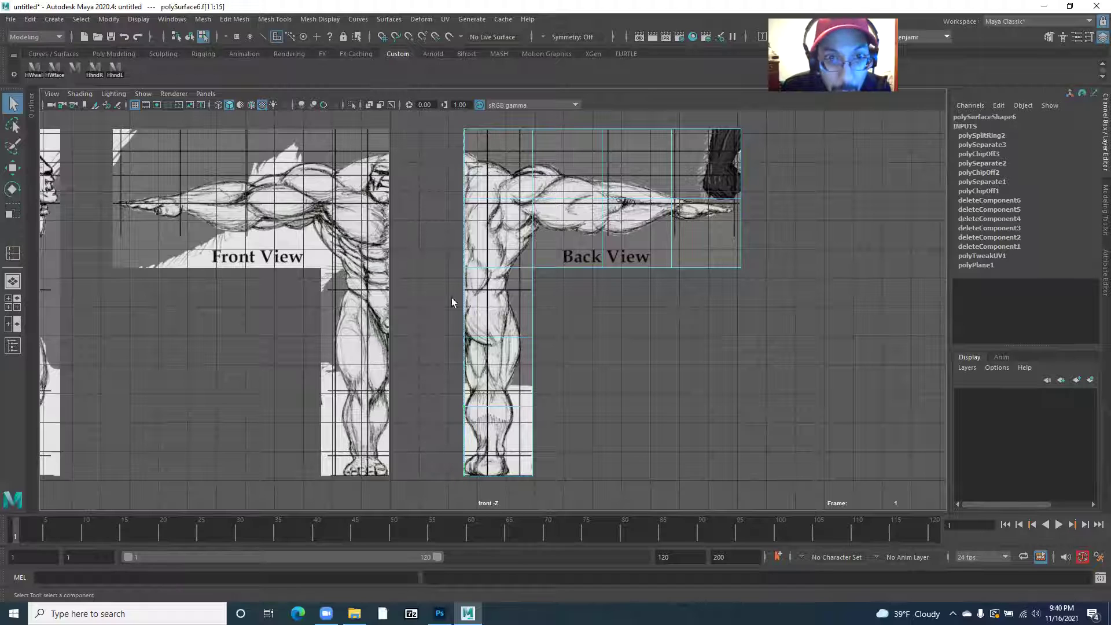
{"action": "key", "text": "4"}
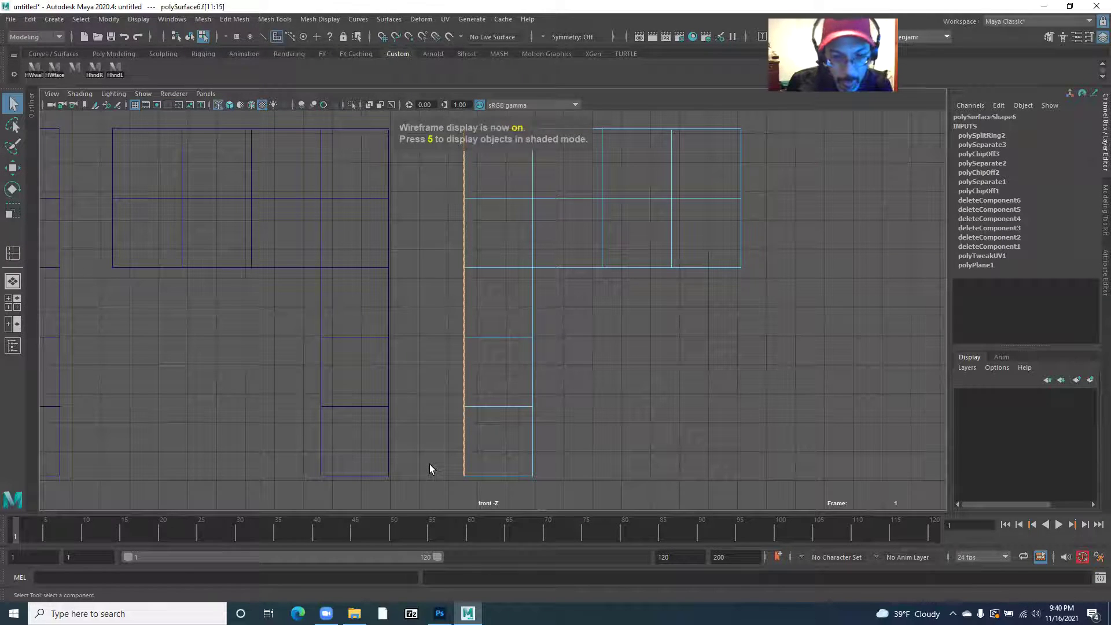
{"action": "key", "text": "6"}
{"action": "mouse_move", "coordinate": [632, 364]}
{"action": "left_mouse_down"}
{"action": "mouse_move", "coordinate": [744, 404]}
{"action": "mouse_move", "coordinate": [752, 493]}
{"action": "mouse_move", "coordinate": [979, 508]}
{"action": "left_mouse_up"}
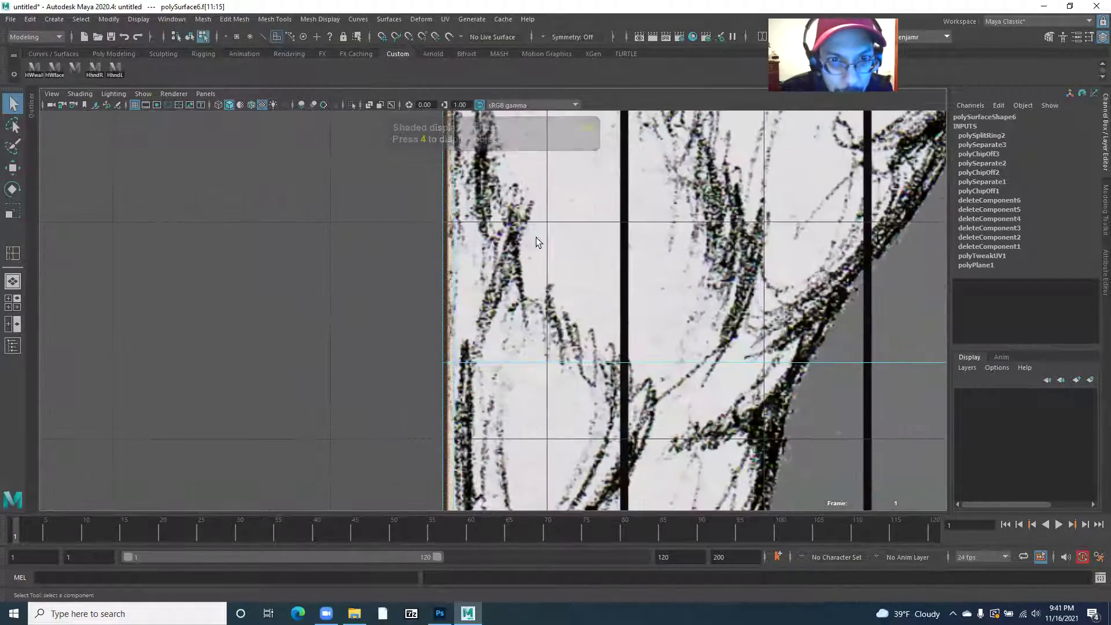
{"action": "left_click_drag", "start_coordinate": [446, 405], "coordinate": [400, 305]}
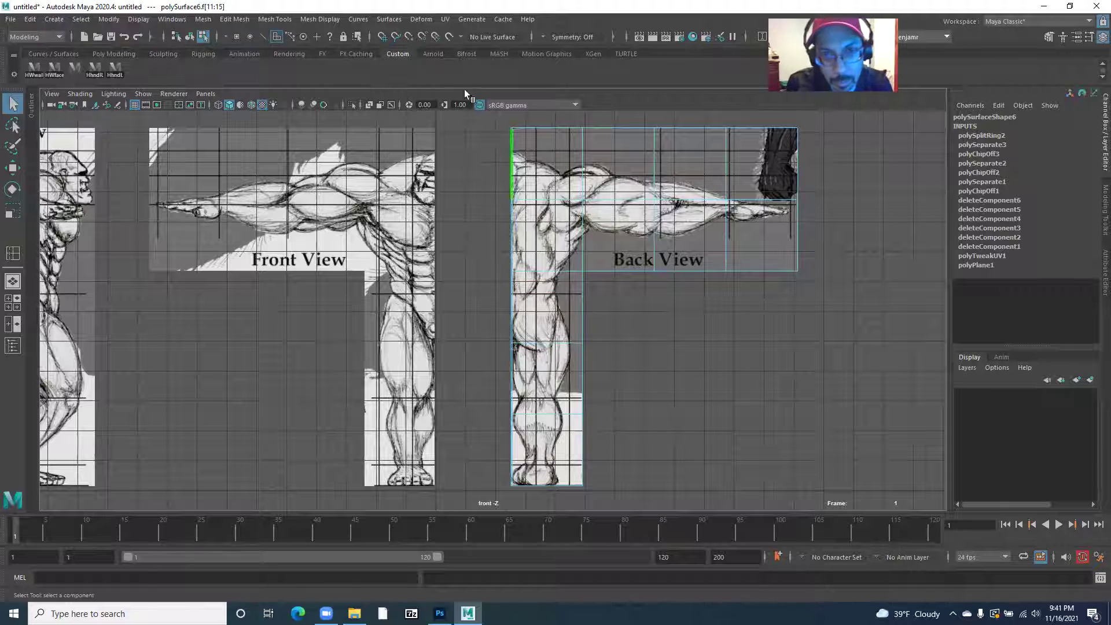
{"action": "key", "text": "5"}
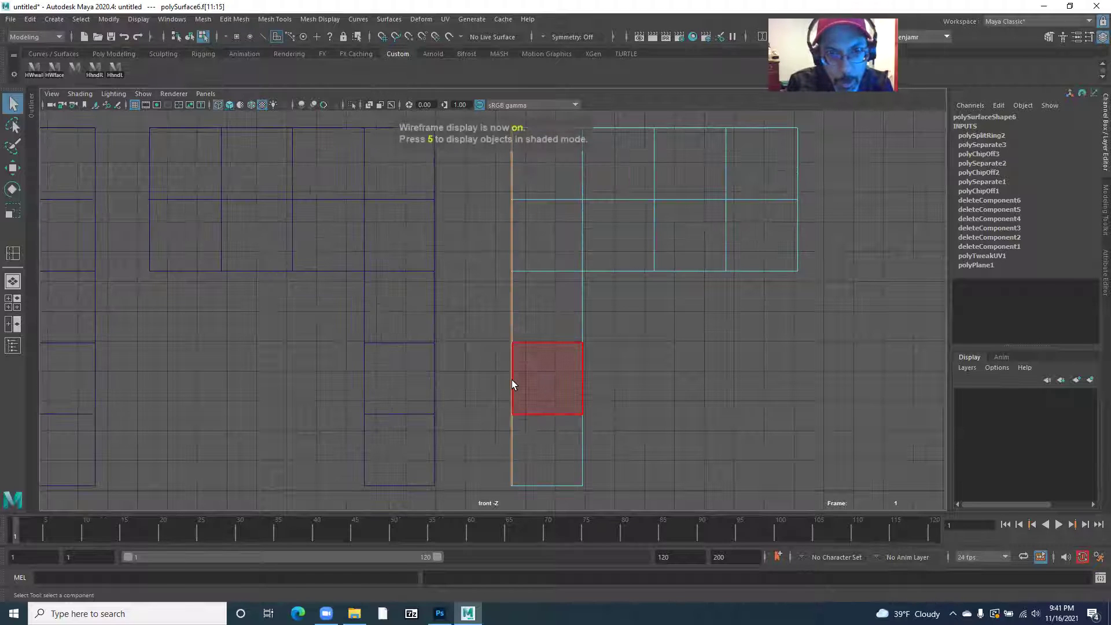
{"action": "key", "text": "4"}
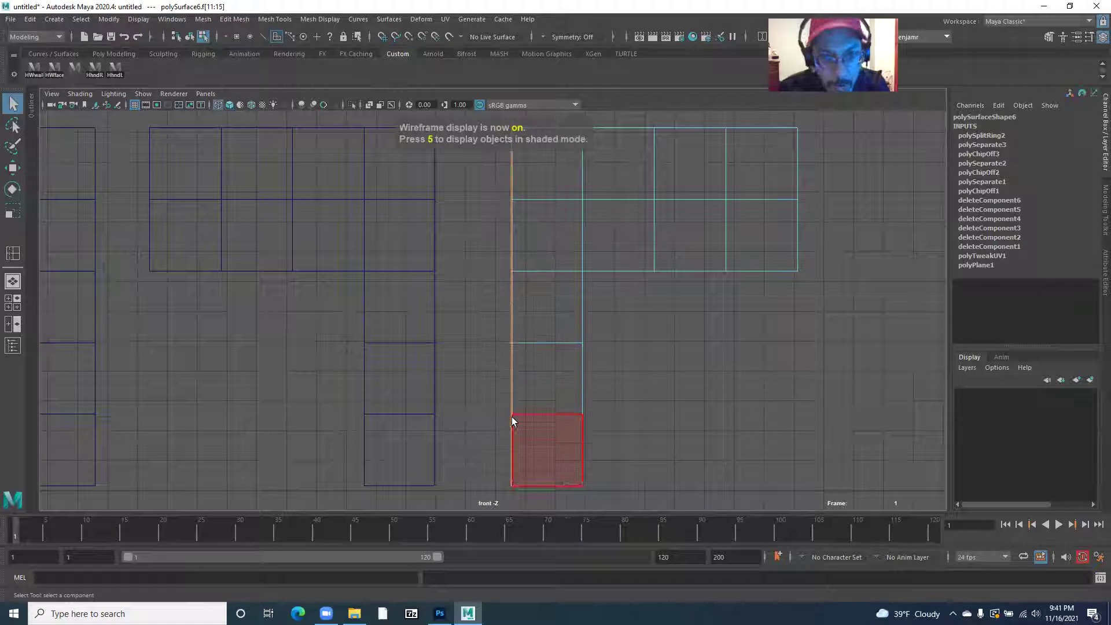
{"action": "left_click_drag", "start_coordinate": [479, 345], "coordinate": [496, 348]}
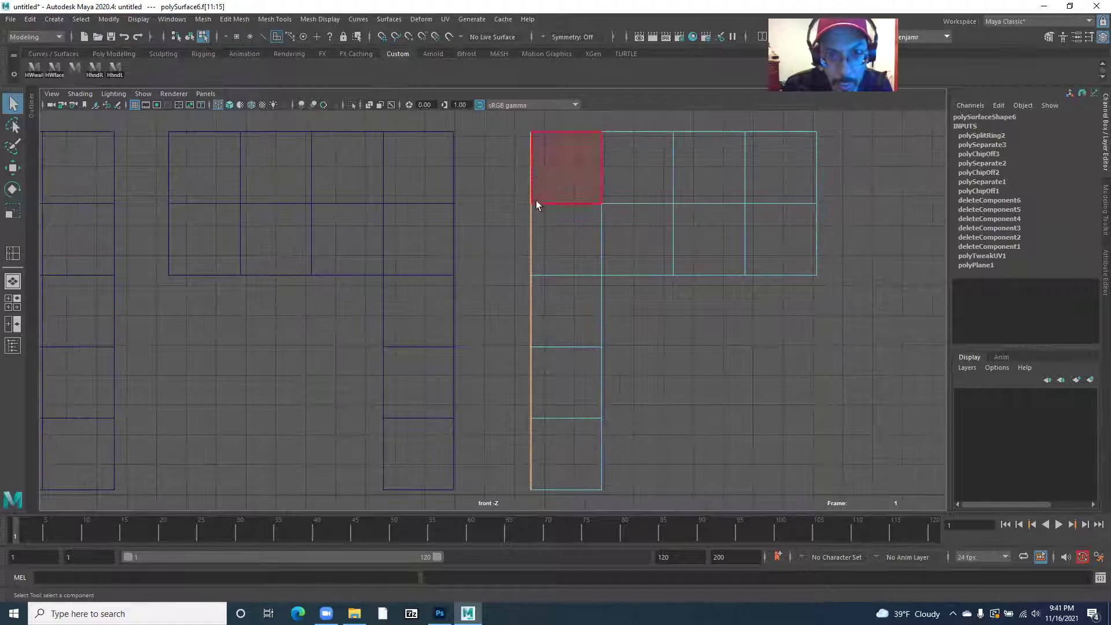
{"action": "left_click", "coordinate": [497, 506]}
Step: Return the Back View piece to Object Mode and restore the textured display with the side, front and back pieces in view
{"action": "right_click", "coordinate": [554, 350]}
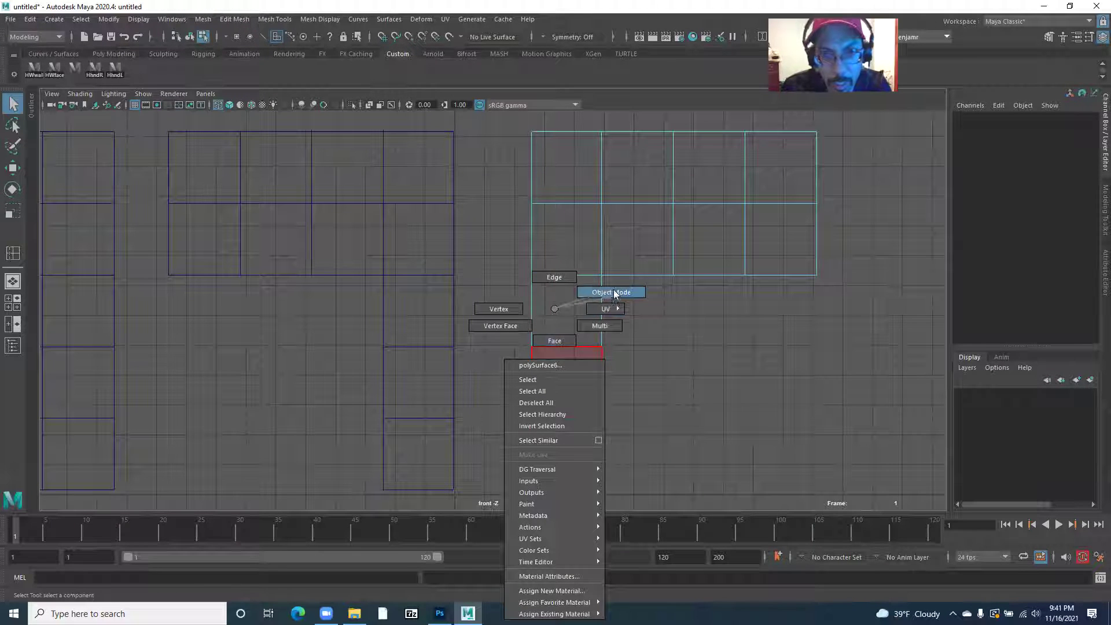
{"action": "left_click", "coordinate": [606, 293]}
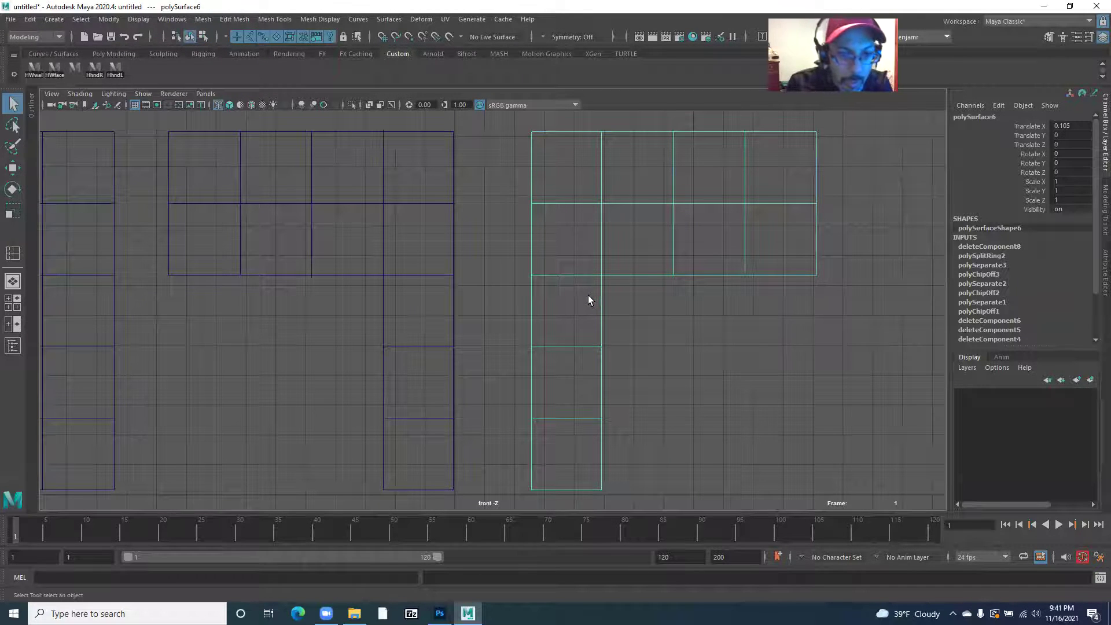
{"action": "key", "text": "6"}
{"action": "scroll", "coordinate": [445, 301], "scroll_direction": "down", "scroll_amount": 1}
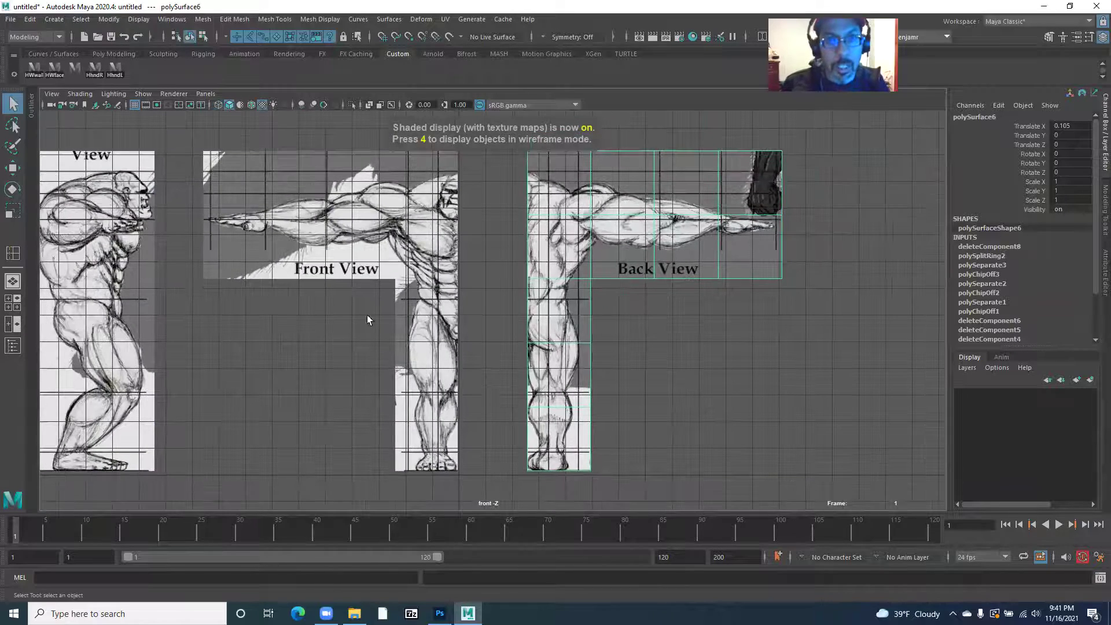
{"action": "left_click_drag", "start_coordinate": [431, 223], "coordinate": [519, 224]}
{"action": "scroll", "coordinate": [465, 251], "scroll_direction": "down", "scroll_amount": 1}
{"action": "left_click_drag", "start_coordinate": [464, 263], "coordinate": [458, 301]}
{"action": "left_click_drag", "start_coordinate": [473, 345], "coordinate": [471, 324]}
{"action": "scroll", "coordinate": [446, 329], "scroll_direction": "down", "scroll_amount": 1}
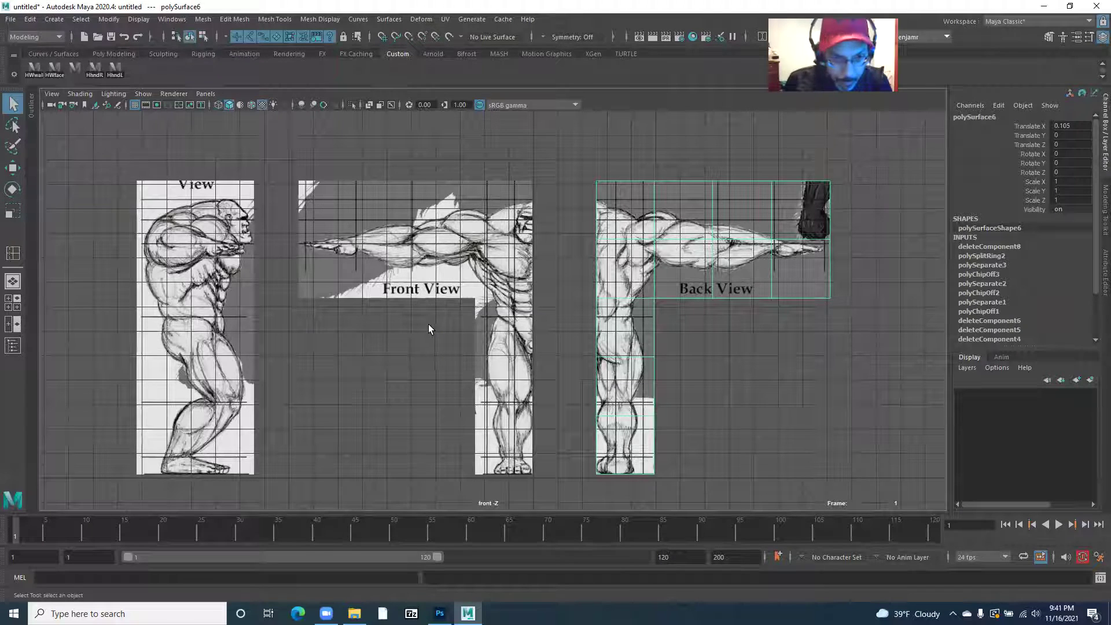
{"action": "scroll", "coordinate": [489, 362], "scroll_direction": "down", "scroll_amount": 1}
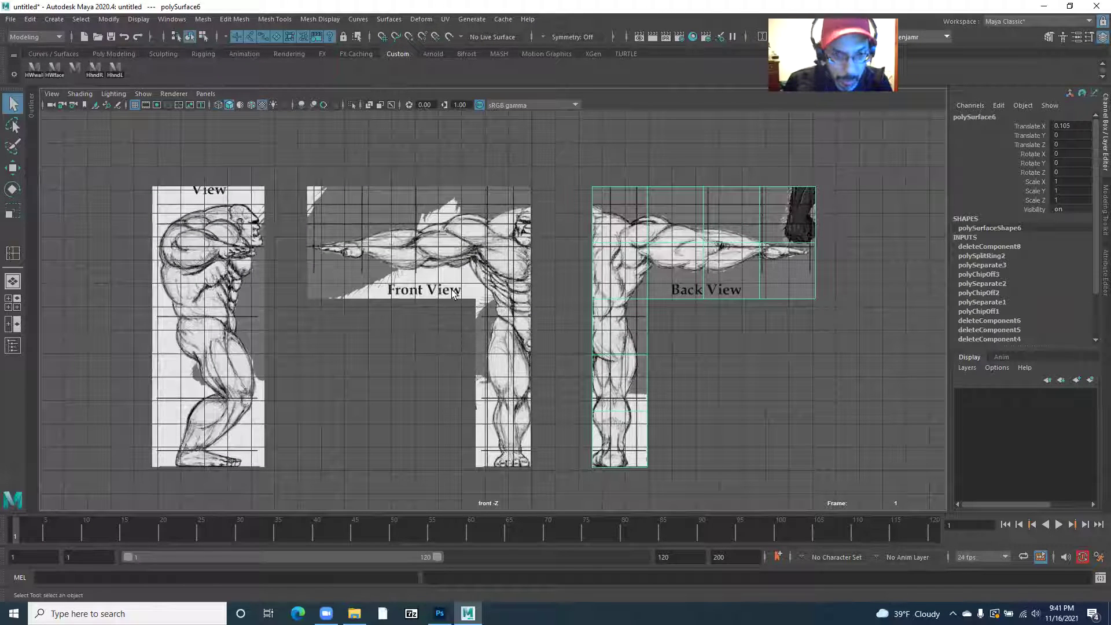
Step: In the perspective view, snap the Back View piece's pivot sideways onto its centre edge
{"action": "key", "text": "space"}
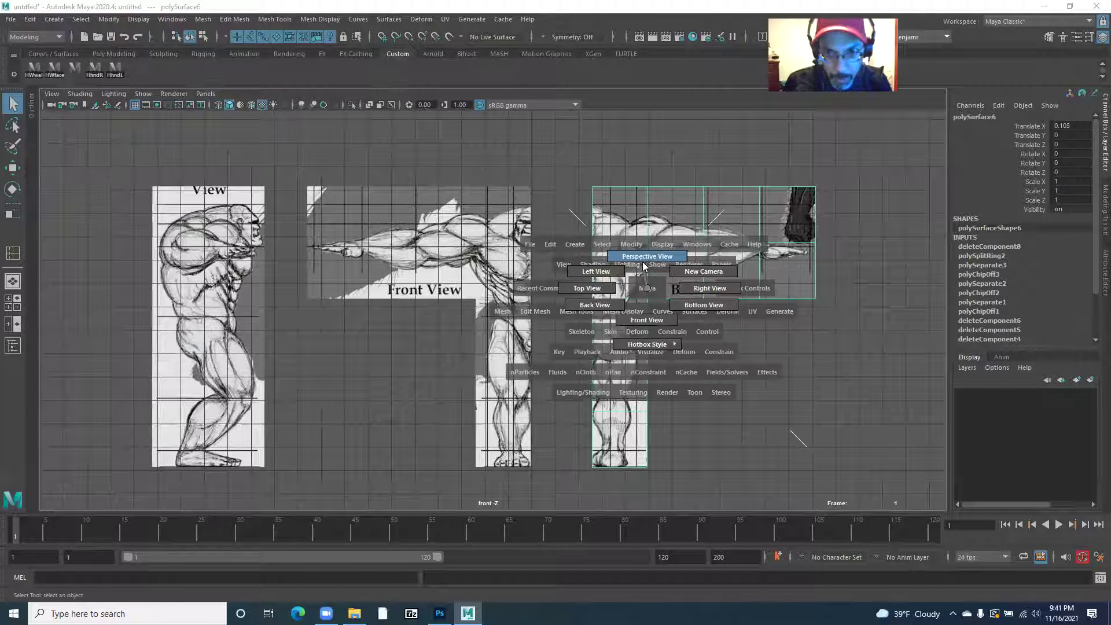
{"action": "left_click", "coordinate": [643, 259]}
{"action": "scroll", "coordinate": [575, 345], "scroll_direction": "down", "scroll_amount": 3}
{"action": "left_click_drag", "start_coordinate": [439, 359], "coordinate": [411, 334]}
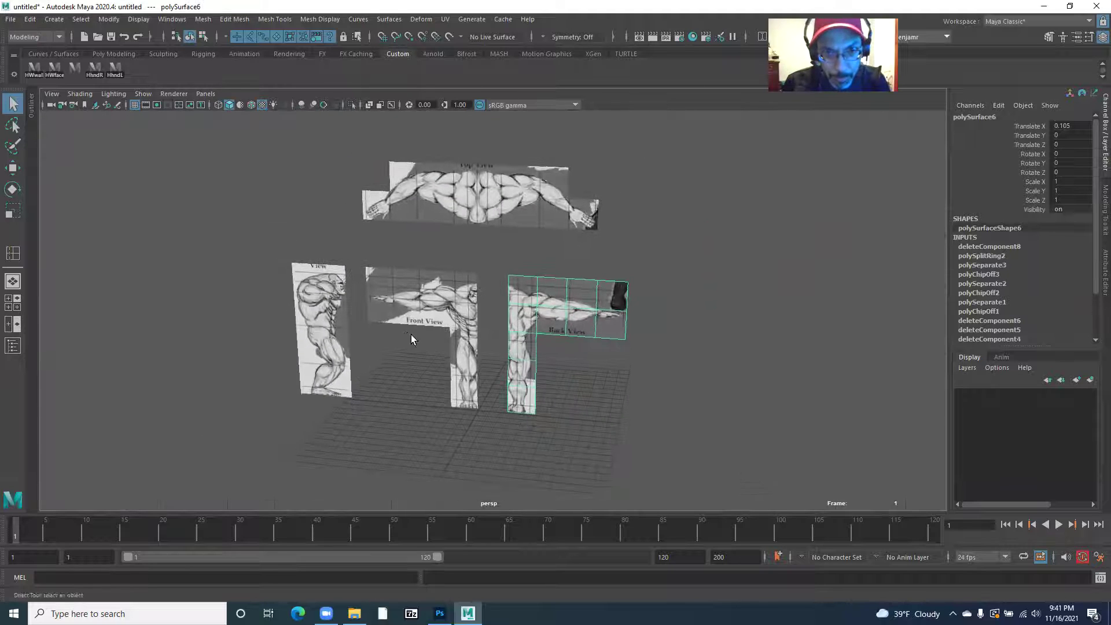
{"action": "scroll", "coordinate": [411, 335], "scroll_direction": "up", "scroll_amount": 3}
{"action": "left_click_drag", "start_coordinate": [528, 342], "coordinate": [564, 412]}
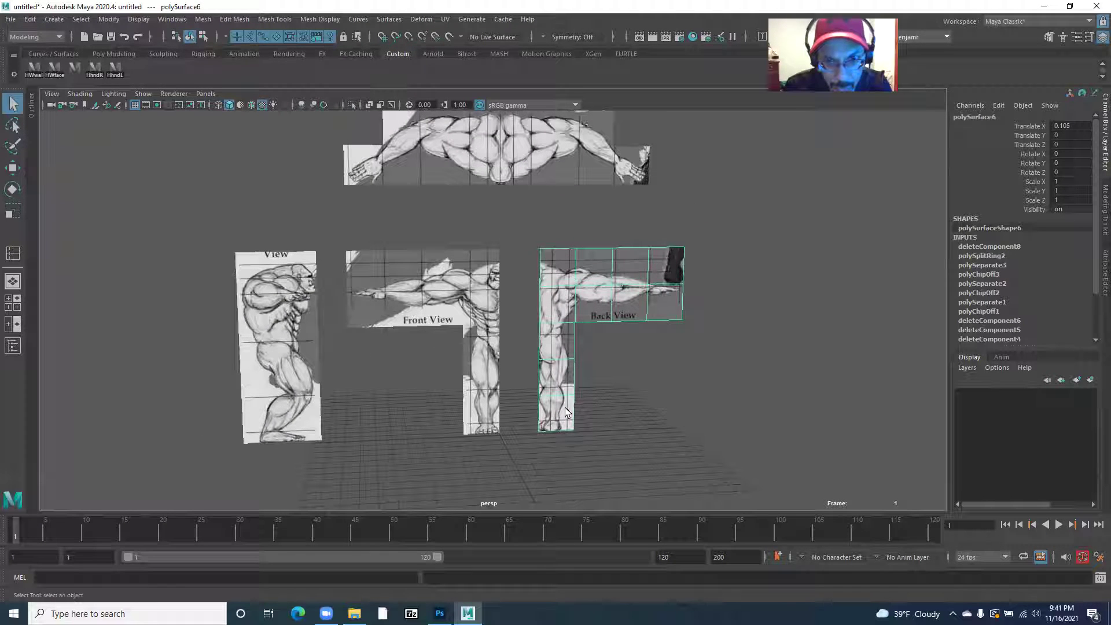
{"action": "key", "text": "w"}
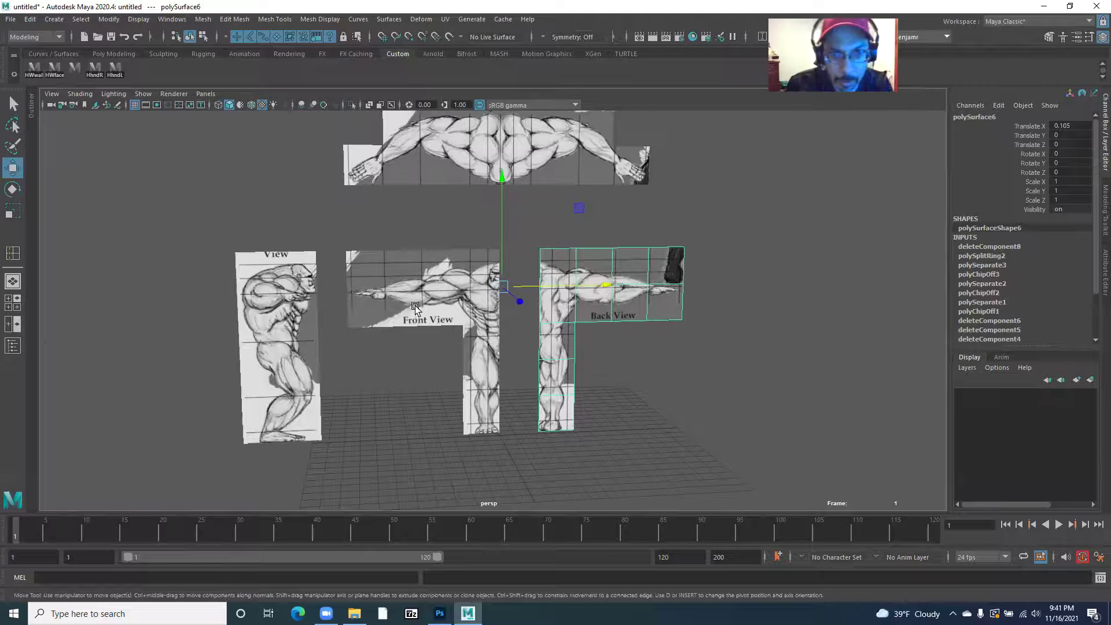
{"action": "scroll", "coordinate": [551, 358], "scroll_direction": "up", "scroll_amount": 4}
{"action": "left_click_drag", "start_coordinate": [551, 383], "coordinate": [425, 301]}
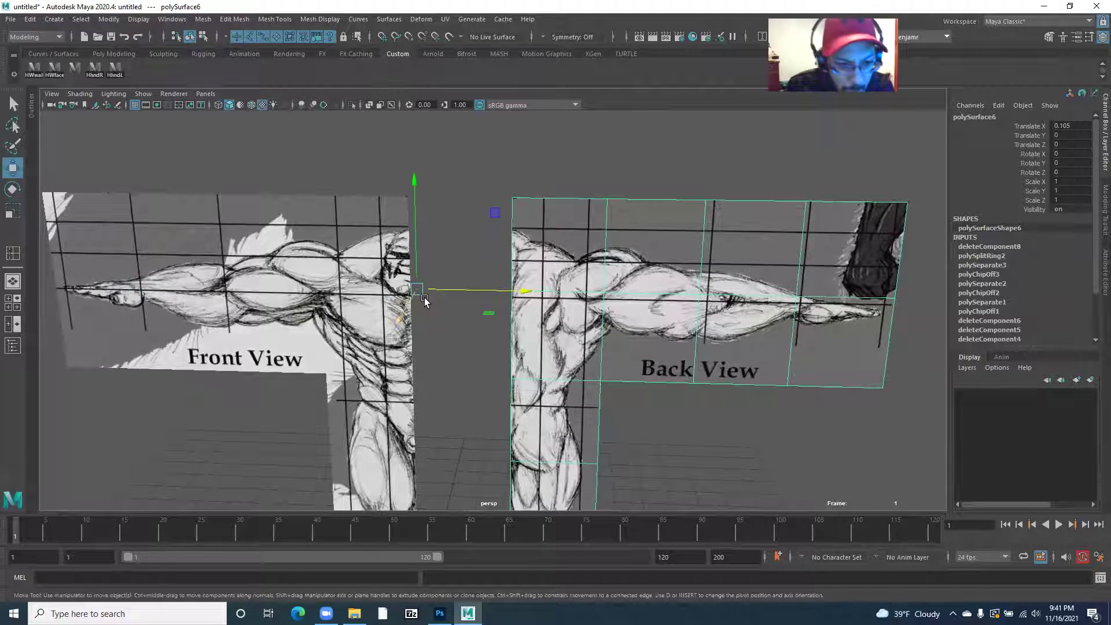
{"action": "key", "text": "d"}
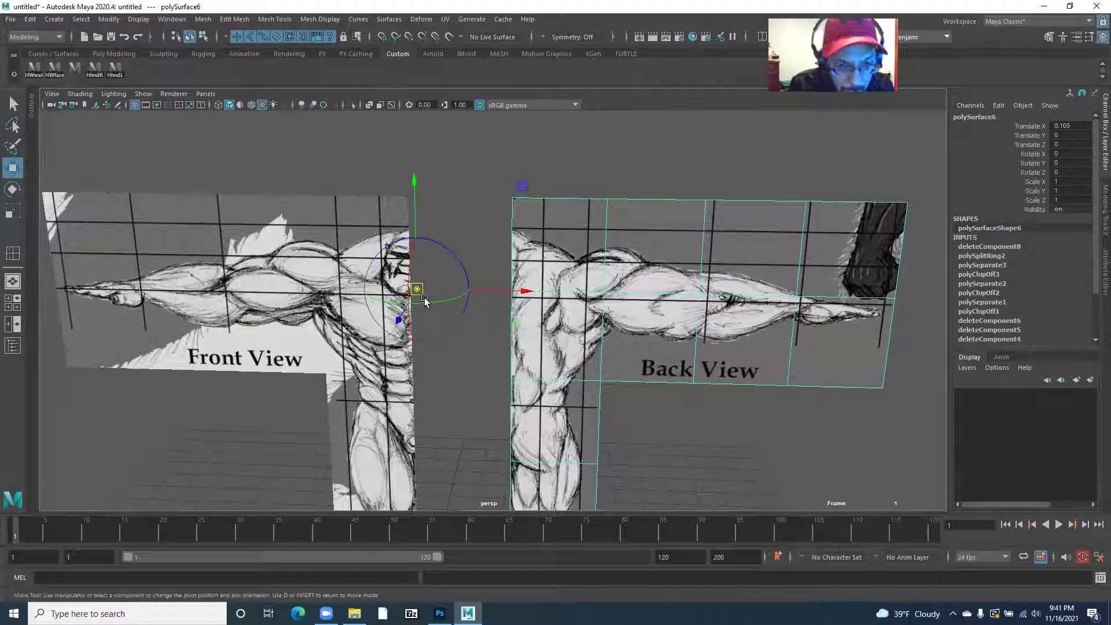
{"action": "key", "text": "v"}
{"action": "left_click_drag", "start_coordinate": [523, 295], "coordinate": [514, 292]}
{"action": "key", "text": "d"}
Step: Snap the Back View piece's pivot down to the bottom corner of its centre edge
{"action": "scroll", "coordinate": [375, 295], "scroll_direction": "down", "scroll_amount": 5}
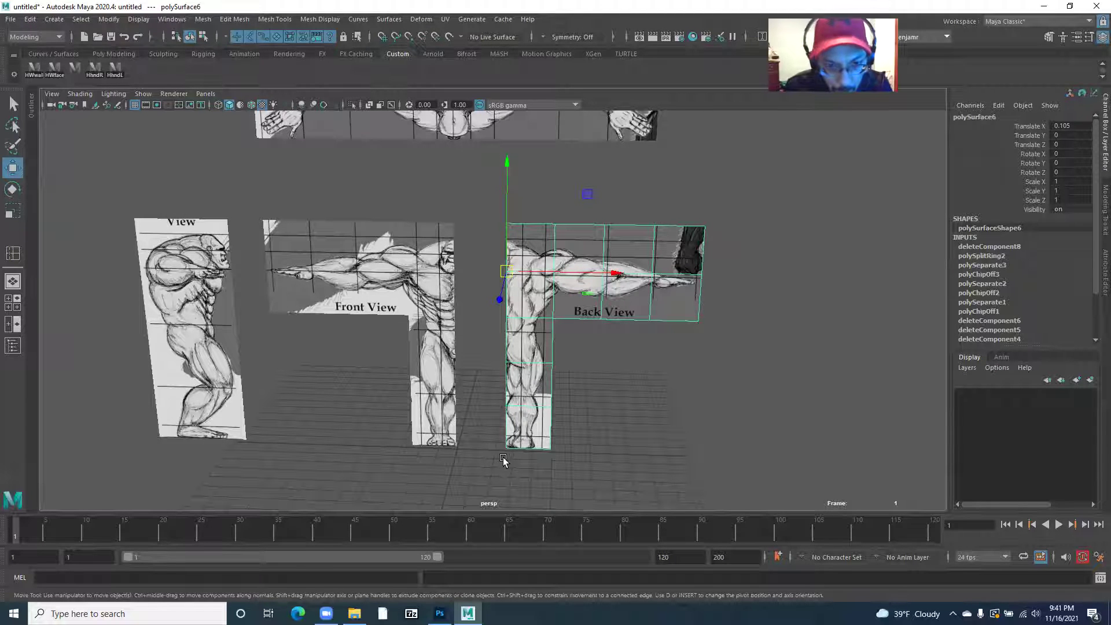
{"action": "key", "text": "d"}
{"action": "key", "text": "v"}
{"action": "left_click_drag", "start_coordinate": [506, 167], "coordinate": [478, 443]}
{"action": "key", "text": "d"}
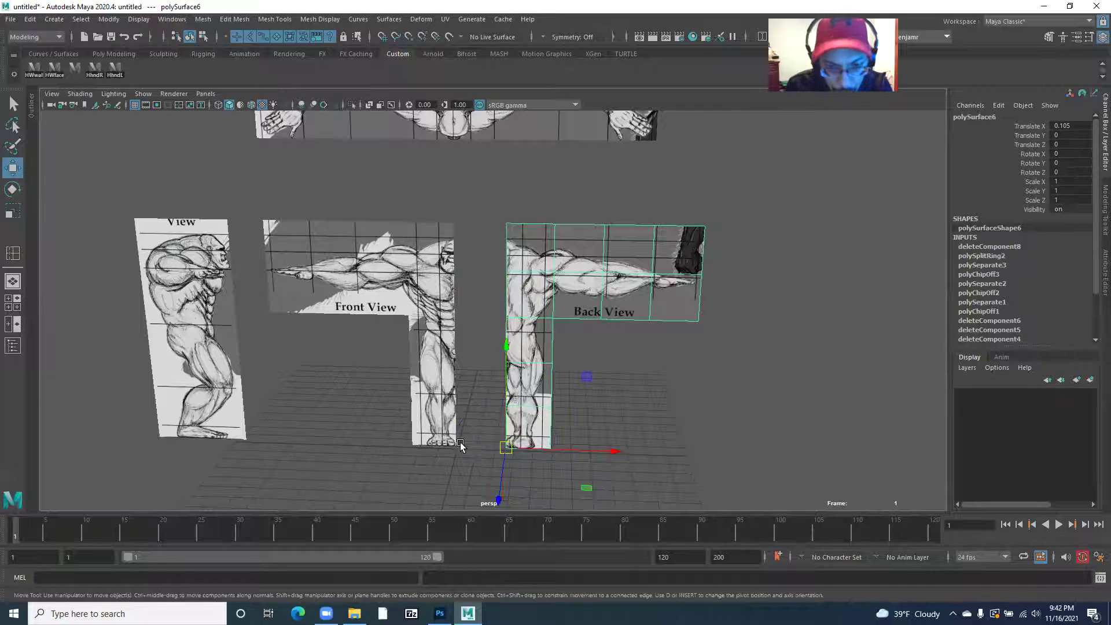
Step: Move the Back View piece with grid snapping so its bottom centre corner sits on the grid origin
{"action": "scroll", "coordinate": [468, 442], "scroll_direction": "up", "scroll_amount": 8}
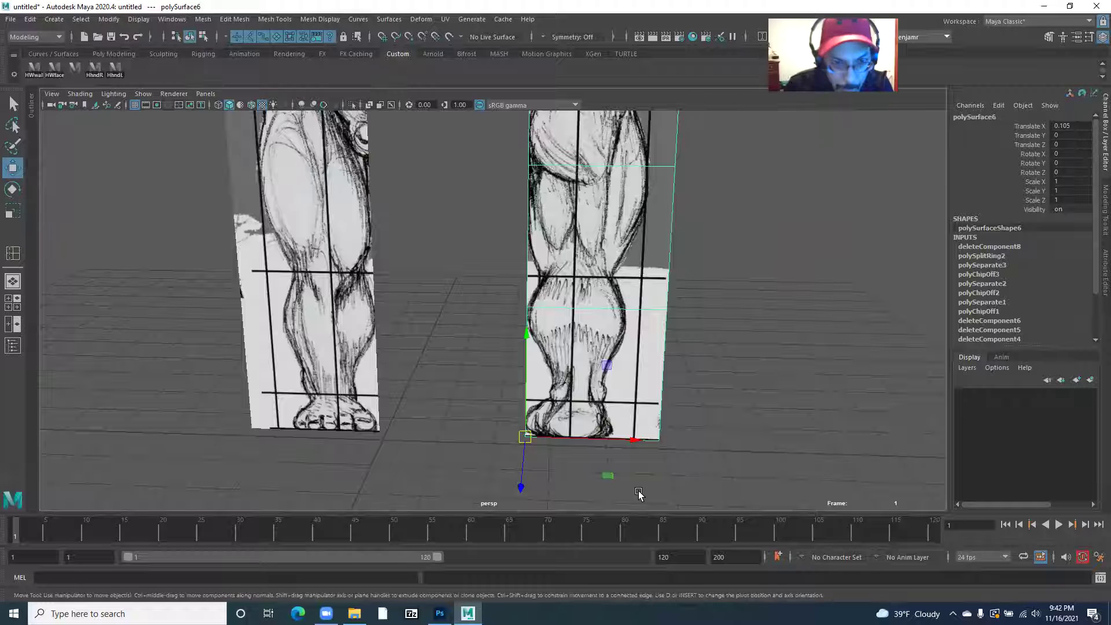
{"action": "key", "text": "v"}
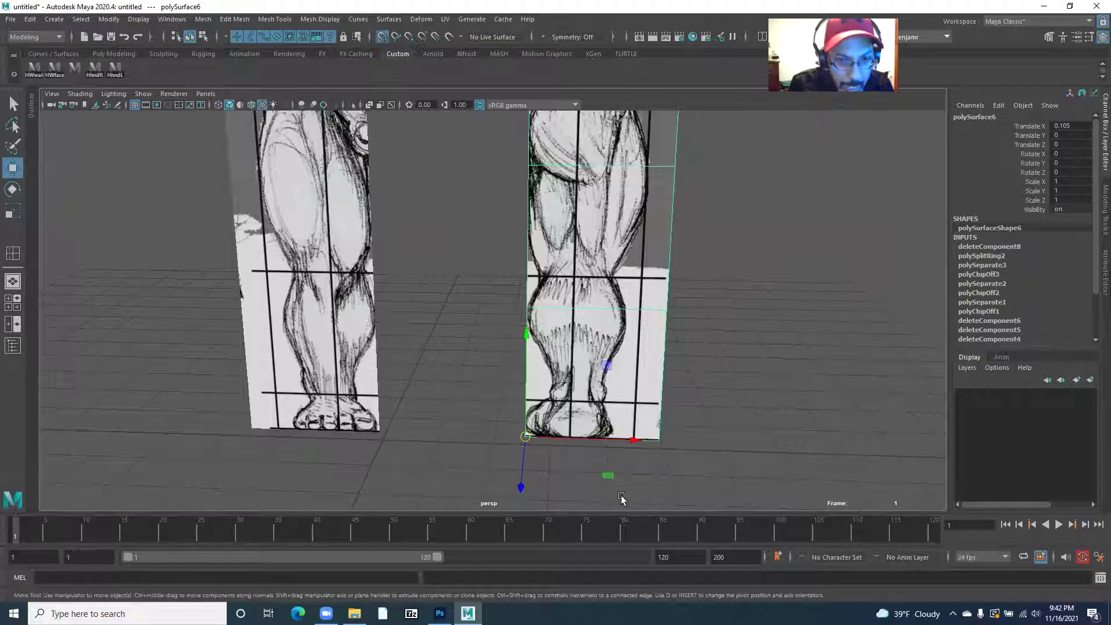
{"action": "left_click_drag", "start_coordinate": [524, 437], "coordinate": [366, 431]}
Step: Select the Front View piece and snap its pivot sideways onto its centre edge
{"action": "left_click", "coordinate": [373, 371]}
{"action": "left_click_drag", "start_coordinate": [367, 431], "coordinate": [173, 298]}
{"action": "left_click_drag", "start_coordinate": [270, 283], "coordinate": [278, 363]}
{"action": "left_click_drag", "start_coordinate": [336, 299], "coordinate": [339, 370]}
{"action": "left_click_drag", "start_coordinate": [338, 371], "coordinate": [430, 397]}
{"action": "key", "text": "d"}
{"action": "key", "text": "v"}
{"action": "left_click_drag", "start_coordinate": [498, 309], "coordinate": [356, 317]}
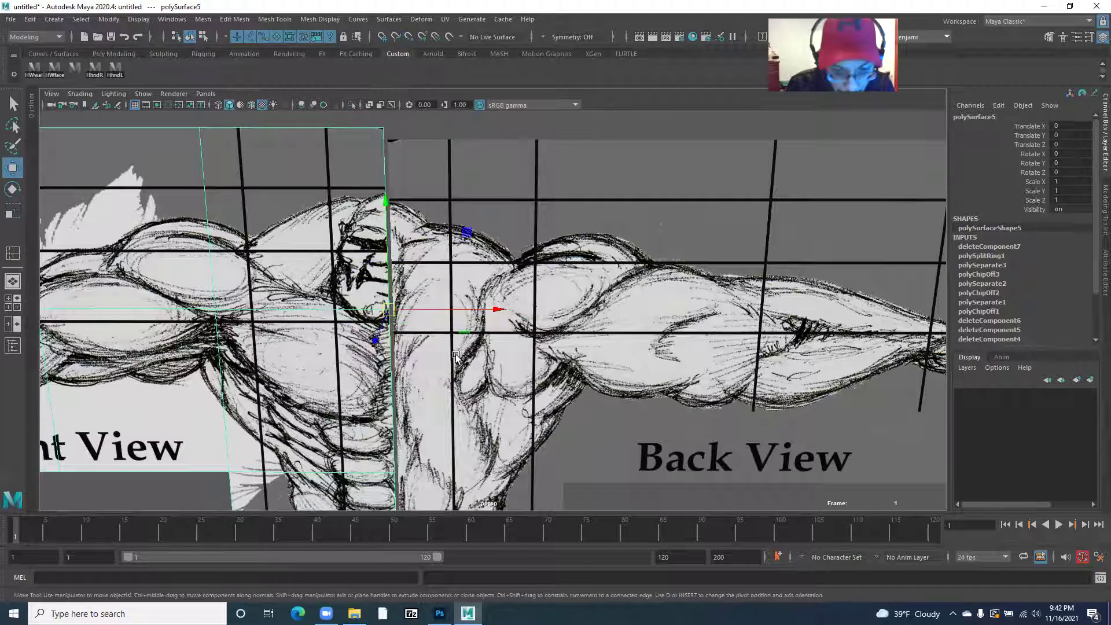
Step: Snap the Front View piece's pivot down to the bottom corner of its centre edge
{"action": "scroll", "coordinate": [456, 357], "scroll_direction": "down", "scroll_amount": 6}
{"action": "key", "text": "d"}
{"action": "key", "text": "v"}
{"action": "left_click_drag", "start_coordinate": [481, 350], "coordinate": [480, 439]}
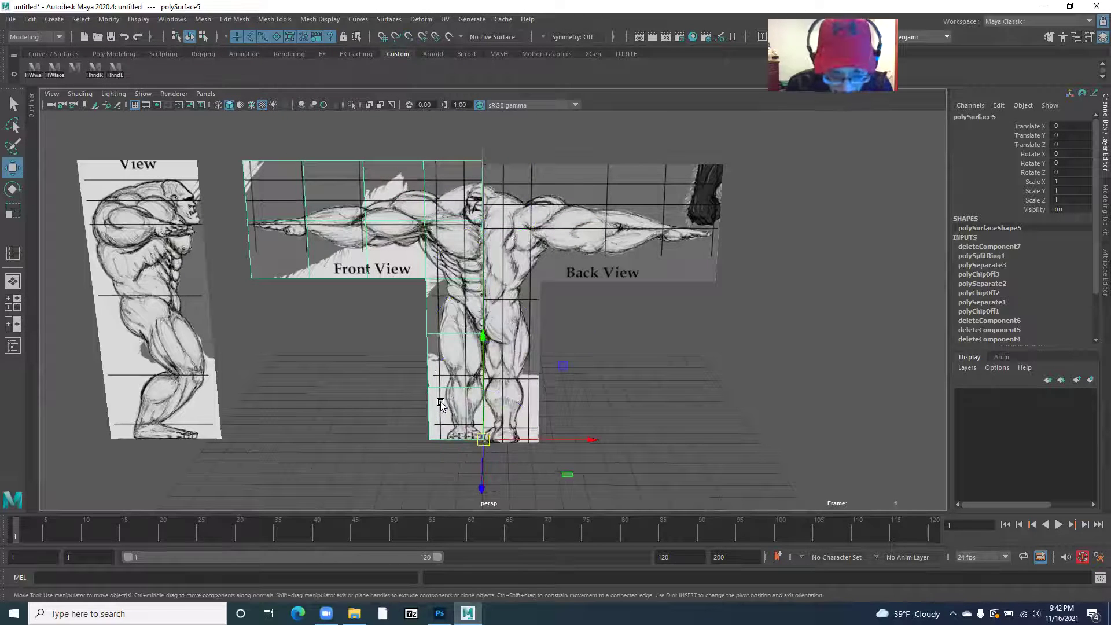
Step: Move the Front View piece with grid snapping so its bottom centre corner meets the Back View piece at the origin
{"action": "scroll", "coordinate": [440, 404], "scroll_direction": "up", "scroll_amount": 10}
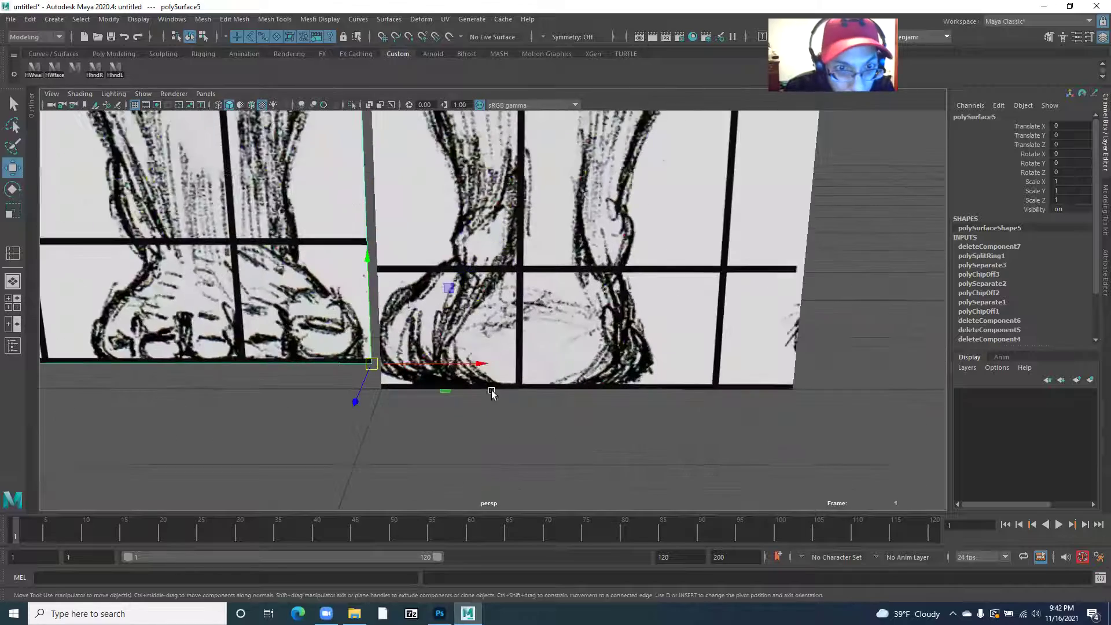
{"action": "scroll", "coordinate": [491, 393], "scroll_direction": "up", "scroll_amount": 10}
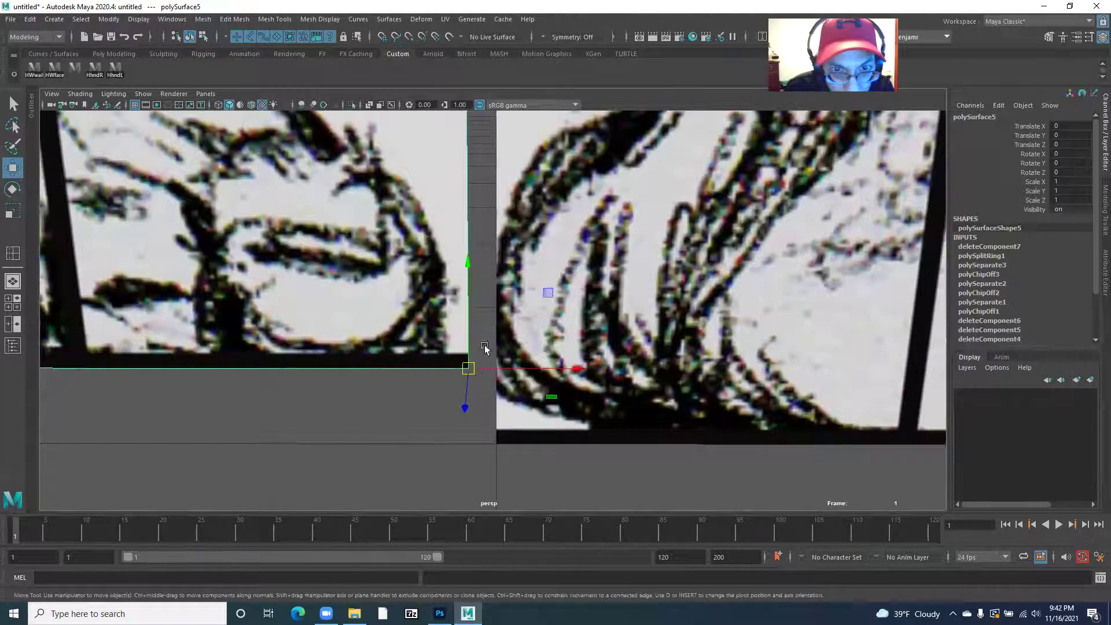
{"action": "scroll", "coordinate": [550, 385], "scroll_direction": "down", "scroll_amount": 4}
{"action": "key", "text": "x"}
{"action": "left_click_drag", "start_coordinate": [477, 346], "coordinate": [496, 405]}
{"action": "scroll", "coordinate": [596, 421], "scroll_direction": "down", "scroll_amount": 5}
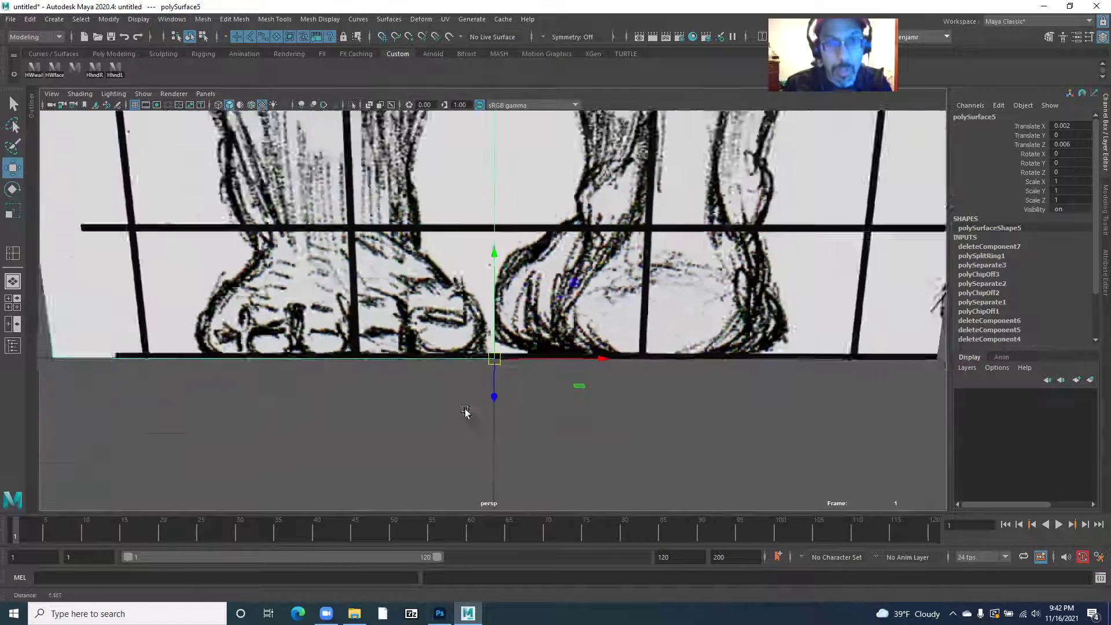
{"action": "scroll", "coordinate": [513, 363], "scroll_direction": "down", "scroll_amount": 7}
Step: Examine how the Front View and Back View halves line up along the centre, selecting each piece in turn
{"action": "left_click_drag", "start_coordinate": [513, 324], "coordinate": [513, 486]}
{"action": "scroll", "coordinate": [514, 347], "scroll_direction": "down", "scroll_amount": 2}
{"action": "left_click_drag", "start_coordinate": [515, 313], "coordinate": [515, 355]}
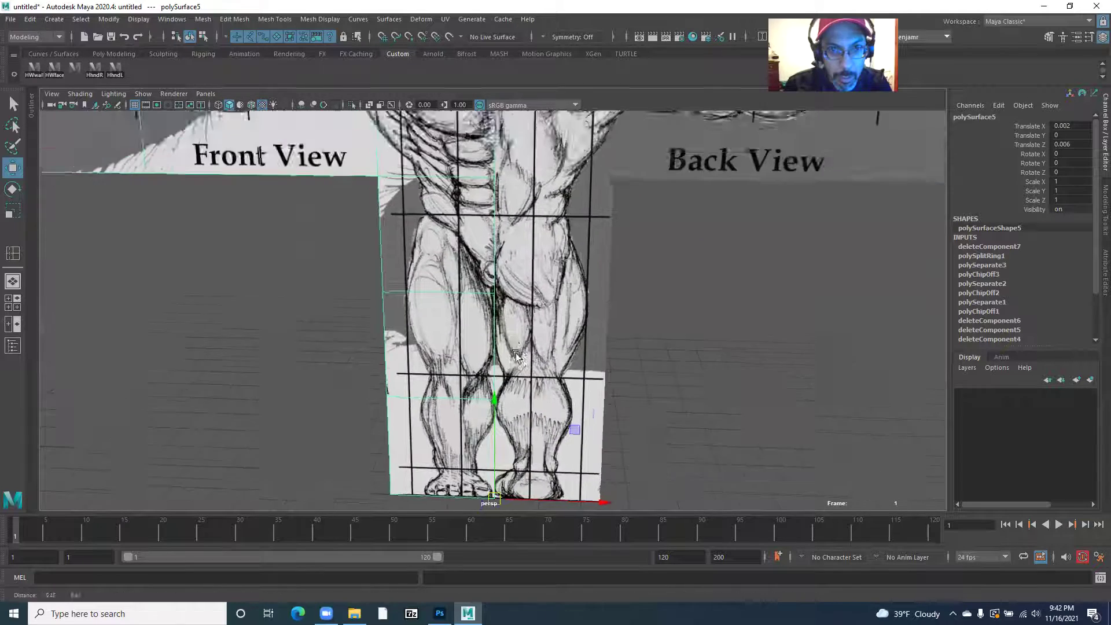
{"action": "scroll", "coordinate": [515, 354], "scroll_direction": "down", "scroll_amount": 6}
{"action": "left_click_drag", "start_coordinate": [356, 332], "coordinate": [385, 346]}
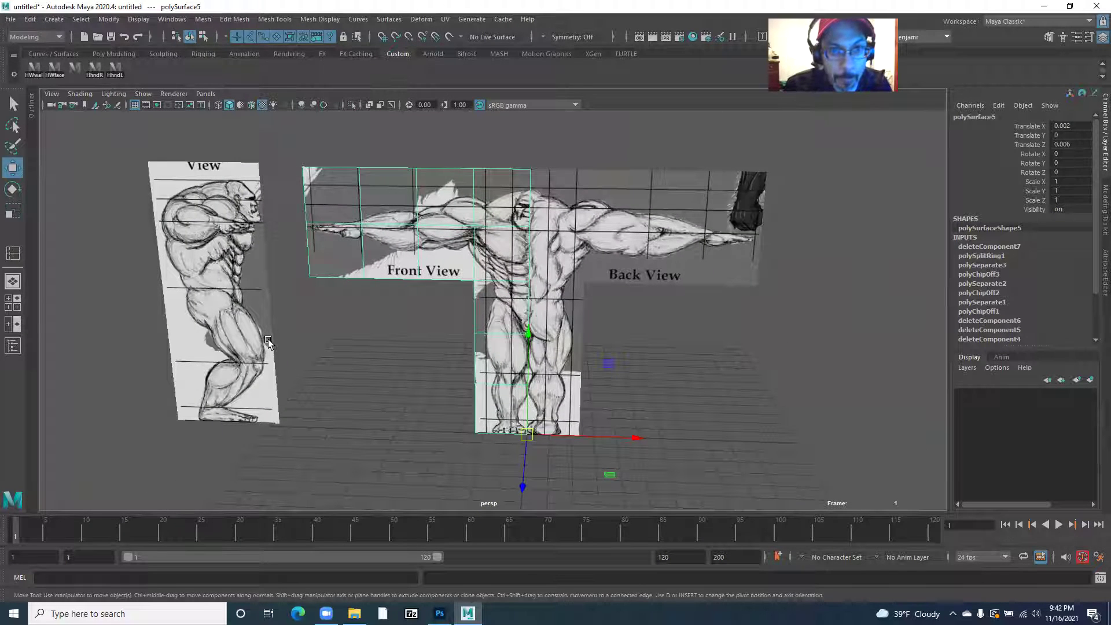
{"action": "left_click", "coordinate": [564, 270]}
{"action": "left_click_drag", "start_coordinate": [564, 240], "coordinate": [484, 345]}
{"action": "left_click", "coordinate": [406, 272]}
{"action": "left_click", "coordinate": [408, 226]}
Step: Turn the Back View piece around its centre edge by setting its Rotate Z to -180
{"action": "left_click", "coordinate": [637, 261]}
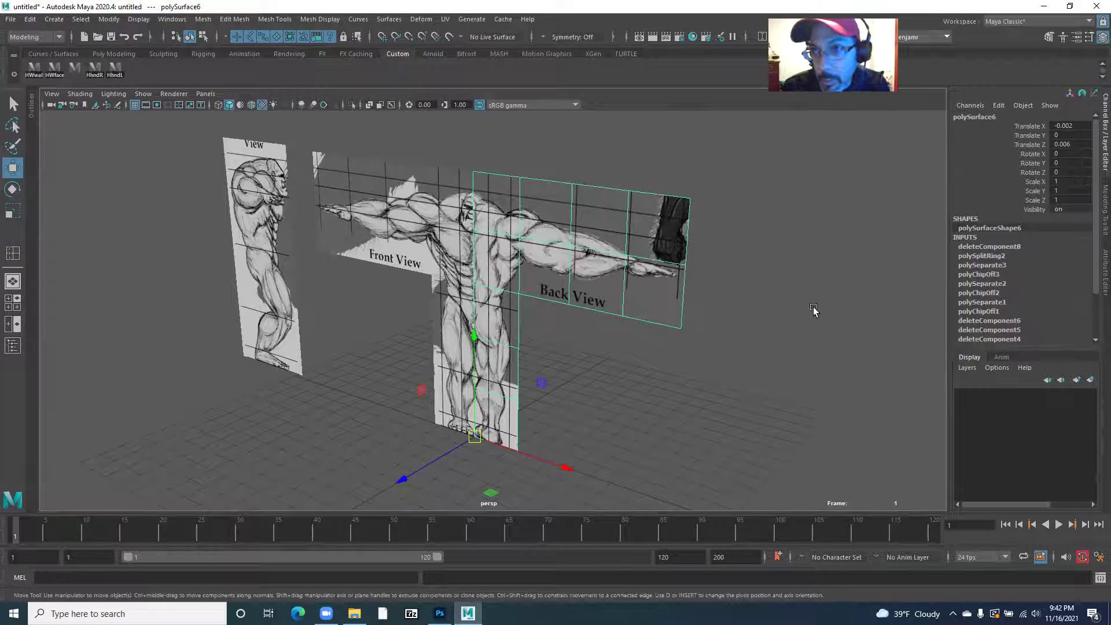
{"action": "key", "text": "e"}
{"action": "left_click_drag", "start_coordinate": [451, 454], "coordinate": [413, 404]}
{"action": "left_click_drag", "start_coordinate": [585, 389], "coordinate": [842, 298]}
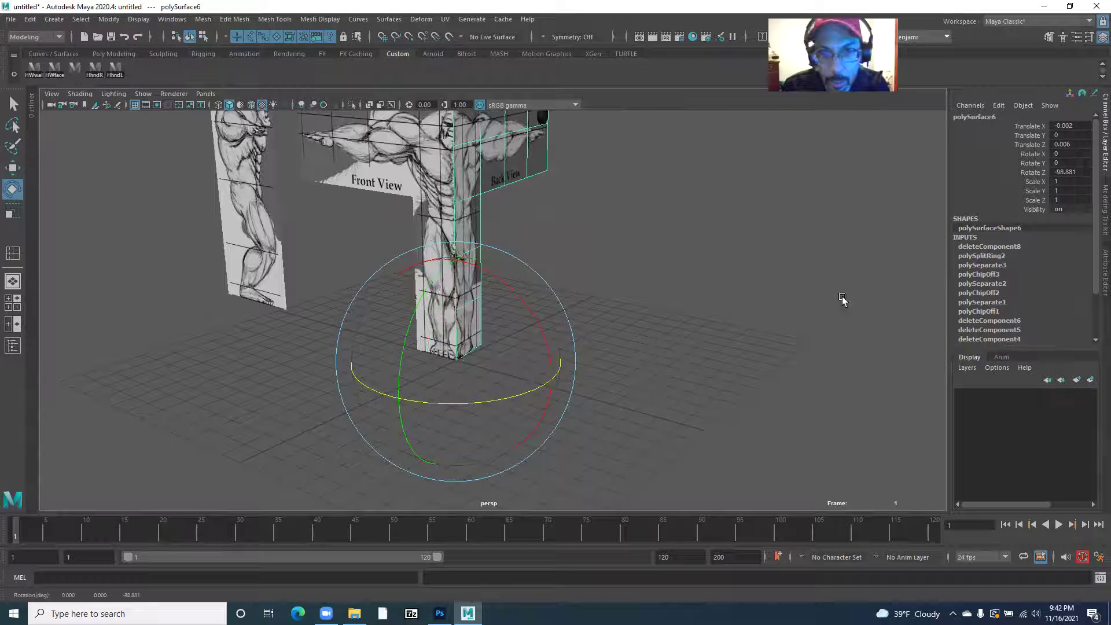
{"action": "double_click", "coordinate": [1061, 172]}
{"action": "type", "text": "-"}
{"action": "key", "text": "BackSpace"}
{"action": "key", "text": "Return"}
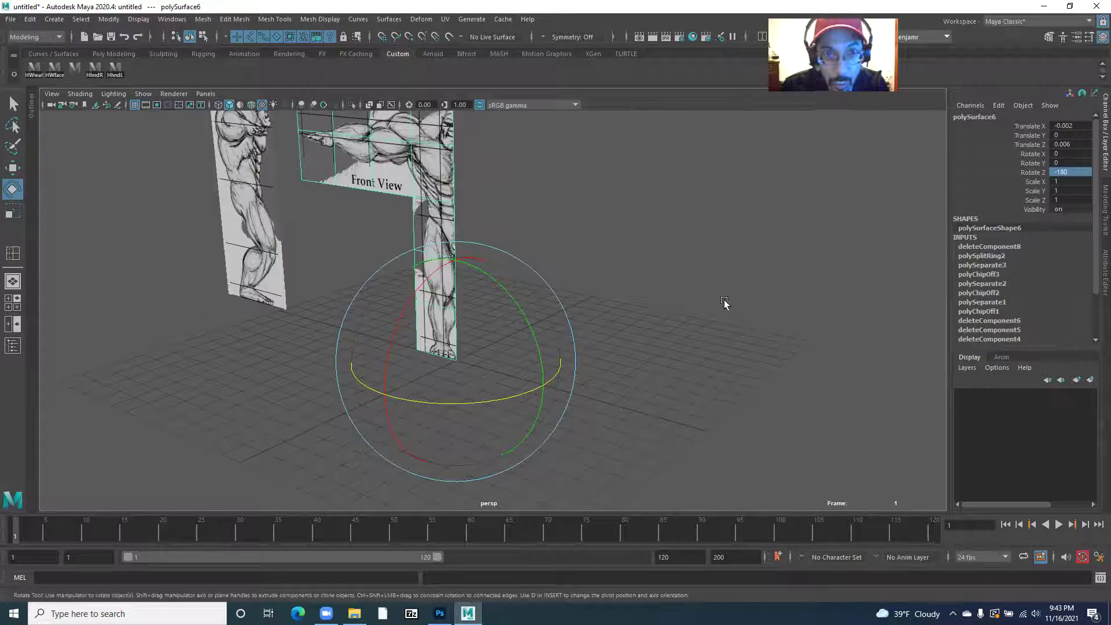
Step: Move the Back View piece about 0.042 units back so it stands just behind the Front View piece
{"action": "left_click_drag", "start_coordinate": [532, 358], "coordinate": [436, 342]}
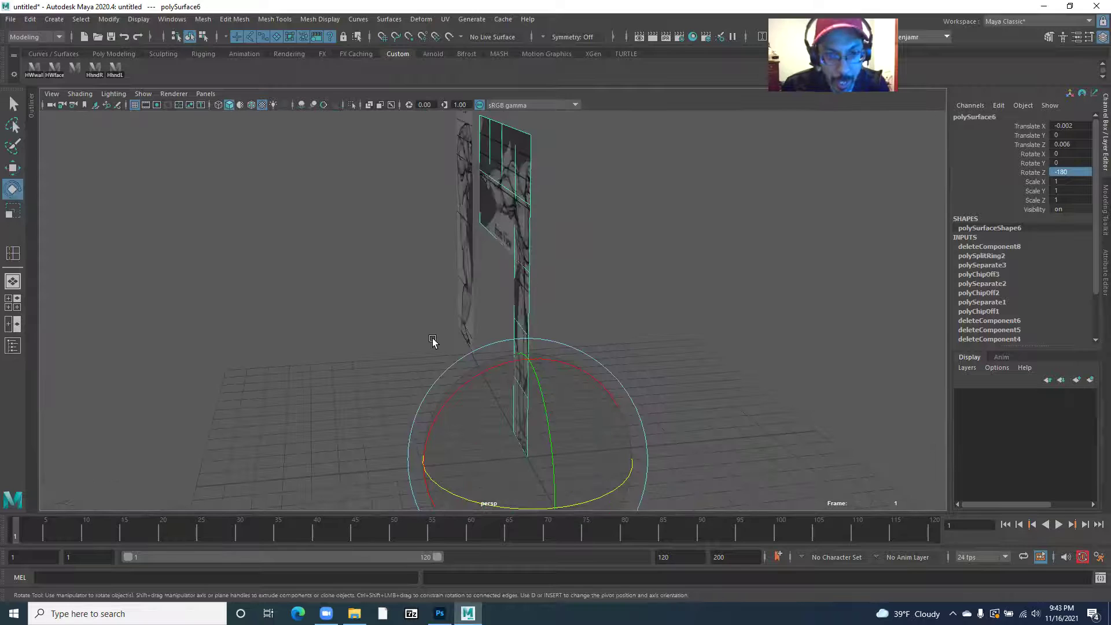
{"action": "key", "text": "w"}
{"action": "scroll", "coordinate": [455, 411], "scroll_direction": "up", "scroll_amount": 2}
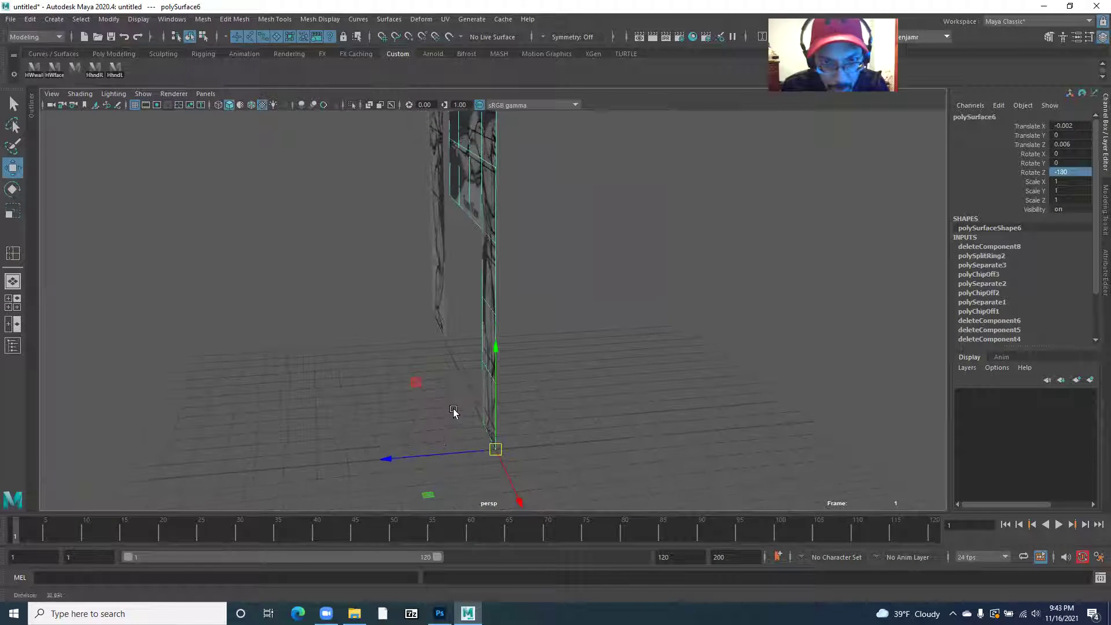
{"action": "left_click_drag", "start_coordinate": [422, 456], "coordinate": [572, 327]}
Step: Select the Front View piece and enlarge the channel area to reveal its full list of construction history inputs
{"action": "left_click", "coordinate": [491, 351]}
{"action": "left_click_drag", "start_coordinate": [446, 363], "coordinate": [510, 331], "text": "alt"}
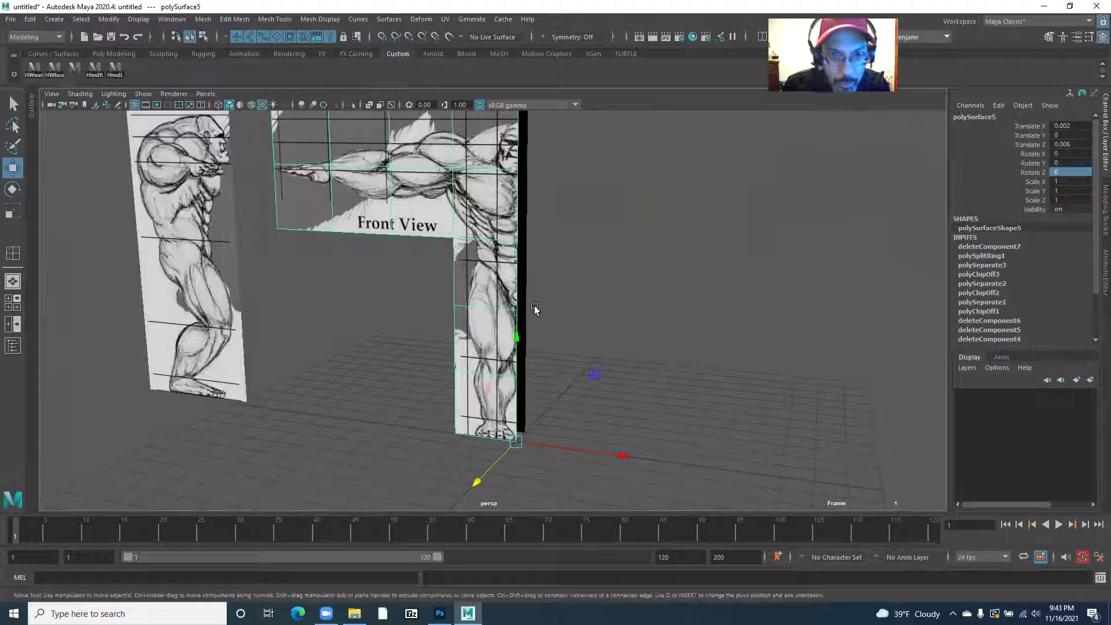
{"action": "scroll", "coordinate": [541, 319], "scroll_direction": "down", "scroll_amount": 2}
{"action": "scroll", "coordinate": [555, 317], "scroll_direction": "down", "scroll_amount": 3}
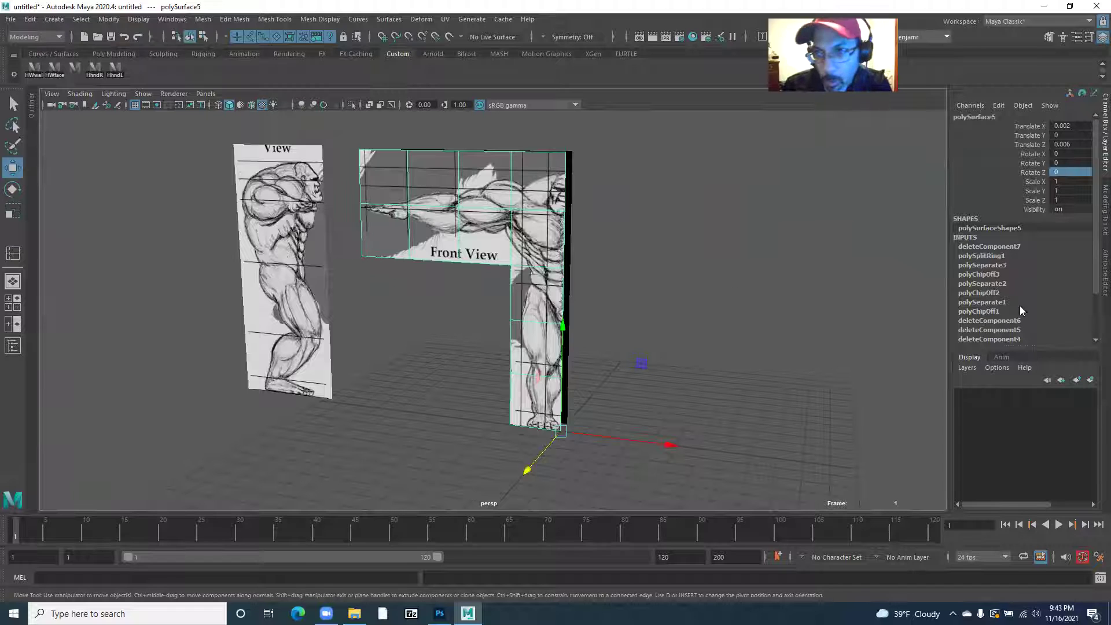
{"action": "left_click_drag", "start_coordinate": [1025, 349], "coordinate": [1036, 450]}
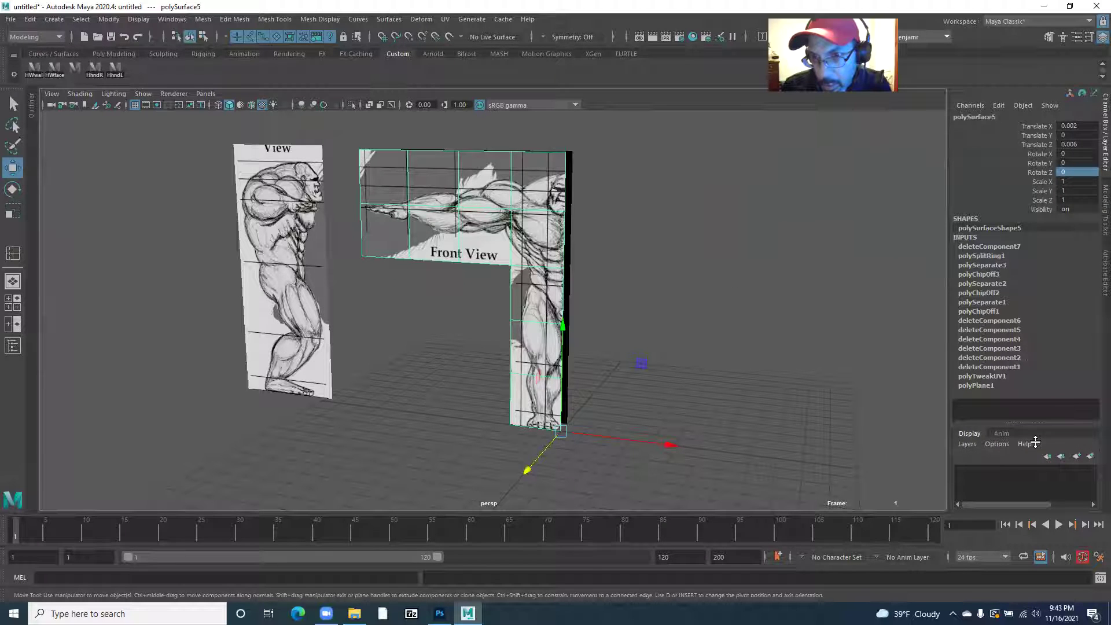
Step: Delete the Front View piece's construction history and freeze its transformations
{"action": "left_click_drag", "start_coordinate": [886, 339], "coordinate": [978, 276]}
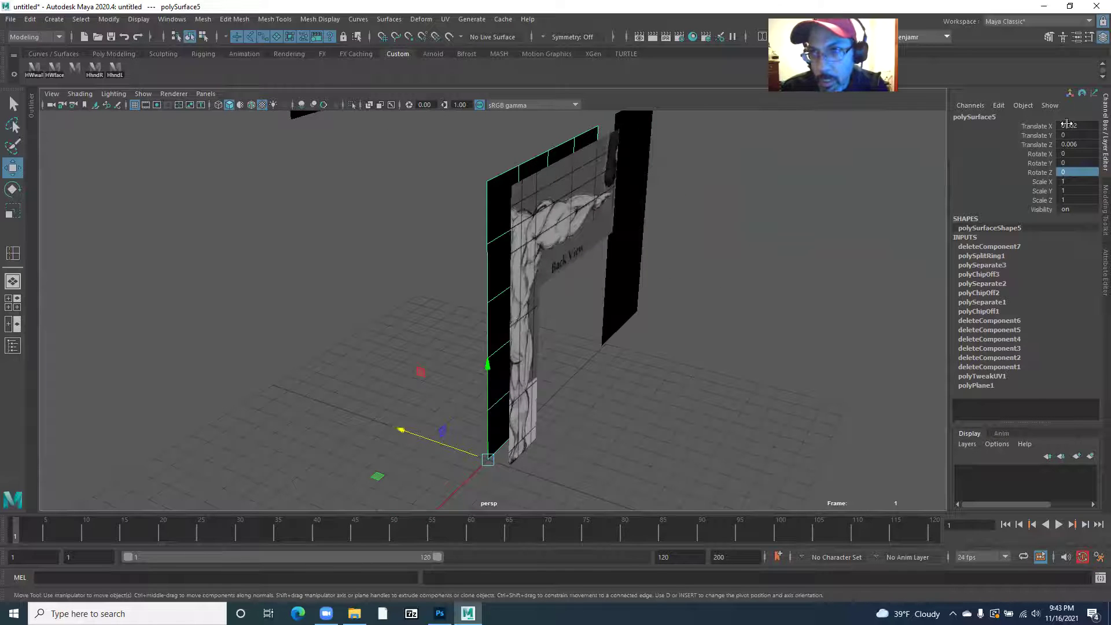
{"action": "left_click_drag", "start_coordinate": [452, 420], "coordinate": [553, 346]}
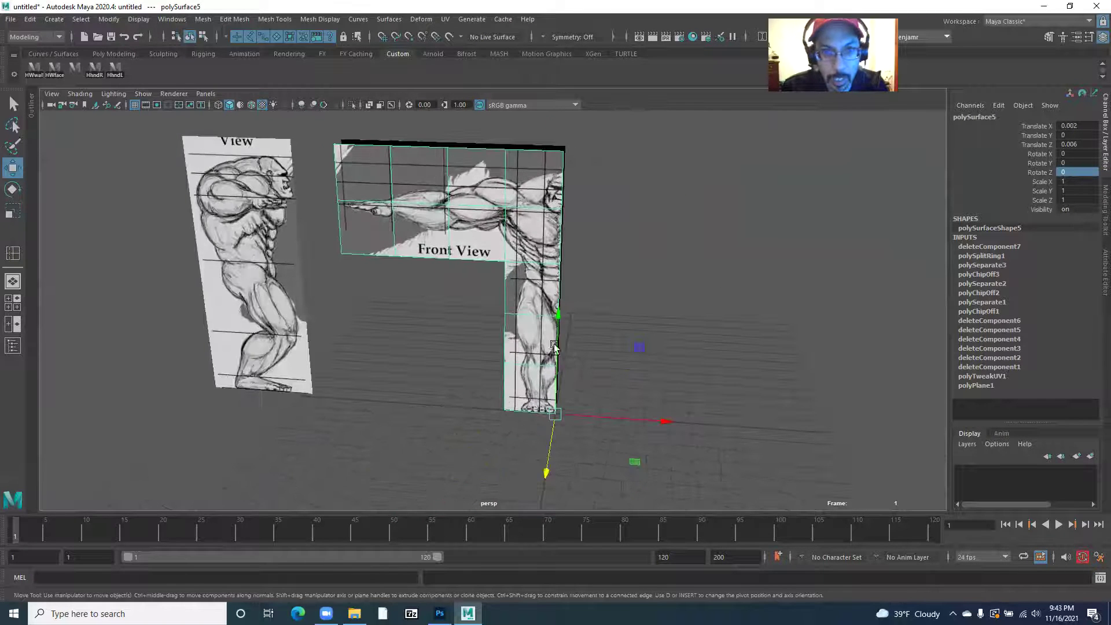
{"action": "left_click", "coordinate": [31, 19]}
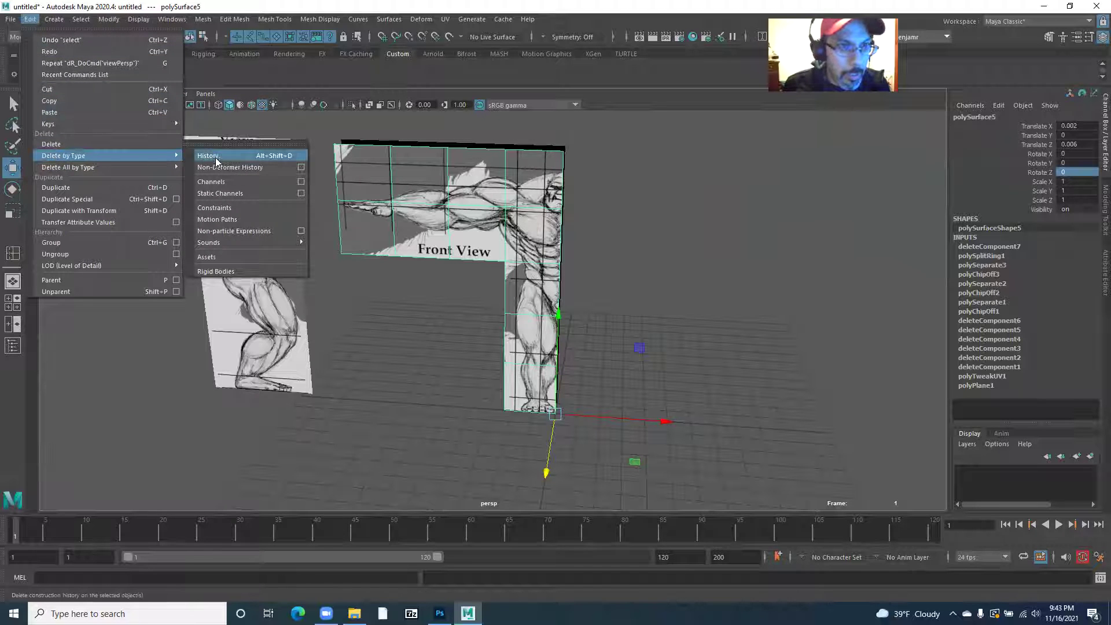
{"action": "left_click", "coordinate": [213, 155]}
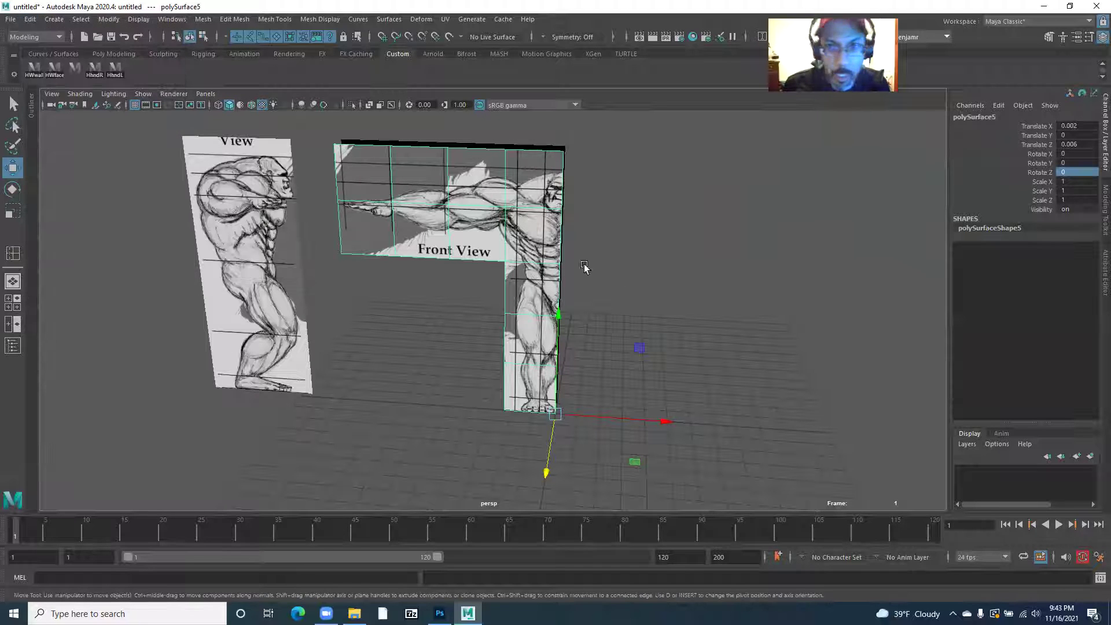
{"action": "left_click", "coordinate": [109, 20]}
{"action": "left_click", "coordinate": [148, 70]}
Step: Select the Back View piece, delete its construction history and freeze its transformations
{"action": "left_click_drag", "start_coordinate": [461, 247], "coordinate": [401, 235]}
{"action": "left_click_drag", "start_coordinate": [501, 311], "coordinate": [528, 298]}
{"action": "mouse_move", "coordinate": [467, 315]}
{"action": "left_mouse_down"}
{"action": "mouse_move", "coordinate": [550, 314]}
{"action": "mouse_move", "coordinate": [464, 299]}
{"action": "left_mouse_up"}
{"action": "left_click_drag", "start_coordinate": [524, 340], "coordinate": [423, 284]}
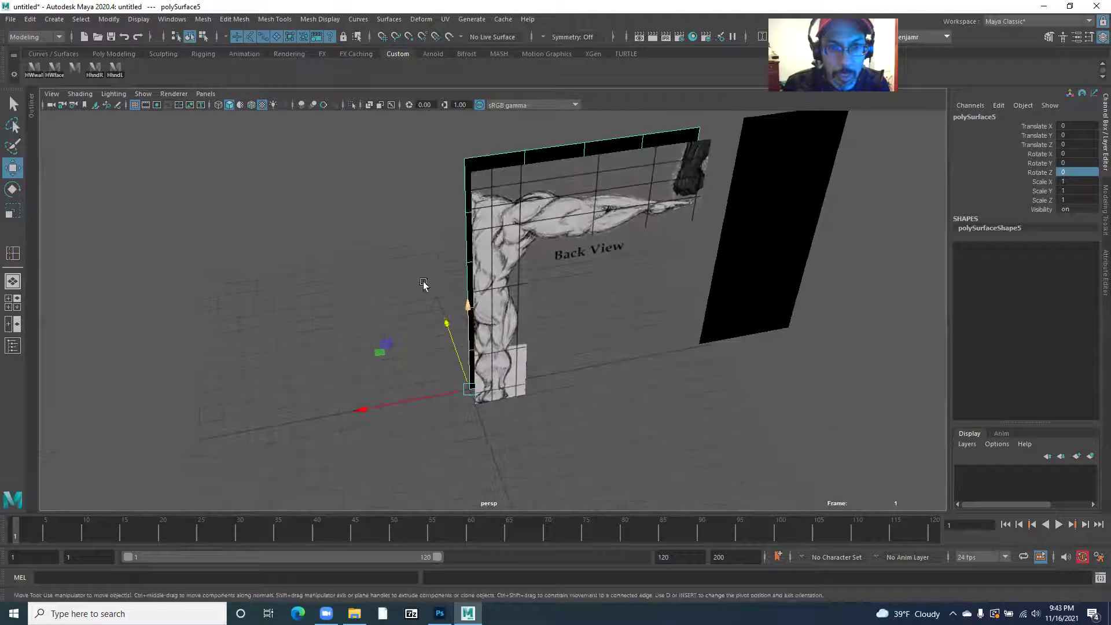
{"action": "left_click", "coordinate": [510, 311]}
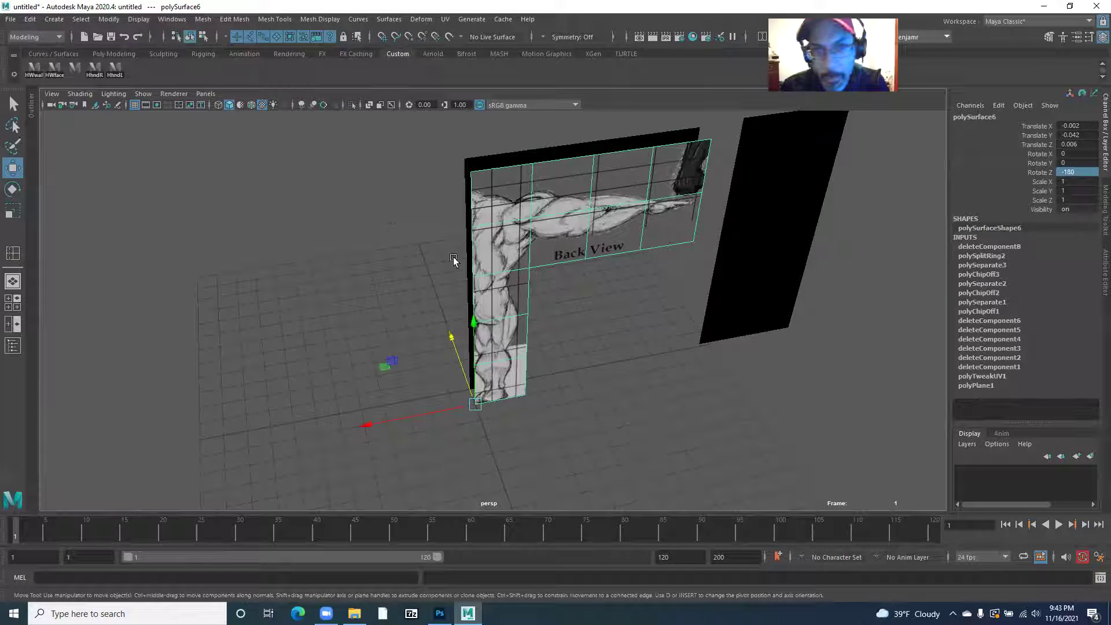
{"action": "left_click", "coordinate": [30, 19]}
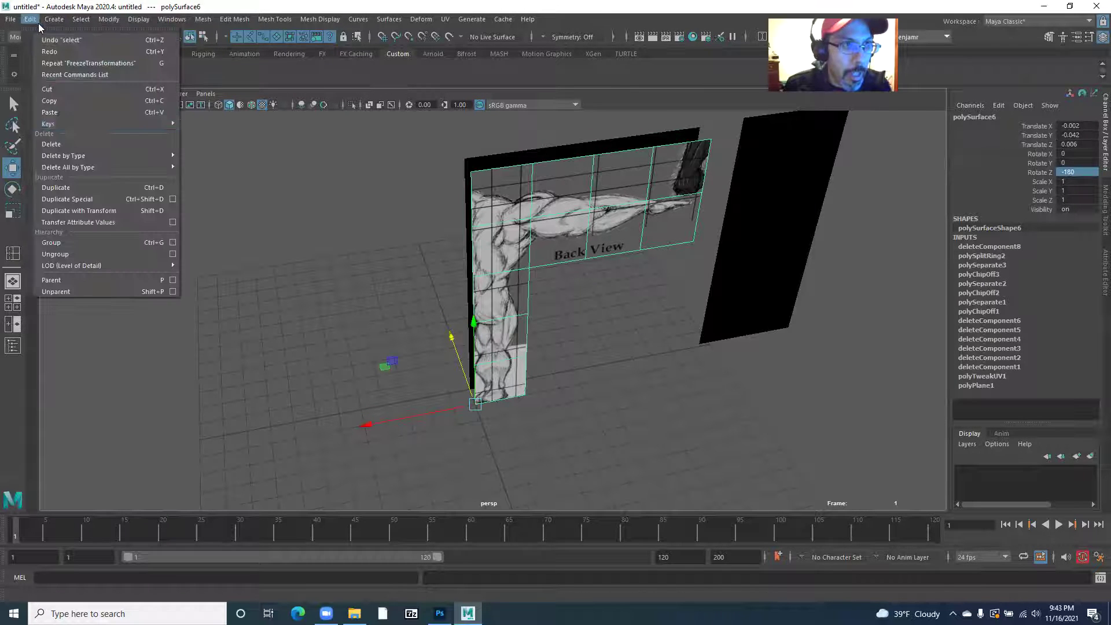
{"action": "mouse_move", "coordinate": [138, 157]}
{"action": "left_click", "coordinate": [209, 156]}
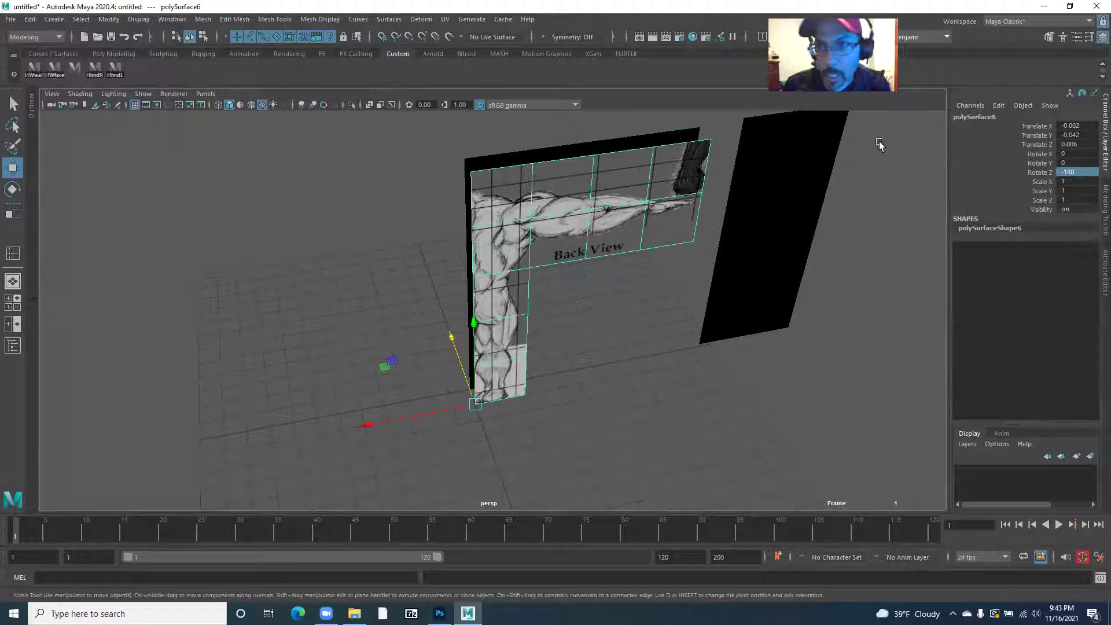
{"action": "left_click", "coordinate": [106, 22]}
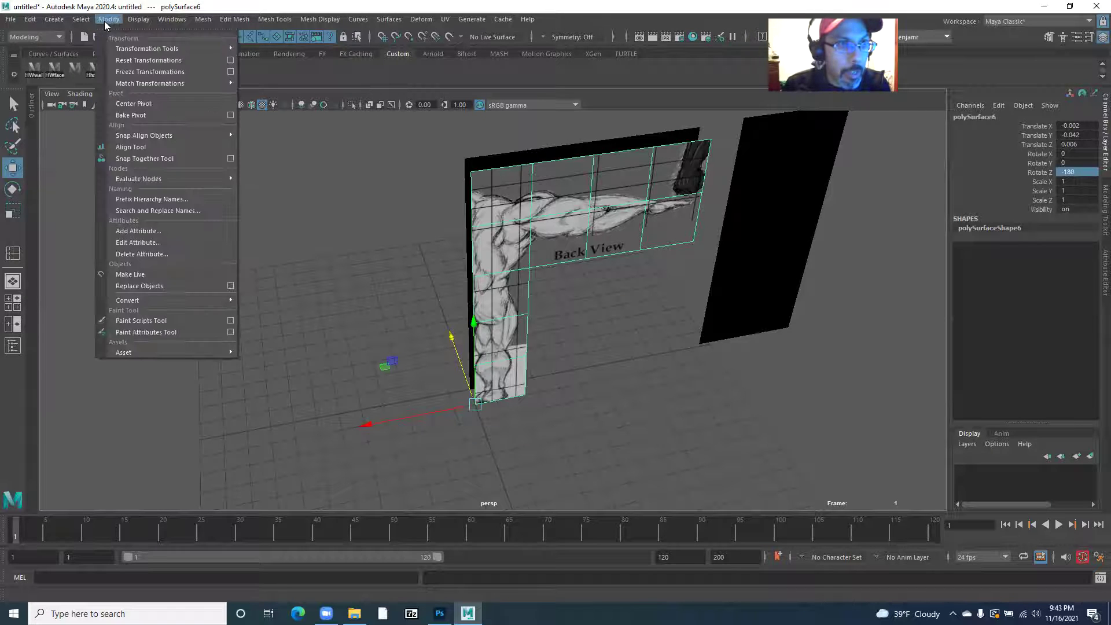
{"action": "left_click", "coordinate": [150, 72]}
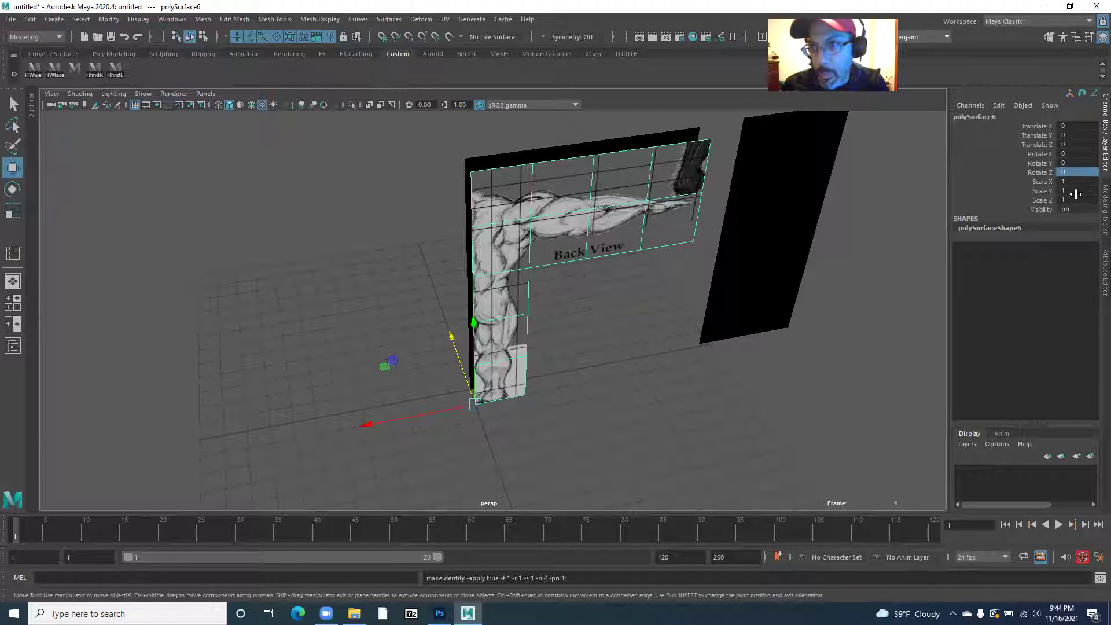
Step: Select the Front View piece and enlarge the layer list area beneath the object's channels
{"action": "left_click_drag", "start_coordinate": [178, 344], "coordinate": [382, 362]}
{"action": "left_click", "coordinate": [422, 324]}
{"action": "left_click_drag", "start_coordinate": [422, 325], "coordinate": [315, 328]}
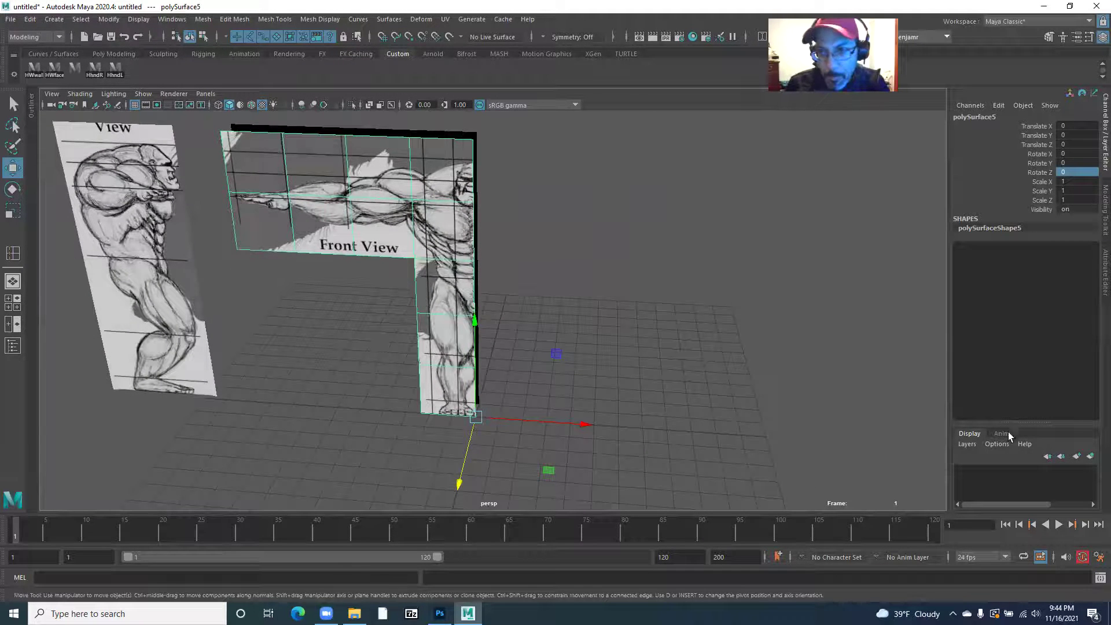
{"action": "left_click_drag", "start_coordinate": [1025, 421], "coordinate": [1016, 364]}
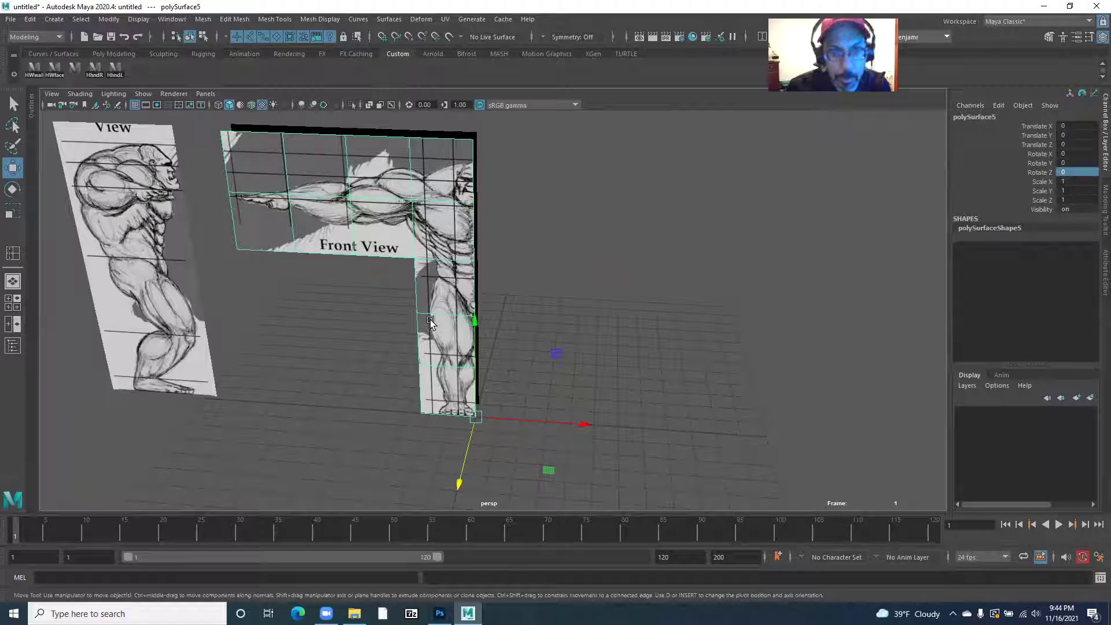
Step: Try mirroring the Front View piece itself by setting its Scale X to -1
{"action": "left_click_drag", "start_coordinate": [431, 342], "coordinate": [520, 439]}
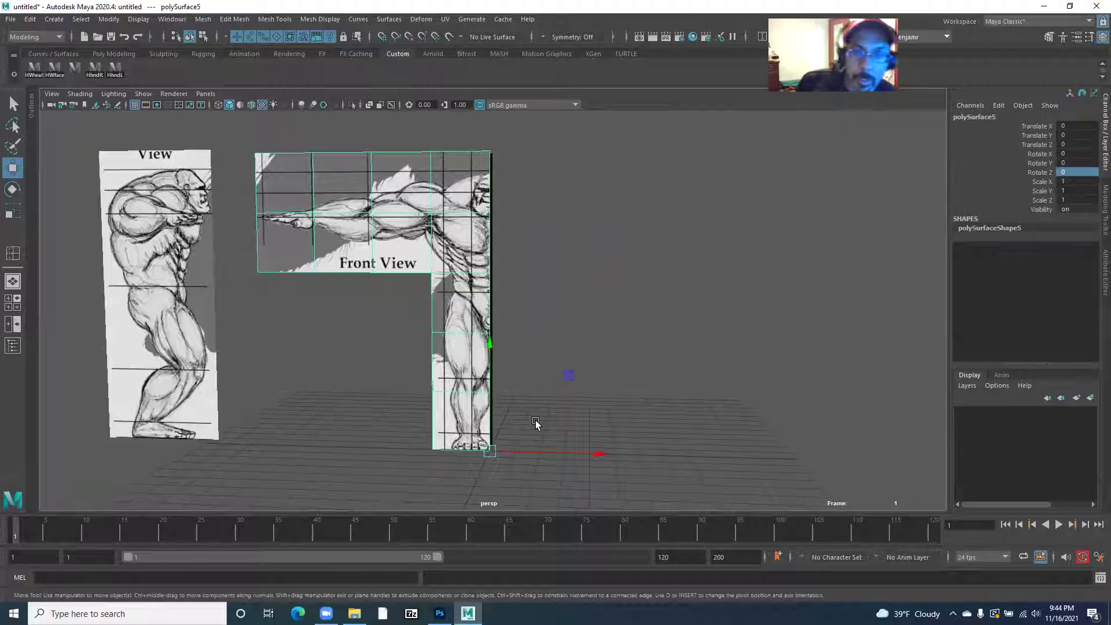
{"action": "left_click_drag", "start_coordinate": [387, 287], "coordinate": [389, 283]}
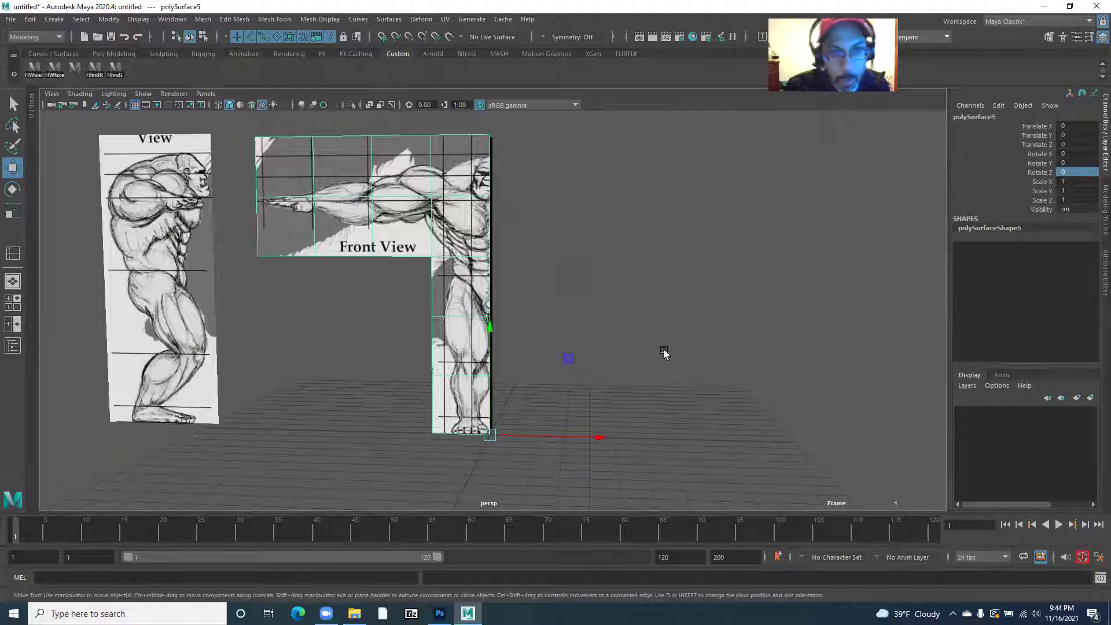
{"action": "left_click_drag", "start_coordinate": [491, 273], "coordinate": [573, 264]}
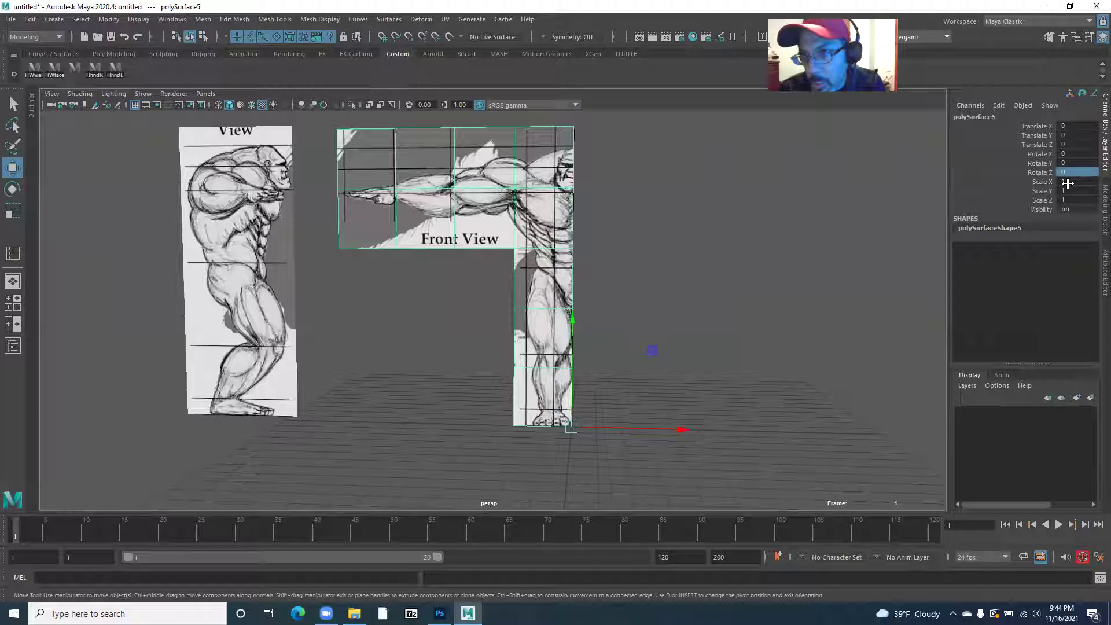
{"action": "double_click", "coordinate": [1070, 182]}
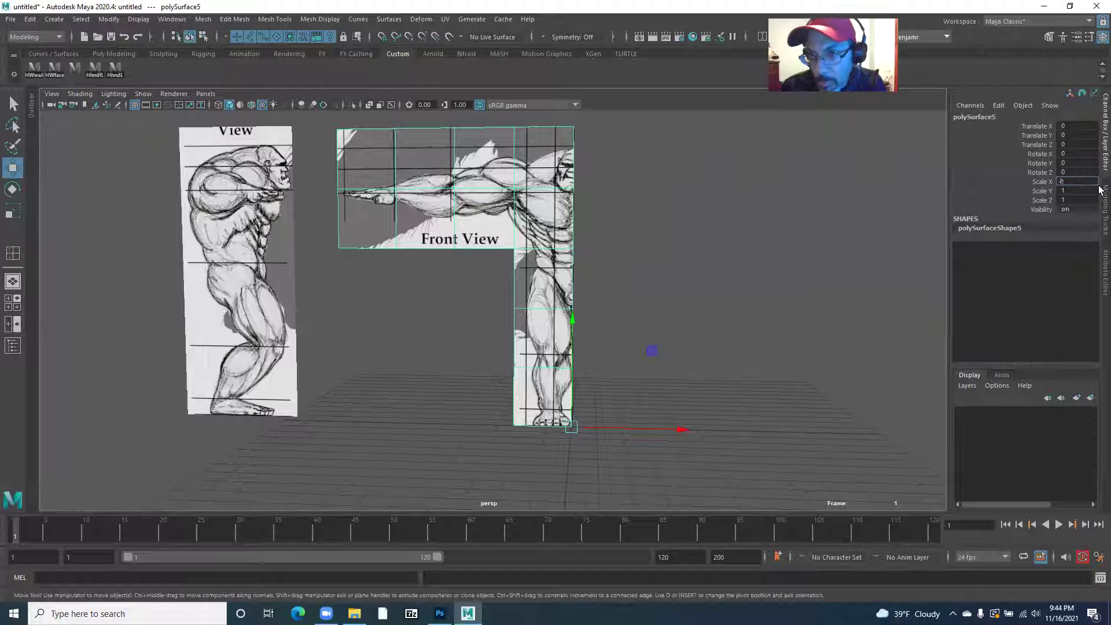
{"action": "key", "text": "Return"}
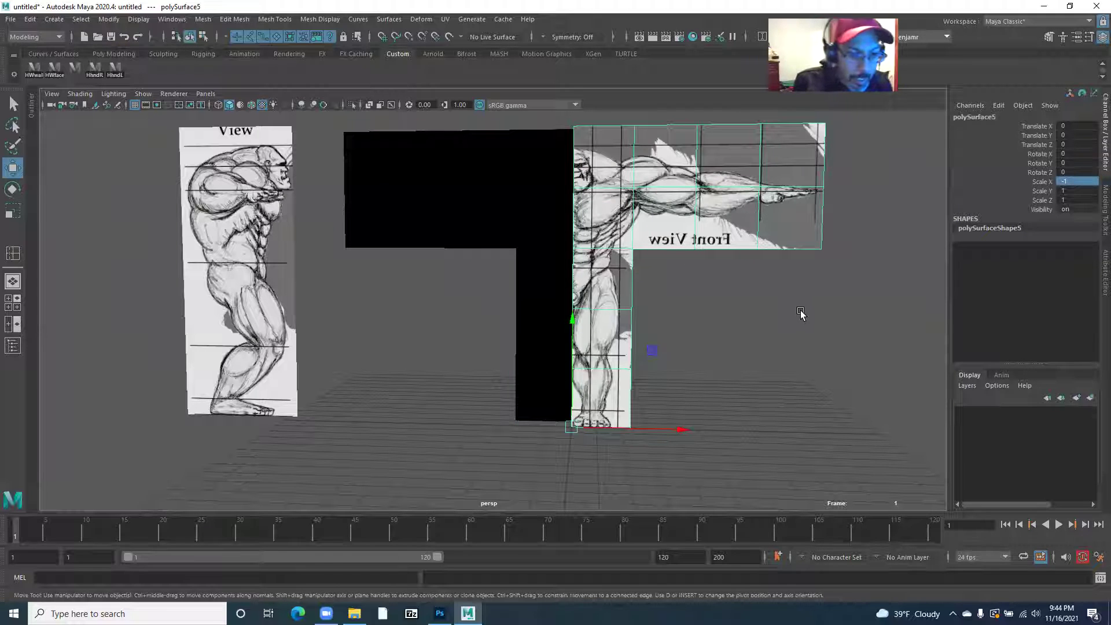
{"action": "key", "text": "ctrl+z"}
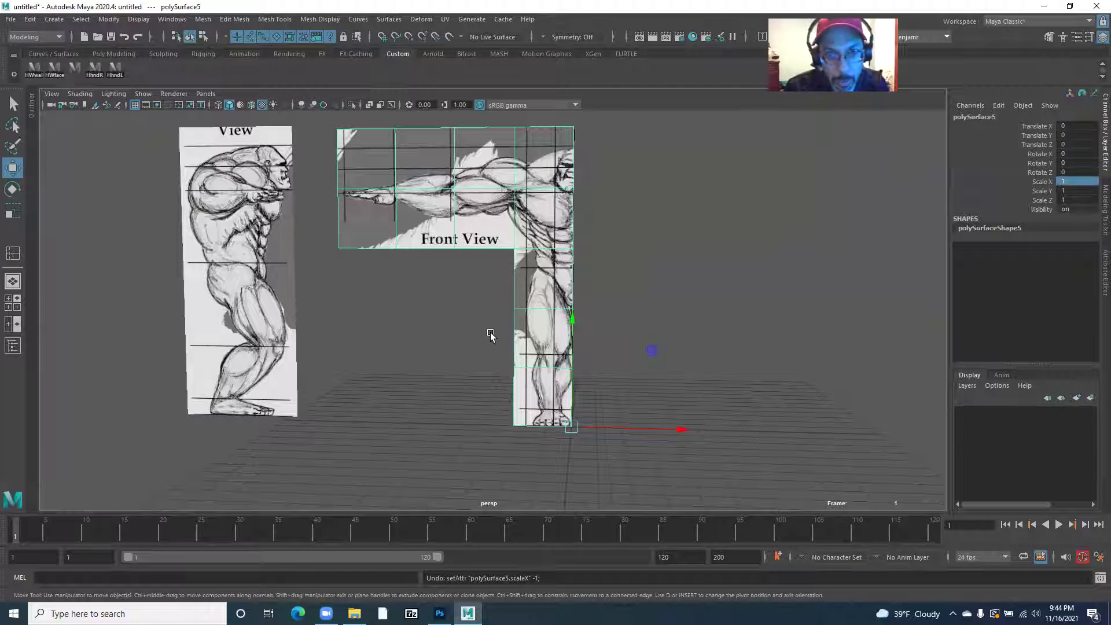
Step: Duplicate the Front View piece and mirror the copy across the centreline with a Scale X of -1
{"action": "left_click_drag", "start_coordinate": [490, 334], "coordinate": [464, 335]}
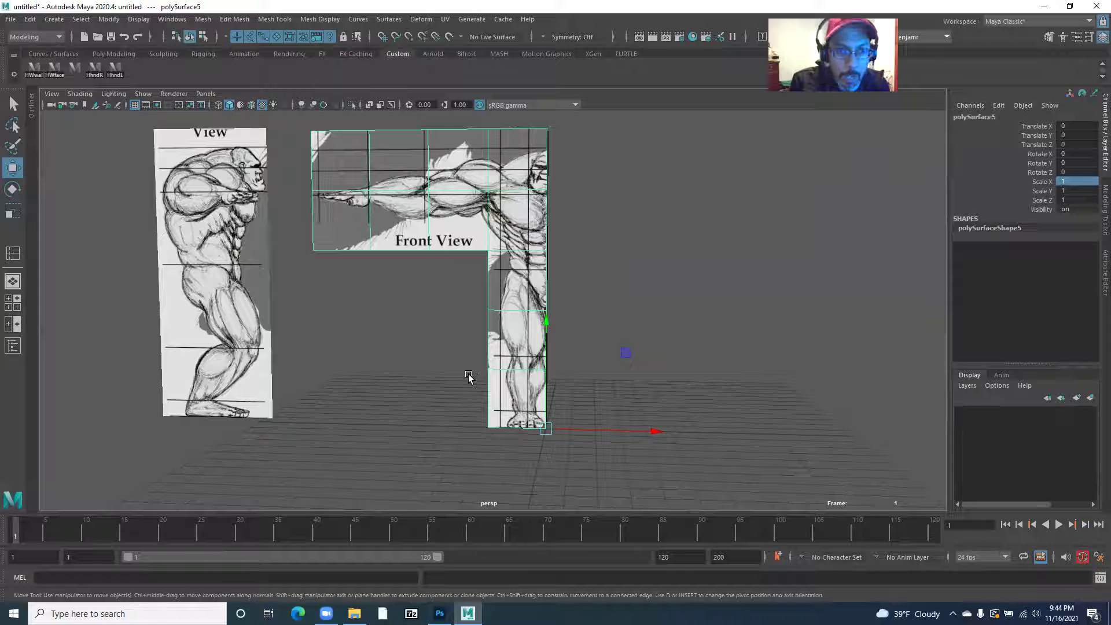
{"action": "key", "text": "ctrl+d"}
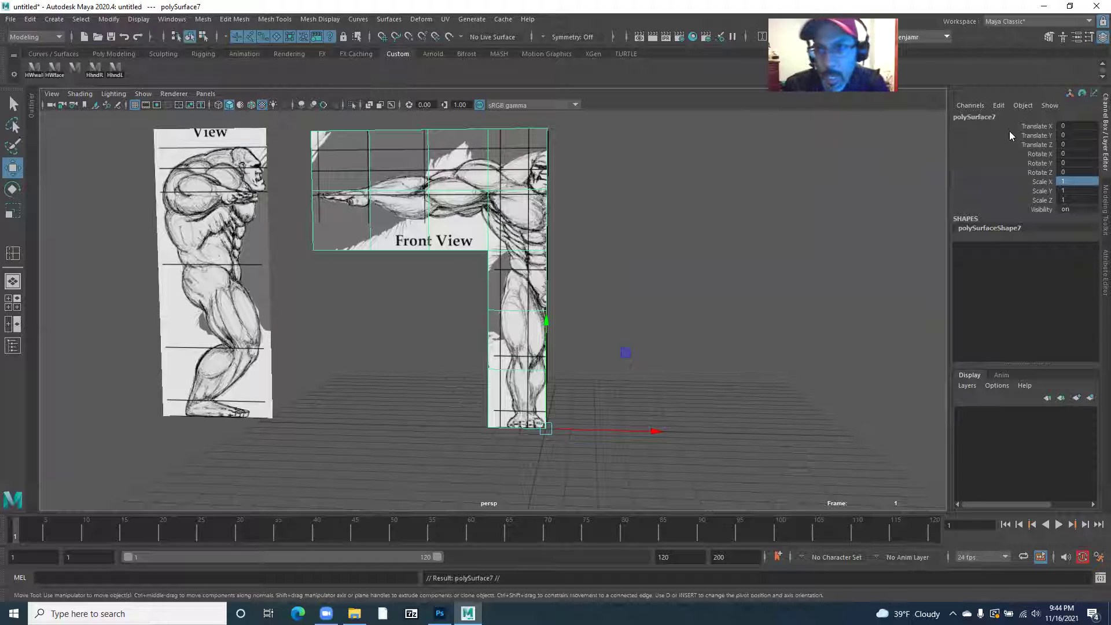
{"action": "left_click", "coordinate": [1065, 181]}
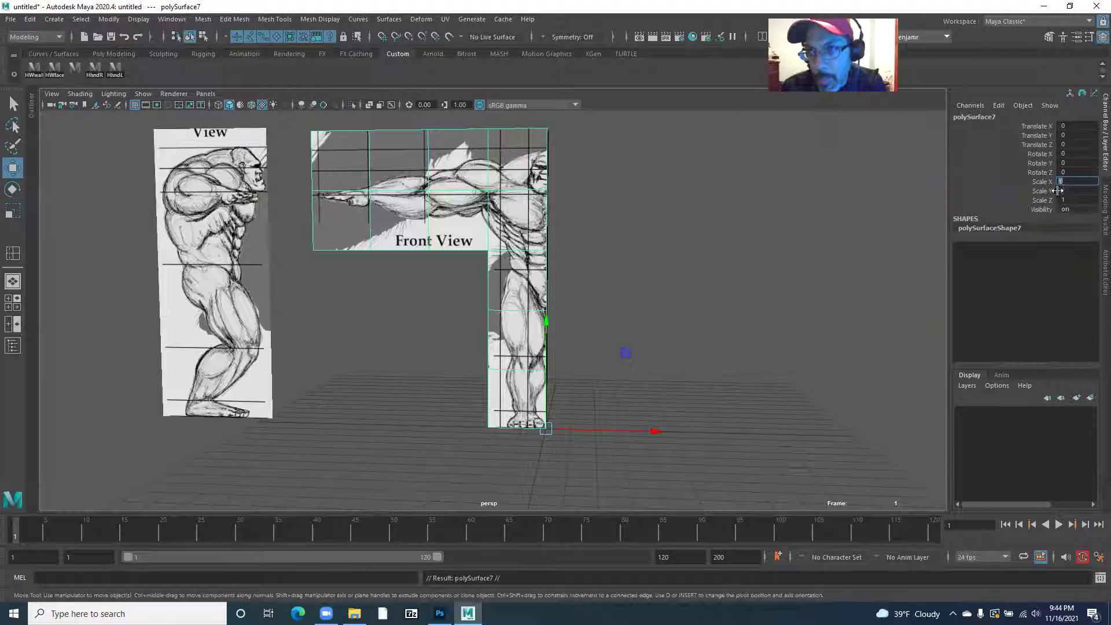
{"action": "type", "text": "-1"}
{"action": "key", "text": "Return"}
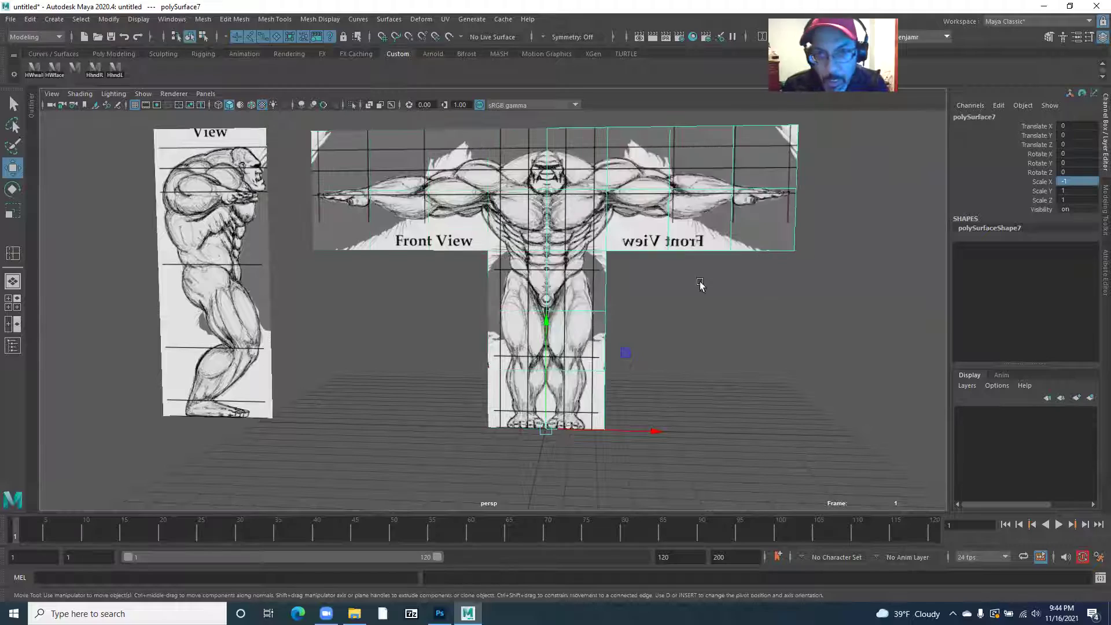
Step: Freeze the transformations of the mirrored Front View copy
{"action": "left_click_drag", "start_coordinate": [516, 276], "coordinate": [497, 295], "text": "alt"}
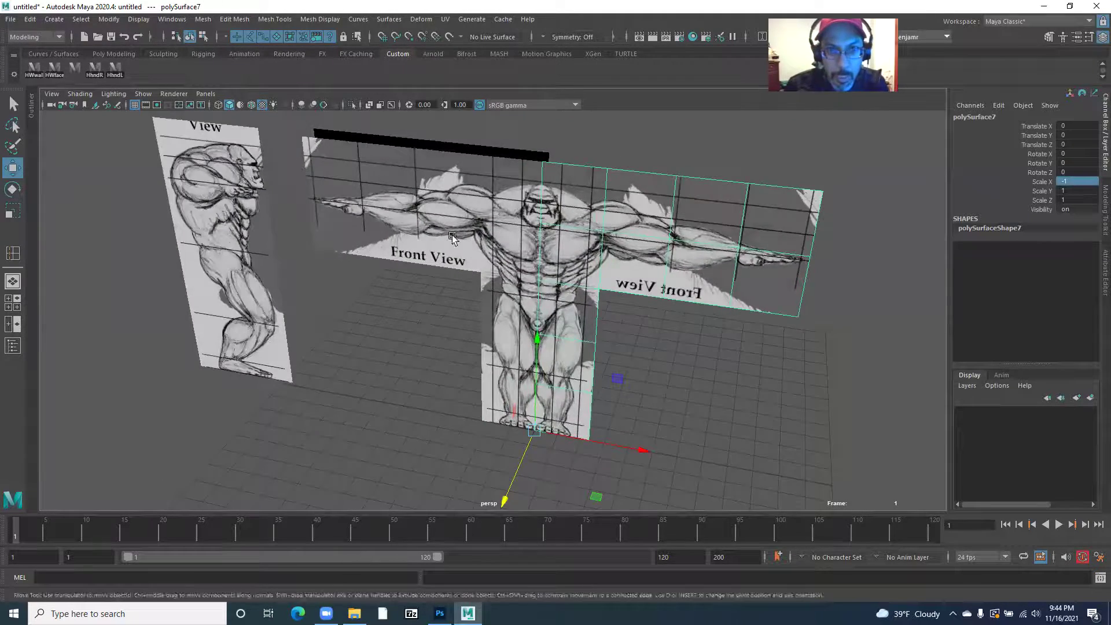
{"action": "scroll", "coordinate": [560, 278], "scroll_direction": "up", "scroll_amount": 3}
{"action": "left_click_drag", "start_coordinate": [560, 277], "coordinate": [698, 242], "text": "alt"}
{"action": "scroll", "coordinate": [574, 272], "scroll_direction": "down", "scroll_amount": 3}
{"action": "scroll", "coordinate": [672, 248], "scroll_direction": "down", "scroll_amount": 2}
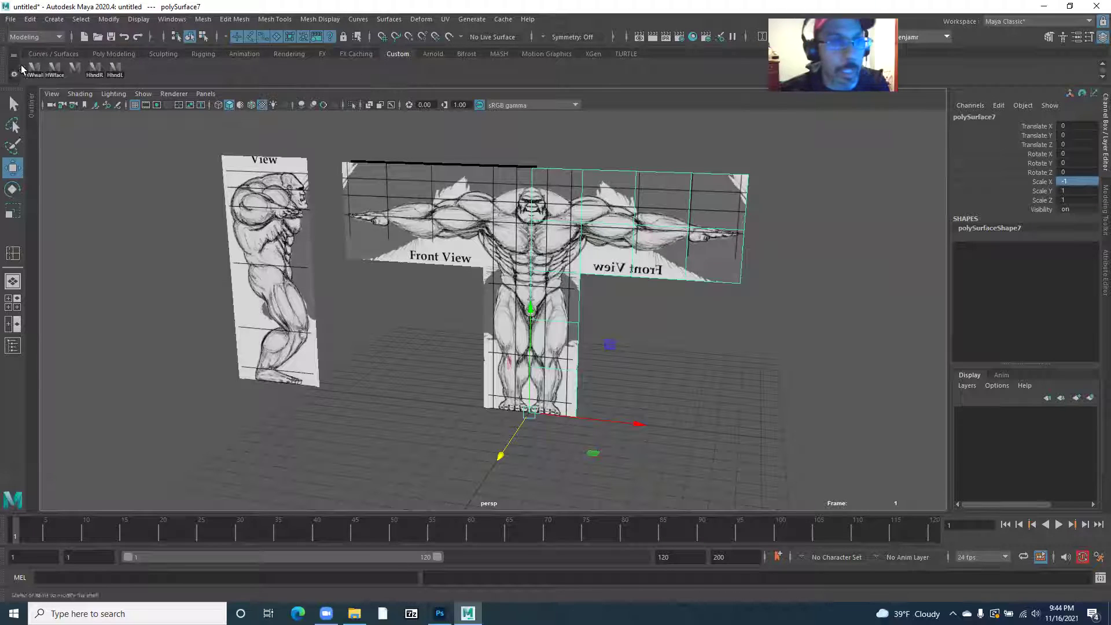
{"action": "left_click", "coordinate": [108, 19]}
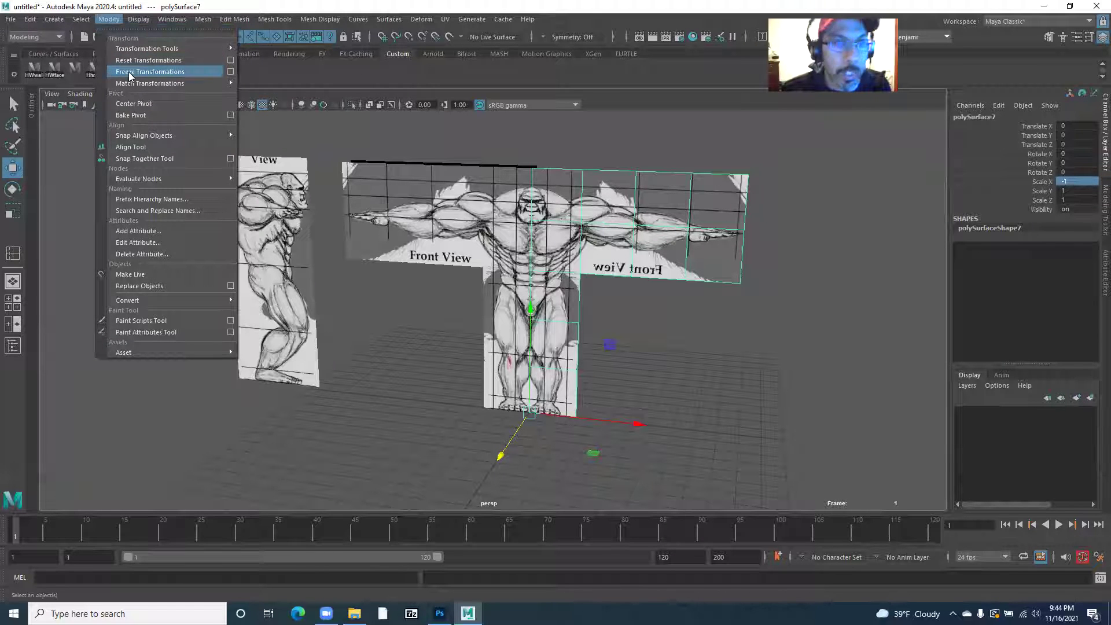
{"action": "left_click", "coordinate": [139, 72]}
Step: Select the Back View piece behind the front reference and duplicate it
{"action": "left_click_drag", "start_coordinate": [460, 341], "coordinate": [530, 304]}
{"action": "left_click", "coordinate": [505, 345]}
{"action": "left_click_drag", "start_coordinate": [505, 345], "coordinate": [489, 296]}
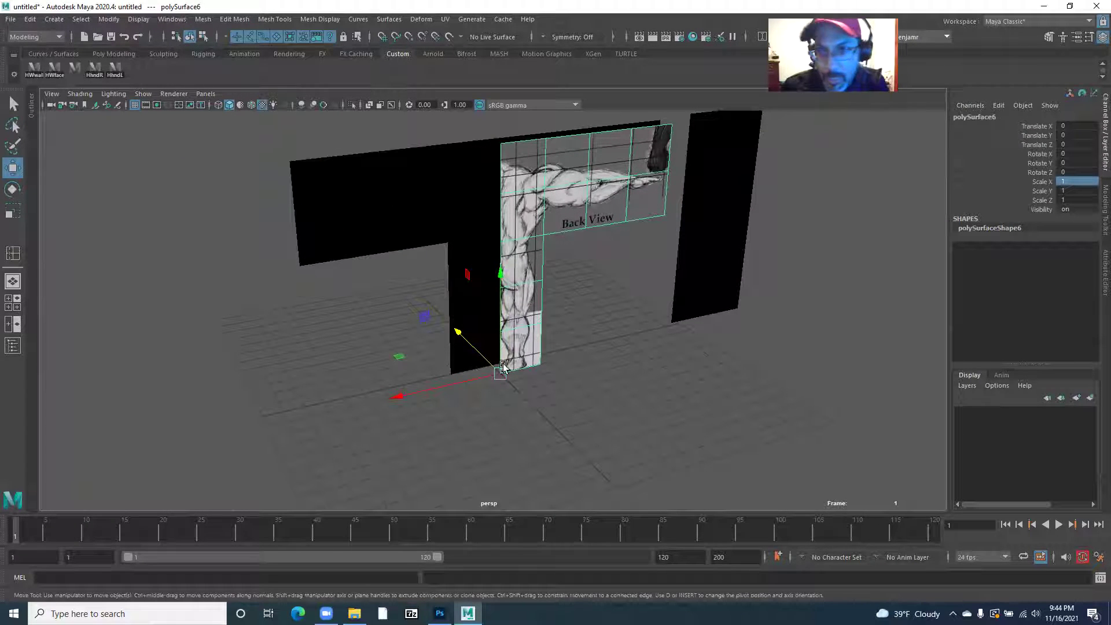
{"action": "key", "text": "ctrl+d"}
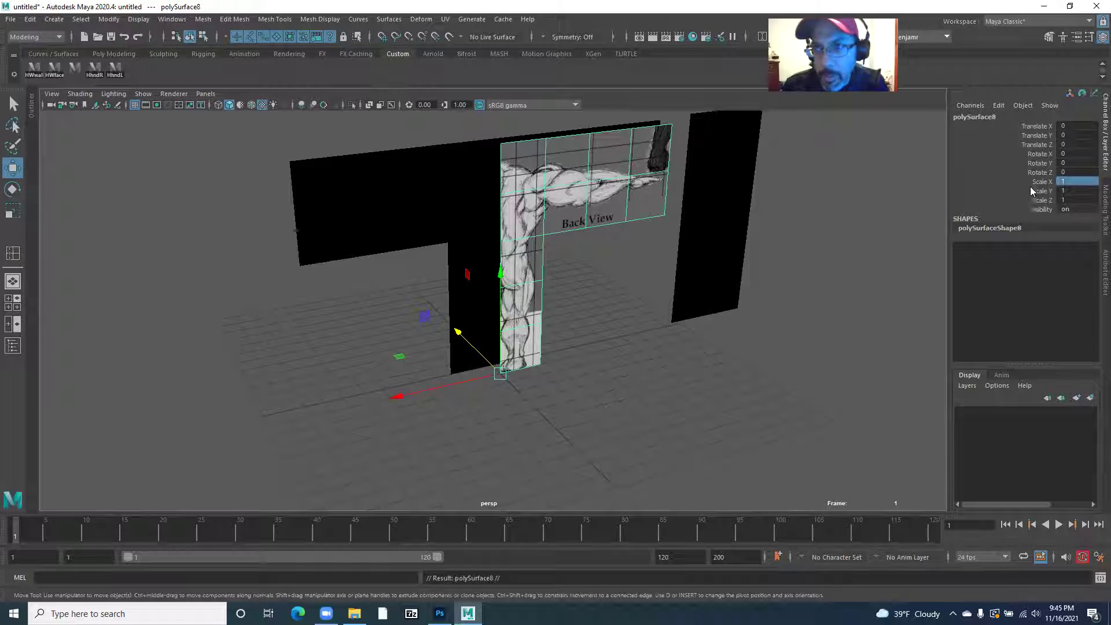
Step: Set the Back View copy's Scale X to -1 and freeze its transformations
{"action": "left_click", "coordinate": [1071, 180]}
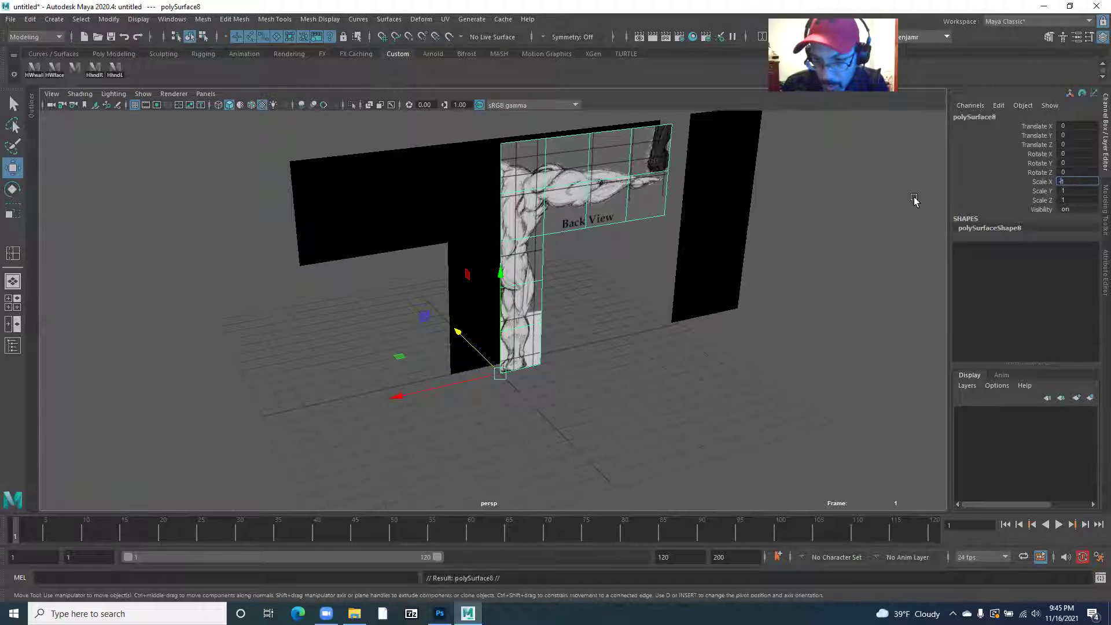
{"action": "type", "text": "-1"}
{"action": "key", "text": "Return"}
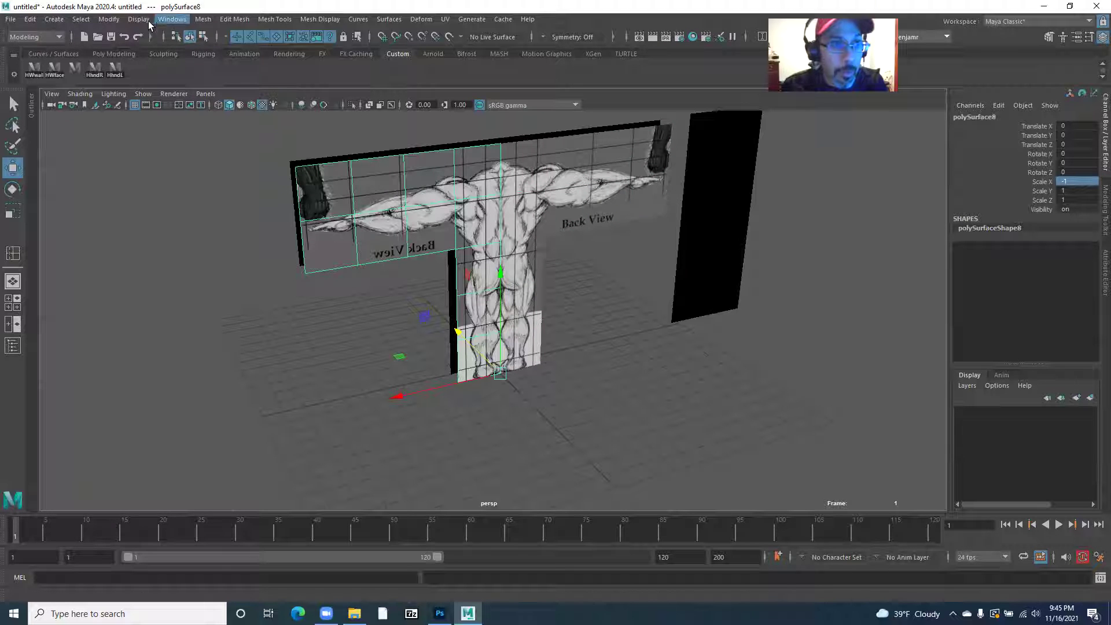
{"action": "left_click", "coordinate": [108, 21]}
{"action": "left_click", "coordinate": [134, 67]}
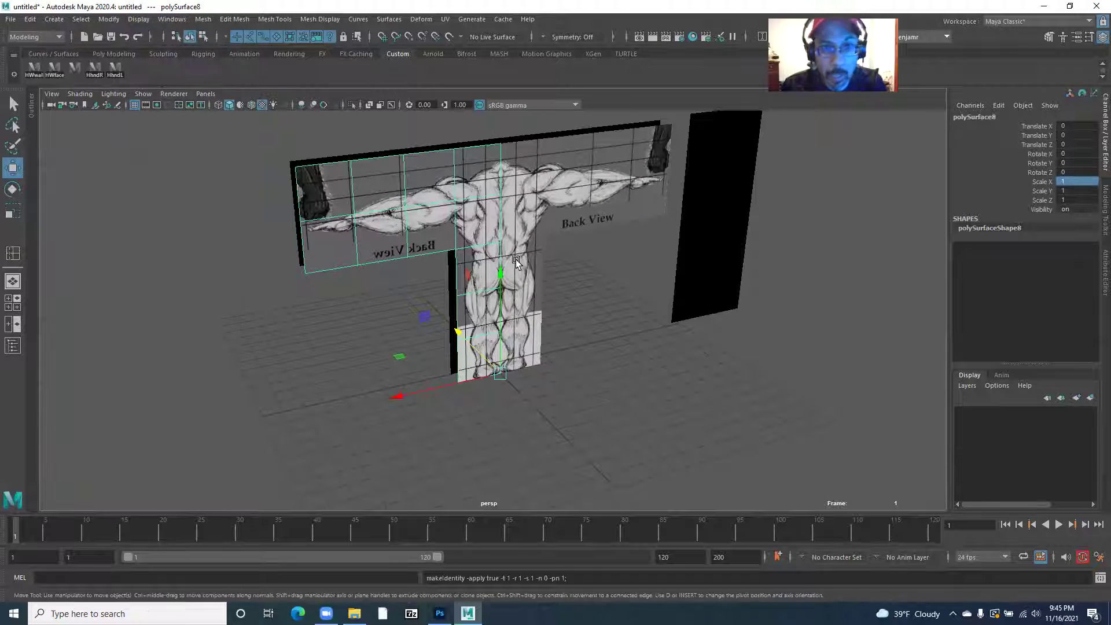
Step: Select the side view piece and snap its pivot to the middle vertex of its bottom edge
{"action": "left_click", "coordinate": [296, 356]}
{"action": "left_click_drag", "start_coordinate": [293, 354], "coordinate": [382, 320]}
{"action": "left_click", "coordinate": [245, 312]}
{"action": "left_click_drag", "start_coordinate": [245, 312], "coordinate": [328, 321]}
{"action": "left_click_drag", "start_coordinate": [317, 363], "coordinate": [294, 247]}
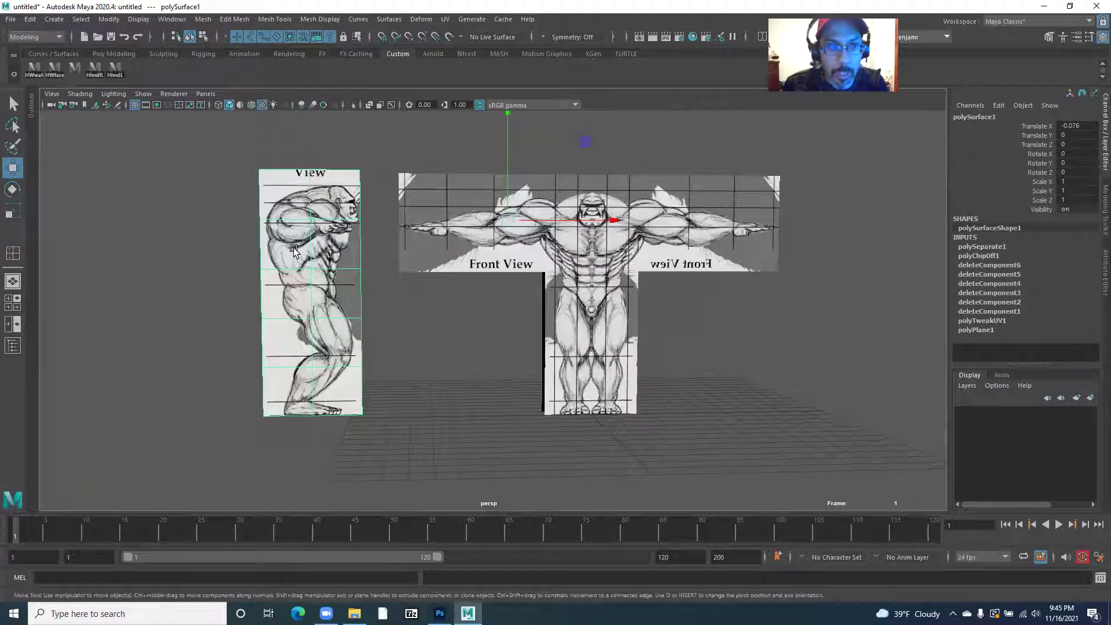
{"action": "scroll", "coordinate": [278, 245], "scroll_direction": "up", "scroll_amount": 3}
{"action": "scroll", "coordinate": [243, 254], "scroll_direction": "down", "scroll_amount": 3}
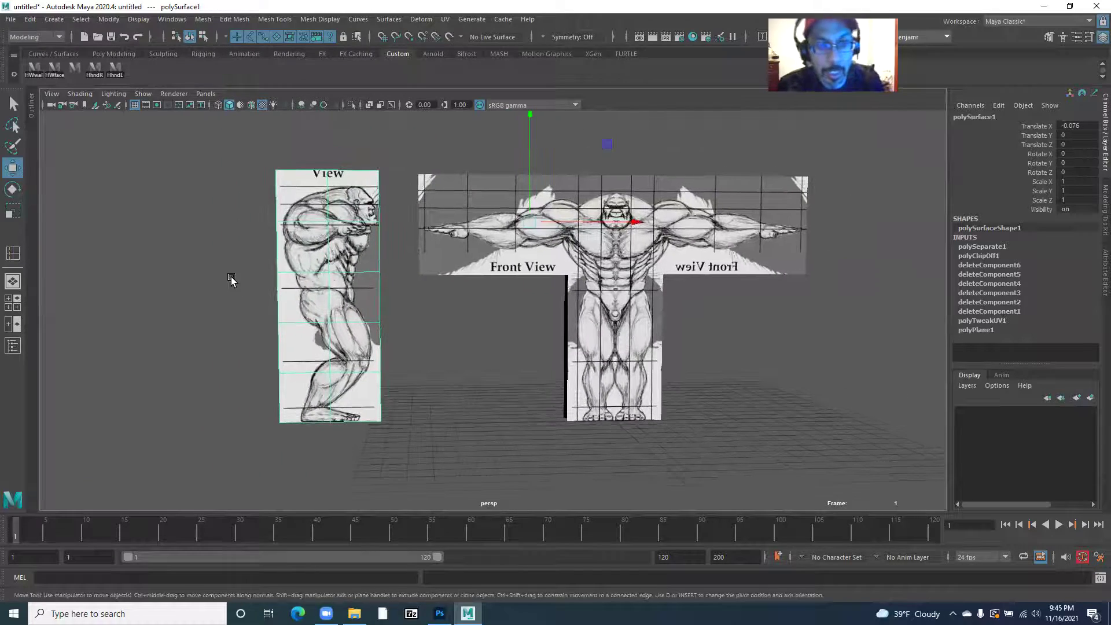
{"action": "left_click_drag", "start_coordinate": [430, 266], "coordinate": [434, 304]}
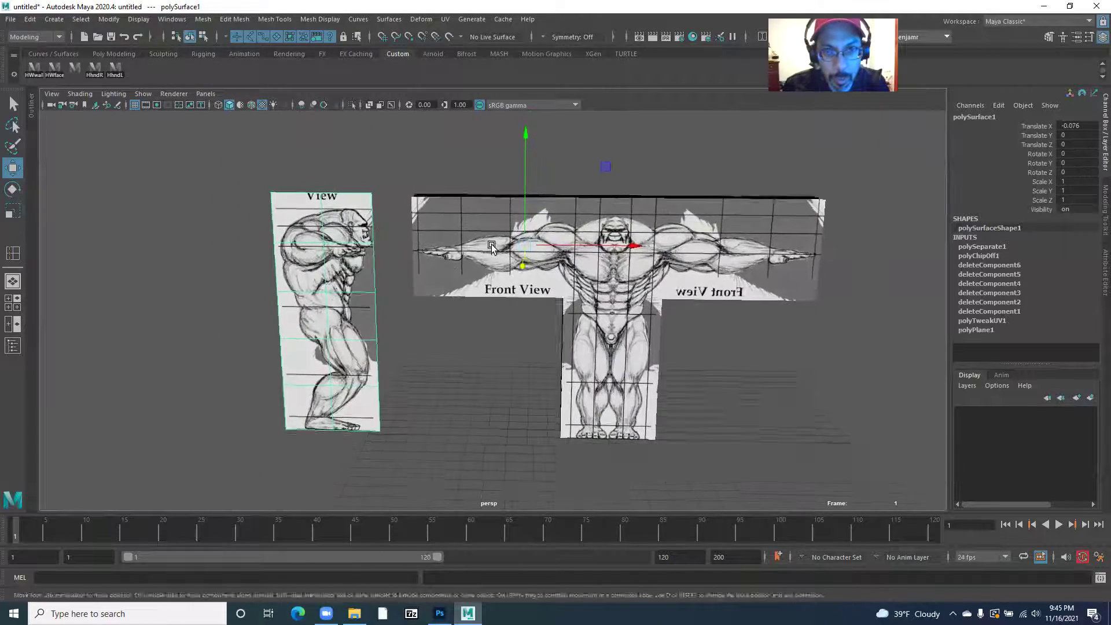
{"action": "scroll", "coordinate": [491, 260], "scroll_direction": "up", "scroll_amount": 4}
{"action": "left_click_drag", "start_coordinate": [558, 223], "coordinate": [525, 241]}
{"action": "left_click_drag", "start_coordinate": [447, 258], "coordinate": [365, 359]}
{"action": "key", "text": "d"}
{"action": "key", "text": "v"}
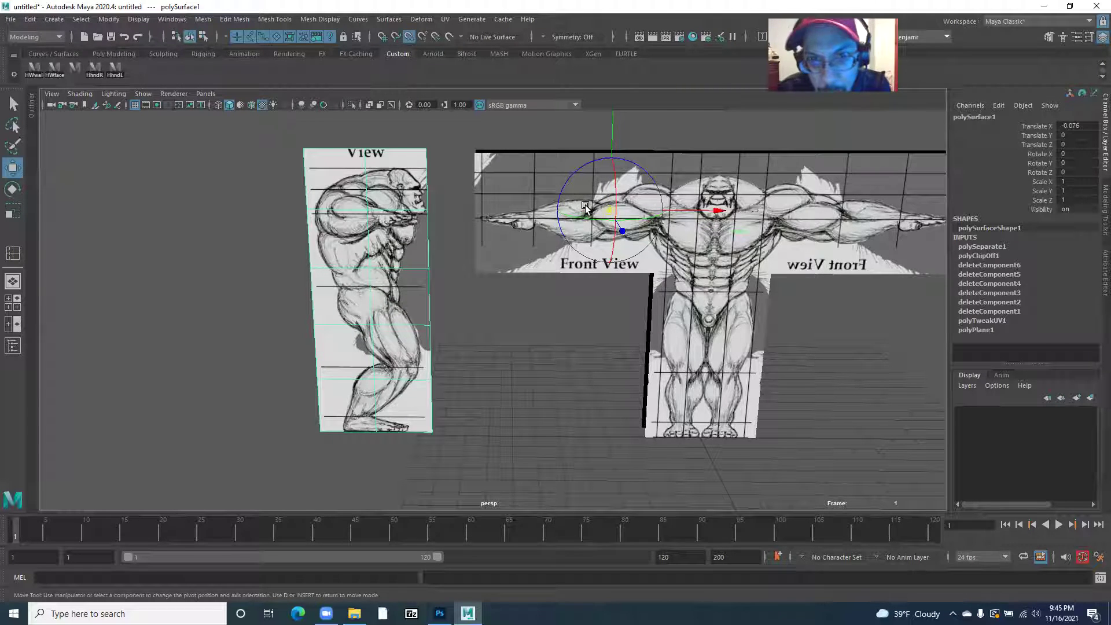
{"action": "left_click_drag", "start_coordinate": [609, 208], "coordinate": [339, 393]}
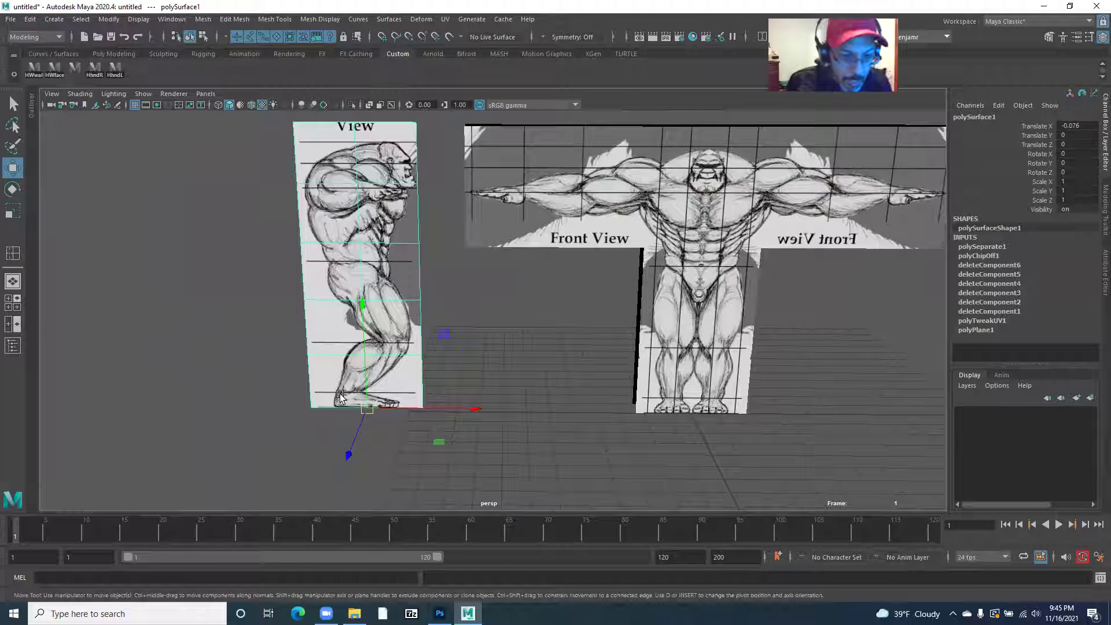
Step: Rotate the side view piece perpendicular to the front reference by setting its Rotate Z to 90
{"action": "key", "text": "e"}
{"action": "left_click_drag", "start_coordinate": [401, 451], "coordinate": [206, 450]}
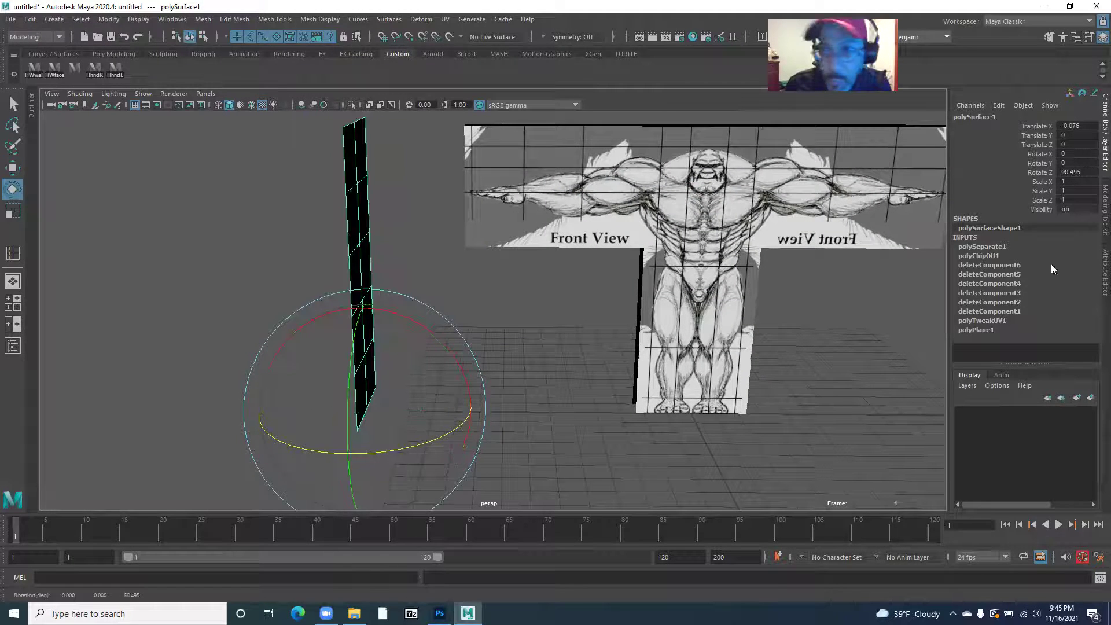
{"action": "double_click", "coordinate": [1075, 174]}
{"action": "type", "text": "90"}
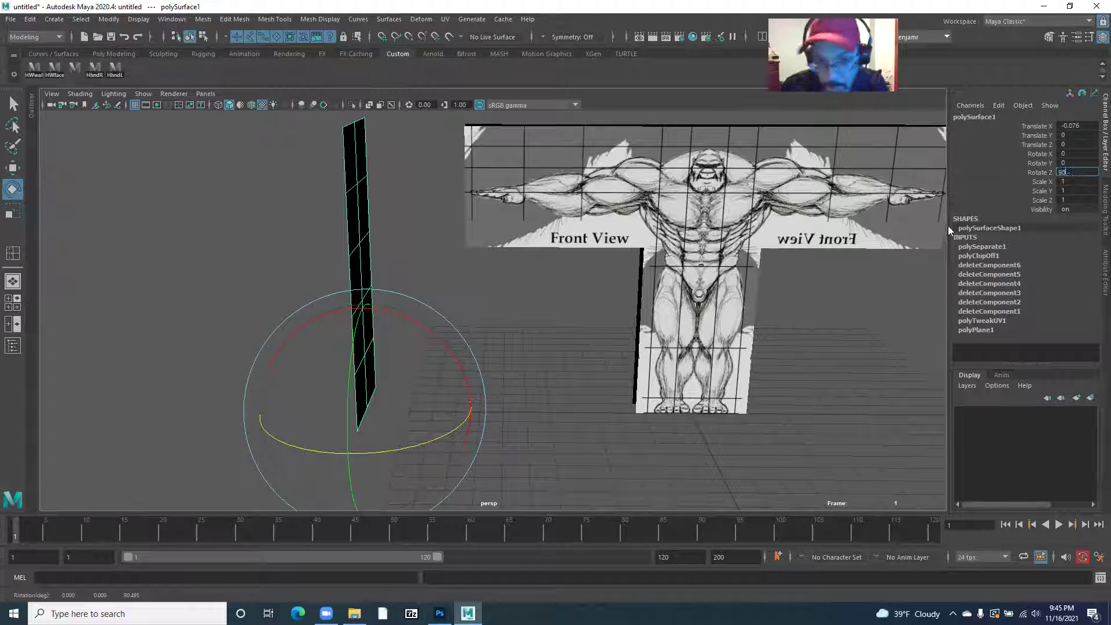
{"action": "key", "text": "Return"}
Step: Move the rotated side view piece with grid snapping to the front figure's feet, close to the origin
{"action": "key", "text": "w"}
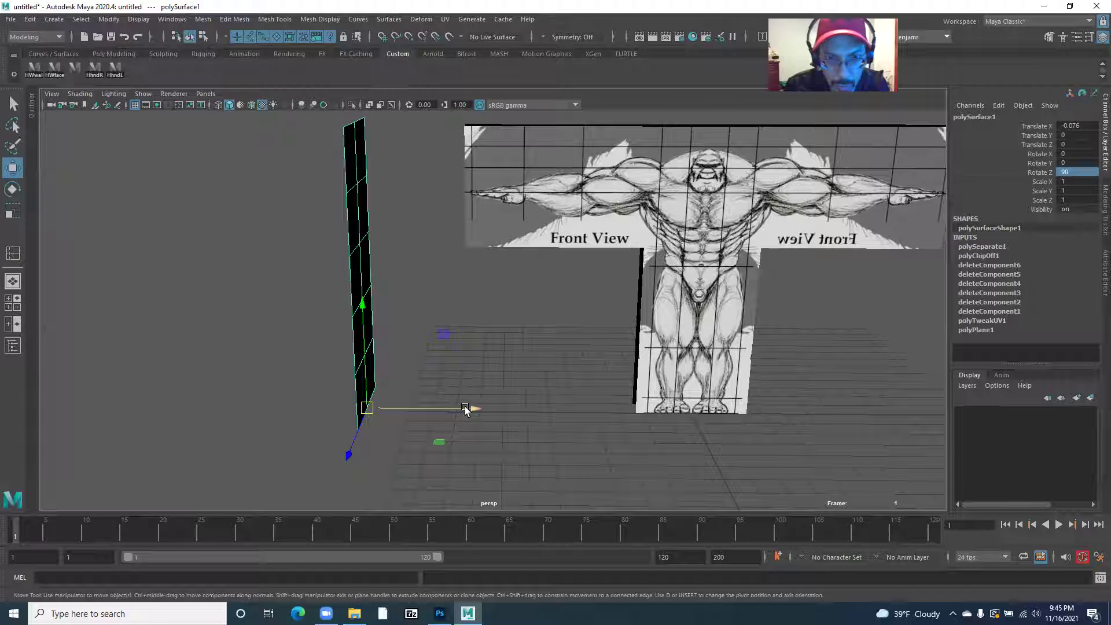
{"action": "key", "text": "x"}
{"action": "left_click_drag", "start_coordinate": [367, 409], "coordinate": [662, 406]}
{"action": "mouse_move", "coordinate": [461, 373]}
{"action": "left_mouse_down"}
{"action": "mouse_move", "coordinate": [590, 370]}
{"action": "mouse_move", "coordinate": [475, 362]}
{"action": "left_mouse_up"}
{"action": "scroll", "coordinate": [475, 361], "scroll_direction": "up", "scroll_amount": 5}
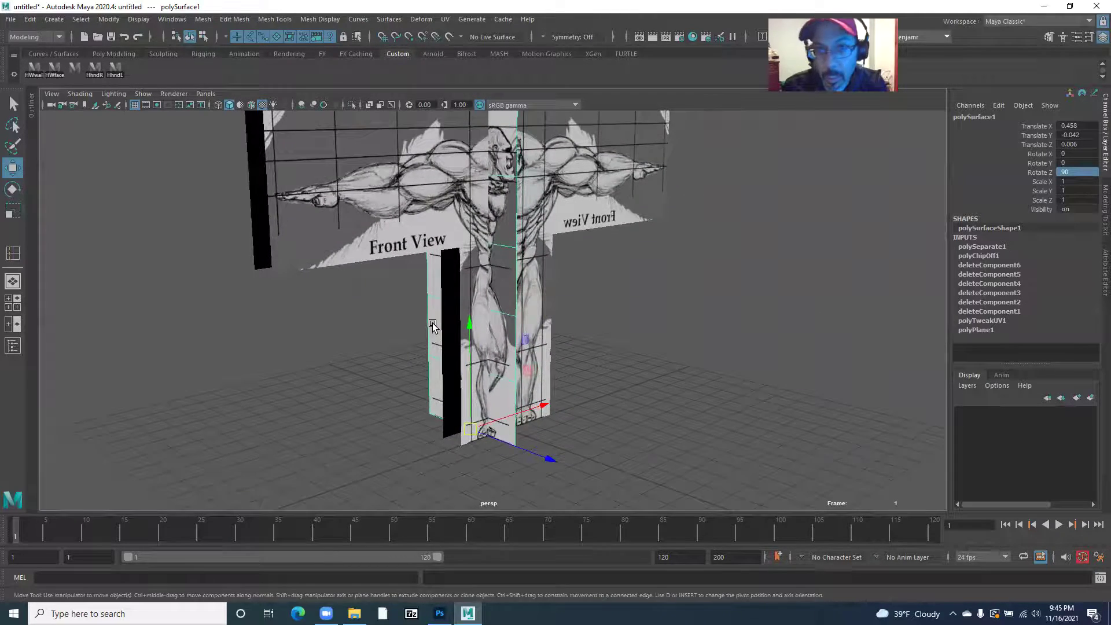
{"action": "left_click_drag", "start_coordinate": [432, 326], "coordinate": [498, 324]}
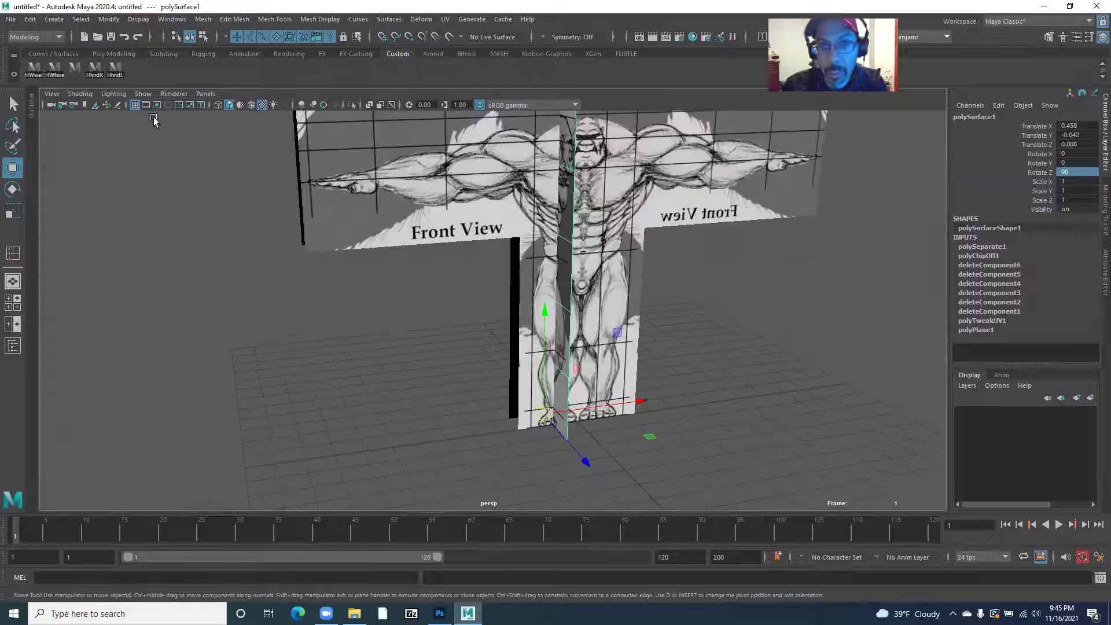
Step: Delete the side view piece's construction history and freeze its transformations
{"action": "left_click", "coordinate": [52, 19]}
{"action": "mouse_move", "coordinate": [30, 19]}
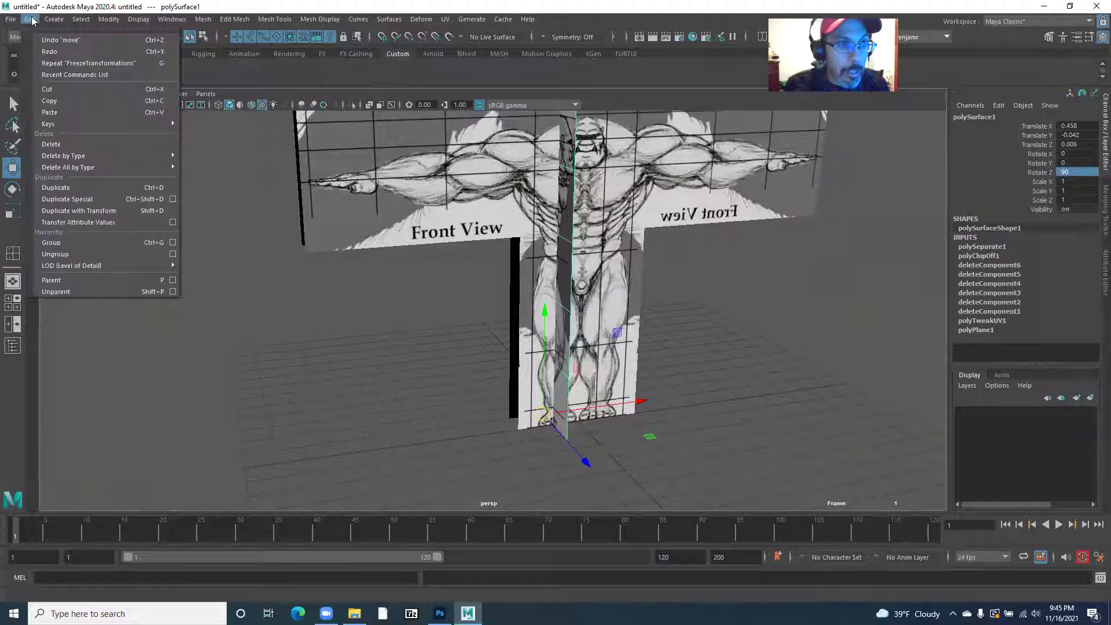
{"action": "mouse_move", "coordinate": [116, 155]}
{"action": "left_click", "coordinate": [204, 155]}
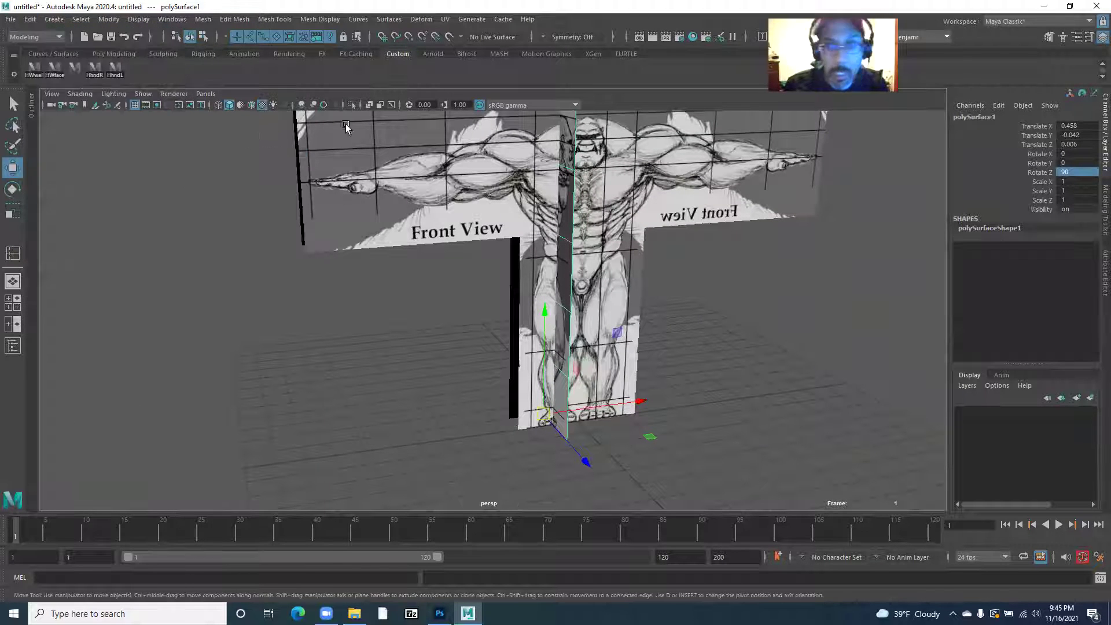
{"action": "left_click", "coordinate": [109, 19]}
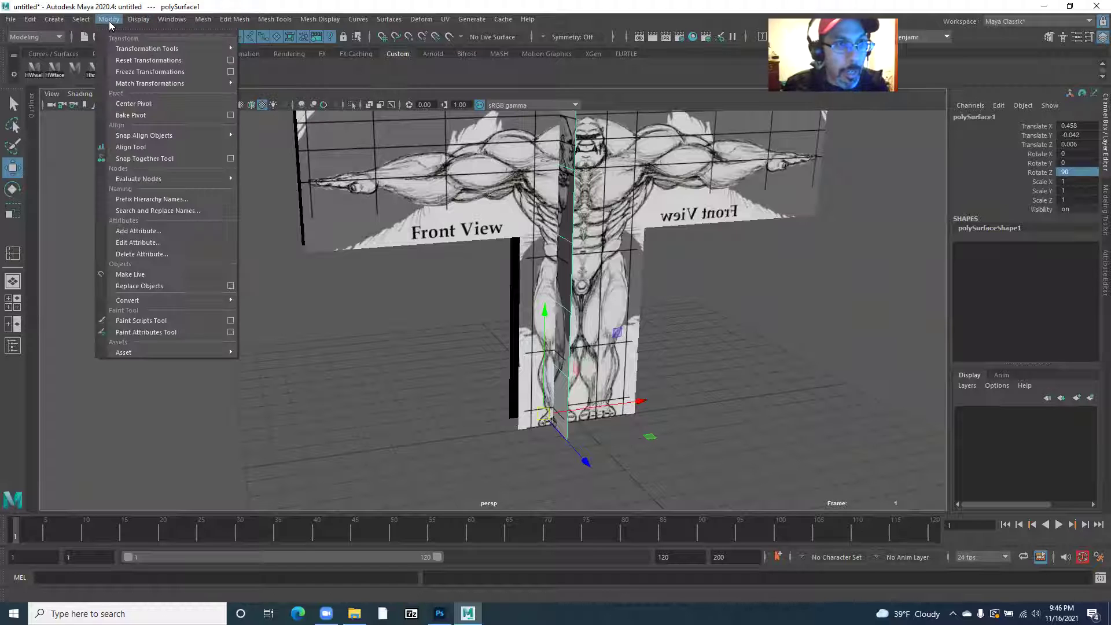
{"action": "left_click", "coordinate": [144, 71]}
Step: Duplicate the side view piece and move the copy 0.083 units along X with grid snapping
{"action": "left_click_drag", "start_coordinate": [486, 272], "coordinate": [466, 207]}
{"action": "left_click_drag", "start_coordinate": [593, 322], "coordinate": [458, 305]}
{"action": "key", "text": "ctrl+d"}
{"action": "left_click_drag", "start_coordinate": [480, 384], "coordinate": [334, 355]}
{"action": "key", "text": "x"}
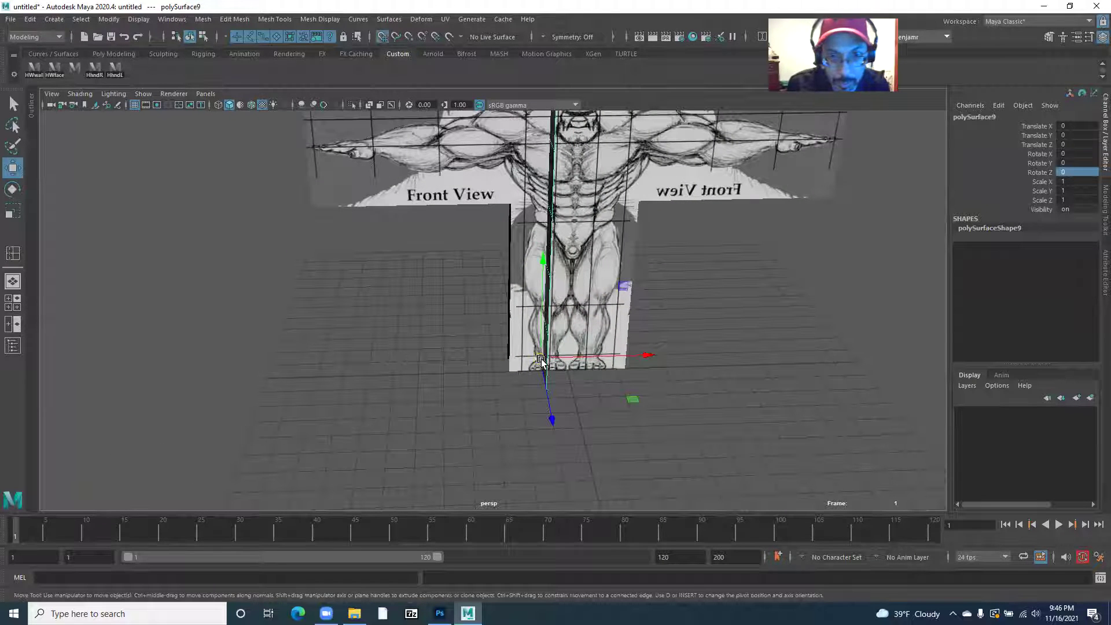
{"action": "left_click_drag", "start_coordinate": [539, 354], "coordinate": [412, 334]}
Step: Mirror the duplicated side view piece by setting its Scale X to -1
{"action": "left_click_drag", "start_coordinate": [481, 335], "coordinate": [1016, 183]}
{"action": "left_click", "coordinate": [1070, 181]}
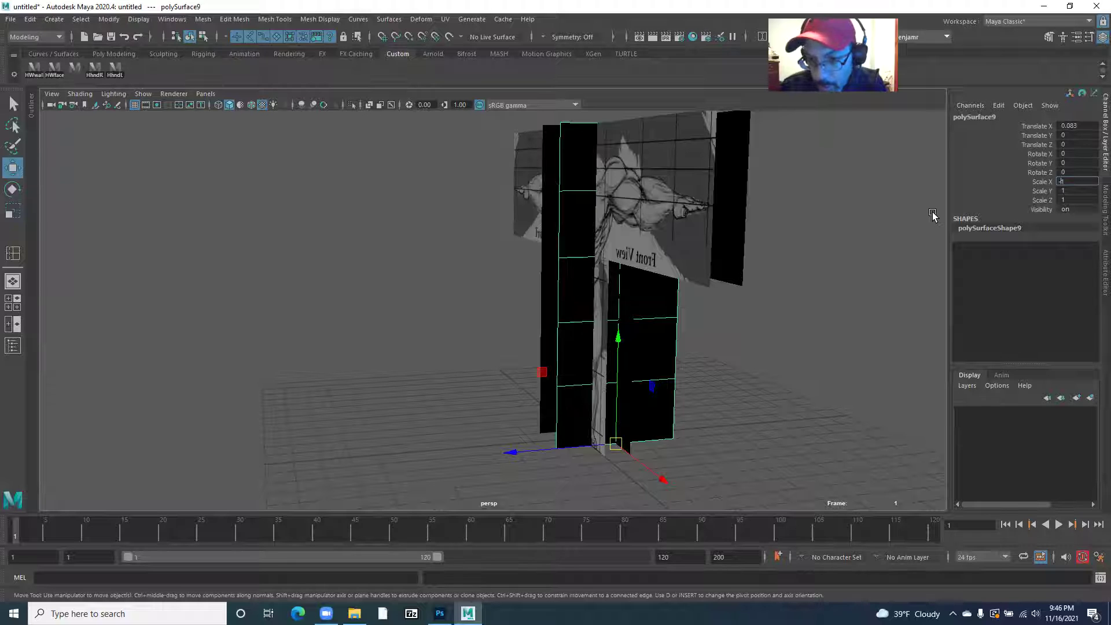
{"action": "type", "text": "-1"}
{"action": "key", "text": "Return"}
{"action": "left_click_drag", "start_coordinate": [557, 242], "coordinate": [520, 245]}
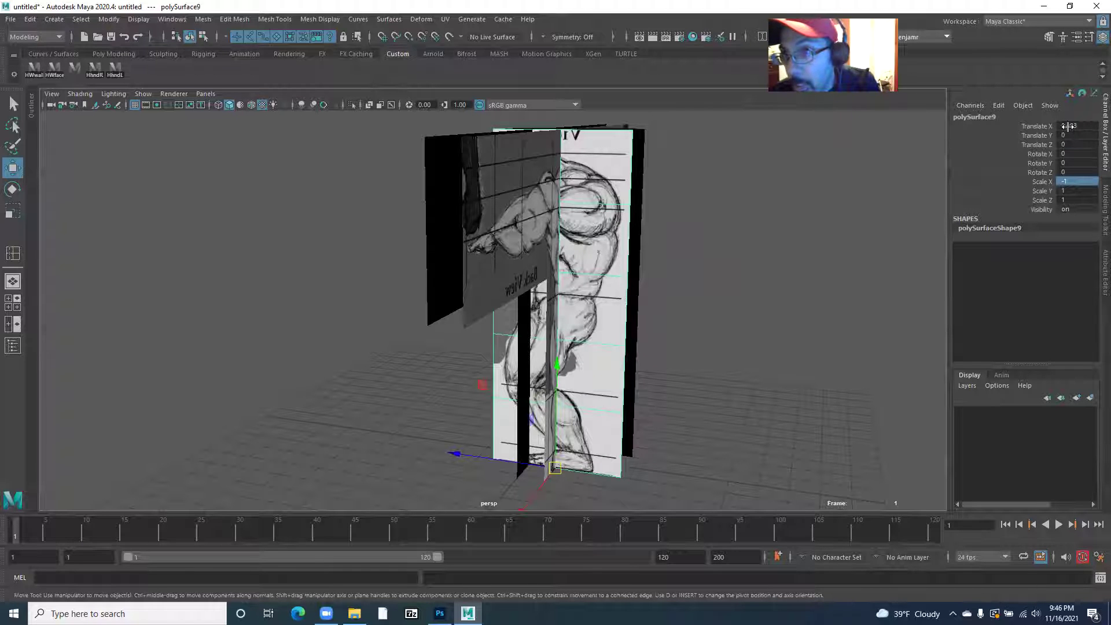
Step: Snap the mirrored side view copy's pivot to the grid at its corner with the front reference, using wireframe, and restore textured display
{"action": "left_click_drag", "start_coordinate": [362, 363], "coordinate": [556, 156]}
{"action": "scroll", "coordinate": [449, 300], "scroll_direction": "up", "scroll_amount": 5}
{"action": "scroll", "coordinate": [555, 156], "scroll_direction": "up", "scroll_amount": 2}
{"action": "mouse_move", "coordinate": [546, 231]}
{"action": "left_mouse_down"}
{"action": "mouse_move", "coordinate": [583, 254]}
{"action": "mouse_move", "coordinate": [432, 243]}
{"action": "mouse_move", "coordinate": [498, 213]}
{"action": "mouse_move", "coordinate": [557, 219]}
{"action": "left_mouse_up"}
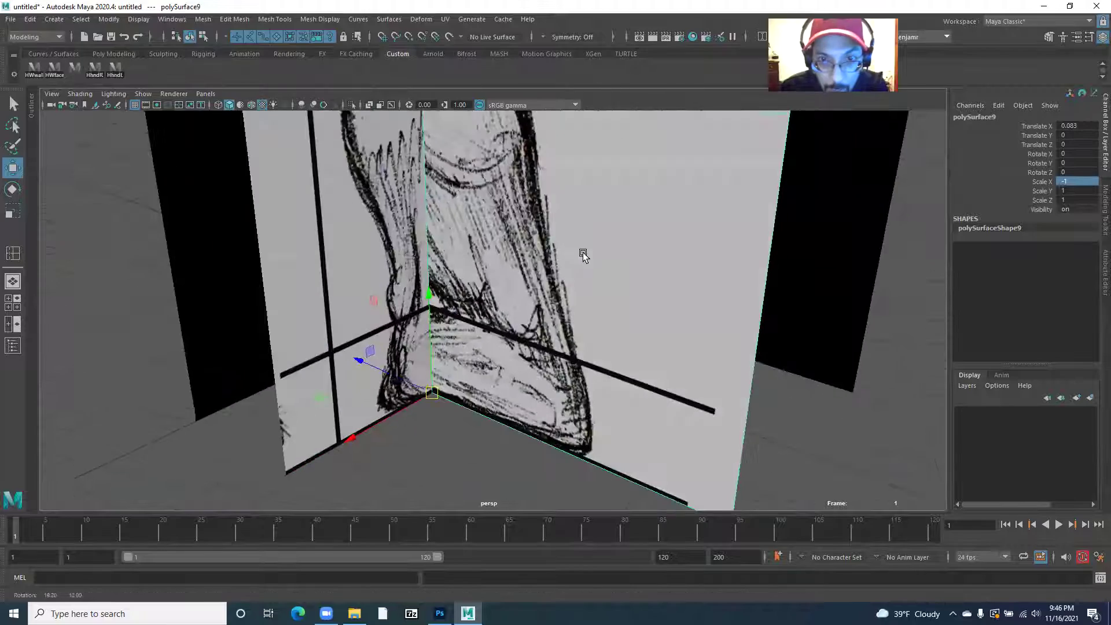
{"action": "key", "text": "4"}
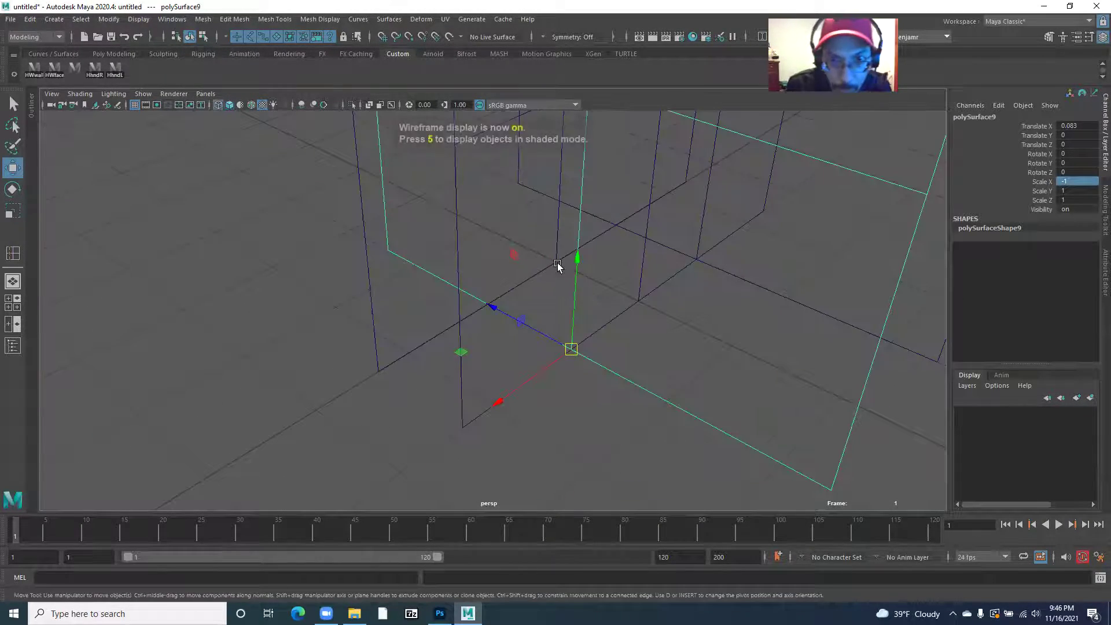
{"action": "left_click_drag", "start_coordinate": [567, 358], "coordinate": [617, 382], "text": "alt"}
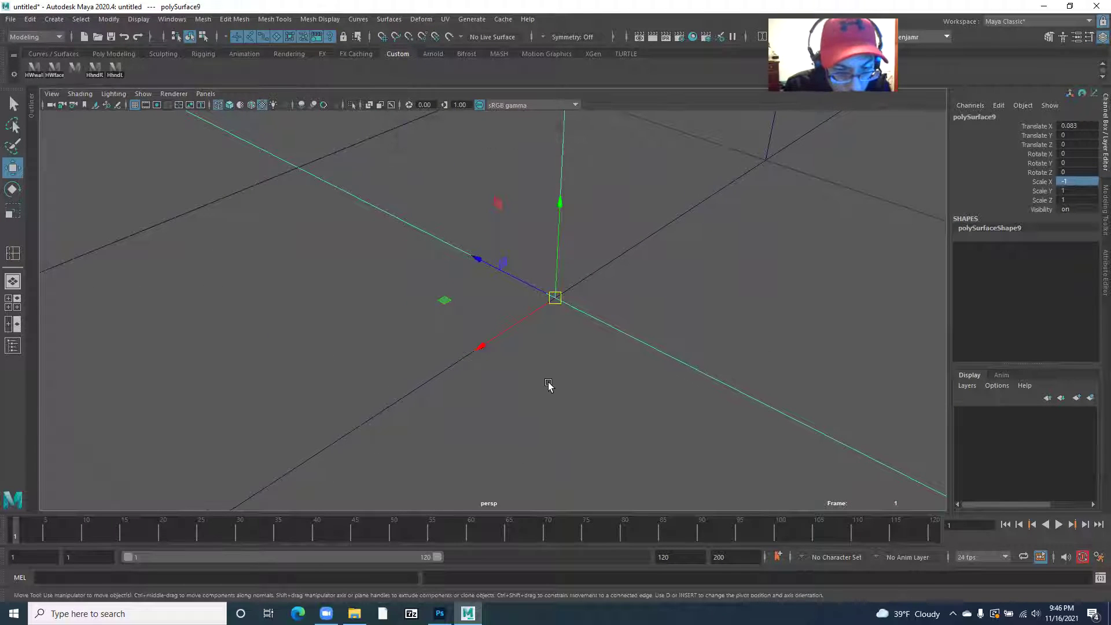
{"action": "key", "text": "d"}
{"action": "key", "text": "x"}
{"action": "left_click_drag", "start_coordinate": [556, 301], "coordinate": [484, 272]}
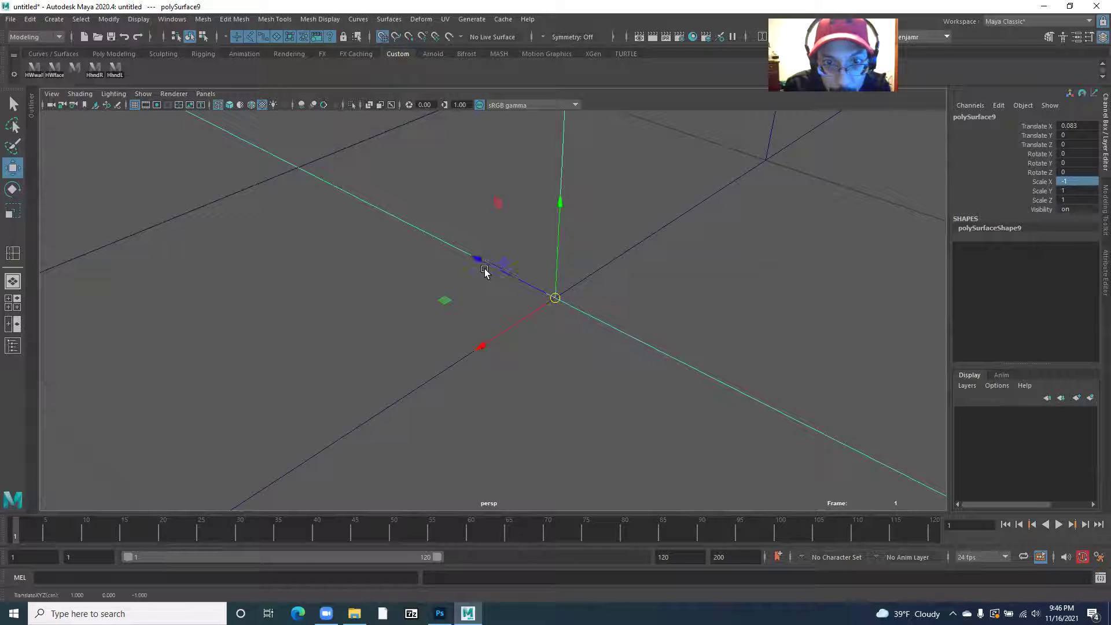
{"action": "left_click_drag", "start_coordinate": [583, 286], "coordinate": [387, 274], "text": "alt"}
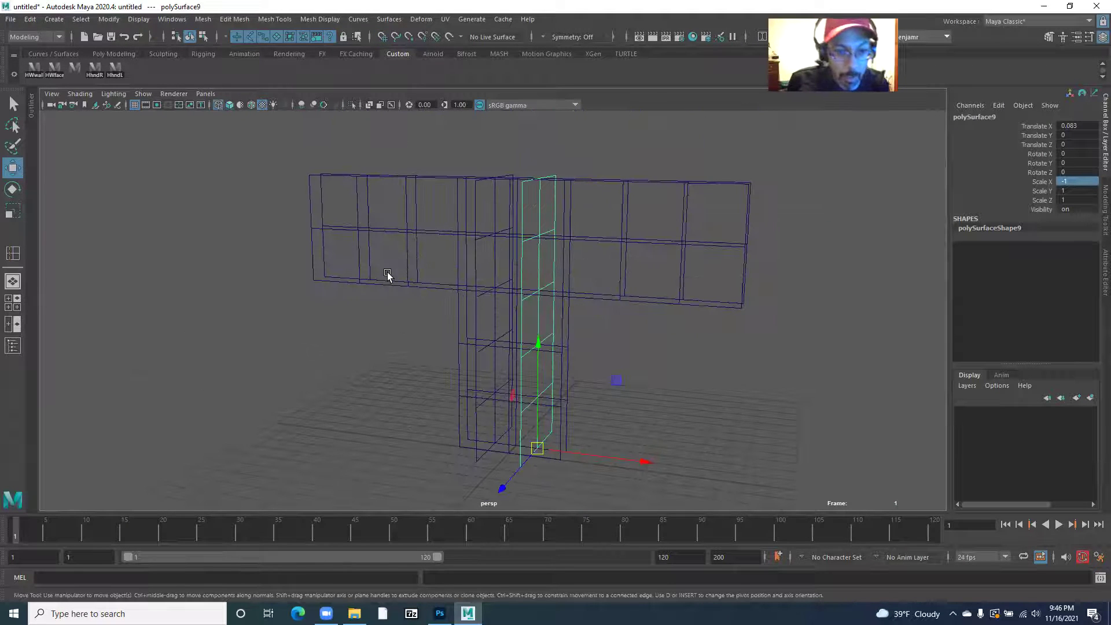
{"action": "key", "text": "6"}
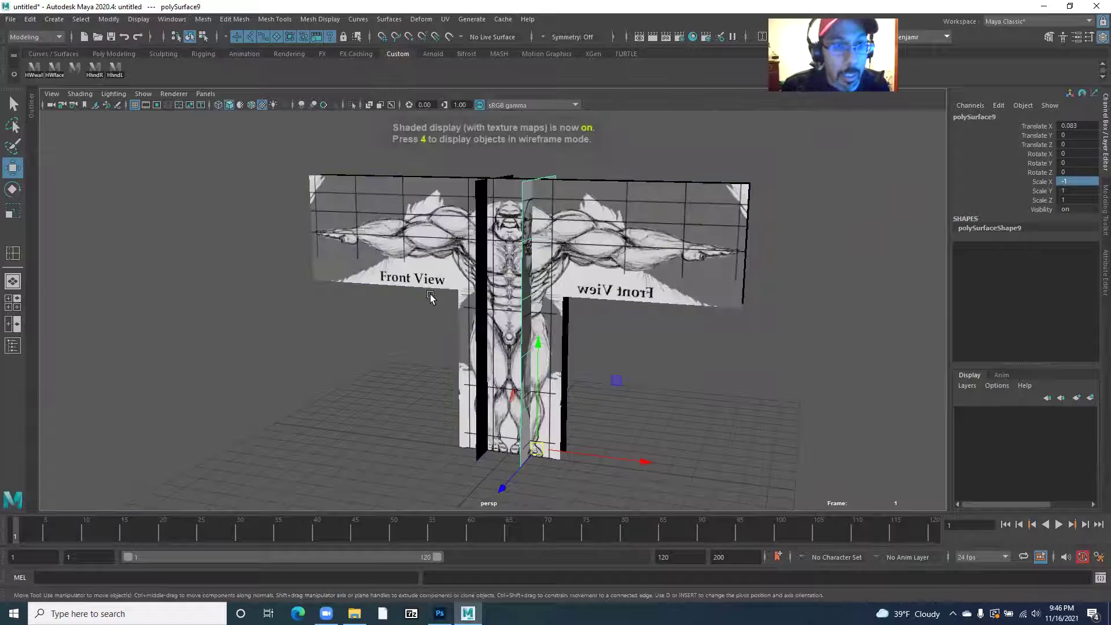
Step: Freeze the mirrored side view copy's transformations
{"action": "left_click_drag", "start_coordinate": [359, 255], "coordinate": [318, 258], "text": "alt"}
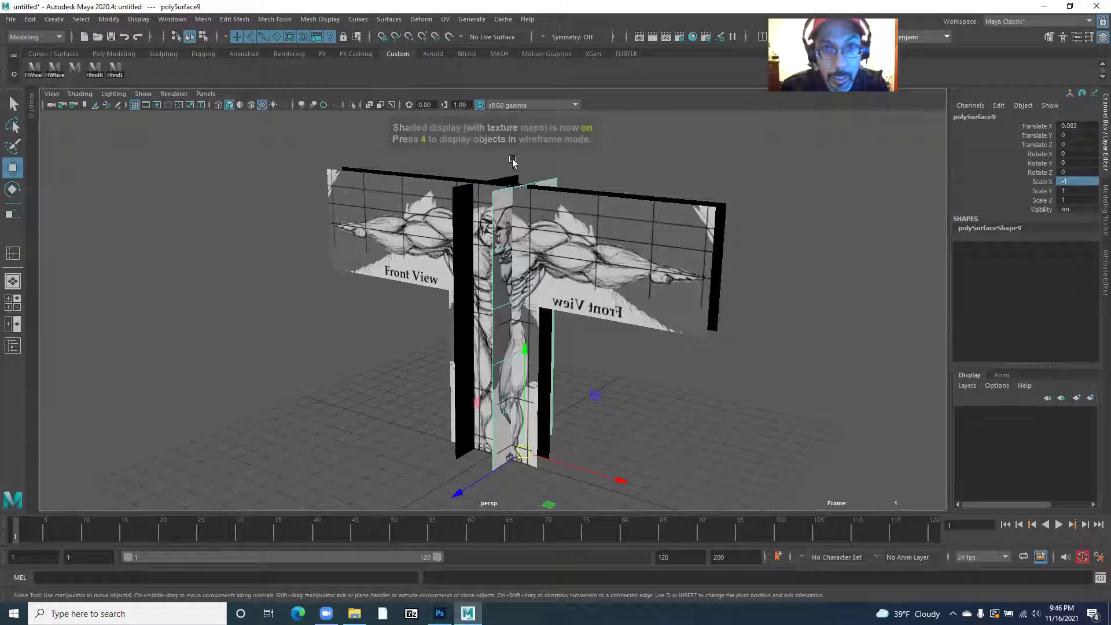
{"action": "left_click", "coordinate": [116, 24]}
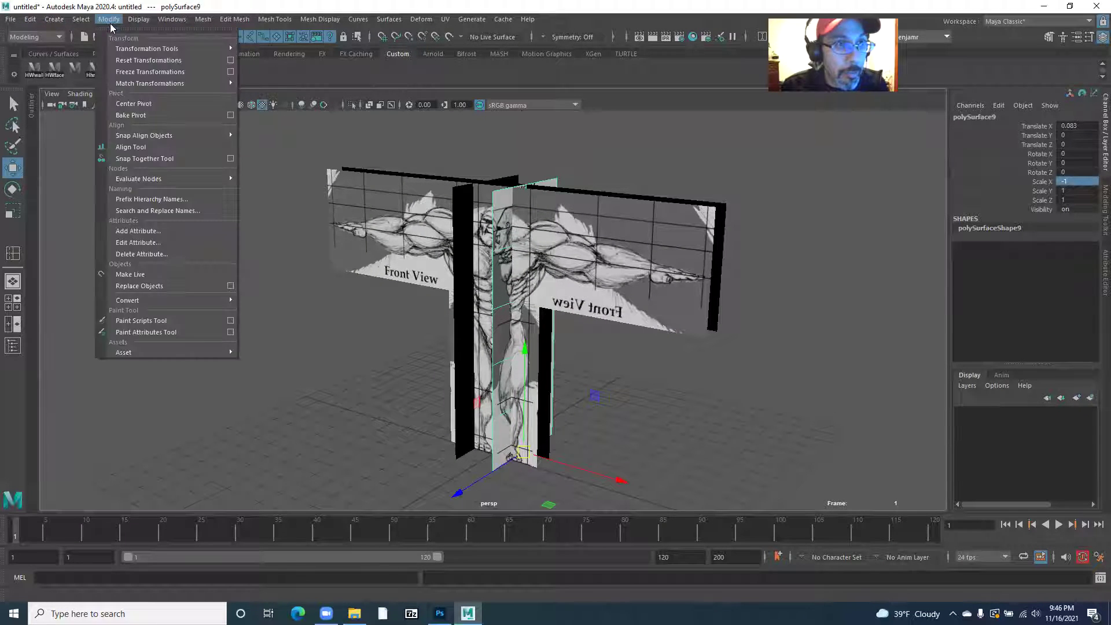
{"action": "left_click", "coordinate": [129, 69]}
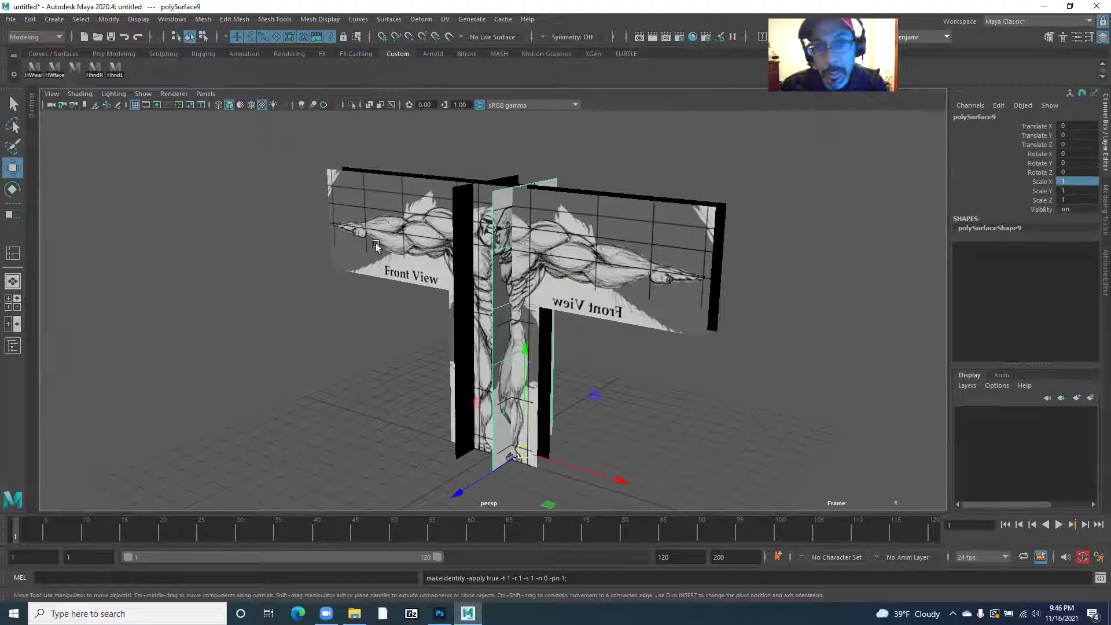
Step: Select the top view piece above the front reference and frame both references in a straight-on view
{"action": "left_click_drag", "start_coordinate": [398, 321], "coordinate": [318, 426], "text": "alt"}
{"action": "left_click", "coordinate": [304, 338]}
{"action": "left_click_drag", "start_coordinate": [378, 226], "coordinate": [347, 323], "text": "alt"}
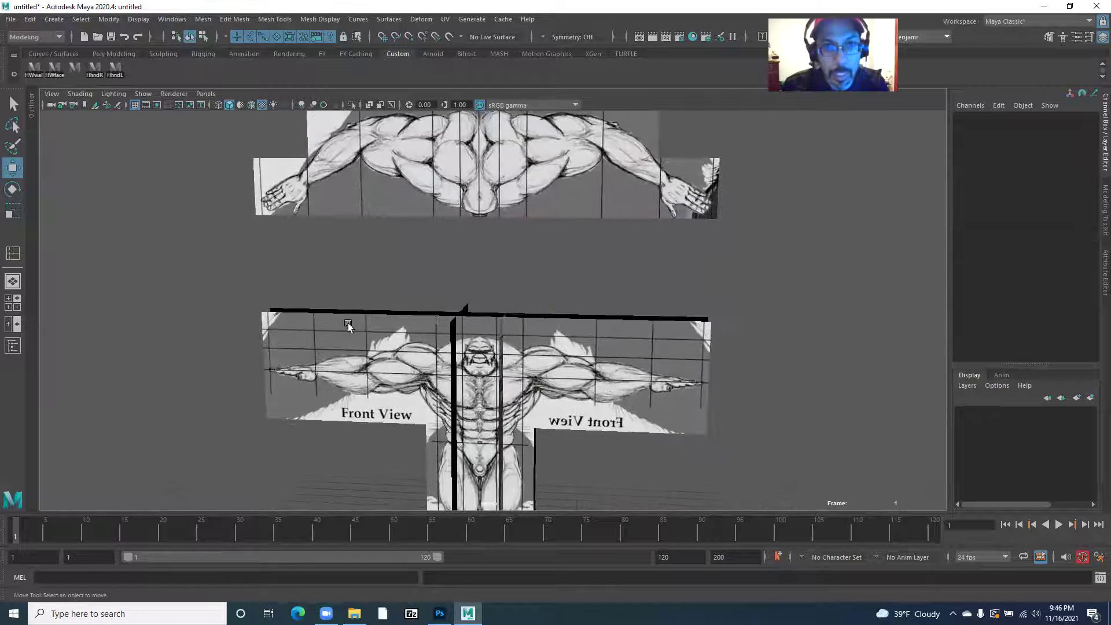
{"action": "left_click", "coordinate": [405, 199]}
{"action": "left_click_drag", "start_coordinate": [423, 223], "coordinate": [361, 347]}
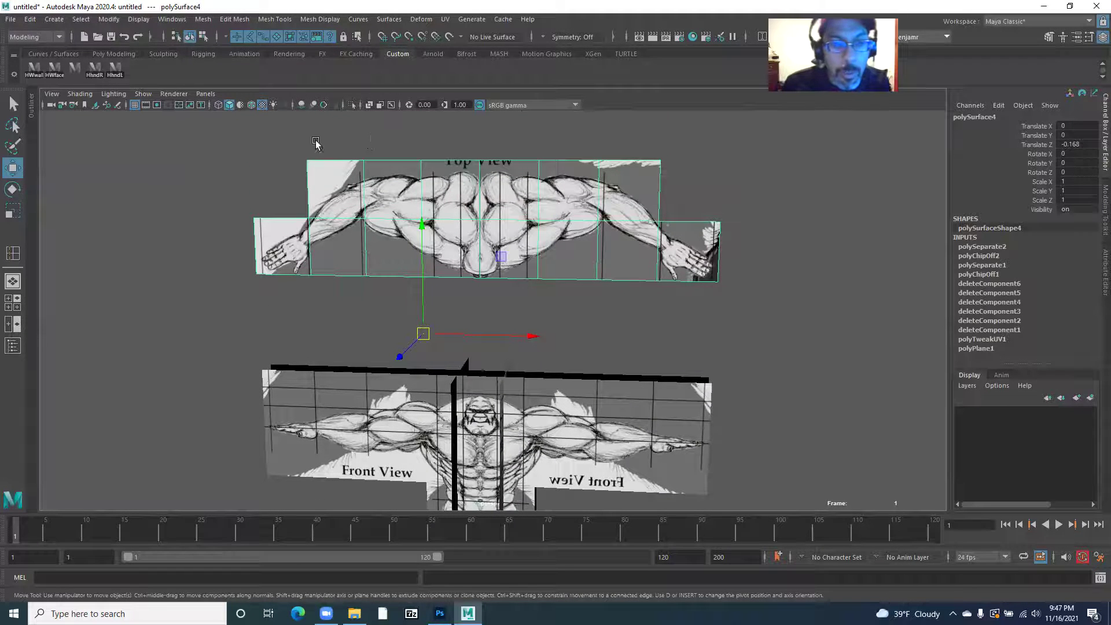
{"action": "left_click_drag", "start_coordinate": [347, 231], "coordinate": [473, 155]}
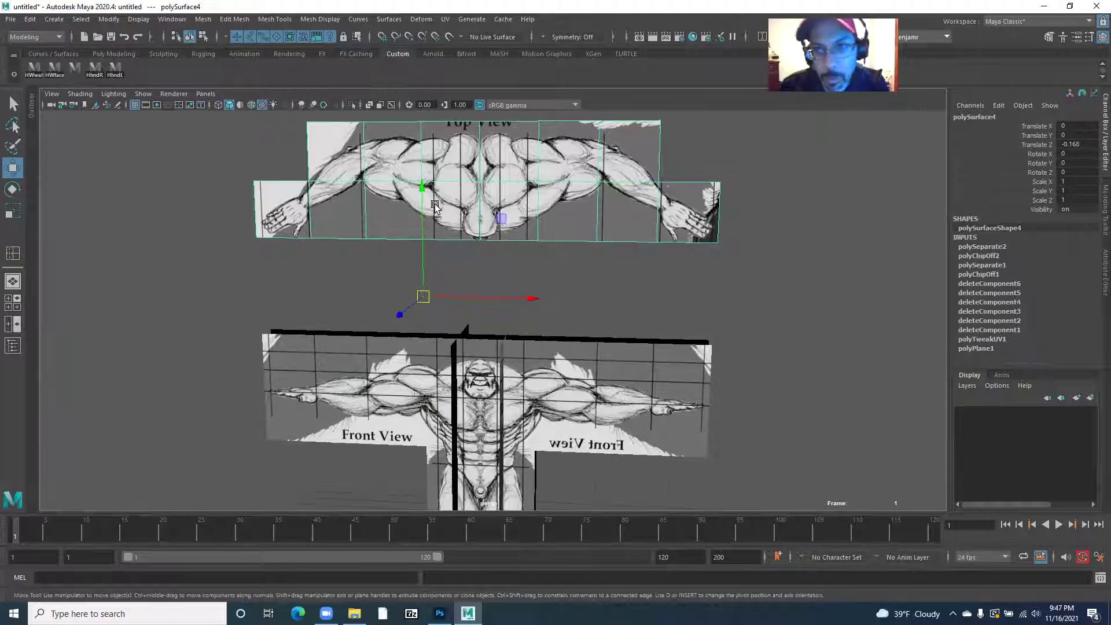
{"action": "left_click_drag", "start_coordinate": [423, 230], "coordinate": [433, 231]}
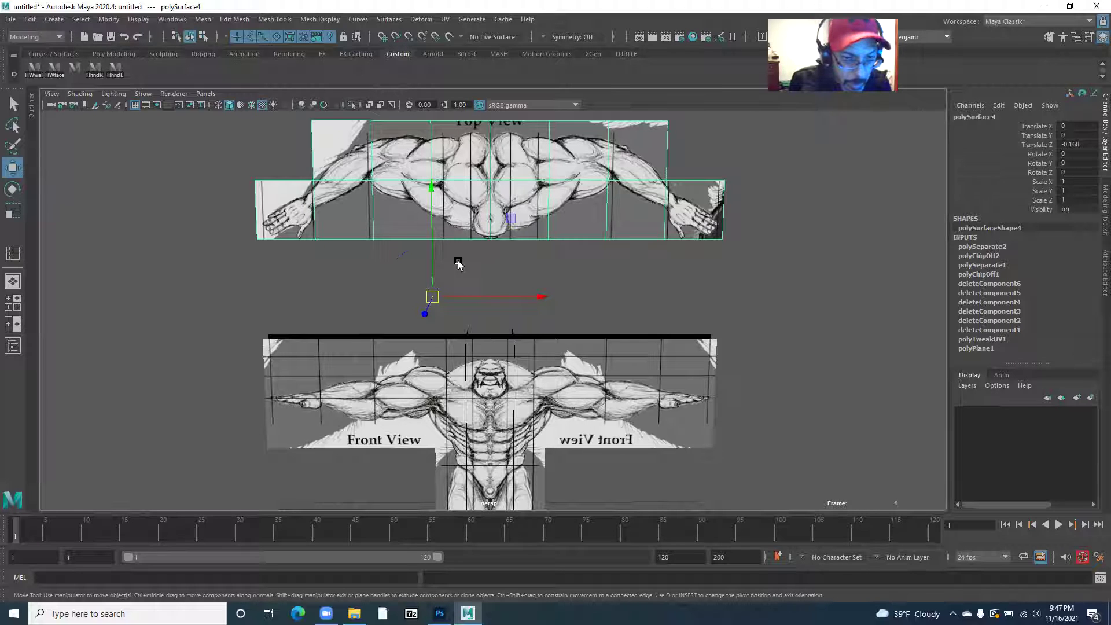
{"action": "key", "text": "e"}
{"action": "key", "text": "w"}
{"action": "key", "text": "v"}
{"action": "left_click_drag", "start_coordinate": [428, 296], "coordinate": [467, 218]}
{"action": "key", "text": "ctrl+z"}
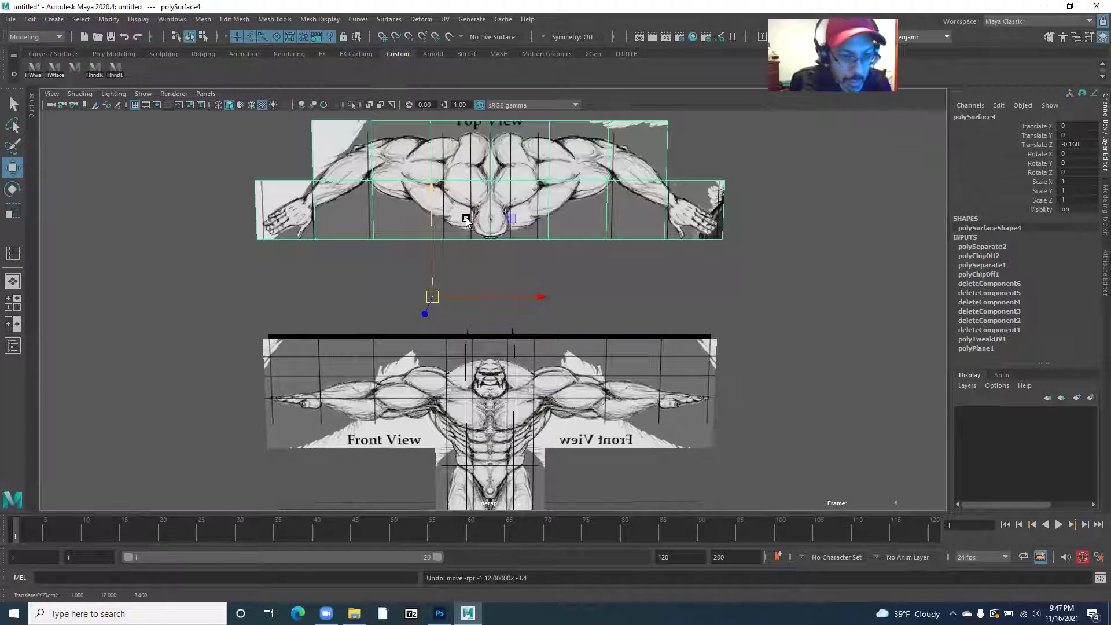
Step: Snap the top view piece's pivot to the vertex at its centre and delete its construction history
{"action": "key", "text": "d"}
{"action": "key", "text": "v"}
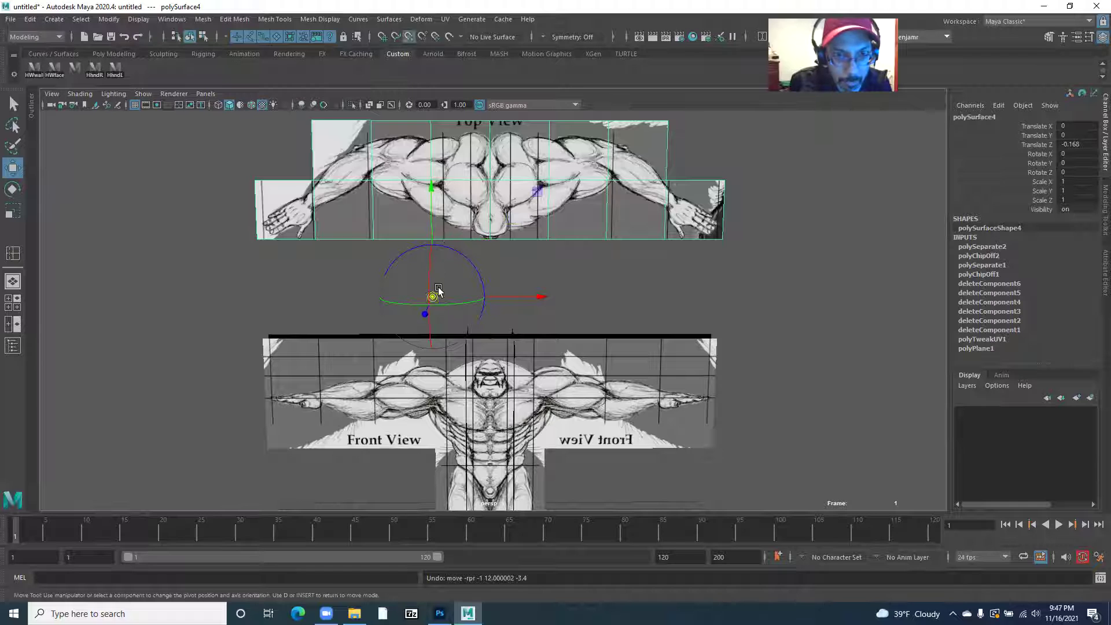
{"action": "left_click_drag", "start_coordinate": [432, 297], "coordinate": [410, 225]}
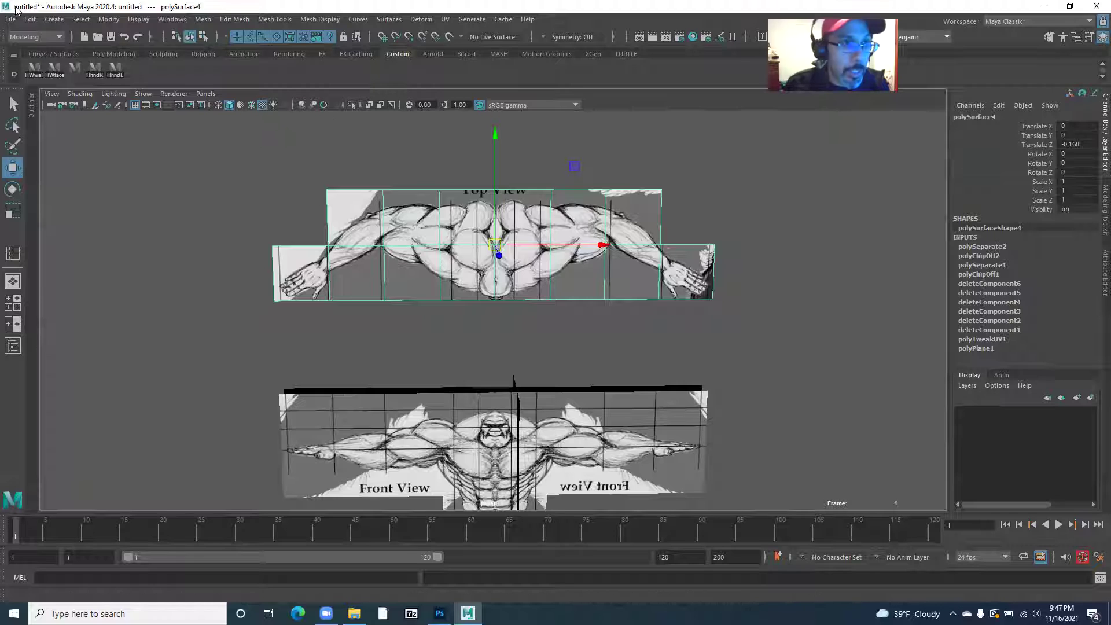
{"action": "left_click", "coordinate": [30, 19]}
{"action": "mouse_move", "coordinate": [161, 161]}
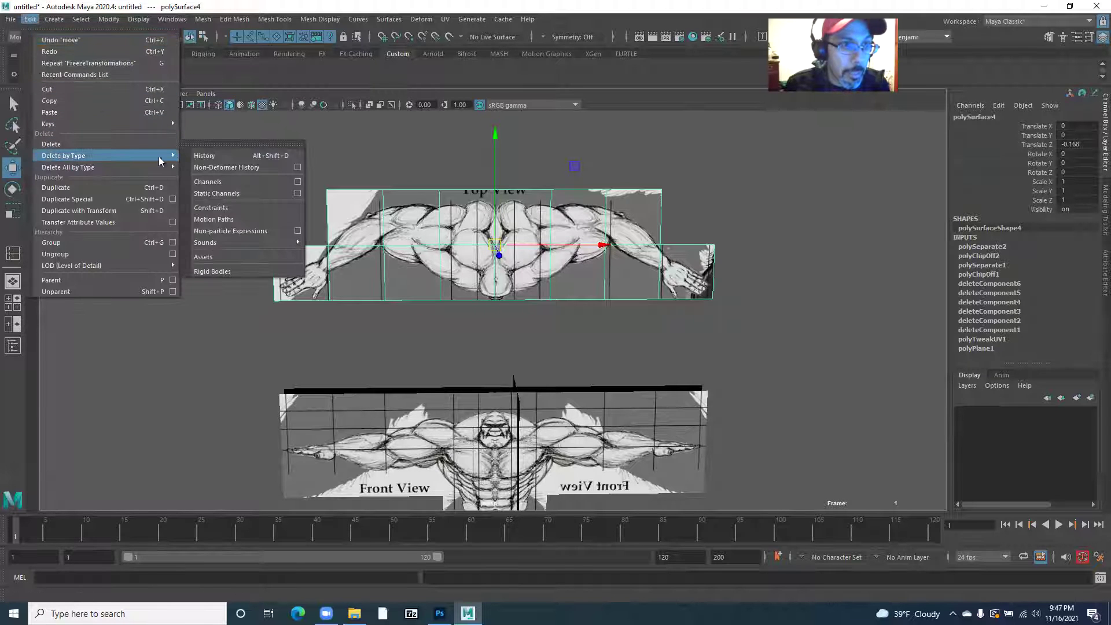
{"action": "left_click", "coordinate": [208, 156]}
Step: Lay the top view piece horizontal by setting its Rotate X to -90
{"action": "key", "text": "e"}
{"action": "left_click_drag", "start_coordinate": [479, 312], "coordinate": [370, 265]}
{"action": "left_click", "coordinate": [1073, 154]}
{"action": "double_click", "coordinate": [1066, 154]}
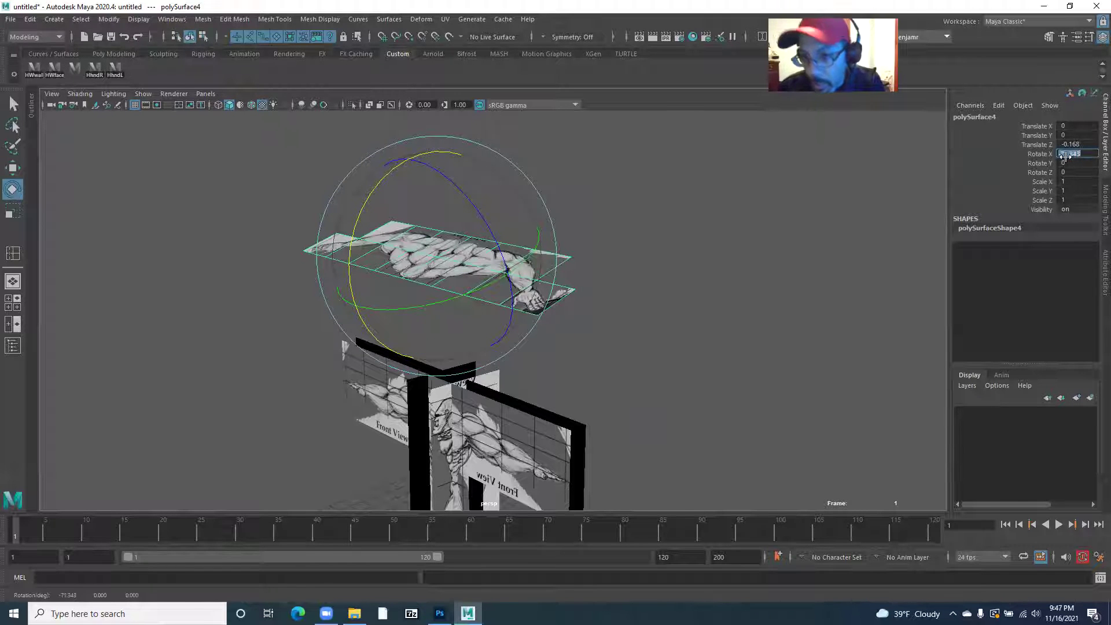
{"action": "type", "text": "-90"}
{"action": "key", "text": "Return"}
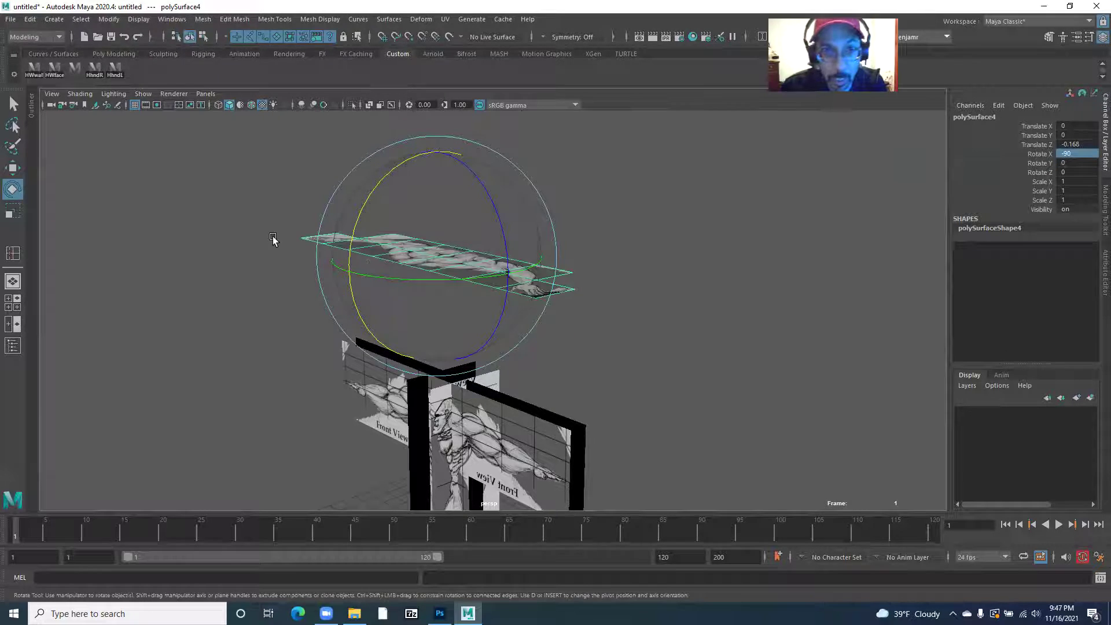
Step: Lower the top view piece with grid snapping to the front figure's arm height and shift it back to Translate Y -0.048 and Z 0.231
{"action": "left_click_drag", "start_coordinate": [273, 231], "coordinate": [355, 248]}
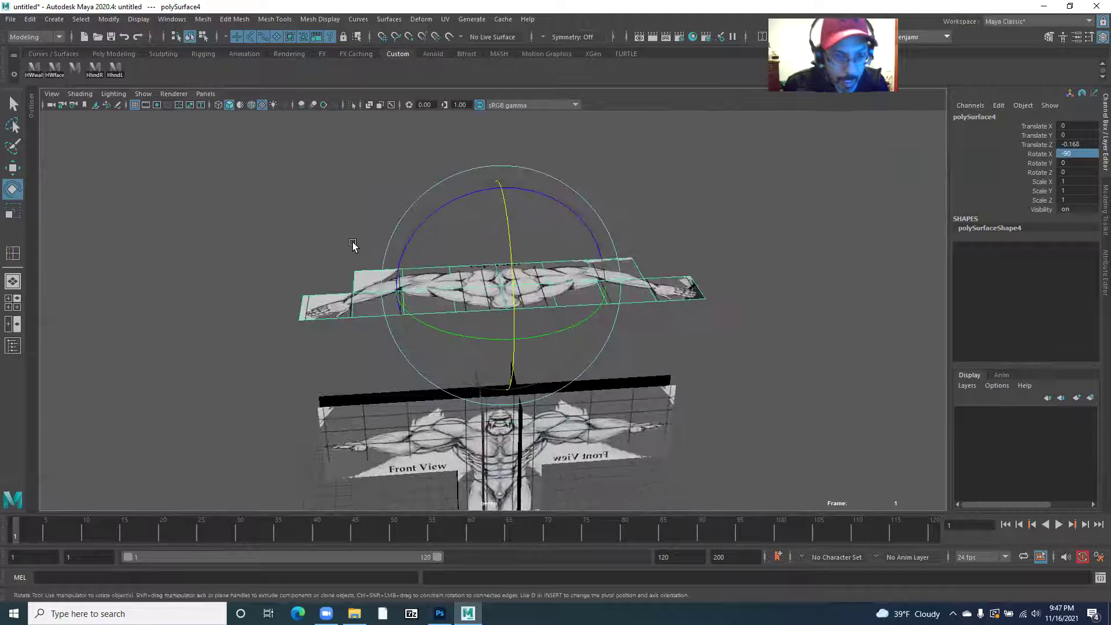
{"action": "key", "text": "w"}
{"action": "left_click_drag", "start_coordinate": [501, 191], "coordinate": [501, 288]}
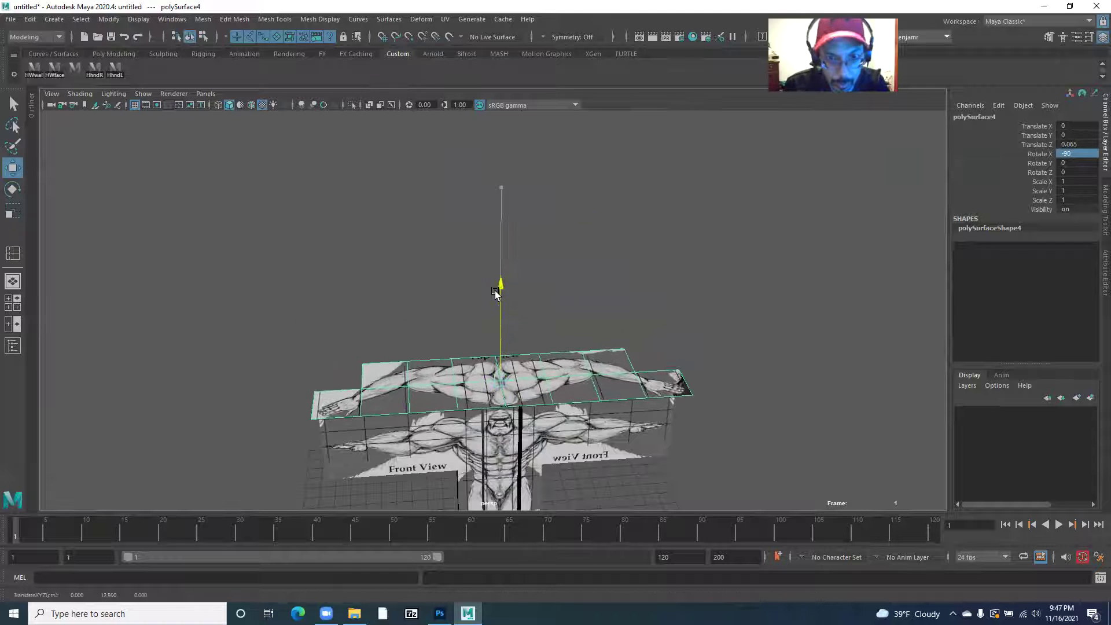
{"action": "left_click_drag", "start_coordinate": [407, 196], "coordinate": [407, 169]}
{"action": "key", "text": "x"}
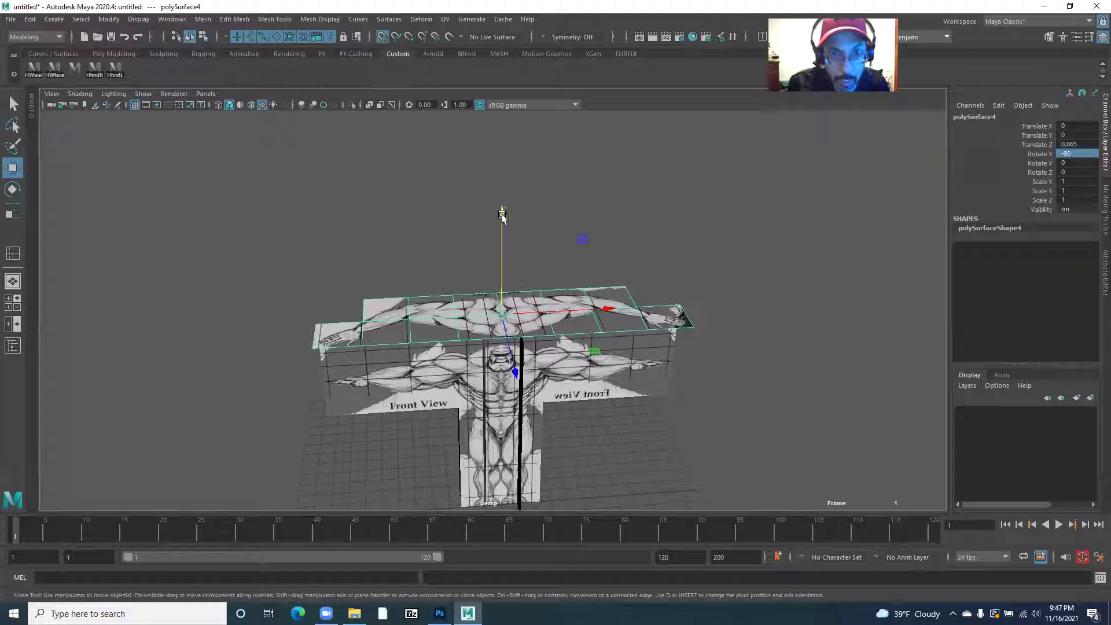
{"action": "left_click_drag", "start_coordinate": [505, 222], "coordinate": [380, 270]}
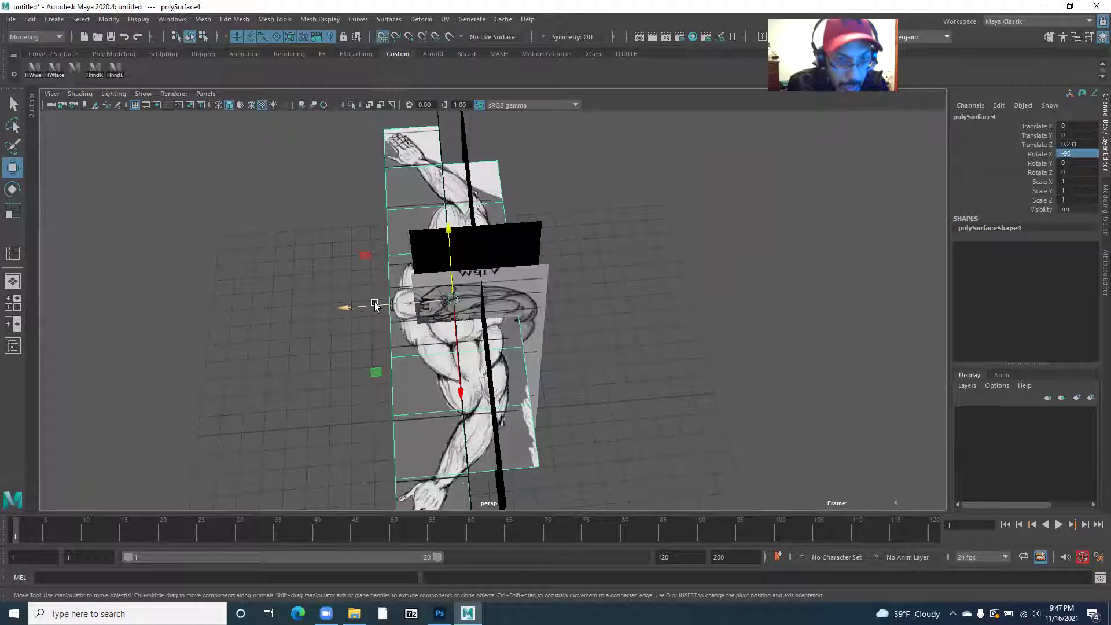
{"action": "left_click_drag", "start_coordinate": [359, 316], "coordinate": [556, 256]}
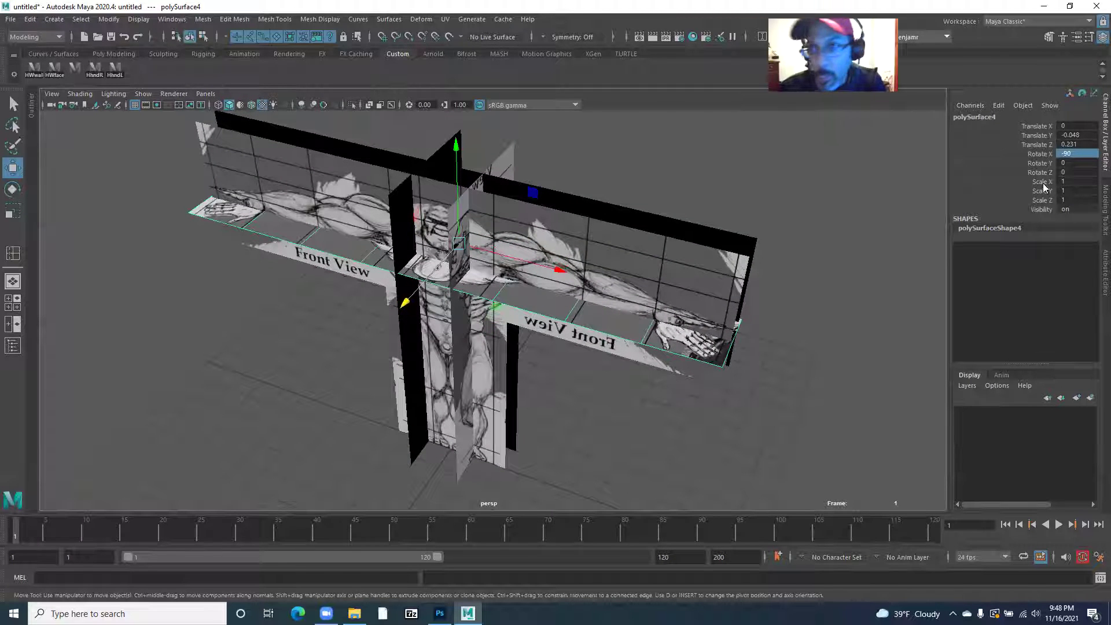
Step: Freeze the top view piece's transformations
{"action": "left_click", "coordinate": [109, 19]}
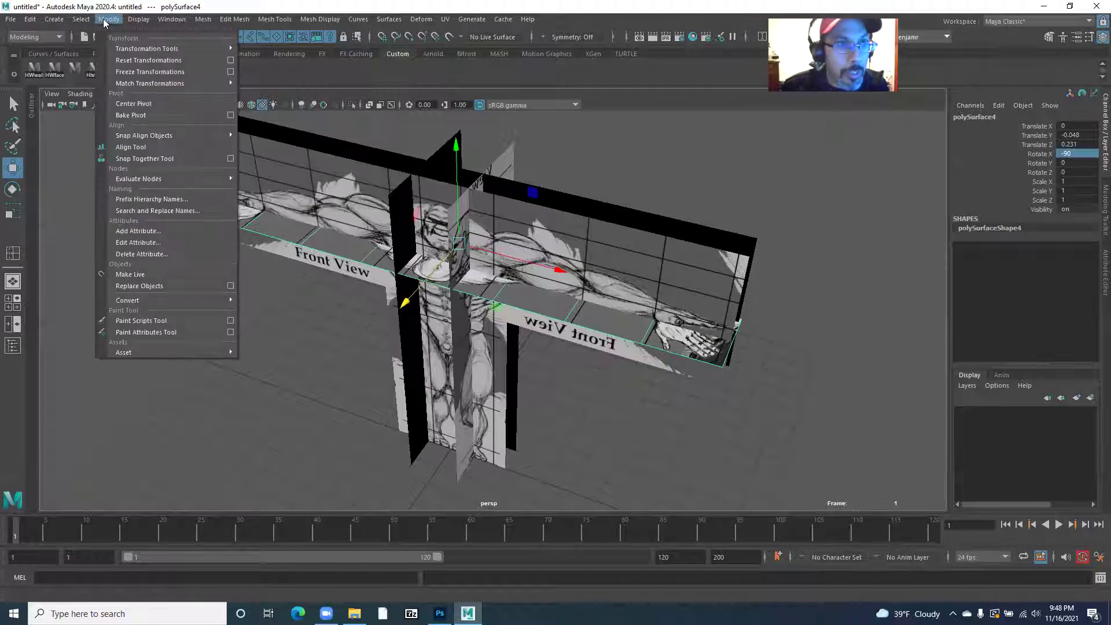
{"action": "left_click", "coordinate": [149, 72]}
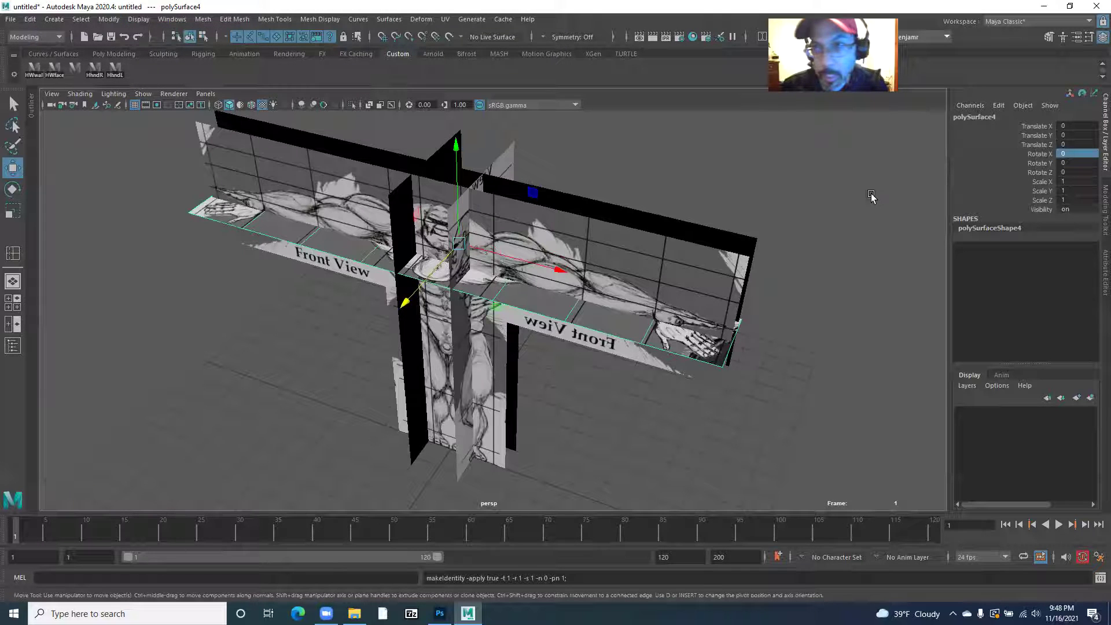
Step: Select all the reference pieces, add them to a new display layer and toggle the layer's visibility to check it
{"action": "left_click_drag", "start_coordinate": [475, 317], "coordinate": [370, 235]}
{"action": "left_click_drag", "start_coordinate": [703, 326], "coordinate": [335, 268]}
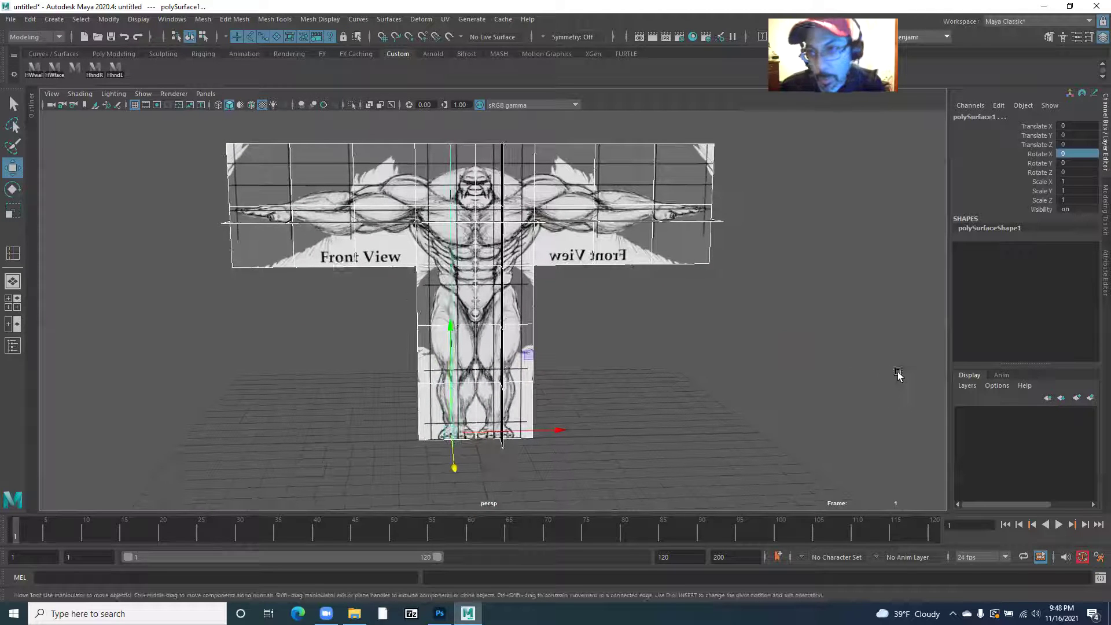
{"action": "left_click", "coordinate": [1089, 398]}
{"action": "left_click", "coordinate": [960, 413]}
{"action": "left_click", "coordinate": [959, 412]}
{"action": "left_click", "coordinate": [958, 412]}
{"action": "left_click", "coordinate": [959, 412]}
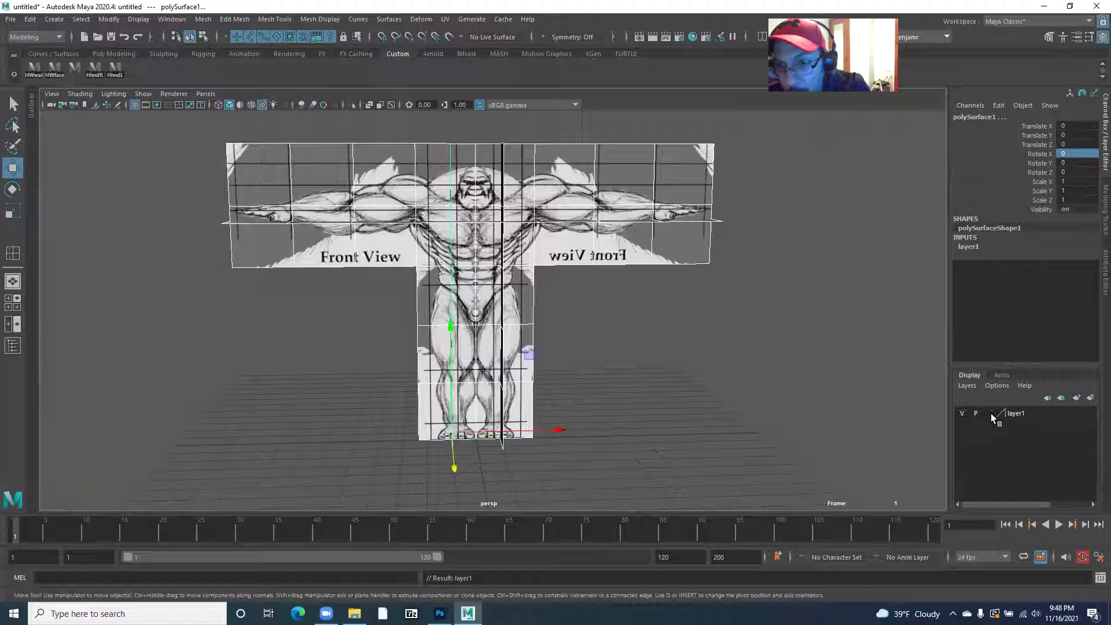
Step: Set the new layer's display type to Reference and test that the reference pieces cannot be selected in the viewport
{"action": "left_click", "coordinate": [987, 413]}
{"action": "left_click", "coordinate": [987, 413]}
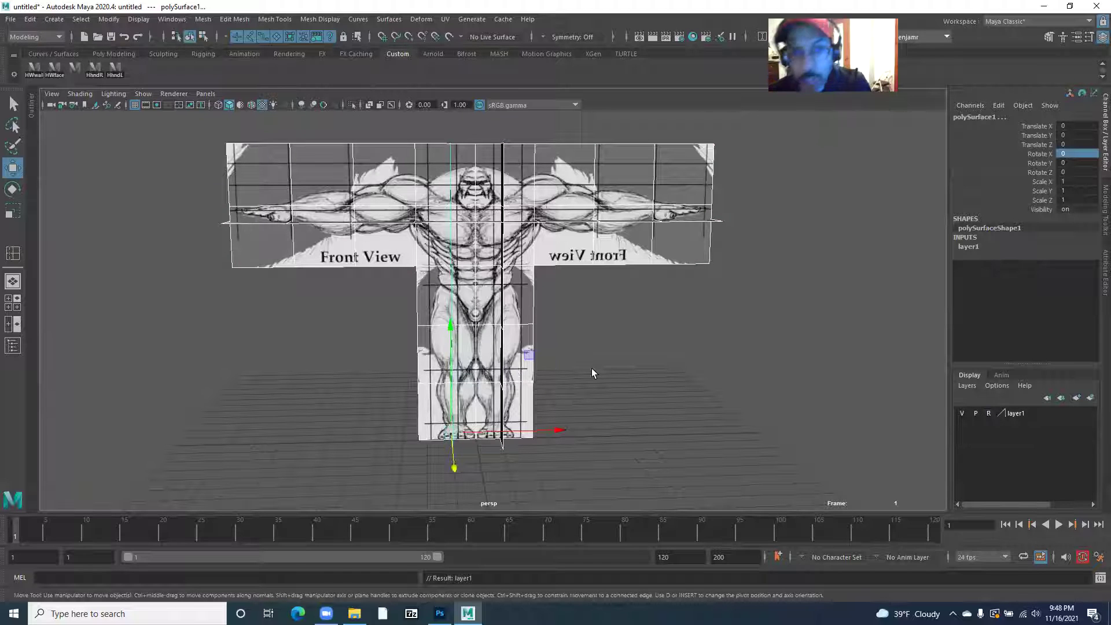
{"action": "left_click", "coordinate": [551, 371]}
{"action": "left_click_drag", "start_coordinate": [405, 325], "coordinate": [535, 405], "text": "alt"}
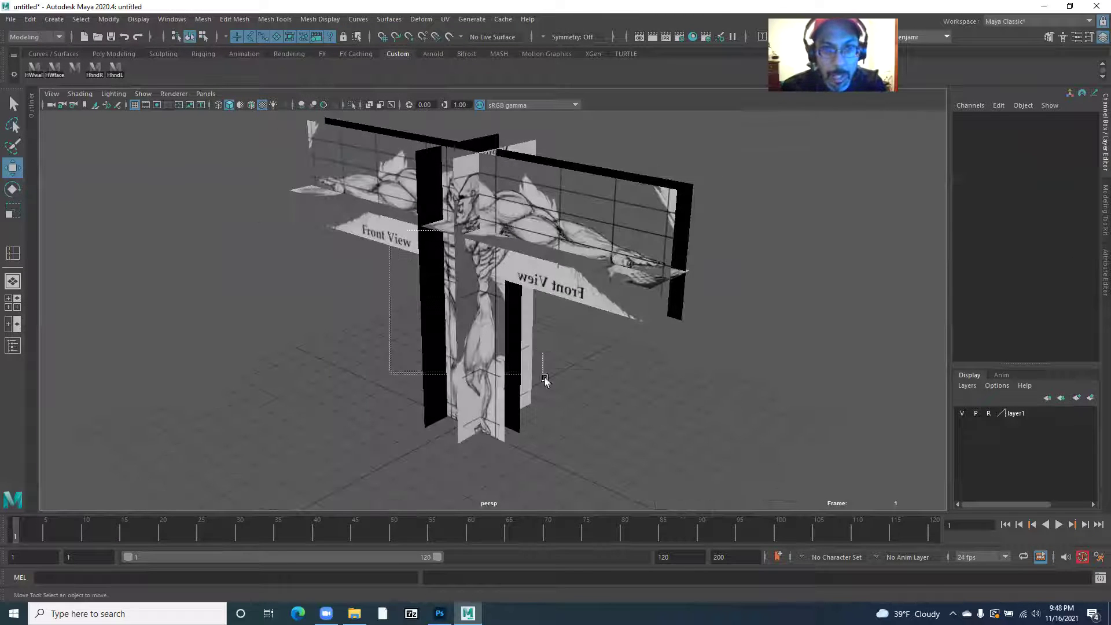
{"action": "left_click_drag", "start_coordinate": [440, 202], "coordinate": [638, 349], "text": "alt"}
Step: Rename the reference layer as REFimages_lyr and save the layer settings
{"action": "double_click", "coordinate": [1013, 412]}
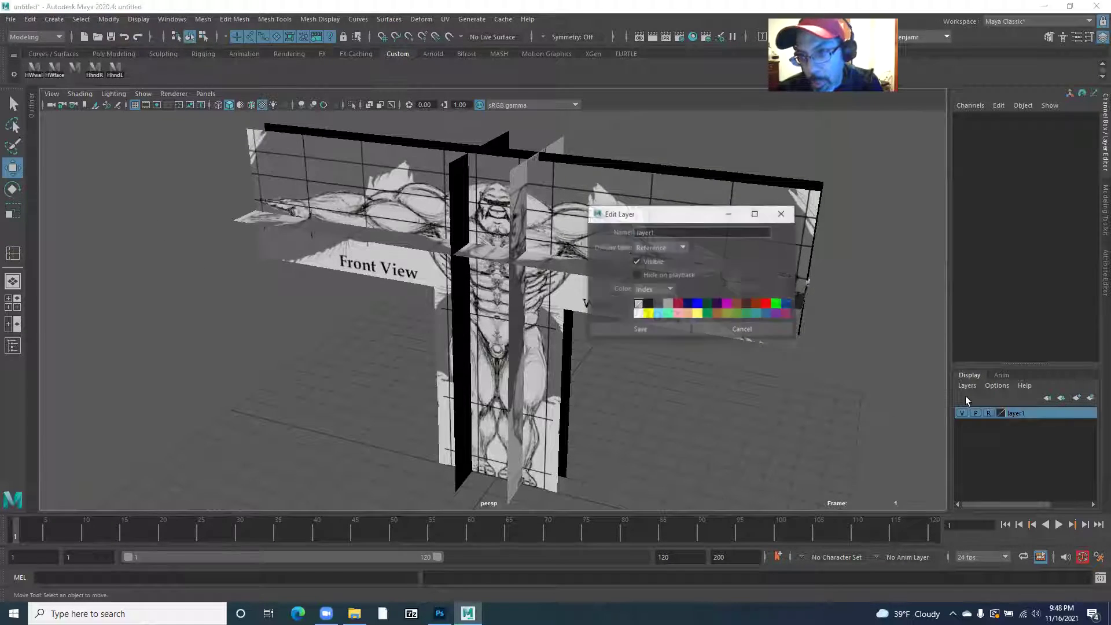
{"action": "left_click_drag", "start_coordinate": [661, 233], "coordinate": [597, 242]}
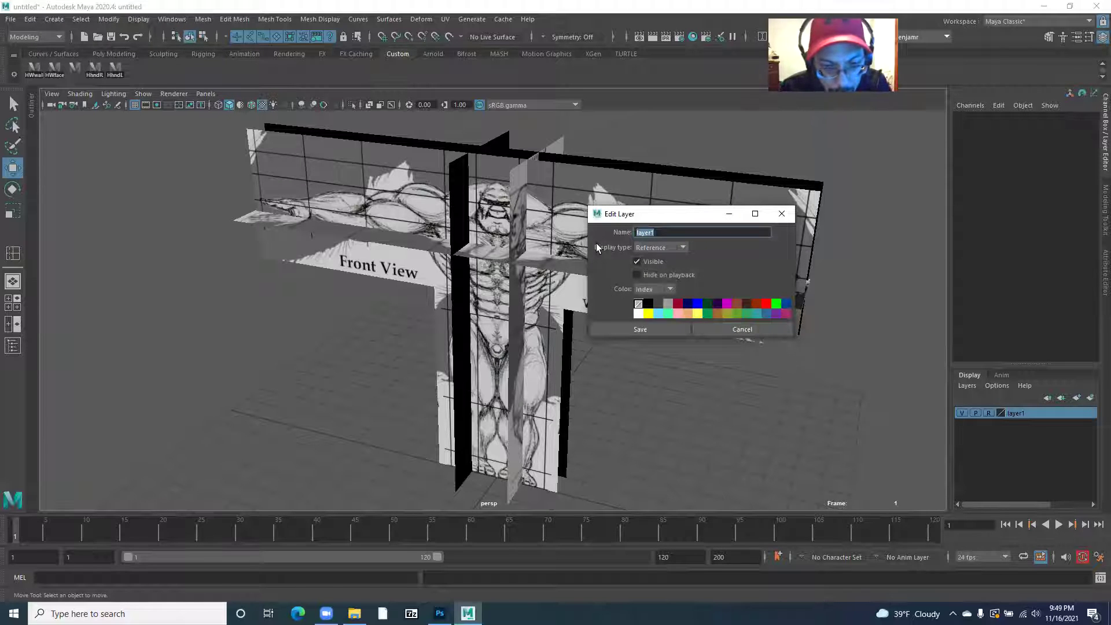
{"action": "type", "text": "REFima"}
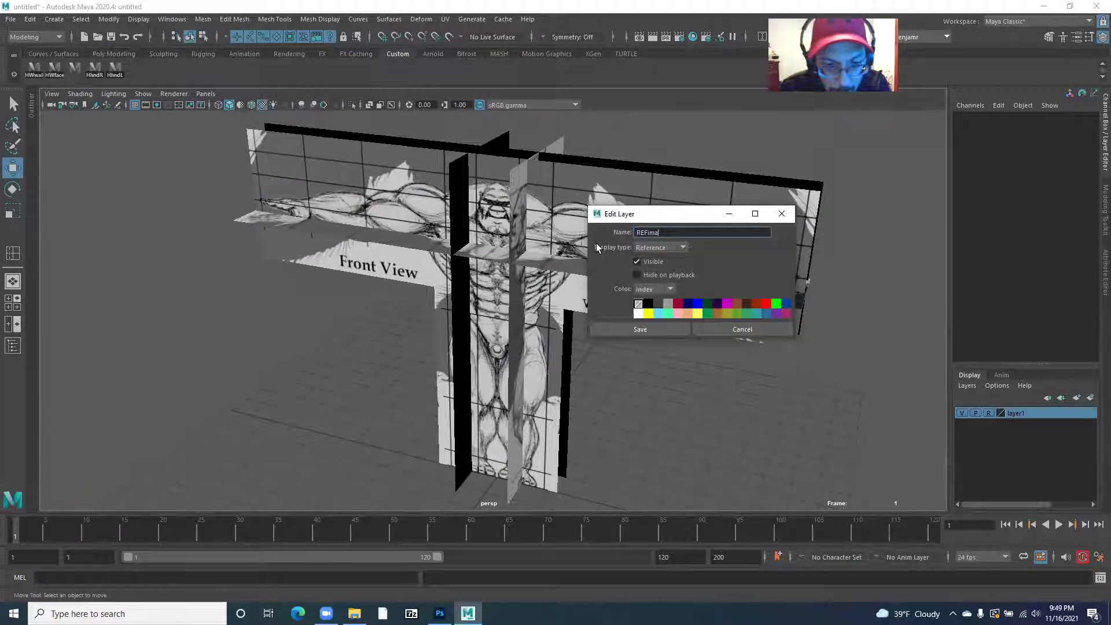
{"action": "type", "text": "ge_lyr"}
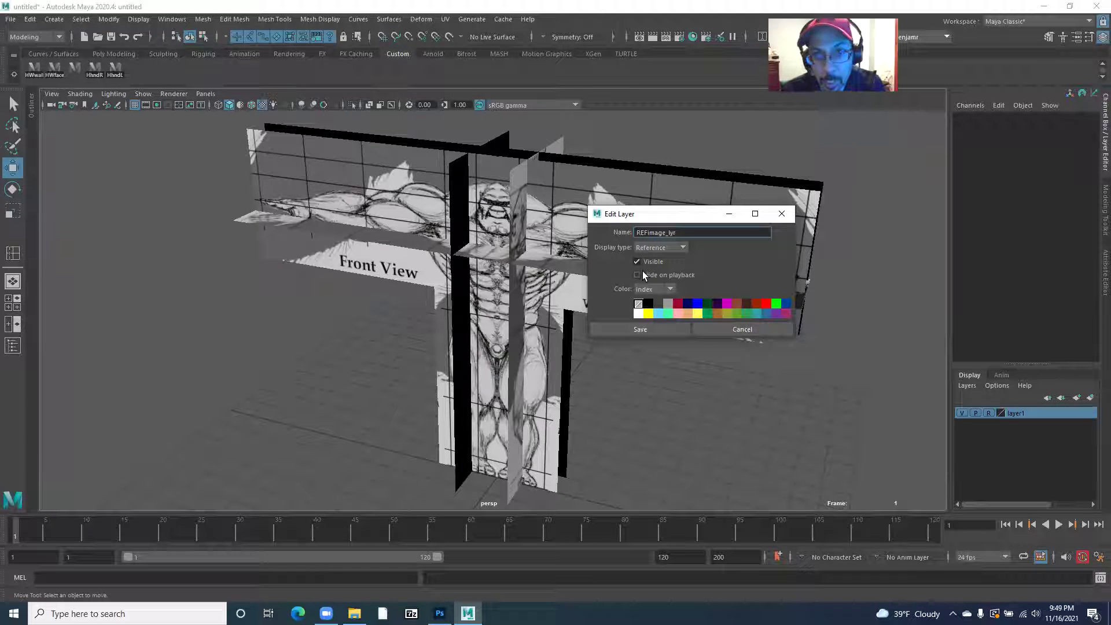
{"action": "type", "text": "s"}
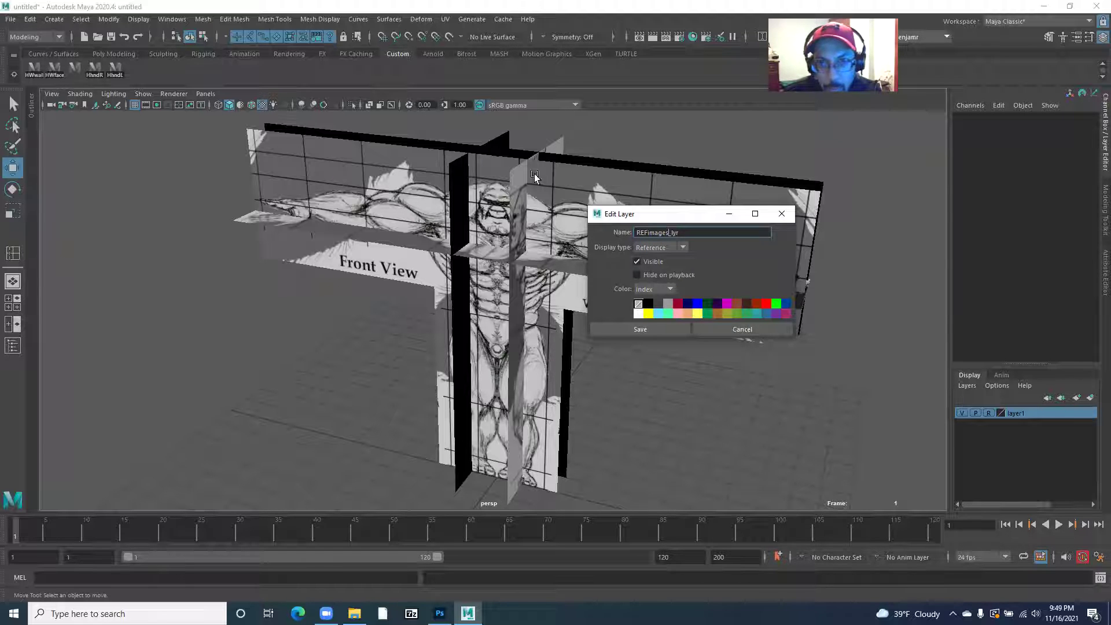
{"action": "left_click", "coordinate": [633, 331]}
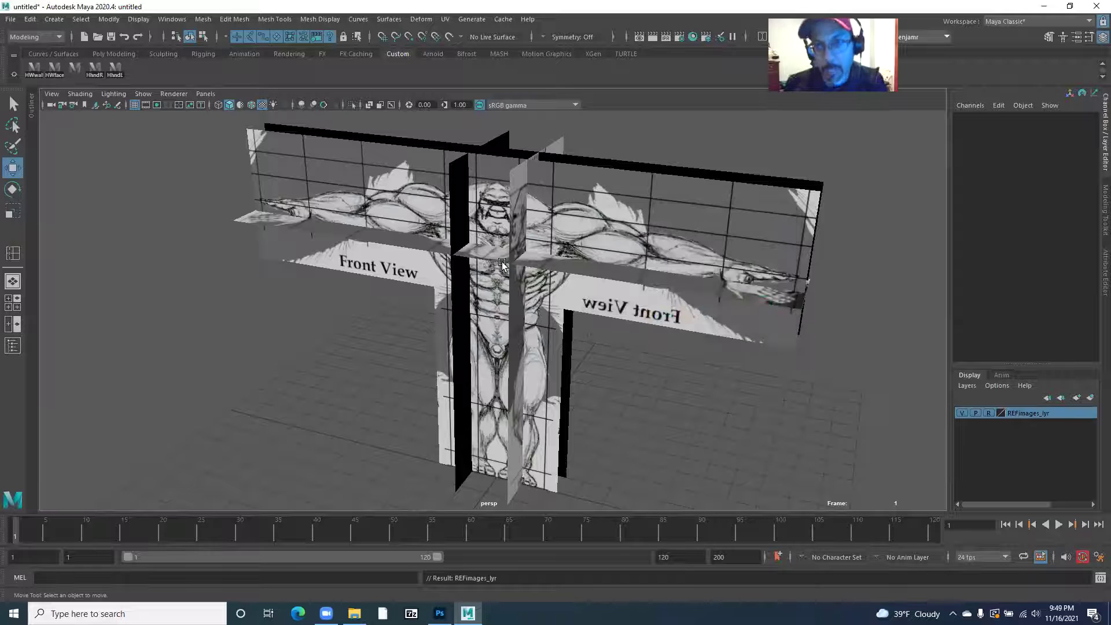
{"action": "left_click_drag", "start_coordinate": [407, 270], "coordinate": [411, 211]}
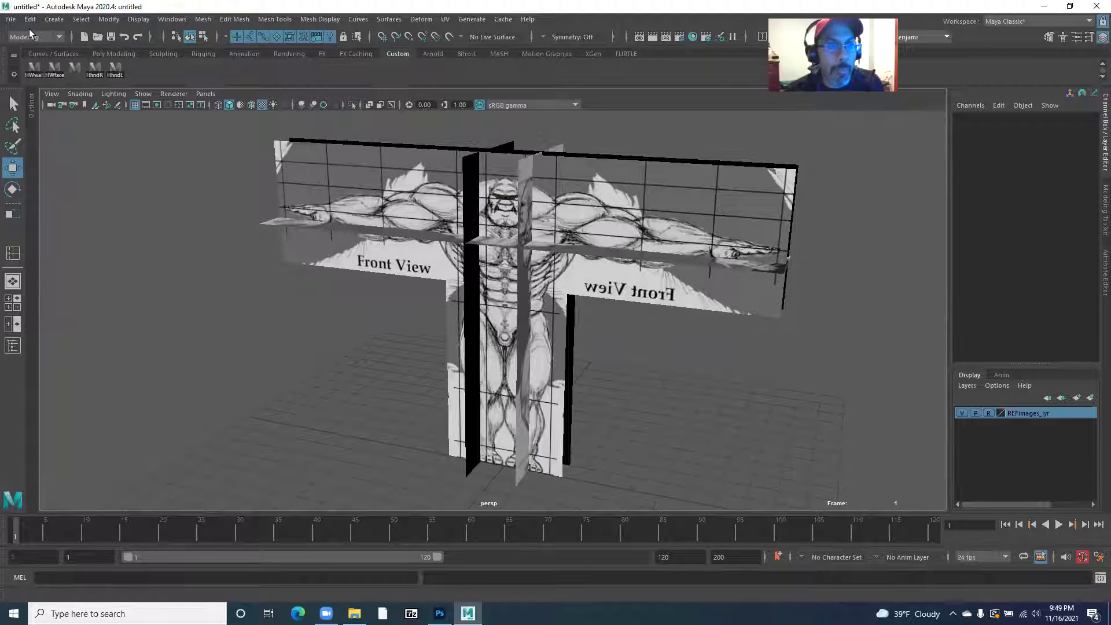